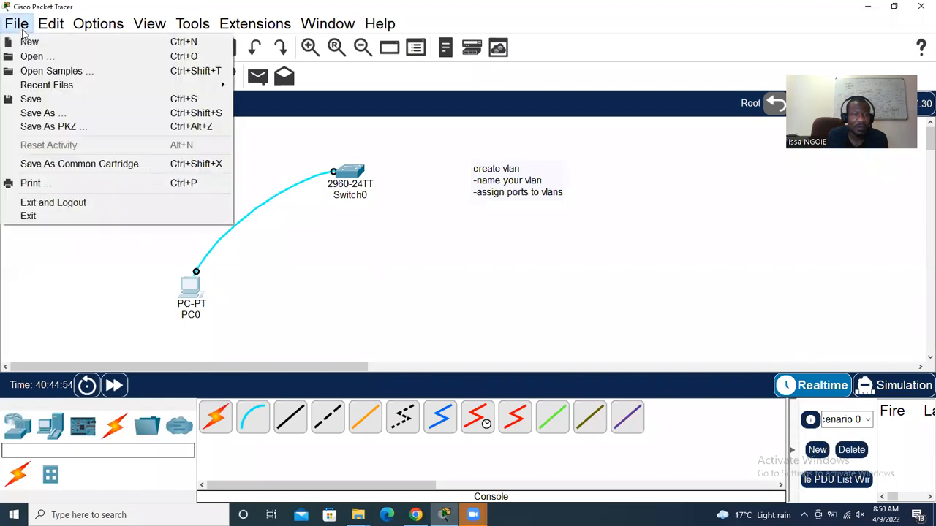
# Start a new network without saving, and add the title note 'LAB 1 : HOW TO CONNECT TWO COMPUTERS'
pyautogui.click(29, 39)
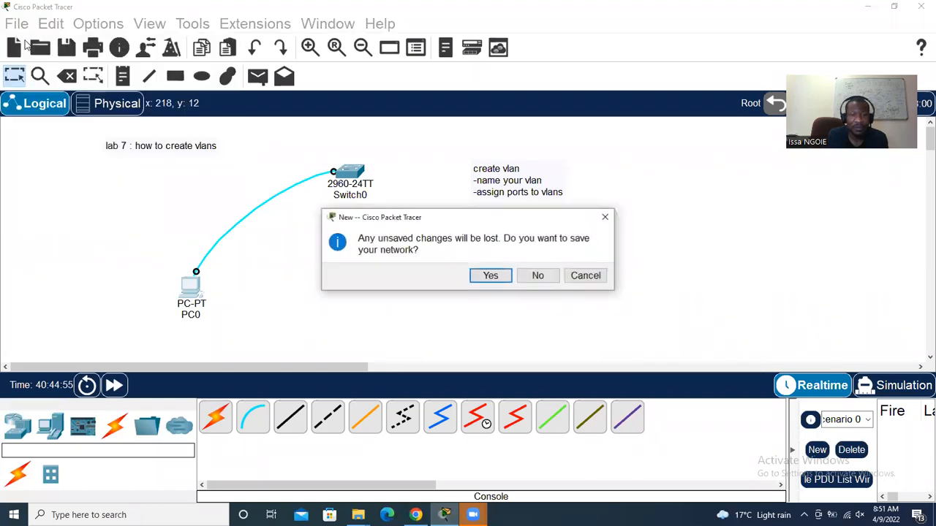
pyautogui.click(536, 277)
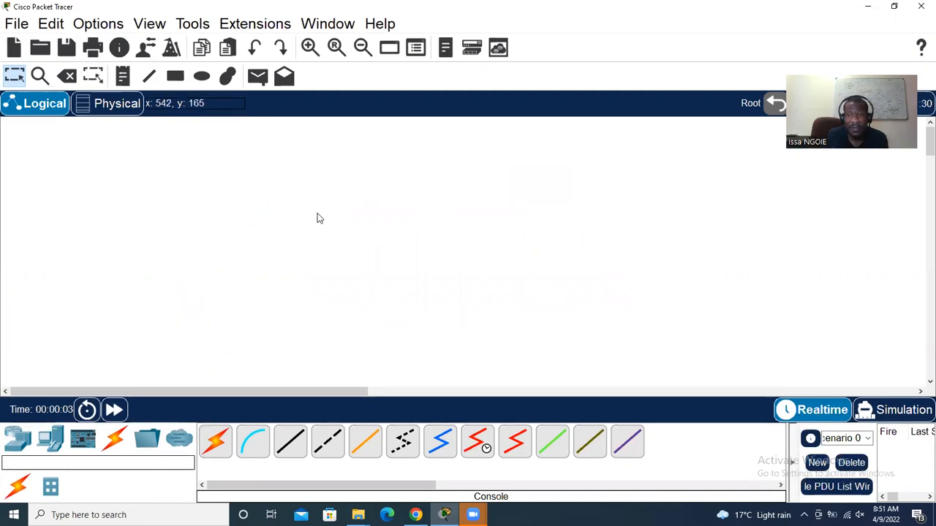
pyautogui.click(123, 80)
pyautogui.click(167, 144)
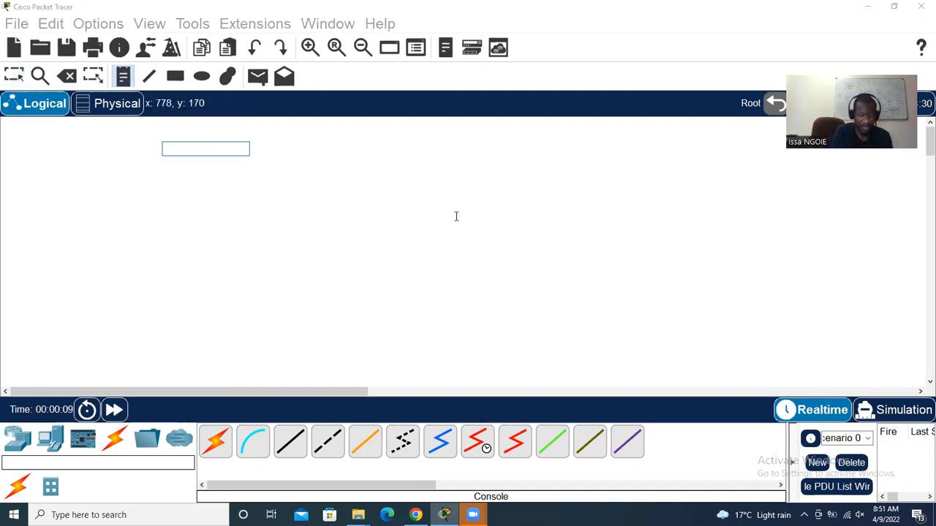
pyautogui.write('LAB 1 : HOW TO CONNECT')
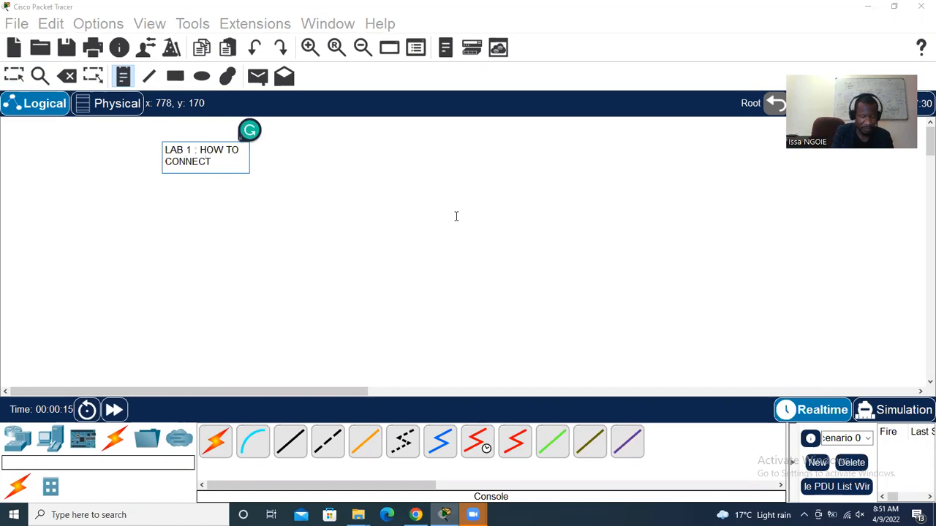
pyautogui.write(' TWO COMPUTERS')
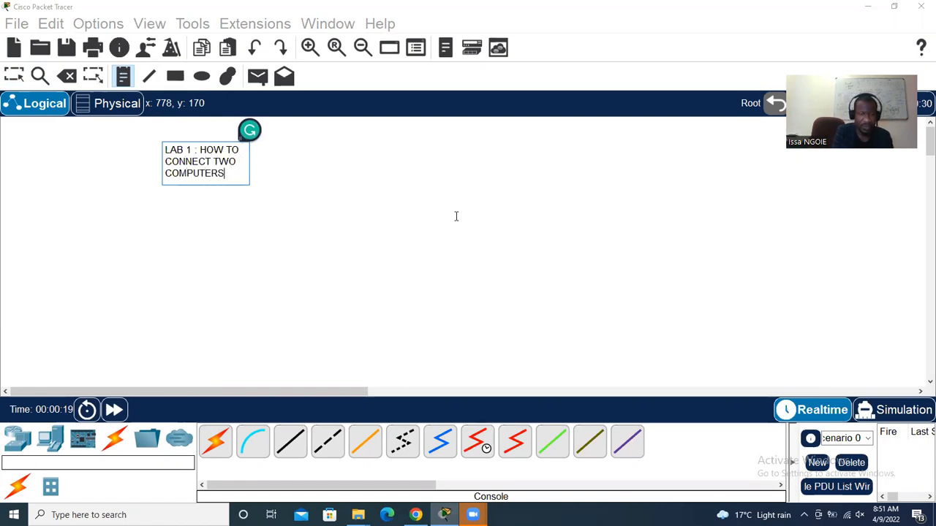
pyautogui.click(22, 77)
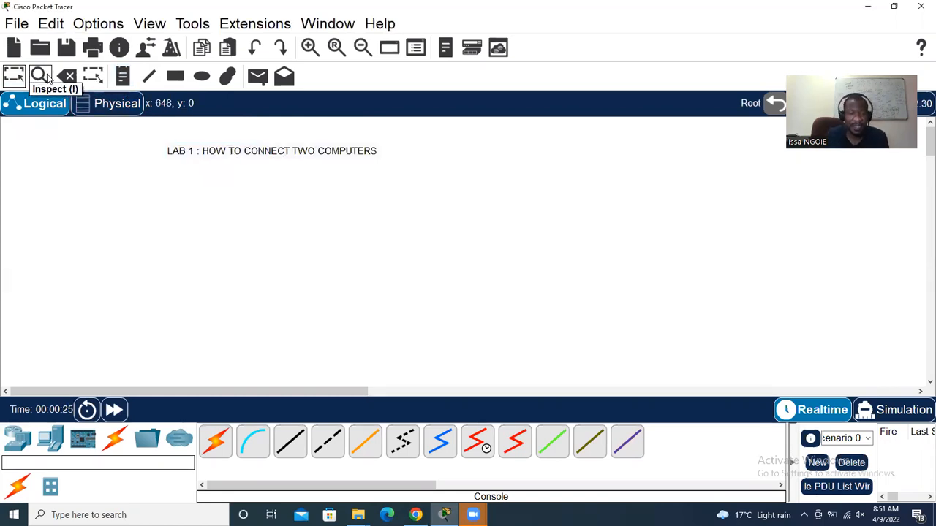
# Place two PCs, PC0 and PC1, side by side on the canvas
pyautogui.click(53, 437)
pyautogui.moveTo(216, 438); pyautogui.dragTo(157, 231)
pyautogui.moveTo(216, 438); pyautogui.dragTo(377, 249)
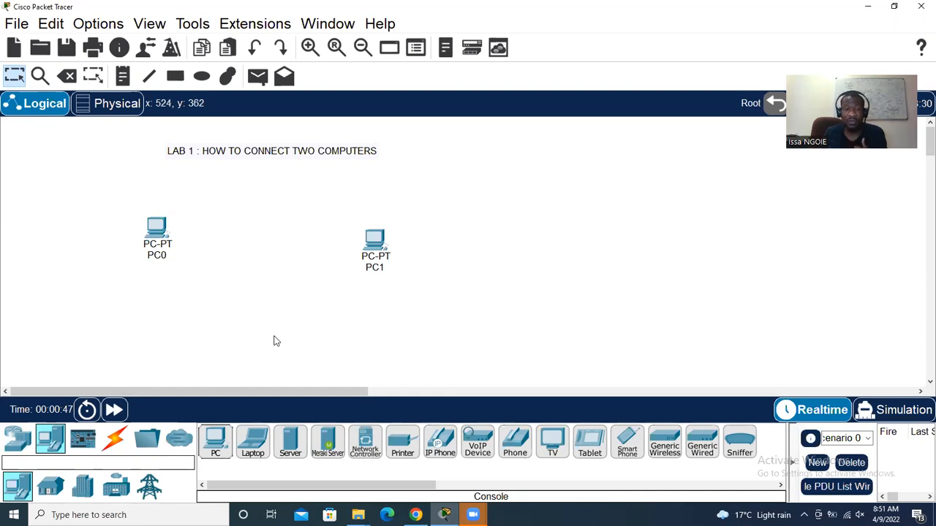
# Add a top-right note listing 'STEP : CABLING', 'STEP: IP ADDRESSES' and 'STEP3: TEST' on separate lines
pyautogui.click(123, 76)
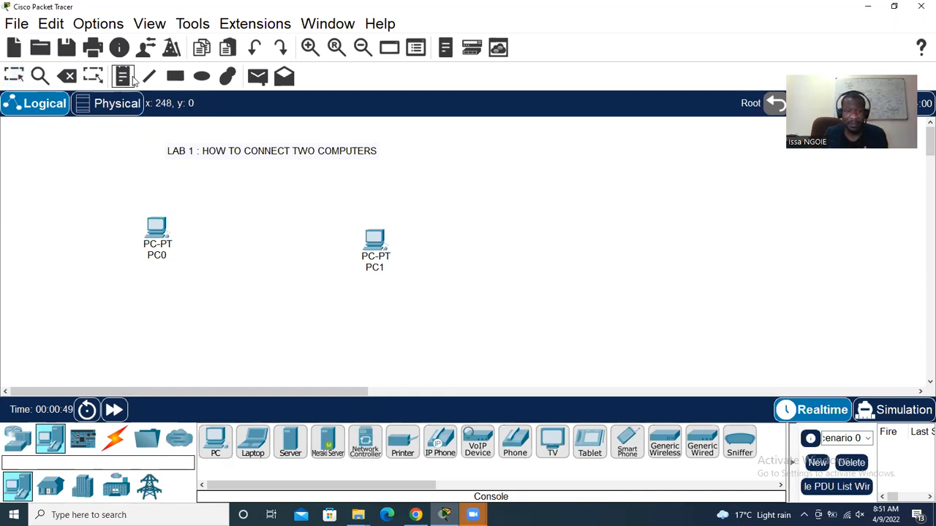
pyautogui.click(510, 149)
pyautogui.write('STE')
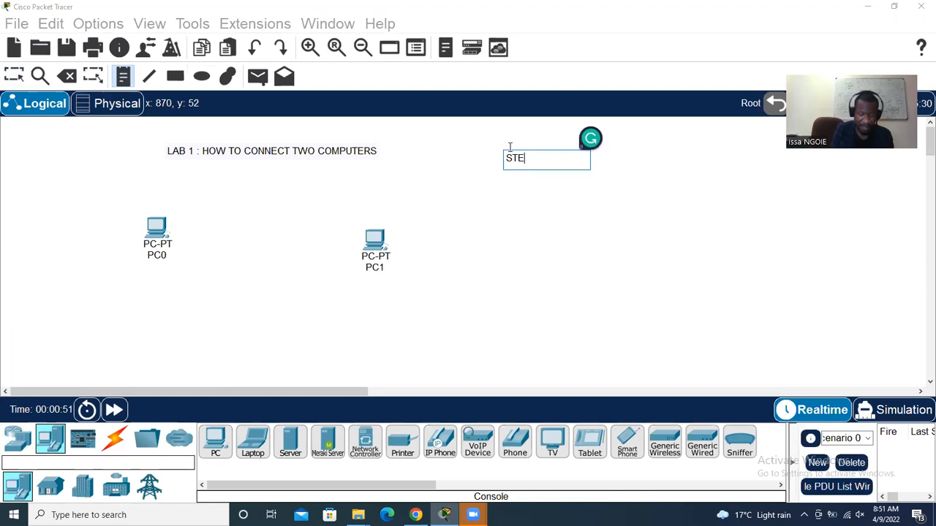
pyautogui.write('P : CABLING')
pyautogui.press('Return')
pyautogui.write('STE')
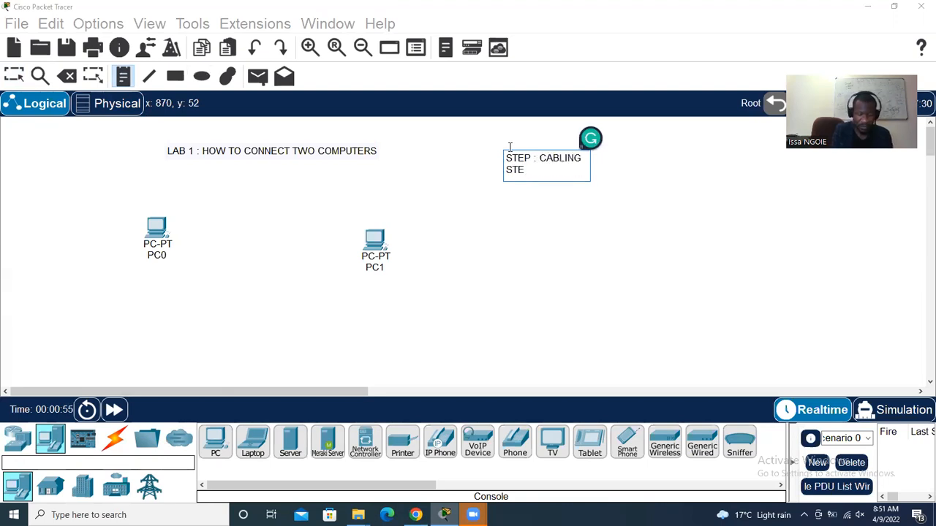
pyautogui.write('P: IP ADDRESS')
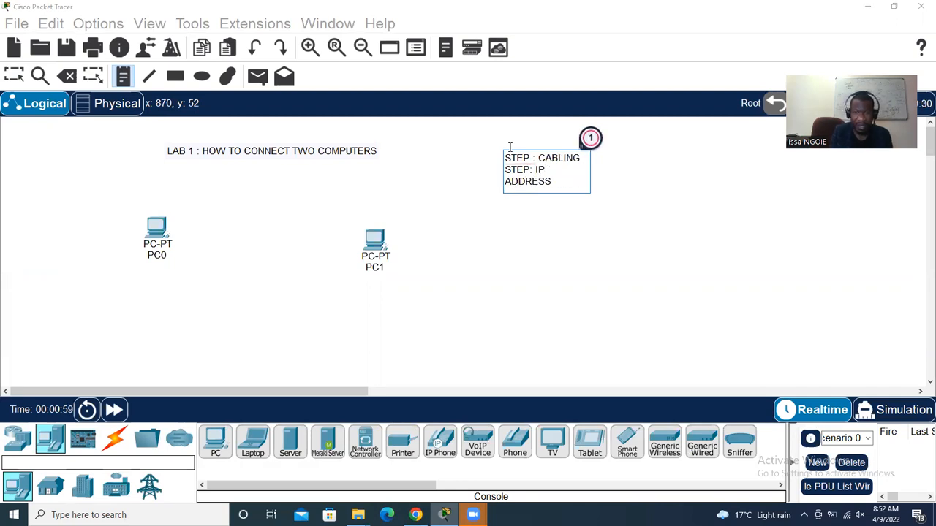
pyautogui.write('ES')
pyautogui.press('Return')
pyautogui.write('STEP')
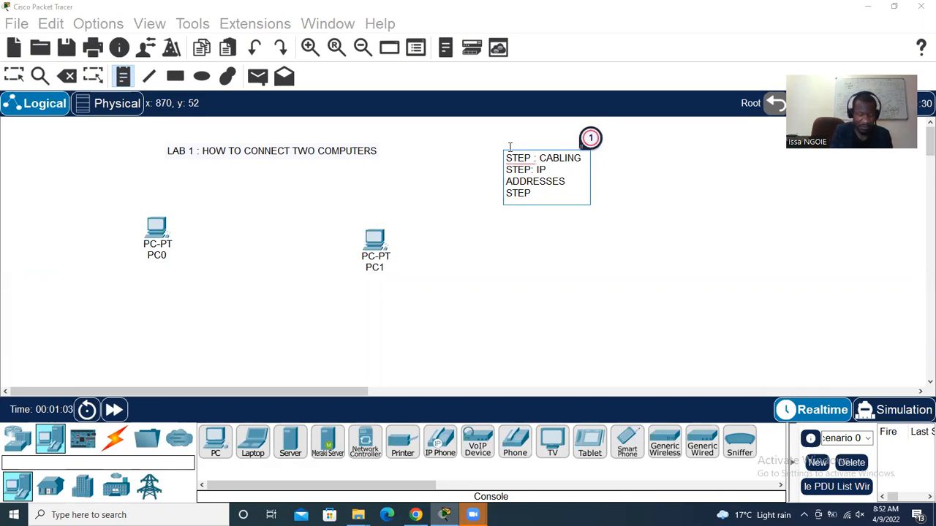
pyautogui.write('3: TEST')
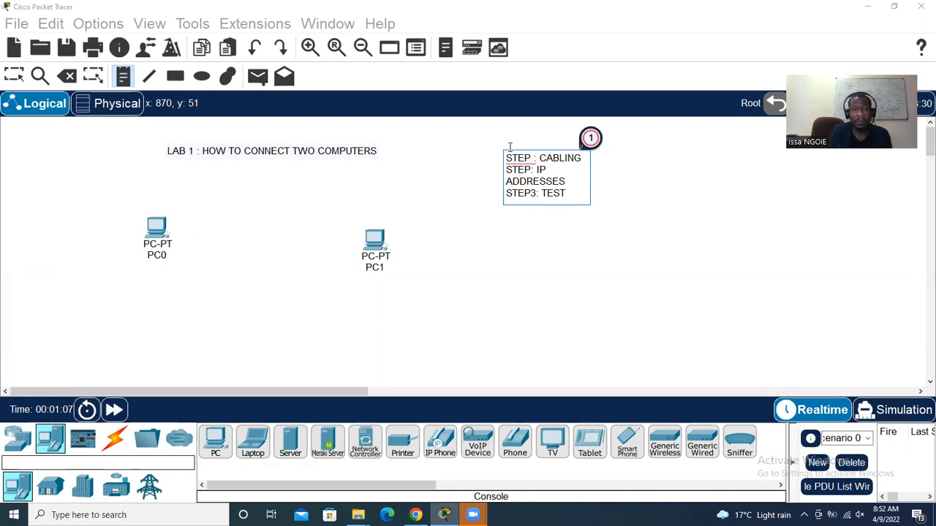
pyautogui.click(14, 80)
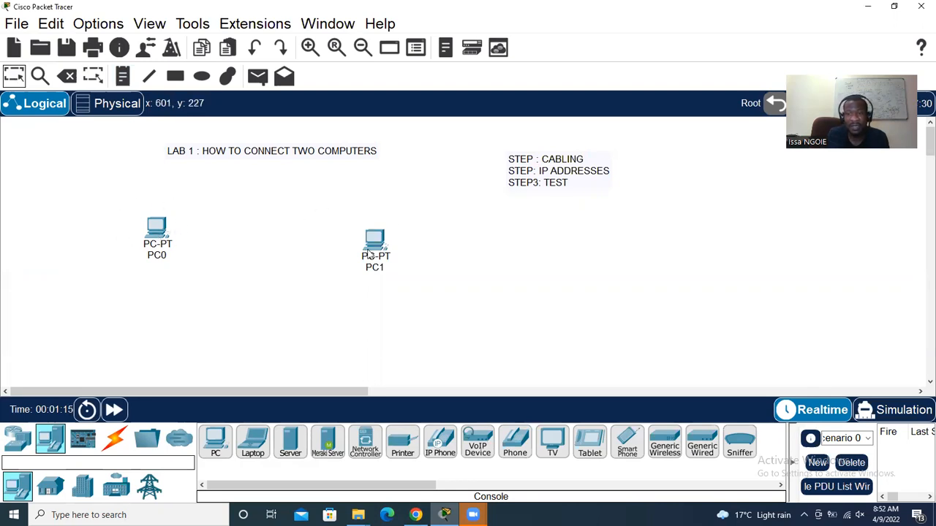
# Connect PC0 FastEthernet0 to PC1 FastEthernet0 with a copper cross-over cable
pyautogui.moveTo(370, 253)
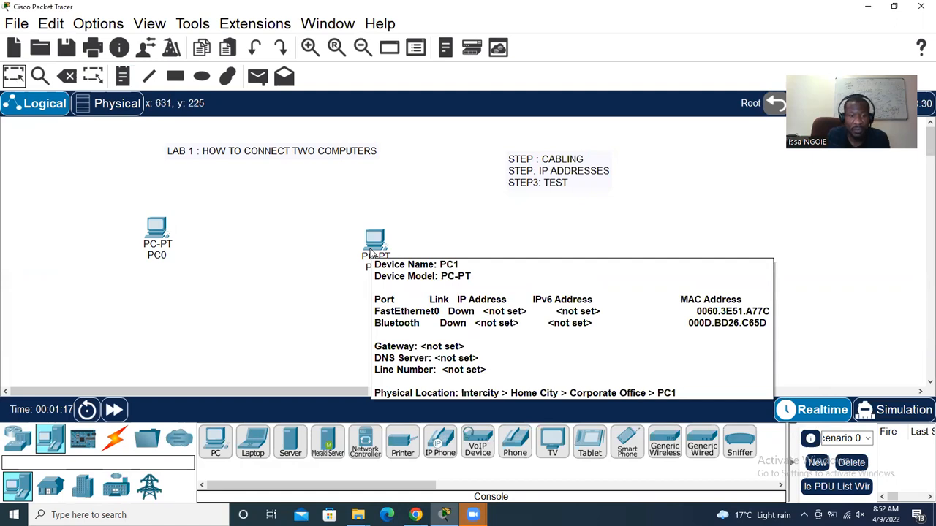
pyautogui.click(115, 439)
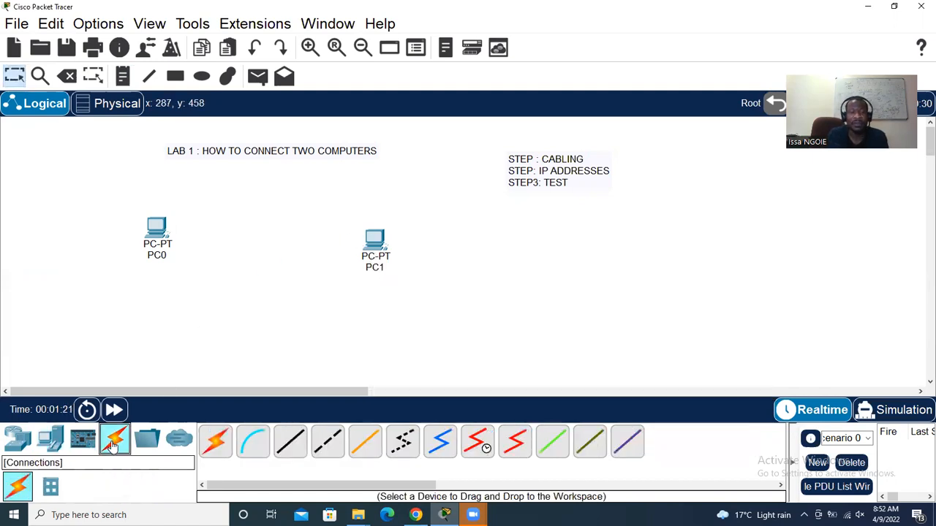
pyautogui.click(327, 440)
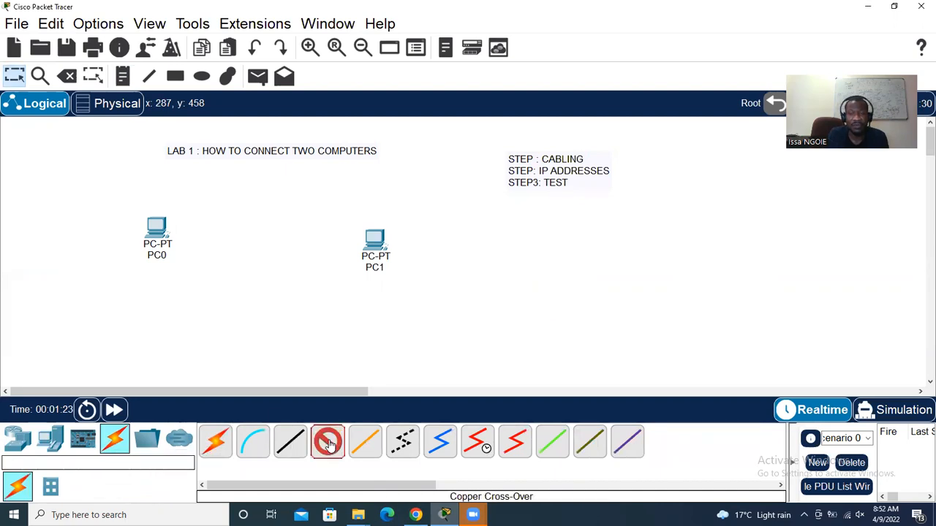
pyautogui.click(156, 227)
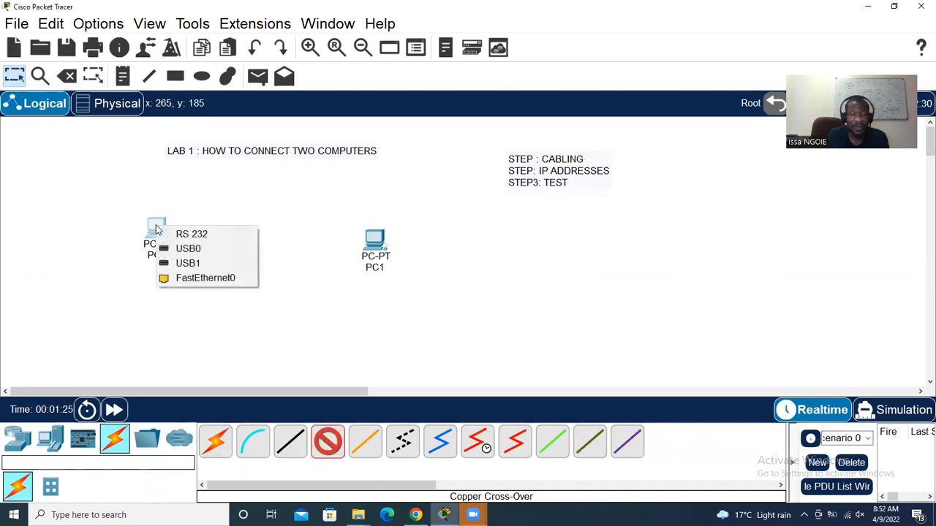
pyautogui.click(183, 279)
pyautogui.click(375, 247)
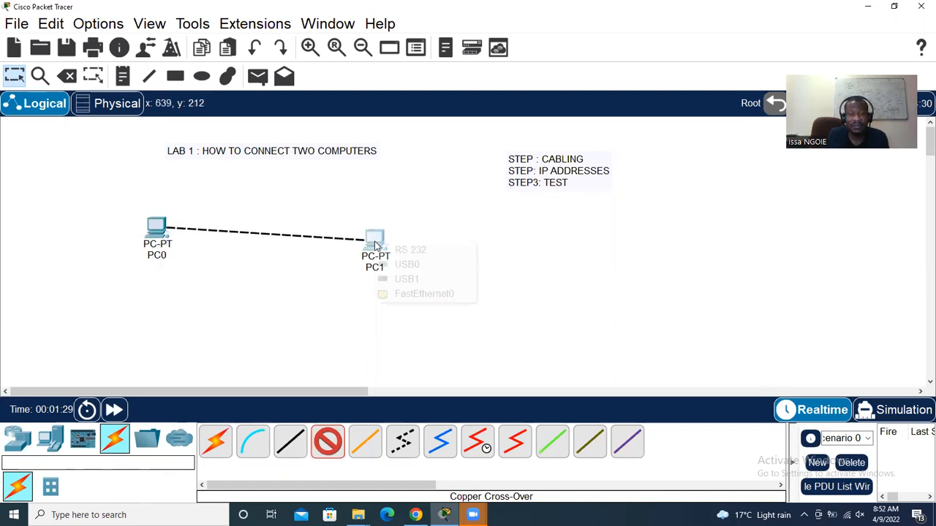
pyautogui.click(410, 294)
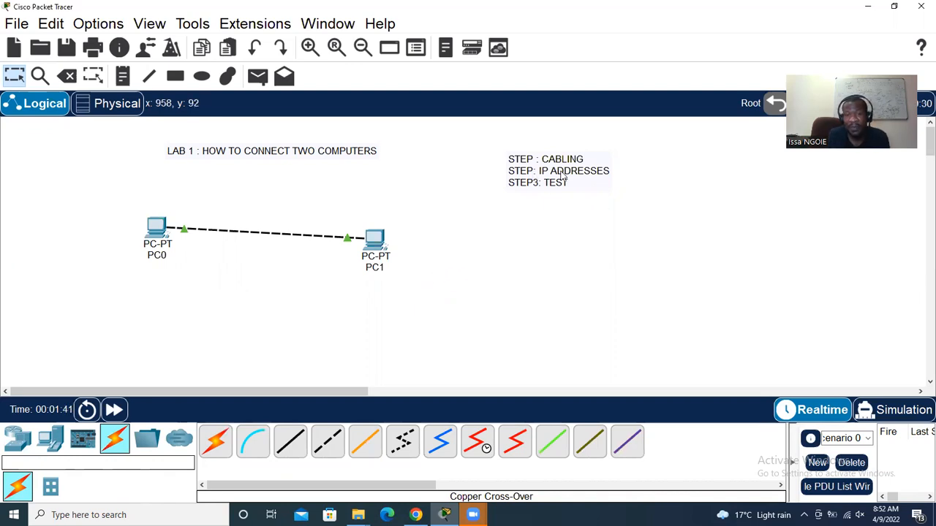
# Change the second line of the steps note to read STEP2
pyautogui.doubleClick(533, 175)
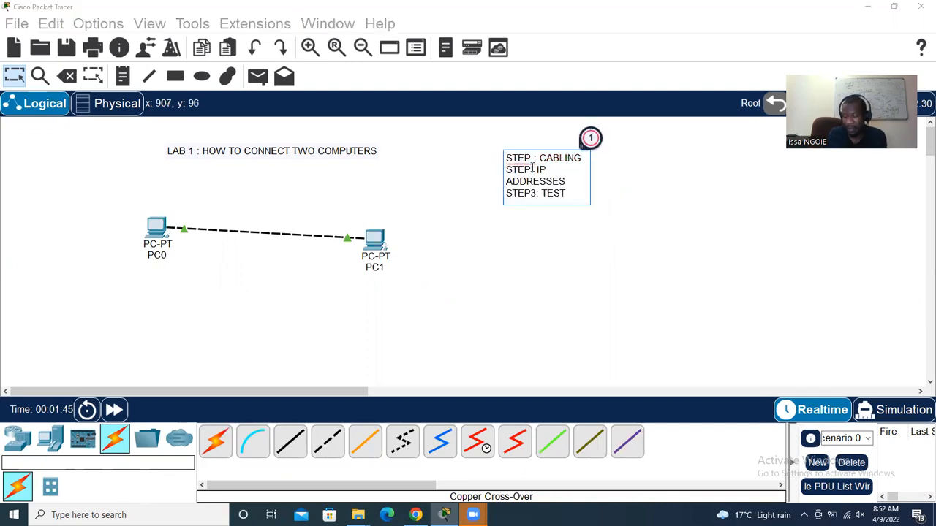
pyautogui.write('2')
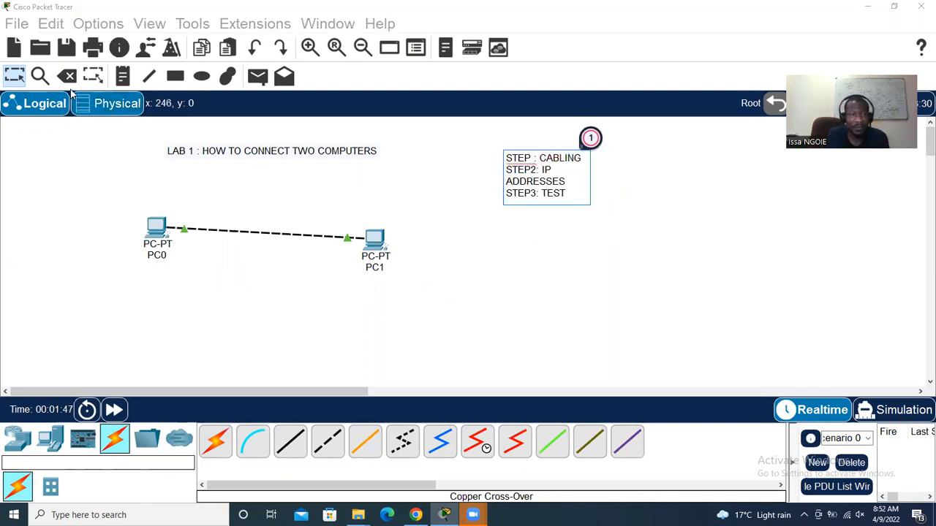
pyautogui.click(20, 80)
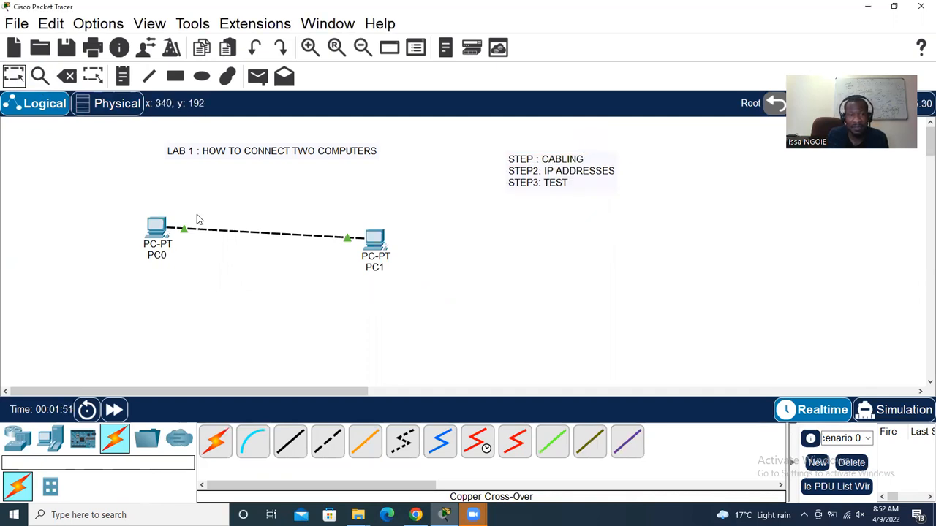
# Label PC0 with a 192.168.1.2/24 note and PC1 with 192.168.1.3/24, then open PC0's window
pyautogui.click(122, 76)
pyautogui.click(141, 192)
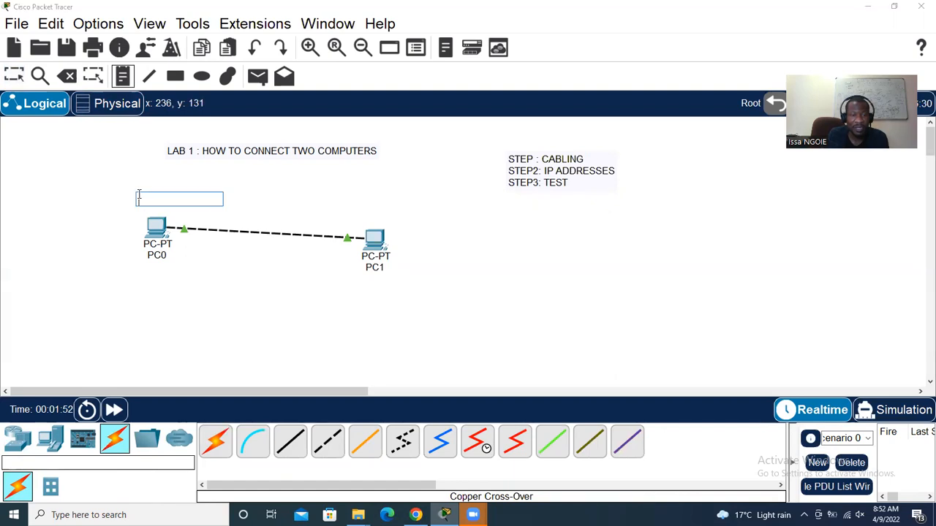
pyautogui.write('192.168.1.2')
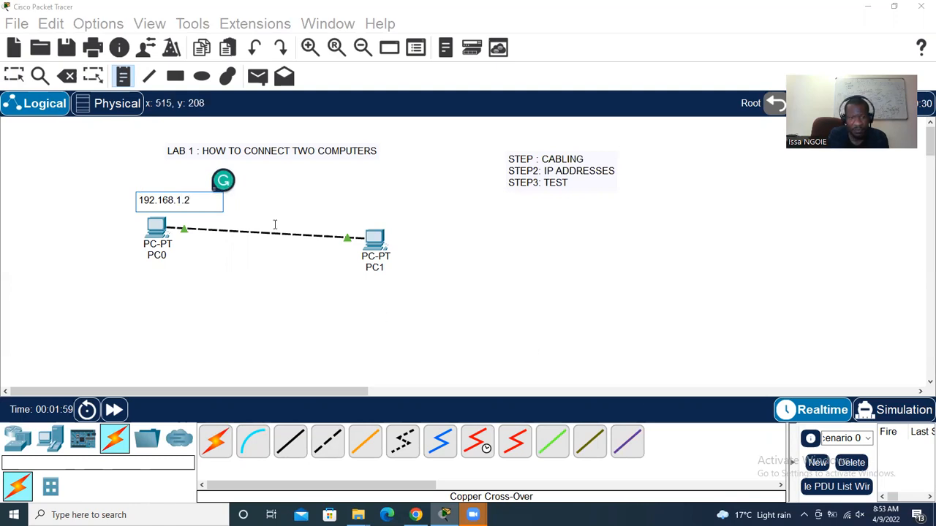
pyautogui.click(362, 216)
pyautogui.write('192.168.1.')
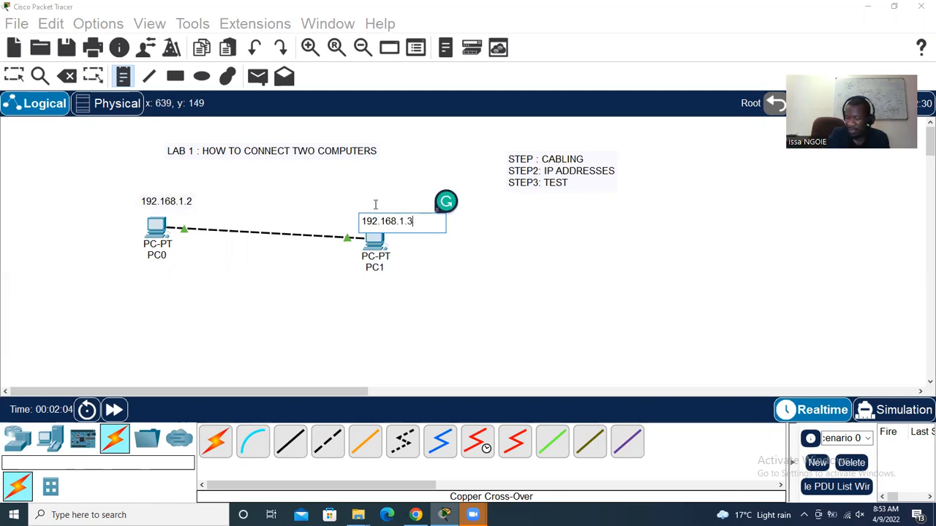
pyautogui.write('3/24')
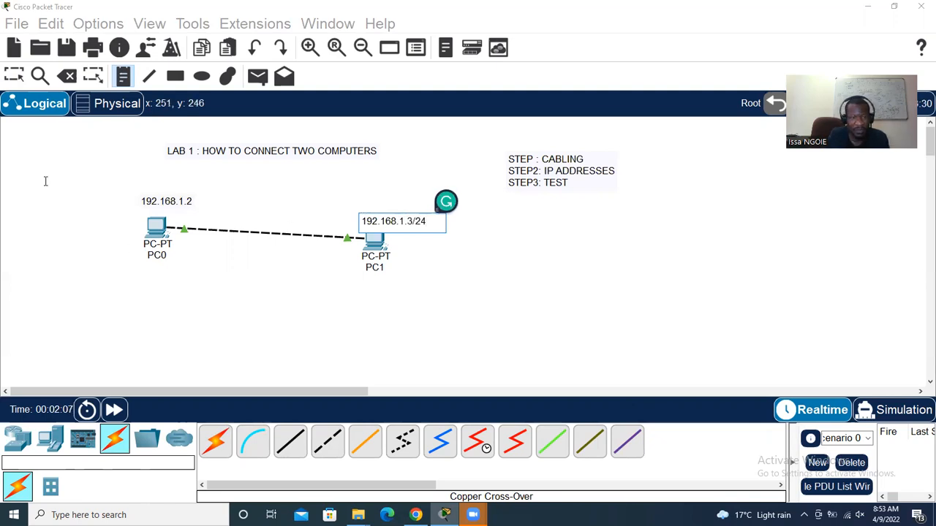
pyautogui.click(13, 75)
pyautogui.click(191, 202)
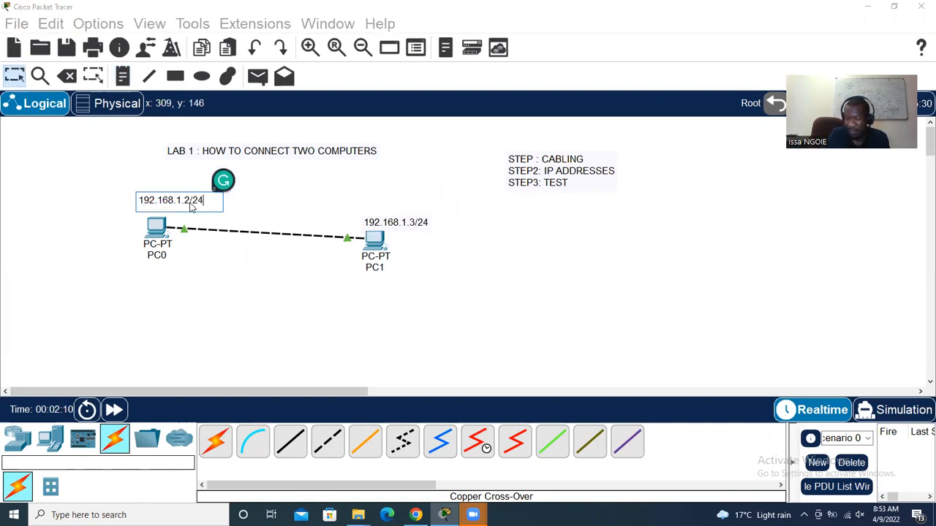
pyautogui.click(13, 76)
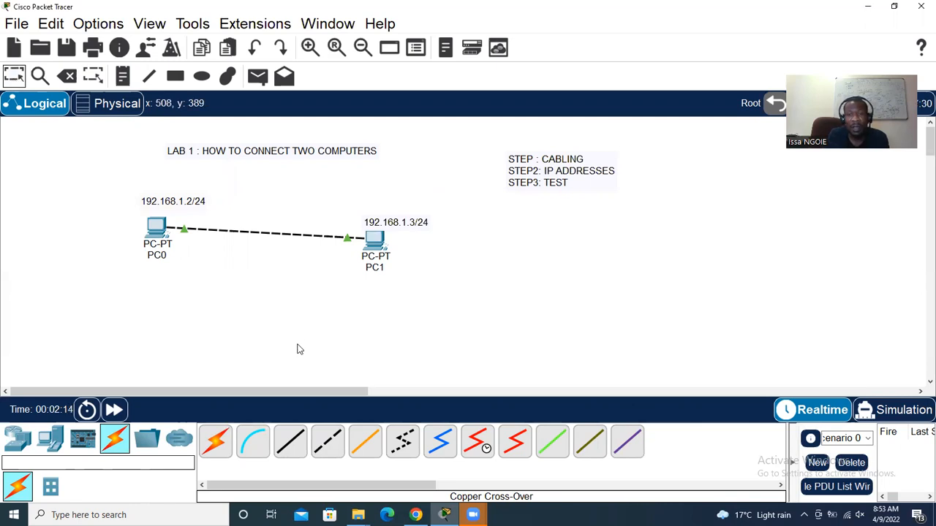
pyautogui.click(155, 228)
# Give PC0 the static IPv4 address 192.168.1.2 with subnet mask 255.255.255.0
pyautogui.click(402, 78)
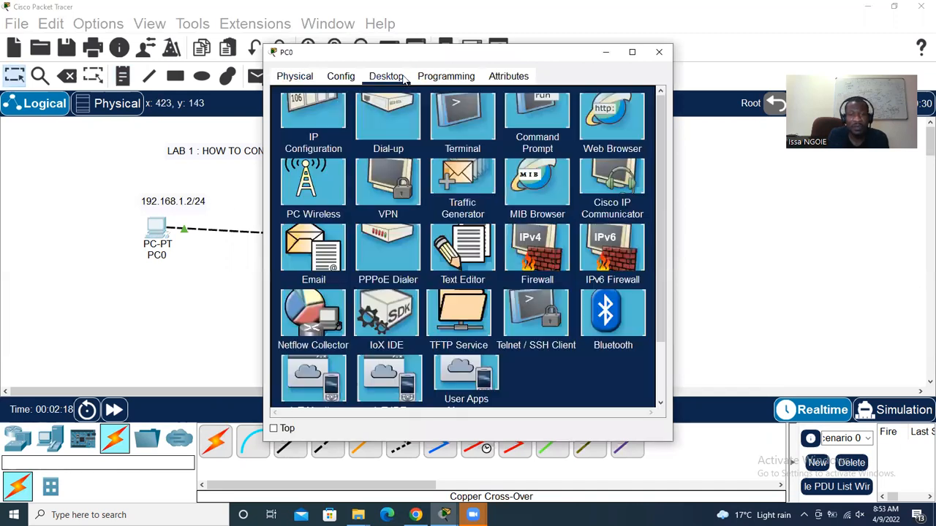
pyautogui.click(330, 137)
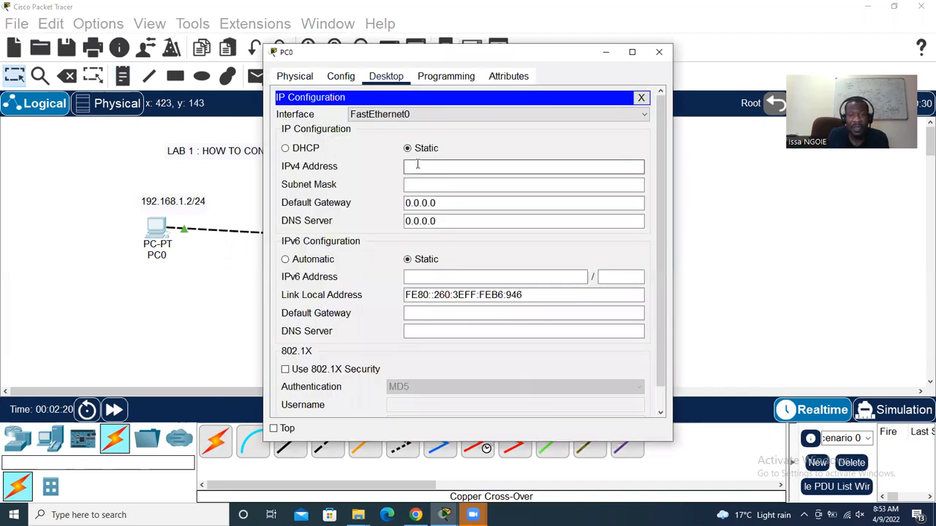
pyautogui.click(418, 166)
pyautogui.write('192.168.1.2')
pyautogui.press('Tab')
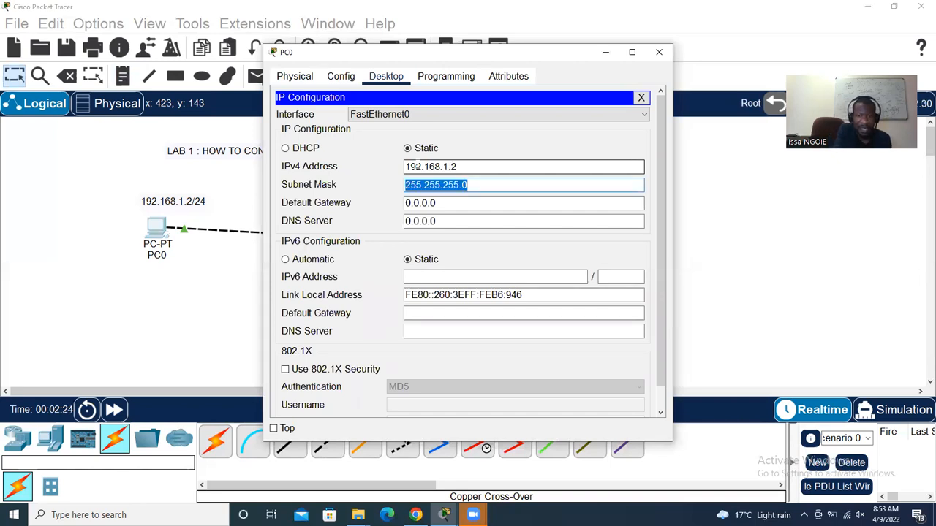
pyautogui.click(475, 185)
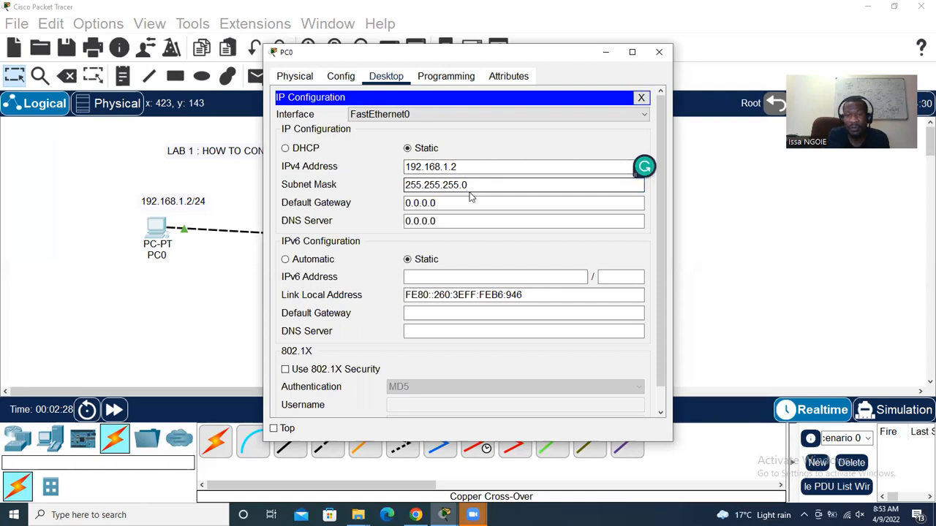
pyautogui.click(659, 51)
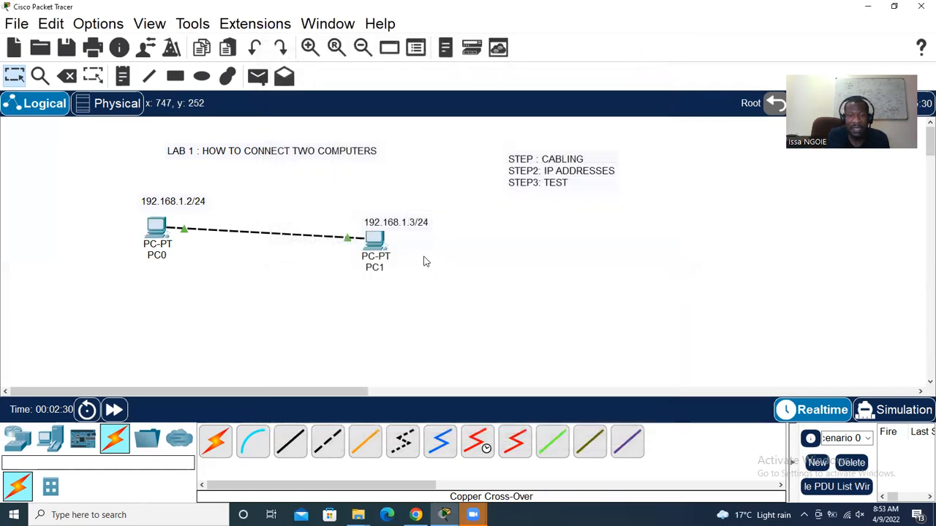
# Give PC1 the static IPv4 address 192.168.1.3 with mask 255.255.255.0, fixing an invalid-address error
pyautogui.click(375, 237)
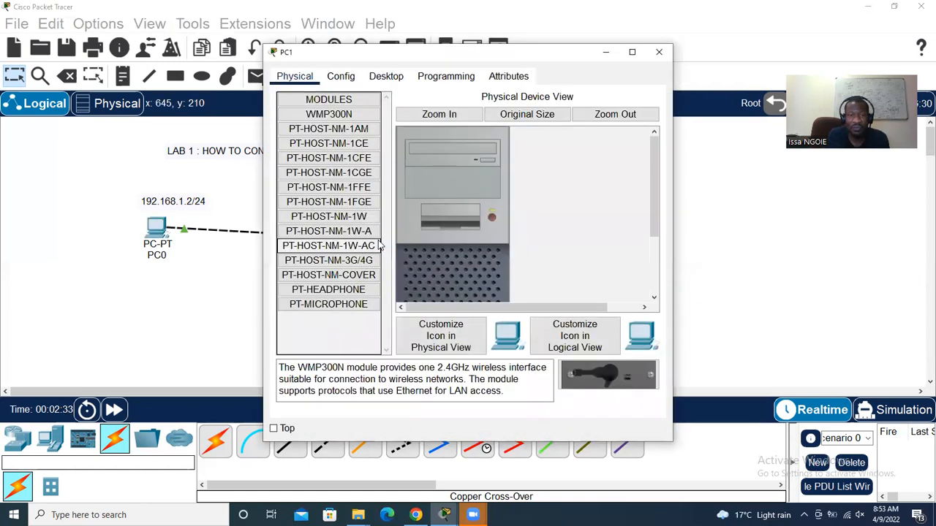
pyautogui.click(395, 85)
pyautogui.click(331, 129)
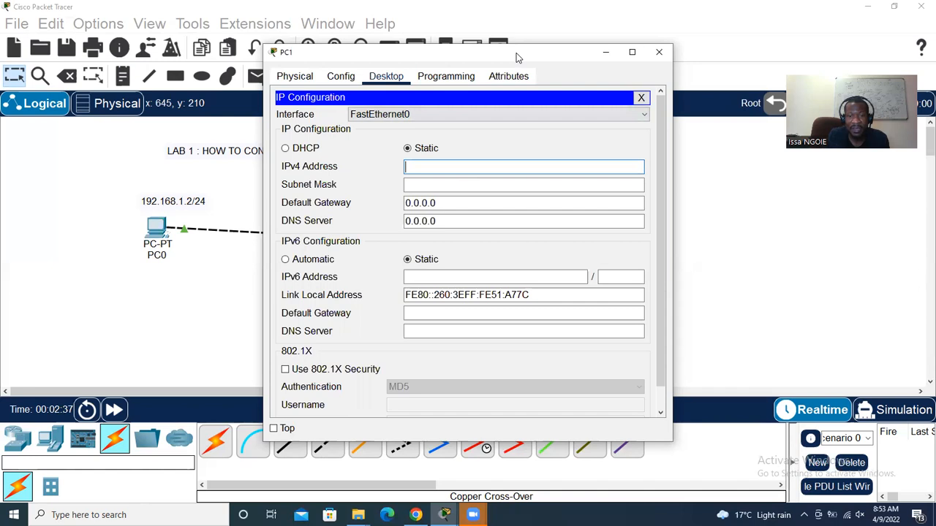
pyautogui.moveTo(516, 52); pyautogui.dragTo(719, 28)
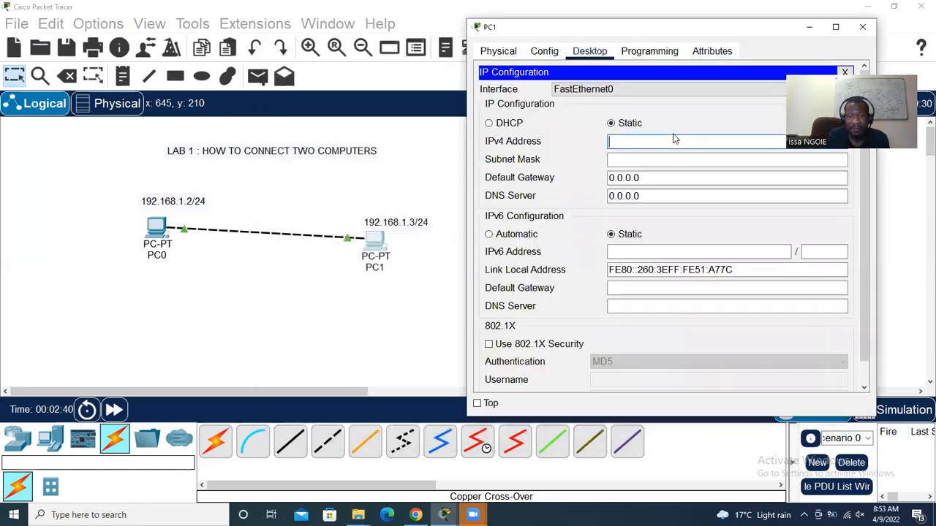
pyautogui.write('192.168.1')
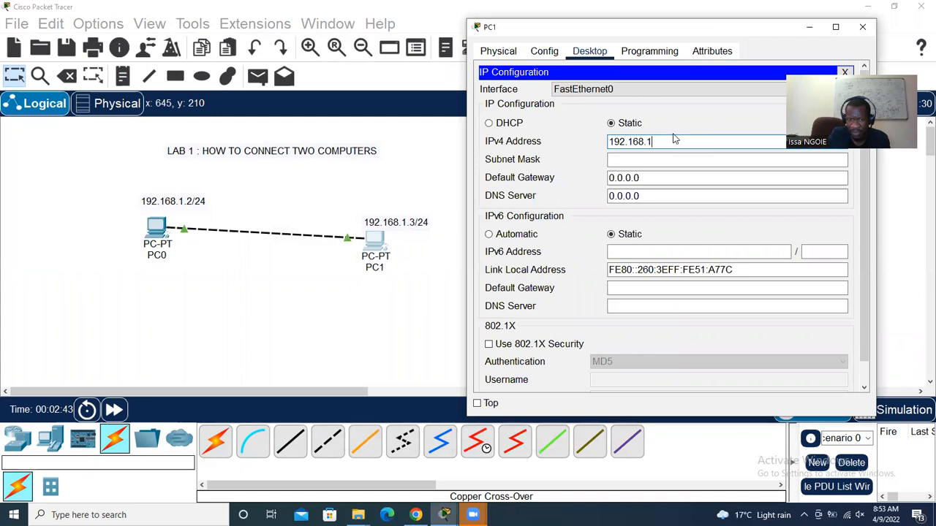
pyautogui.press('Tab')
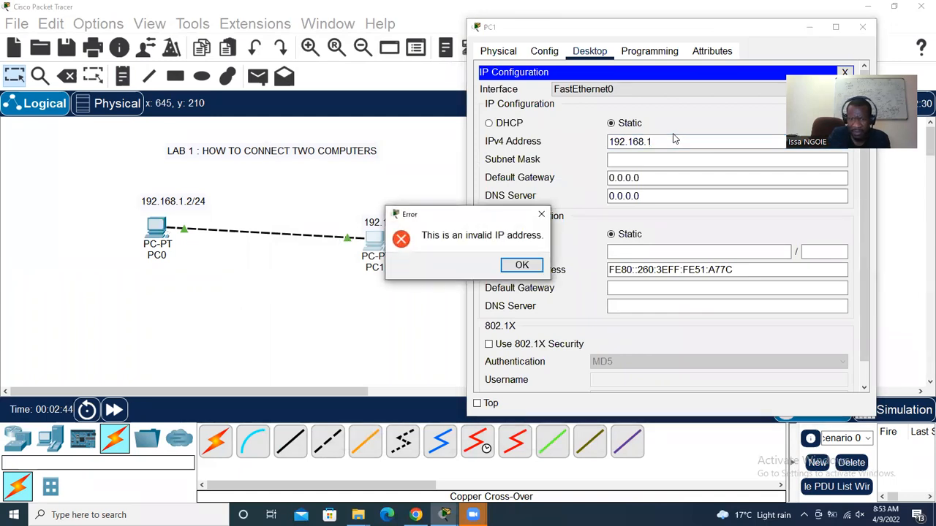
pyautogui.click(543, 215)
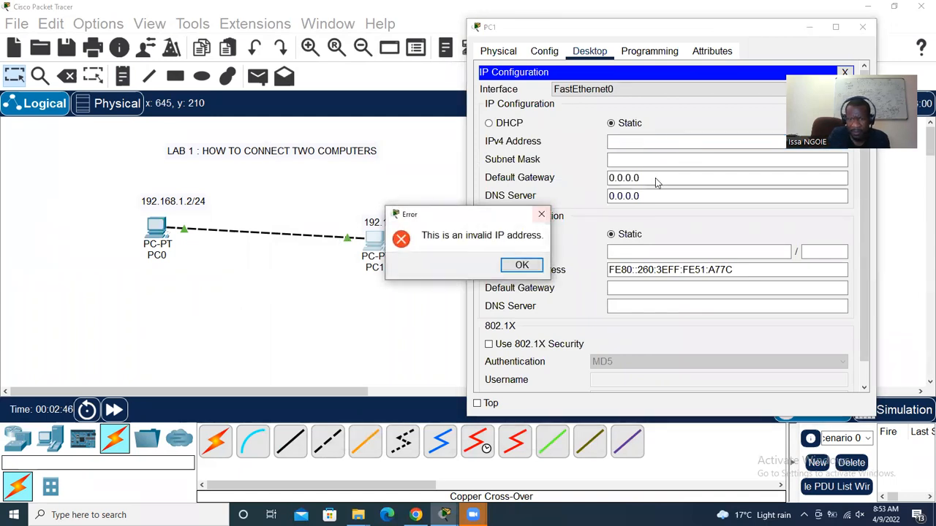
pyautogui.click(533, 269)
pyautogui.write('192.168.1.')
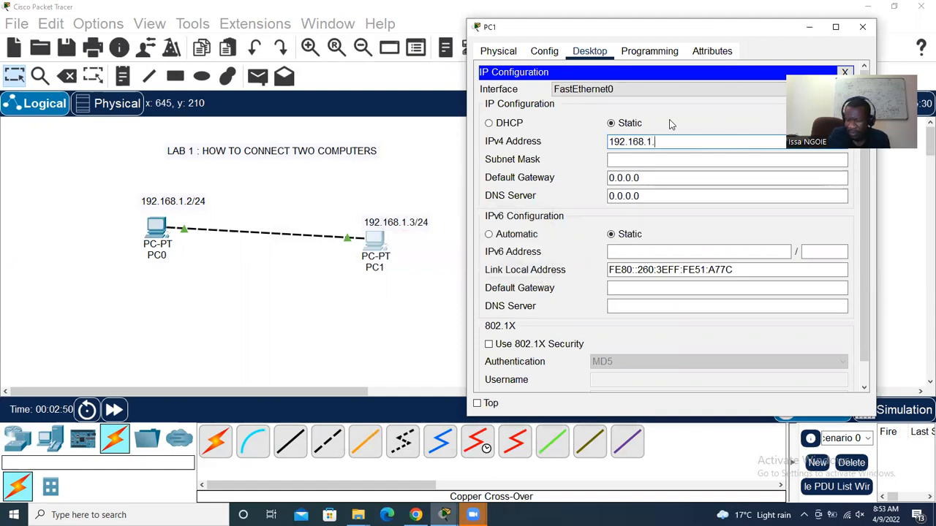
pyautogui.press('Tab')
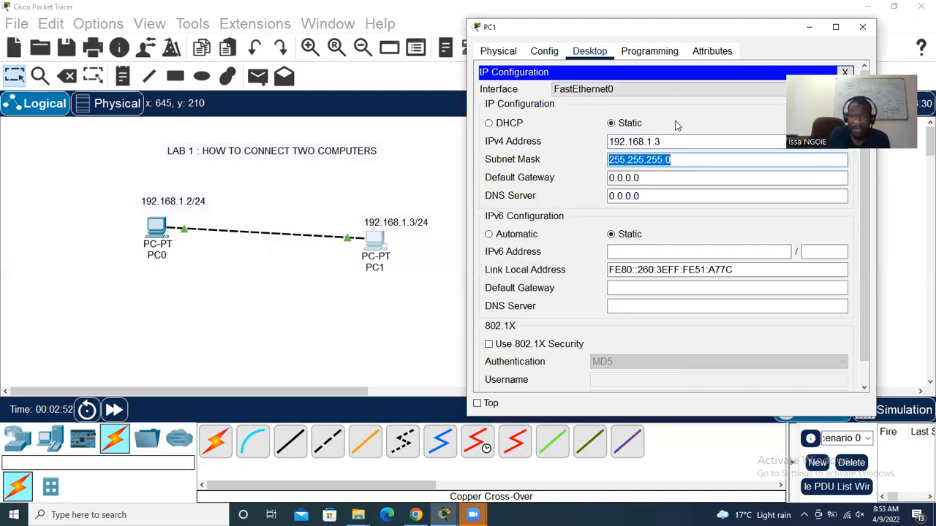
pyautogui.click(862, 26)
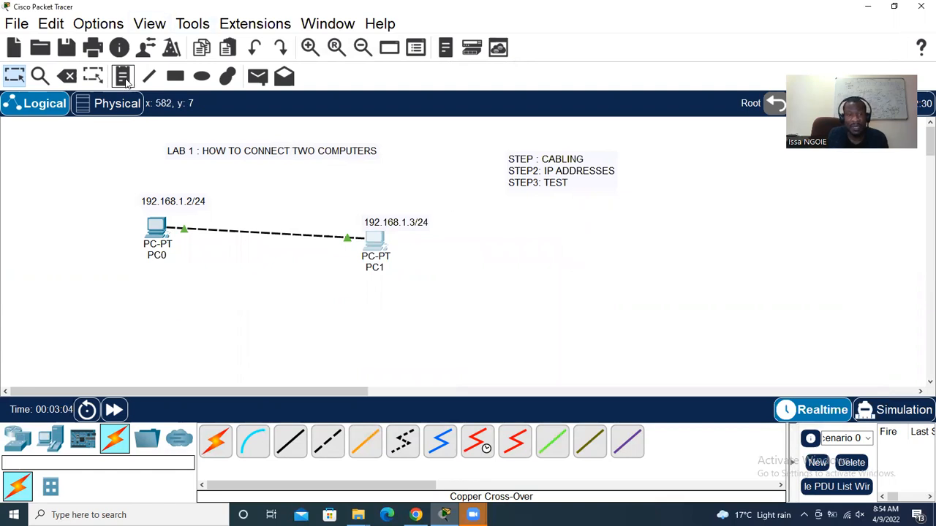
# Place a 'COMMAD : PING' note directly beneath the steps note
pyautogui.click(123, 76)
pyautogui.click(545, 237)
pyautogui.write('CO')
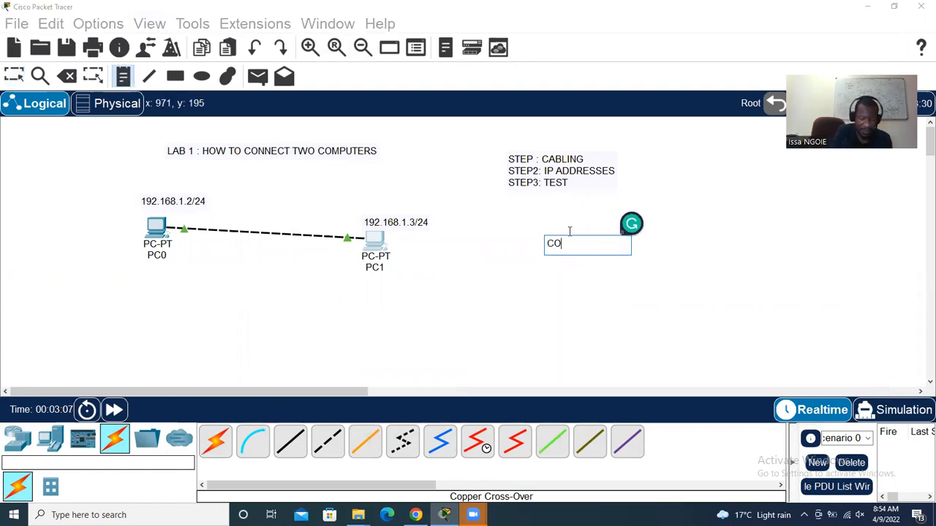
pyautogui.write('MMAD : PING')
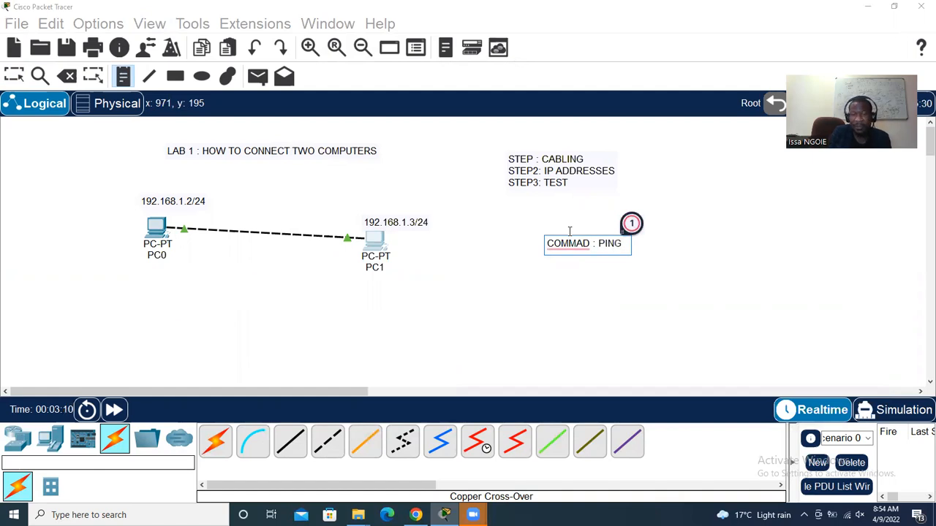
pyautogui.click(609, 260)
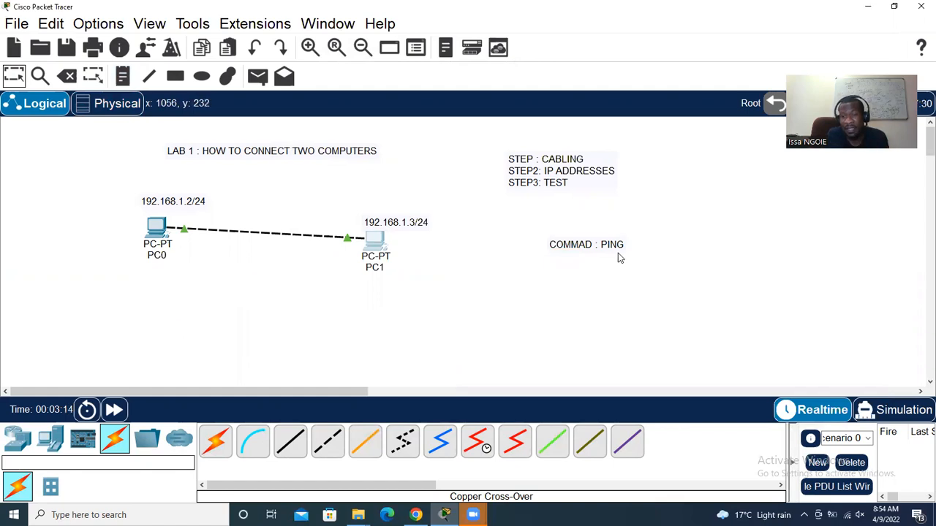
pyautogui.doubleClick(614, 244)
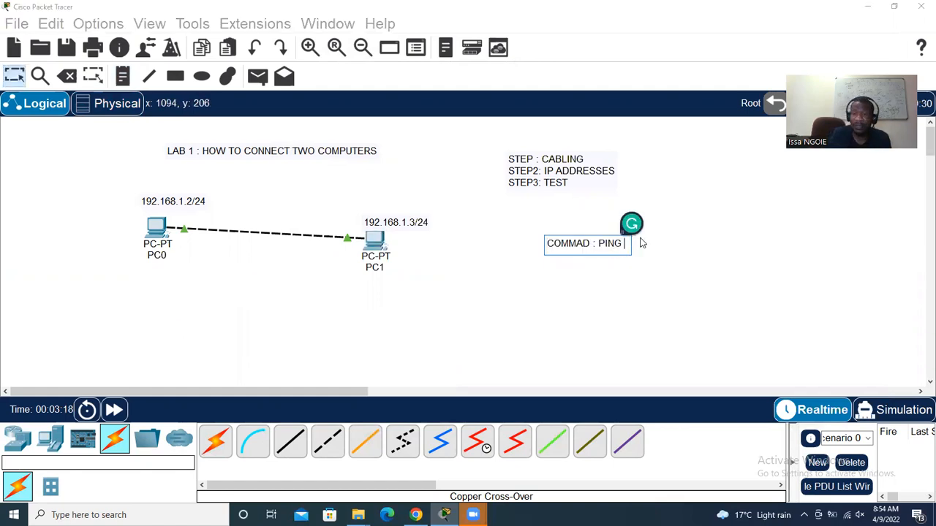
pyautogui.click(19, 79)
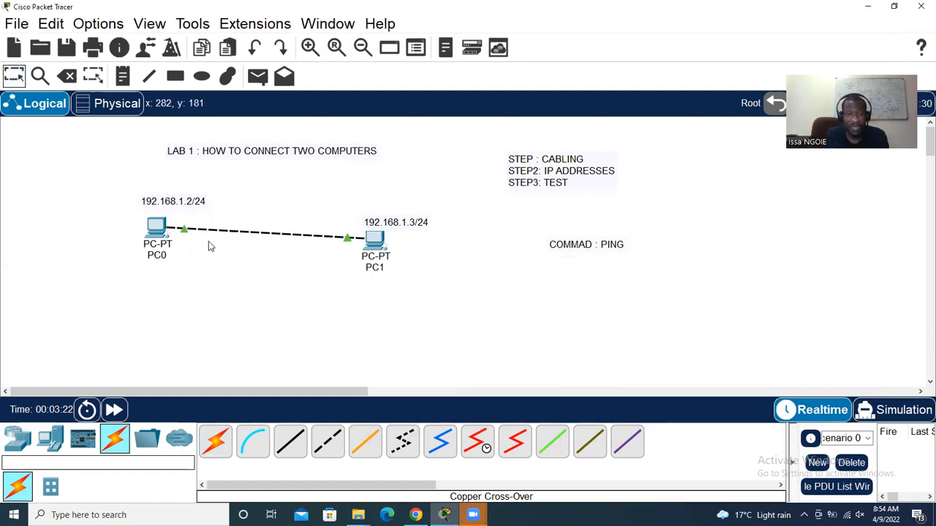
# Run PING 192.168.1.2 from PC1's Command Prompt to test the link to PC0
pyautogui.click(374, 240)
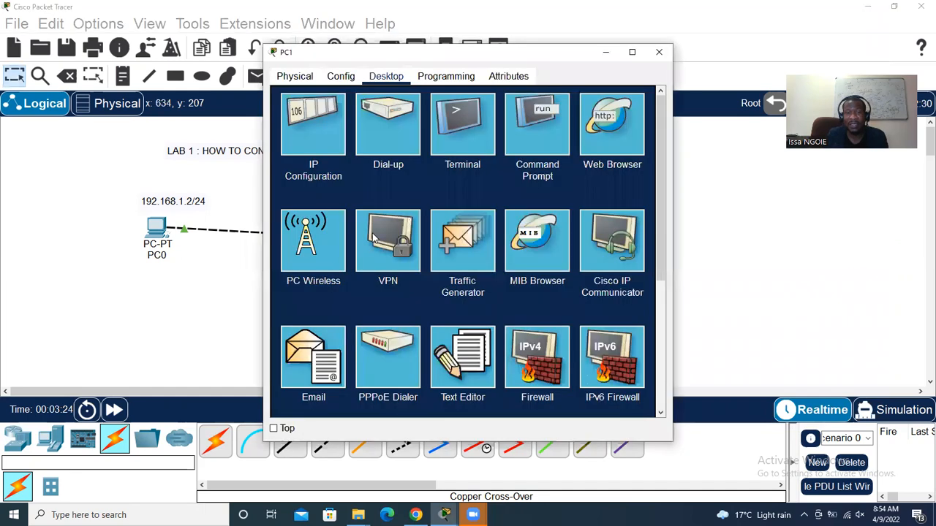
pyautogui.click(547, 133)
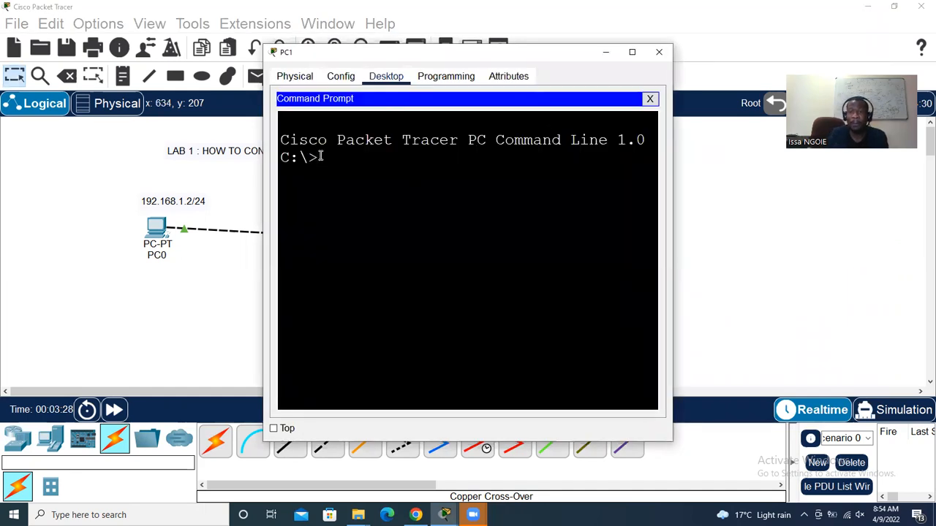
pyautogui.write('PING')
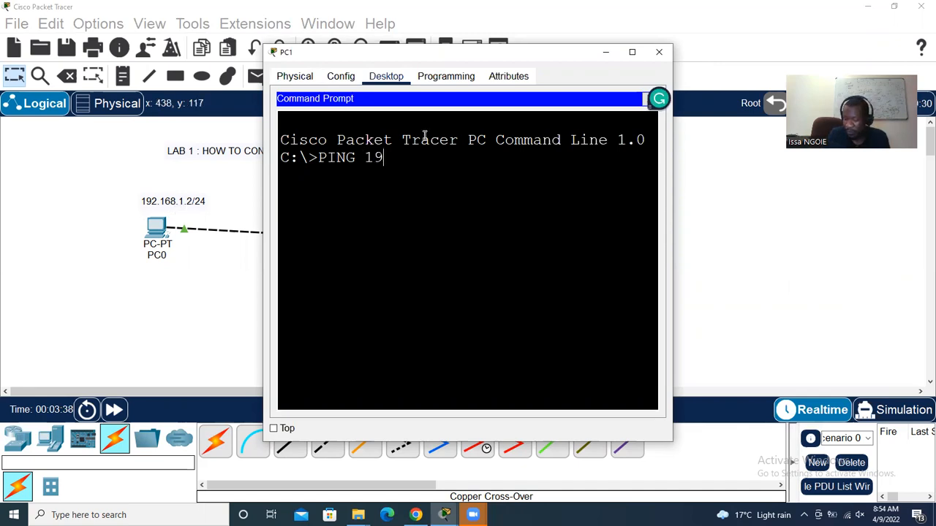
pyautogui.write('192.168.1')
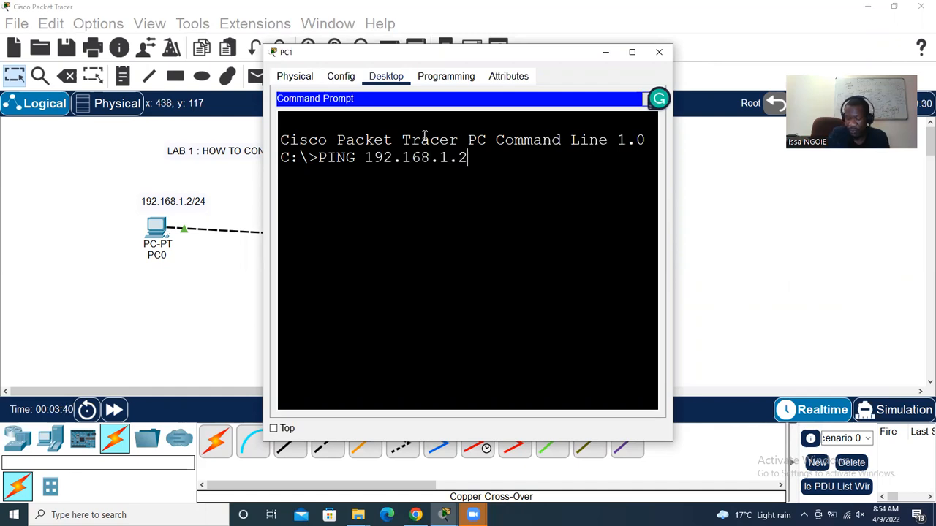
pyautogui.write('.2')
pyautogui.press('Return')
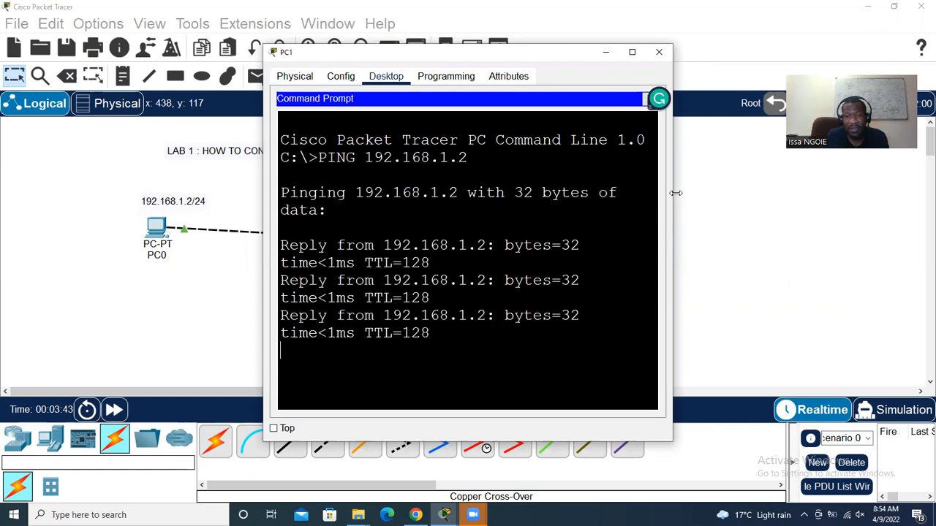
# Highlight the four Reply lines and the Packets: Sent statistics, then close PC1's window
pyautogui.moveTo(676, 193); pyautogui.dragTo(776, 212)
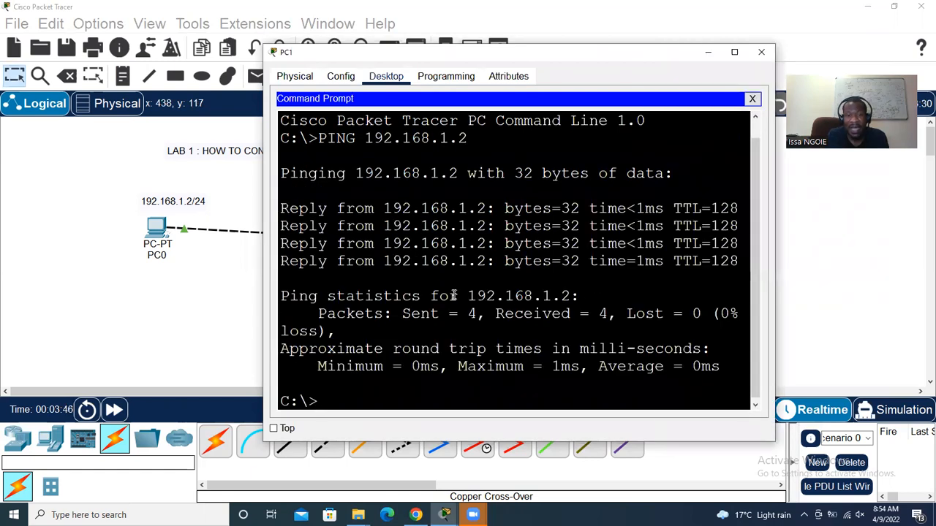
pyautogui.moveTo(282, 209); pyautogui.dragTo(740, 263)
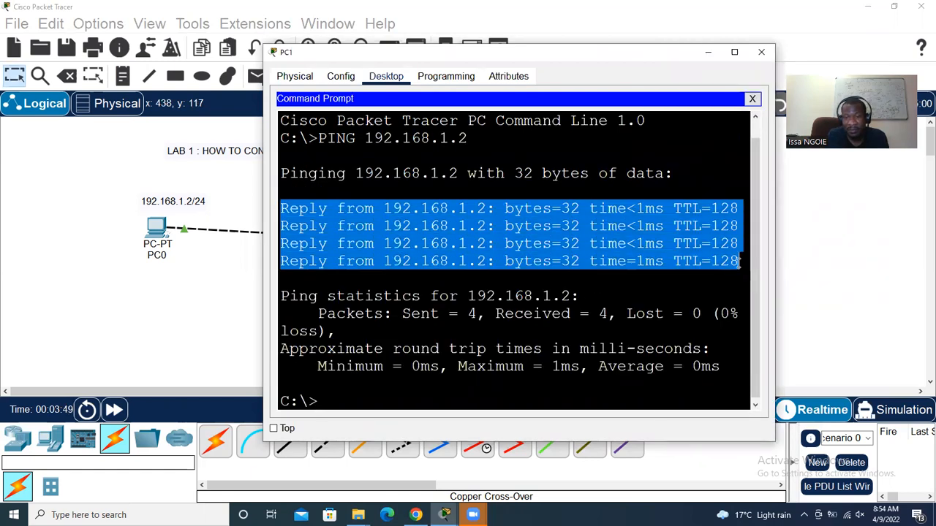
pyautogui.click(487, 210)
pyautogui.moveTo(486, 210); pyautogui.dragTo(388, 209)
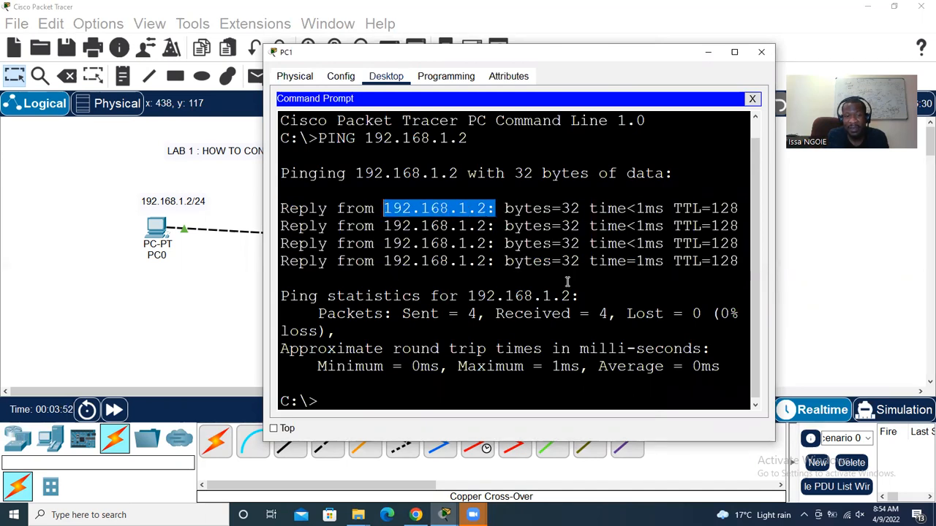
pyautogui.click(732, 275)
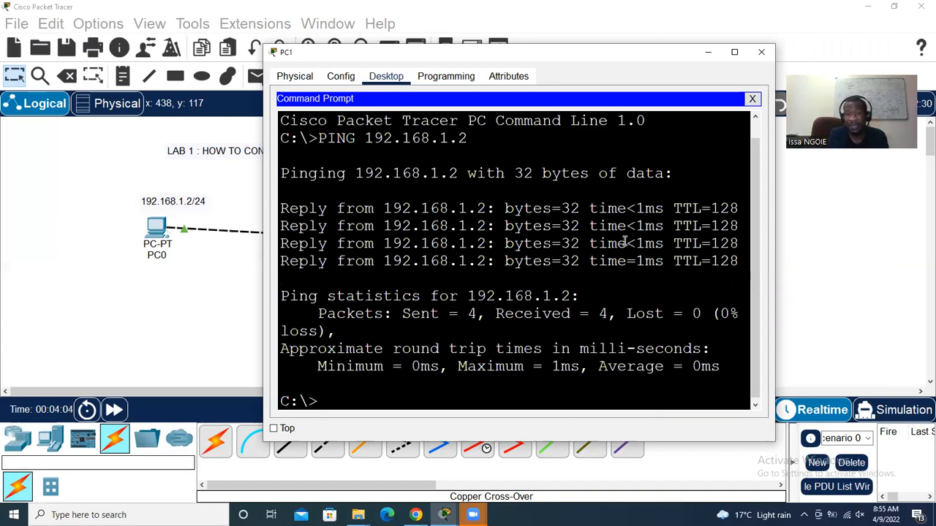
pyautogui.moveTo(319, 313); pyautogui.dragTo(699, 314)
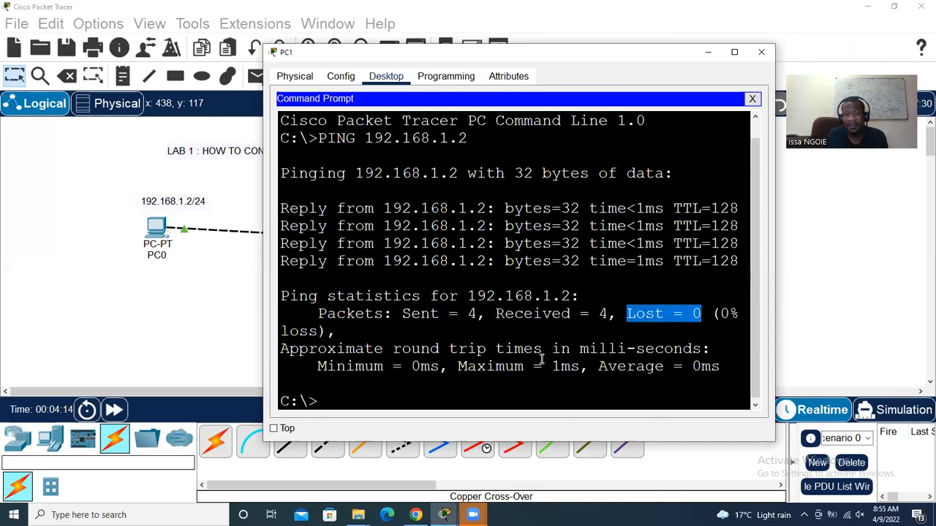
pyautogui.moveTo(282, 209); pyautogui.dragTo(741, 260)
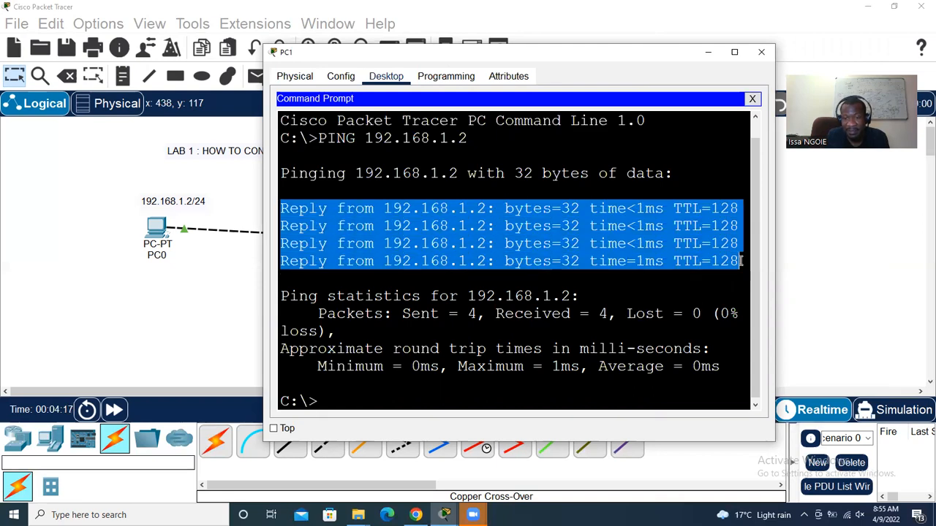
pyautogui.click(694, 327)
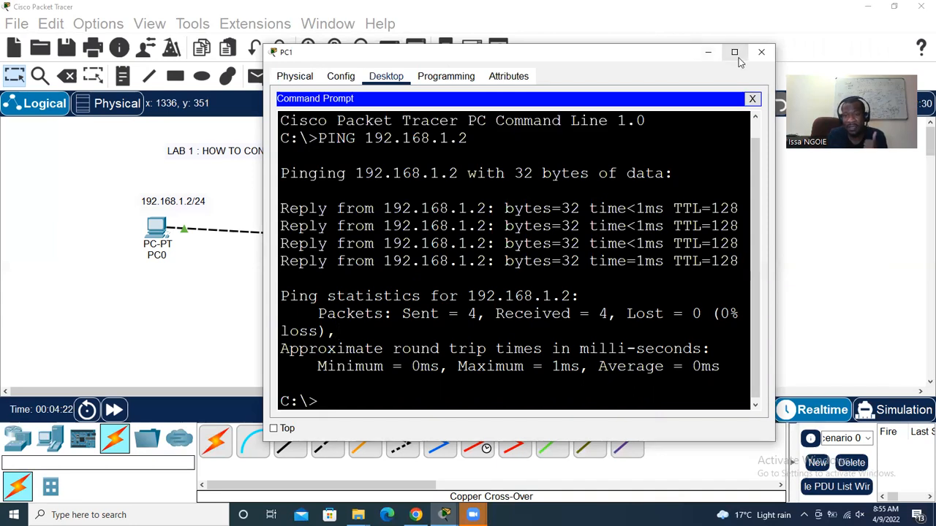
pyautogui.click(760, 52)
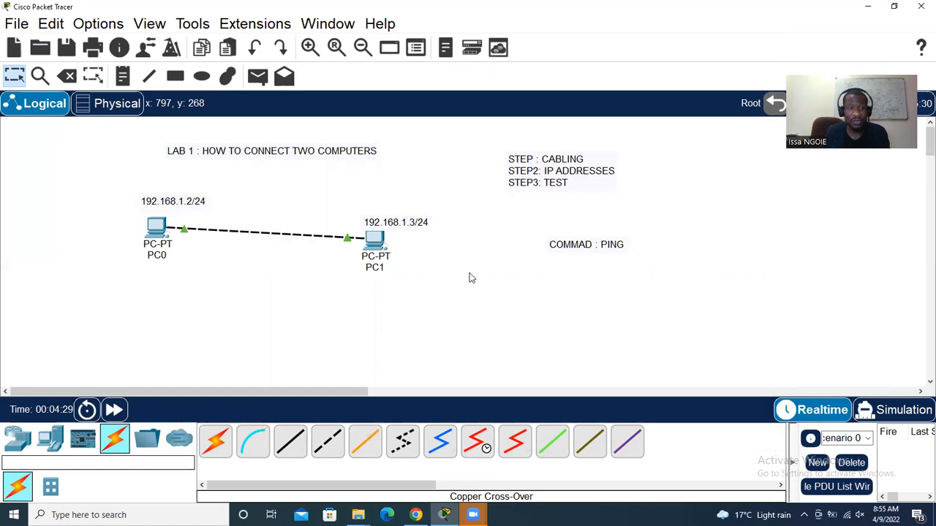
# Create a CROSSOVER note and drag it just below the PC0–PC1 cable
pyautogui.click(123, 76)
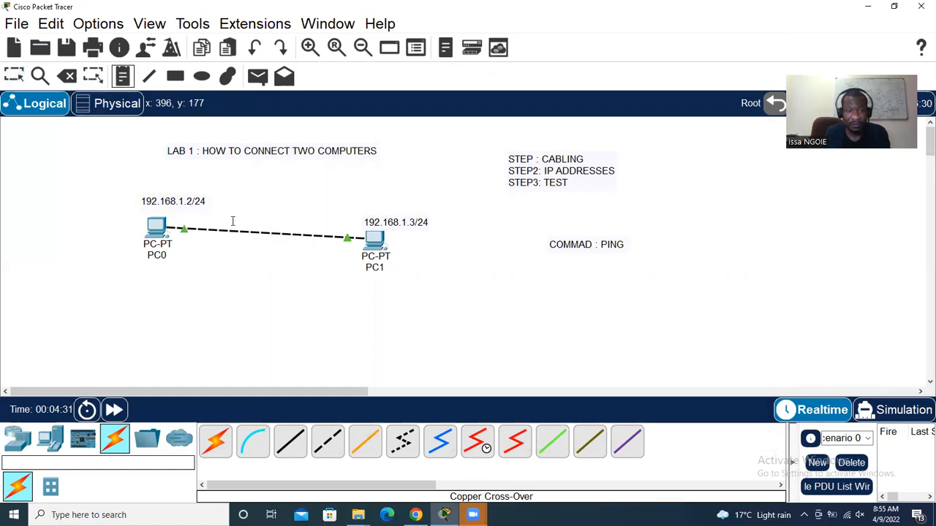
pyautogui.click(232, 221)
pyautogui.write('CROSSO')
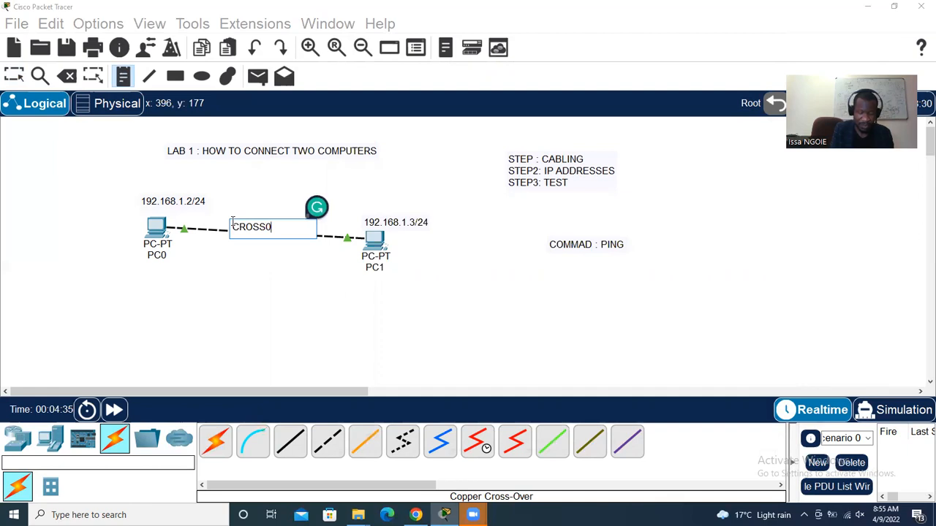
pyautogui.write('B')
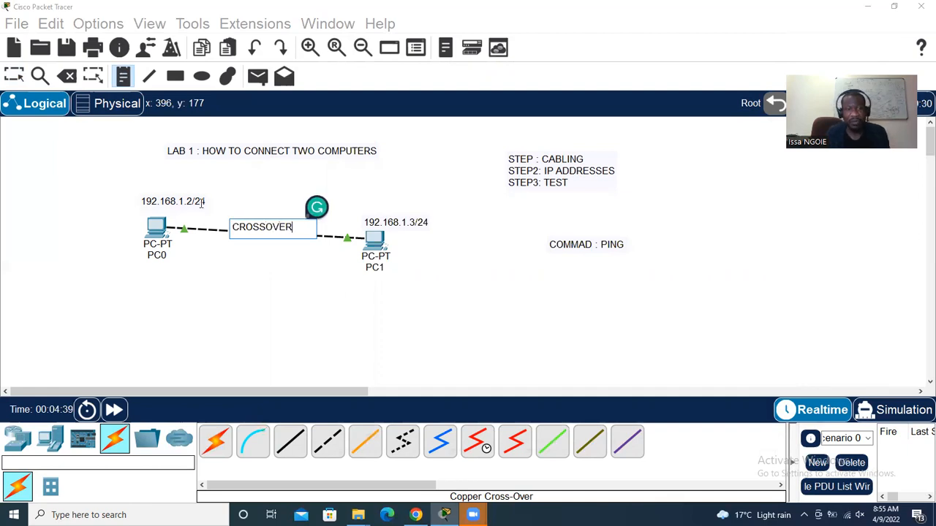
pyautogui.click(267, 274)
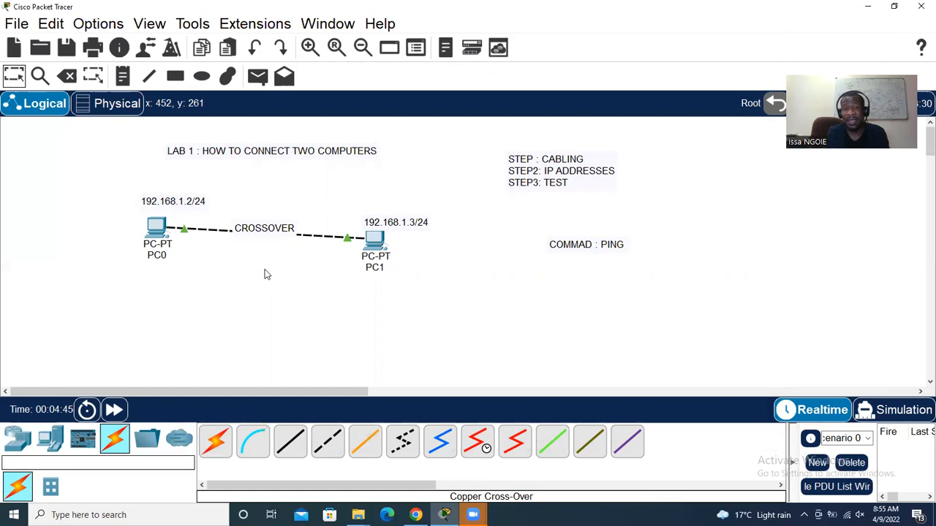
pyautogui.moveTo(273, 232); pyautogui.dragTo(277, 299)
# Complete the note as CROSSOVER=SAME DEVICES, with SAME DEVICES on a second line
pyautogui.doubleClick(266, 298)
pyautogui.click(269, 296)
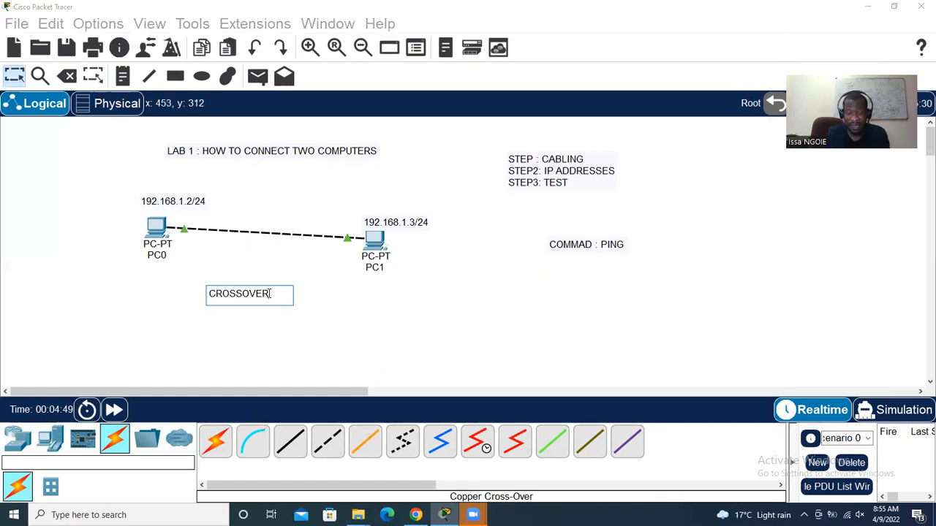
pyautogui.write('-SAME DEVICES')
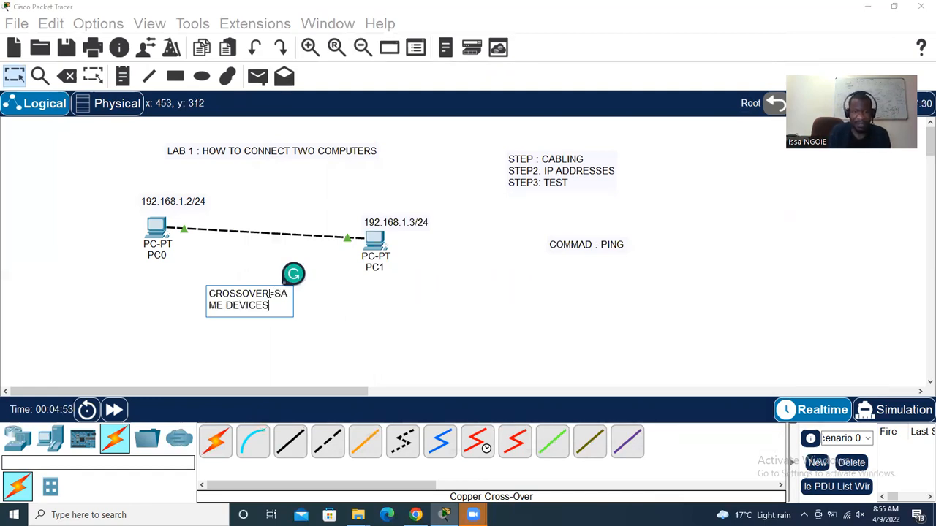
pyautogui.click(16, 80)
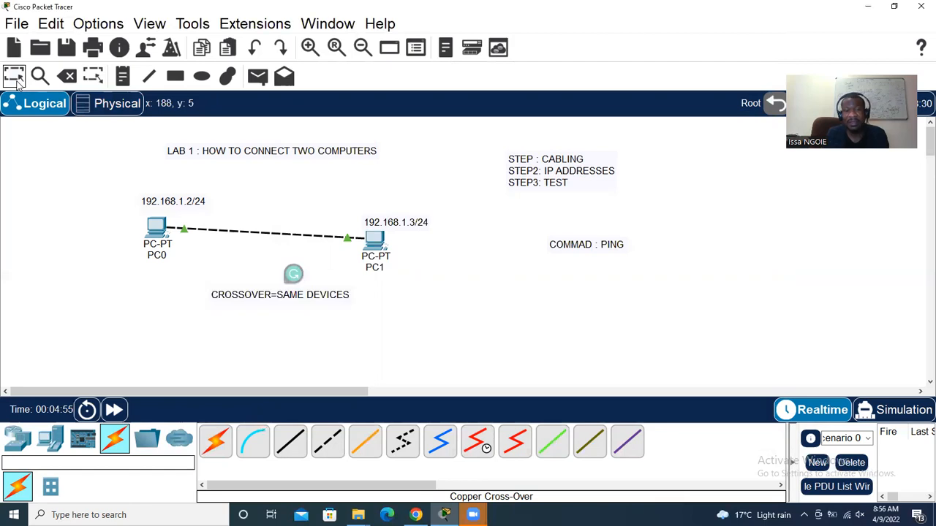
pyautogui.click(272, 298)
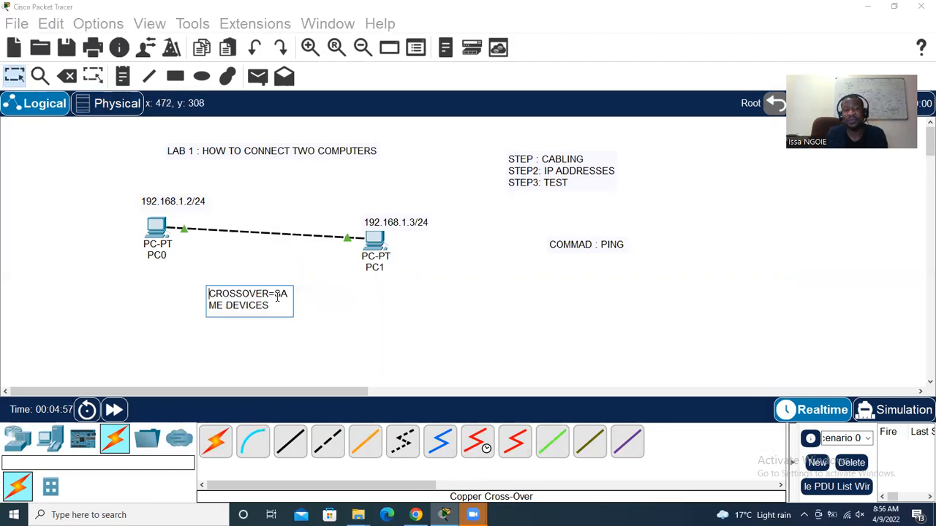
pyautogui.click(335, 321)
pyautogui.click(275, 294)
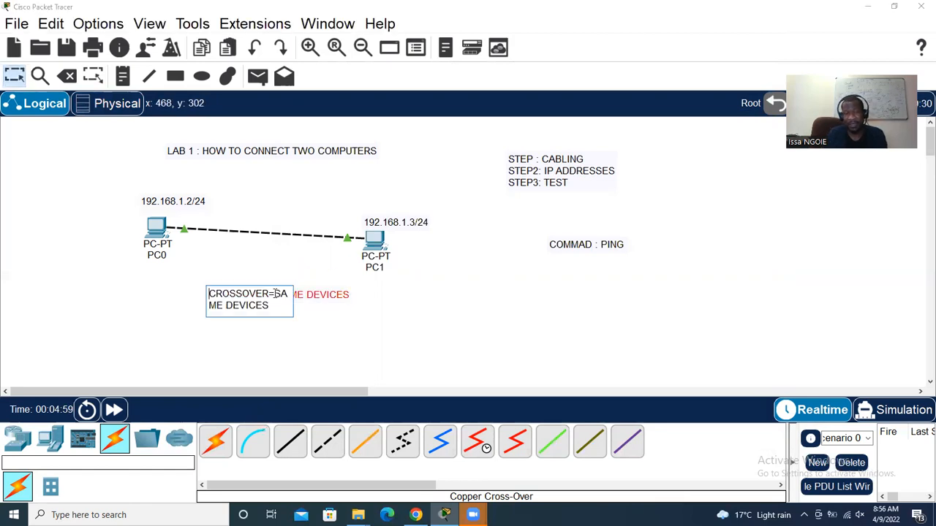
pyautogui.press('Return')
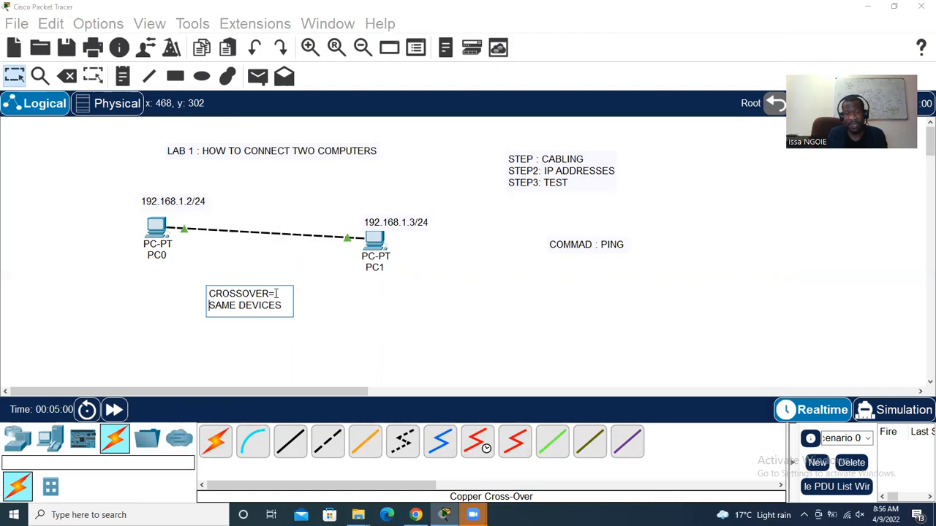
pyautogui.click(378, 319)
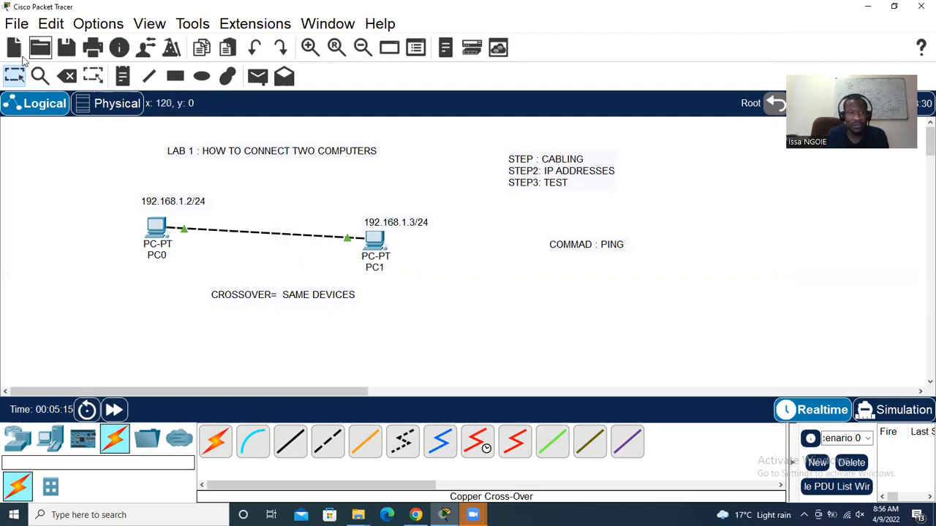
# Start a new blank network without saving Lab 1, briefly checking the PDF lab list
pyautogui.click(15, 25)
pyautogui.click(28, 42)
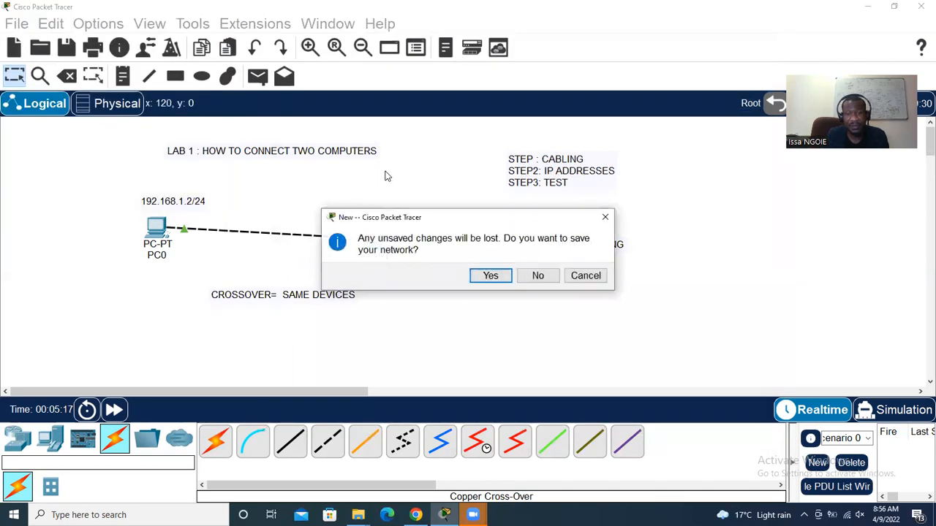
pyautogui.click(538, 275)
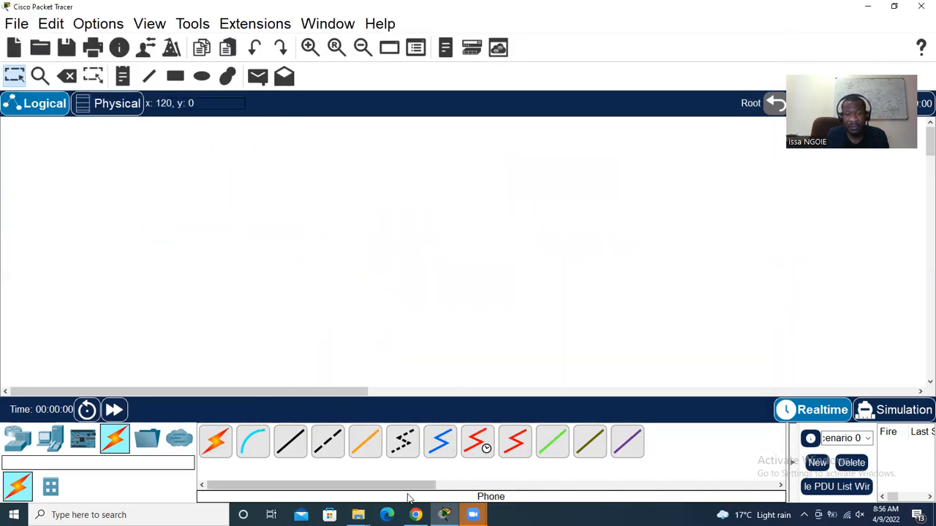
pyautogui.click(416, 515)
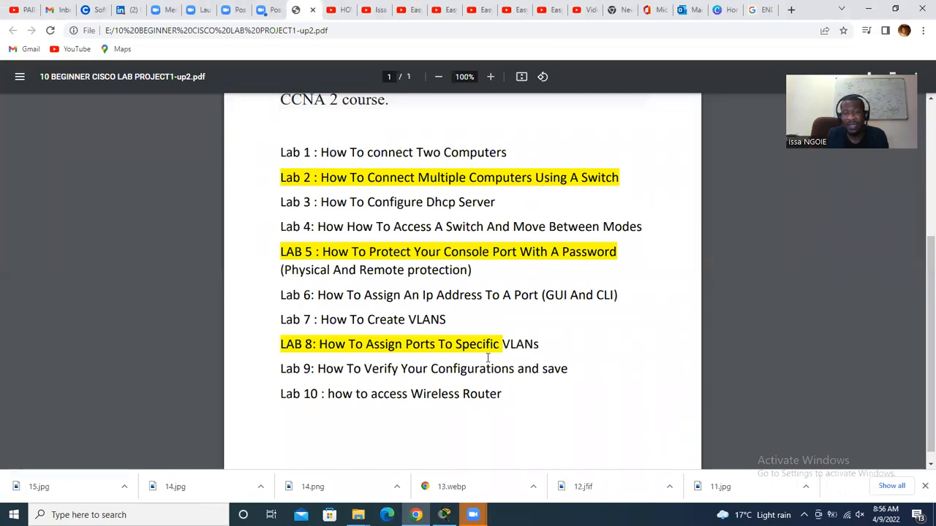
pyautogui.click(415, 515)
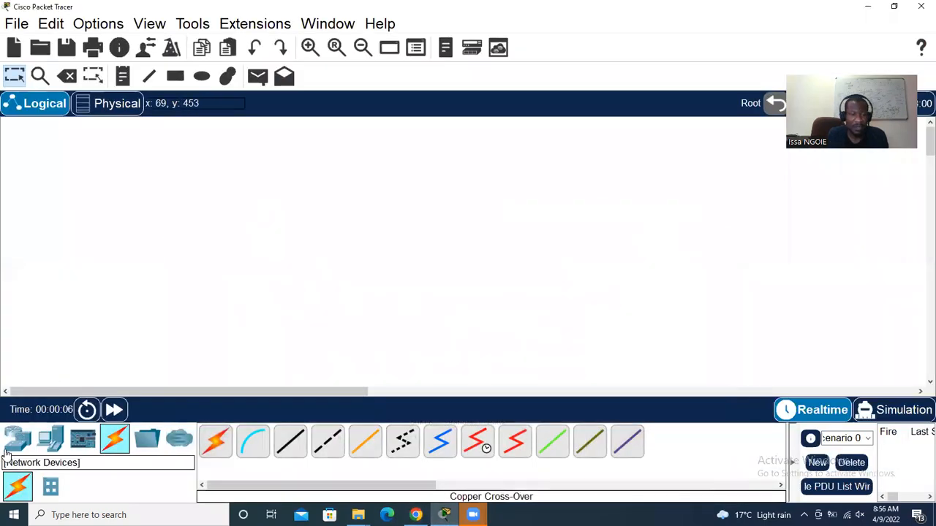
pyautogui.click(7, 450)
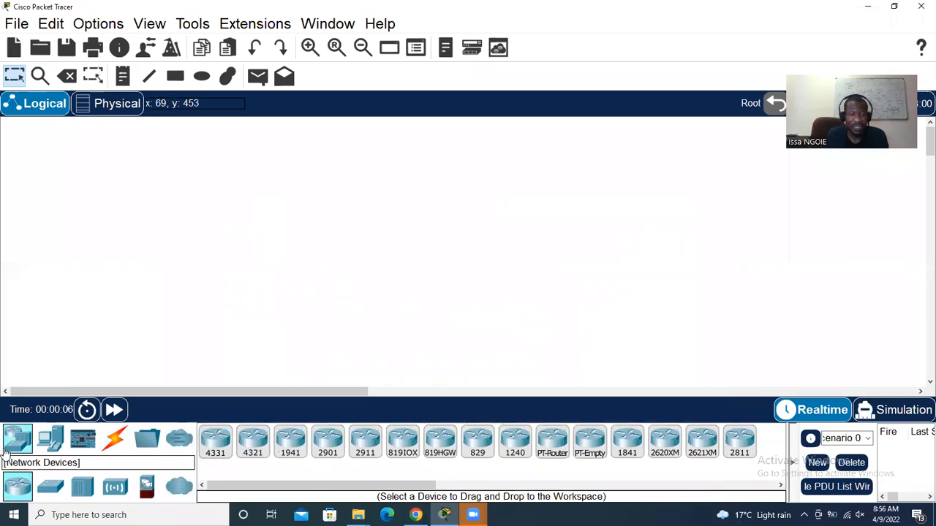
# Place a 2960 switch, Switch0, on the canvas with the PCs around it
pyautogui.click(47, 489)
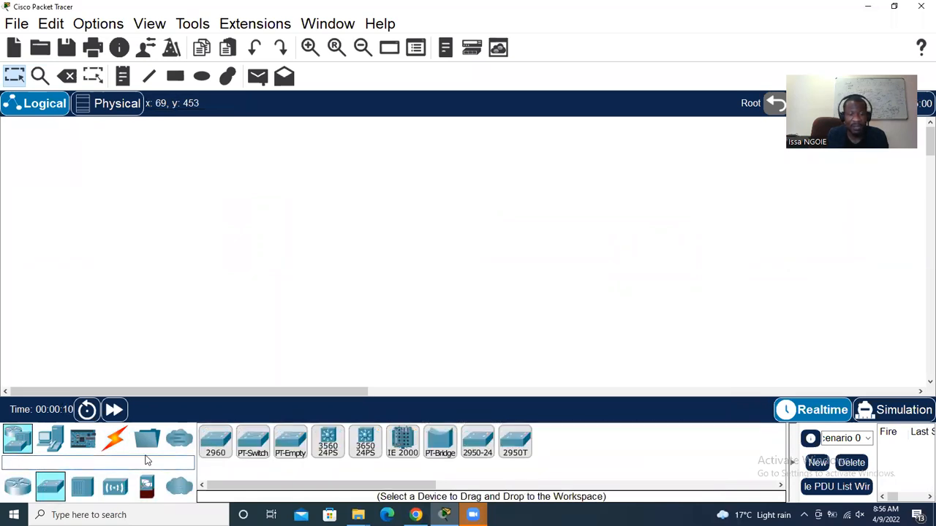
pyautogui.moveTo(215, 442); pyautogui.dragTo(326, 228)
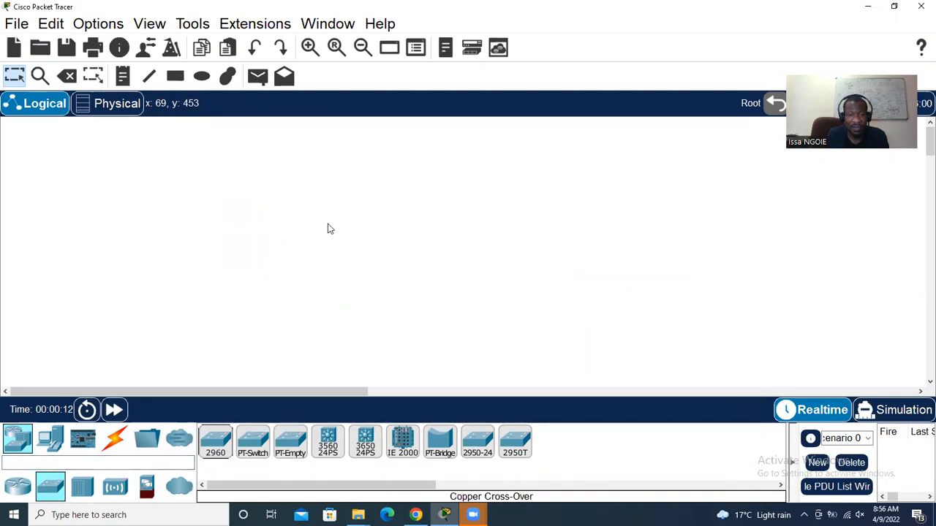
pyautogui.click(50, 440)
pyautogui.moveTo(215, 439); pyautogui.dragTo(184, 195)
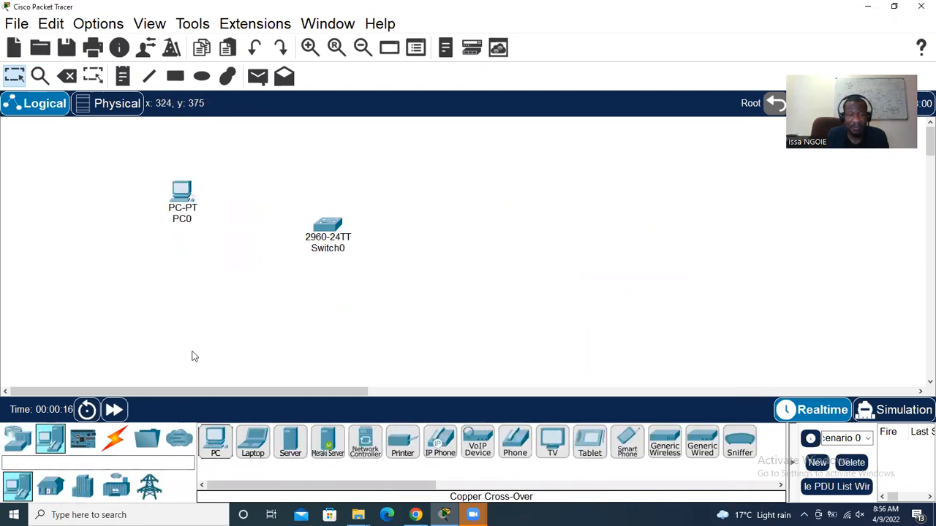
pyautogui.moveTo(214, 442); pyautogui.dragTo(492, 234)
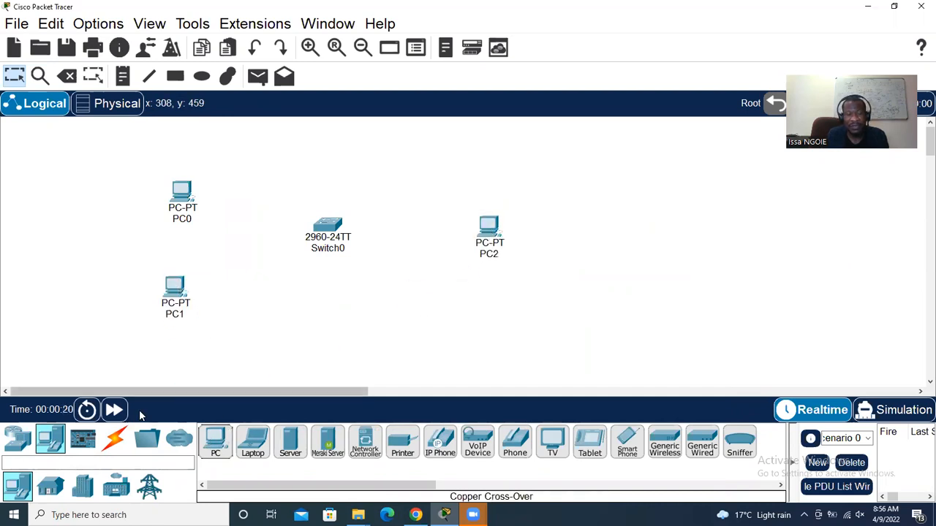
pyautogui.click(115, 440)
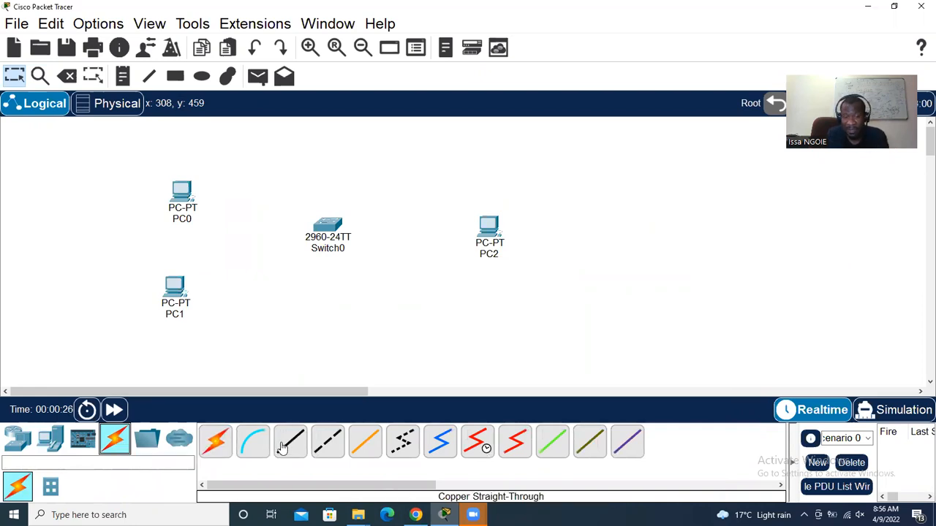
# Add a note below Switch0 reading 'STRAIGHT= DIFFERENT DEVICES'
pyautogui.click(122, 76)
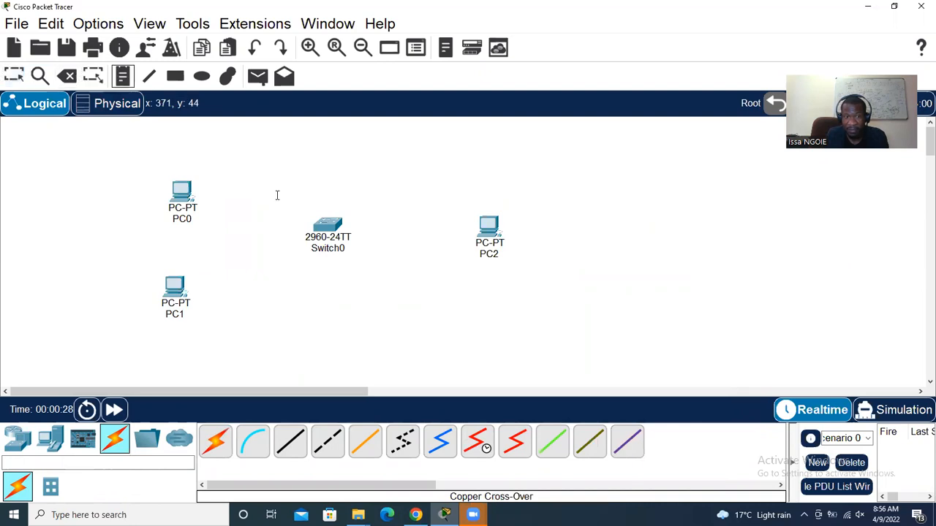
pyautogui.click(345, 312)
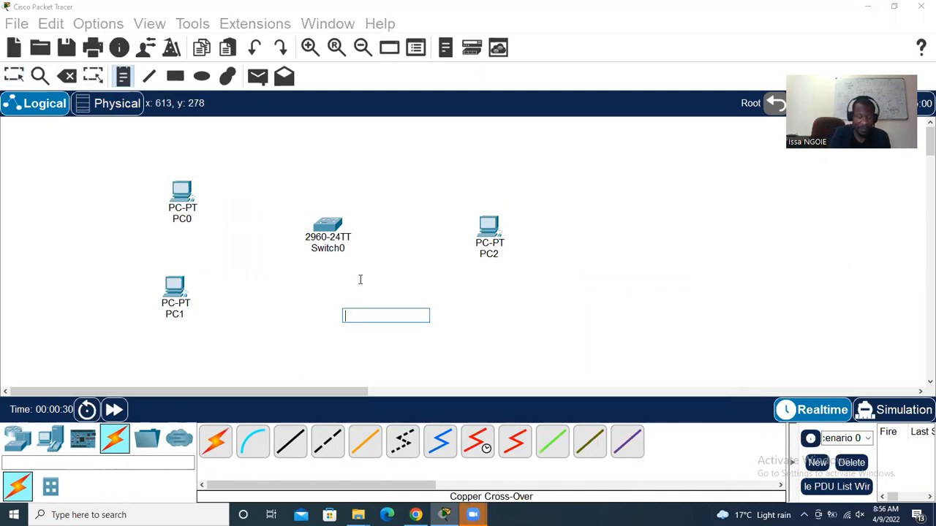
pyautogui.write('STRAIG')
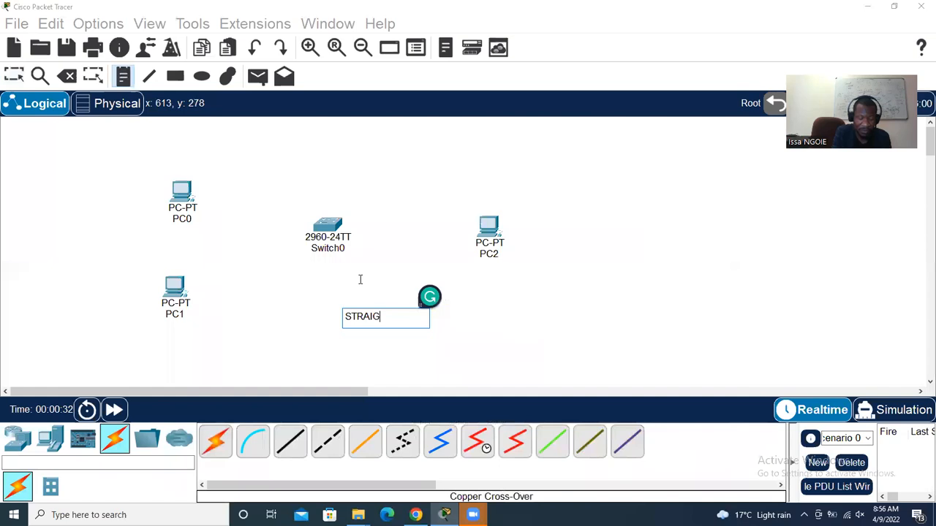
pyautogui.write('HT= DIFFERENT D')
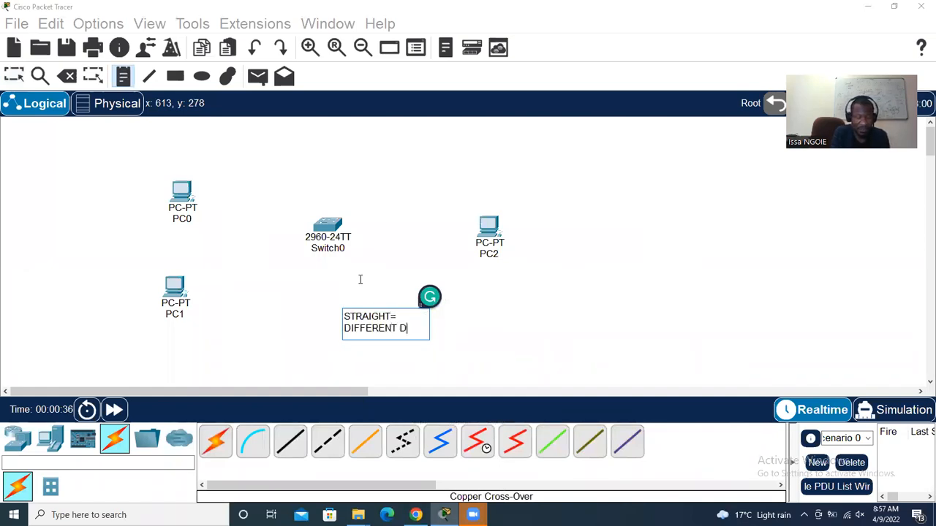
pyautogui.write('EVICES')
# Cable PC0's FastEthernet0 to Switch0 with a copper straight-through cable
pyautogui.click(291, 440)
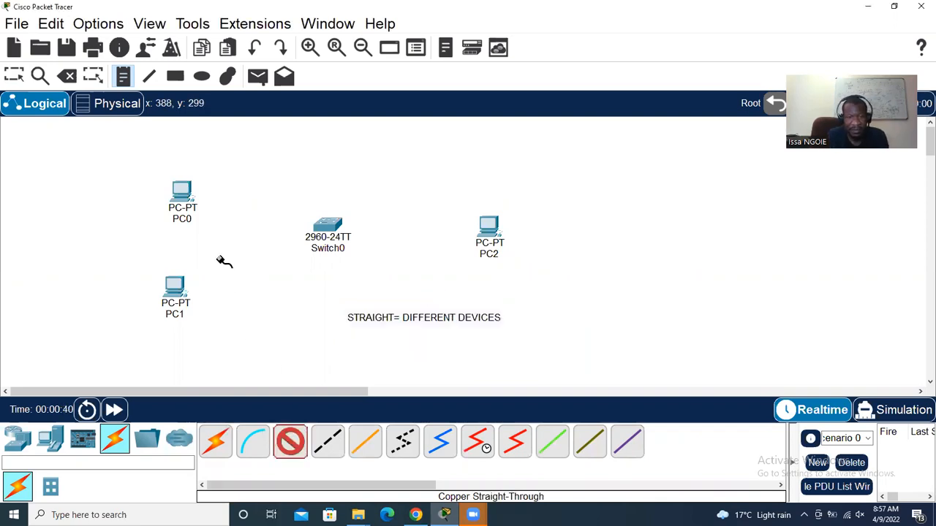
pyautogui.click(185, 190)
pyautogui.click(218, 243)
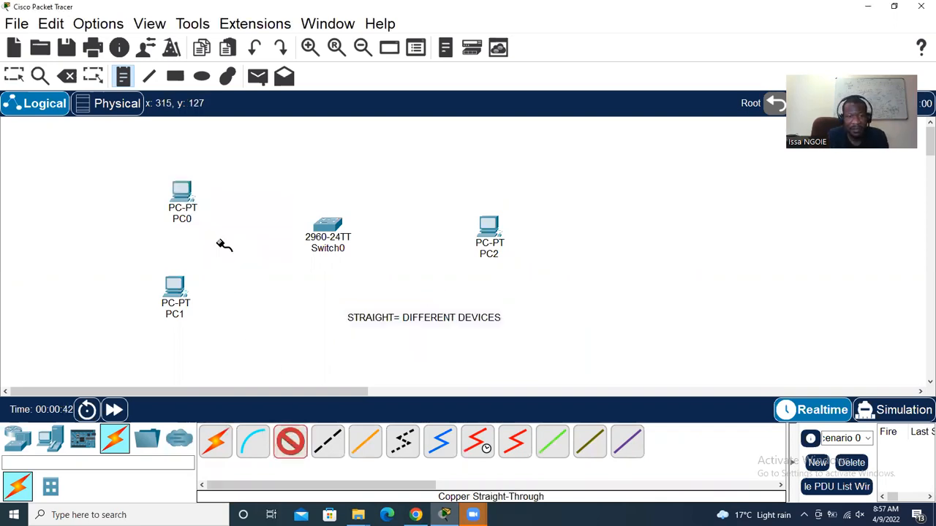
pyautogui.click(327, 224)
pyautogui.click(373, 35)
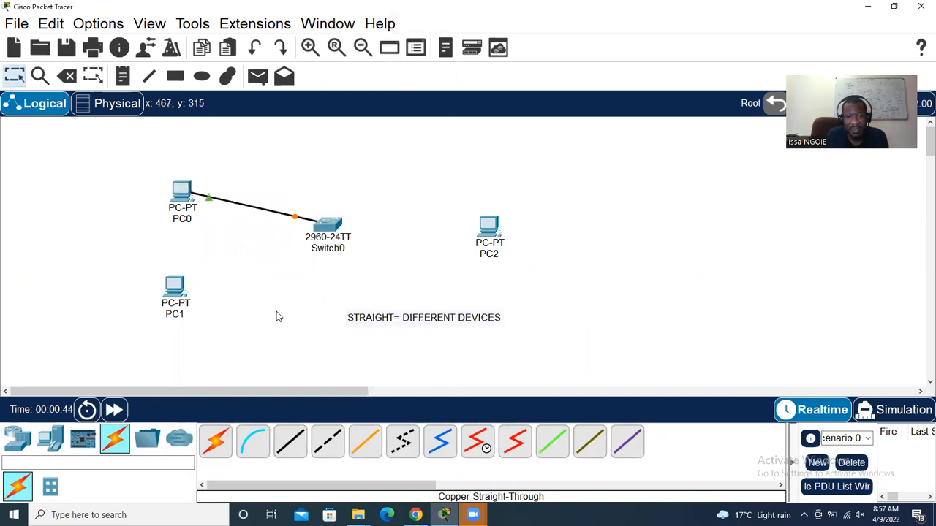
# Cable PC1's FastEthernet0 to a Switch0 port with copper straight-through
pyautogui.click(293, 444)
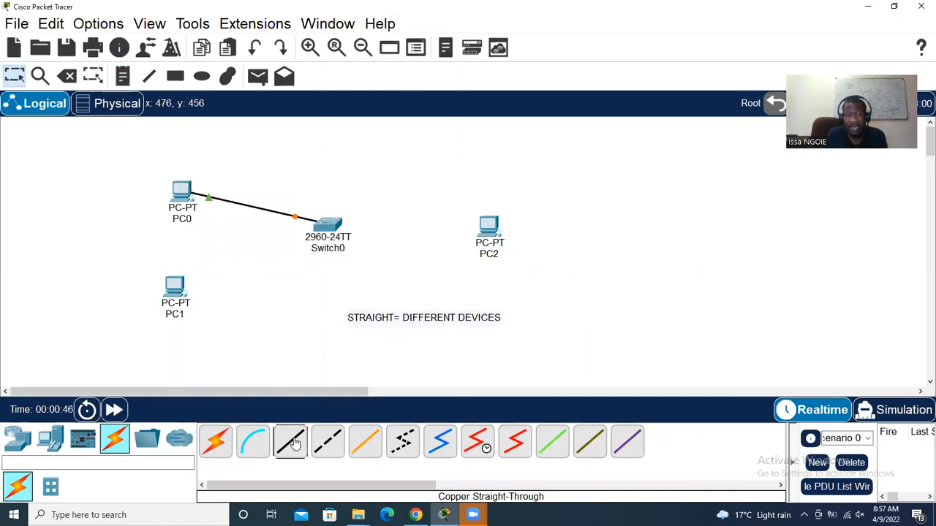
pyautogui.click(176, 287)
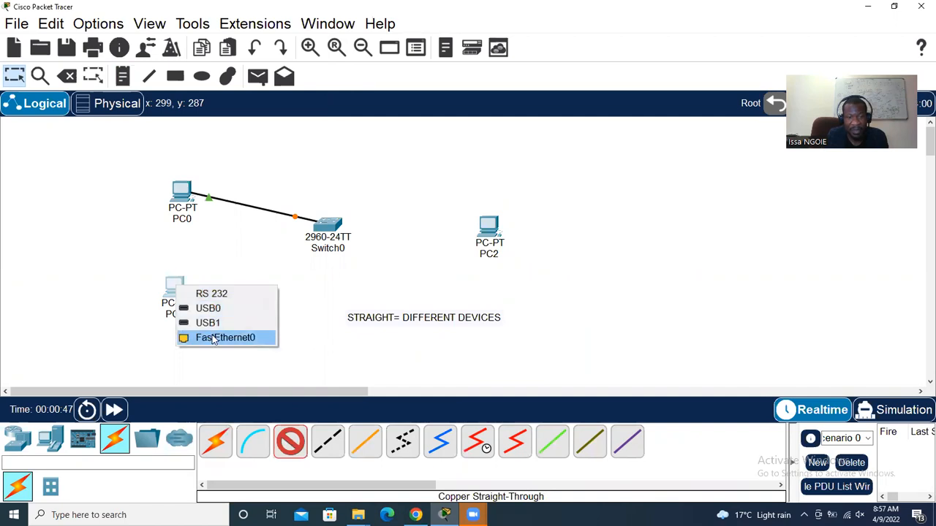
pyautogui.click(213, 339)
pyautogui.click(328, 225)
pyautogui.click(374, 212)
# Connect PC2's FastEthernet0 to Switch0's FastEthernet0/10 with a straight-through cable
pyautogui.click(290, 441)
pyautogui.click(488, 227)
pyautogui.click(523, 277)
pyautogui.click(328, 224)
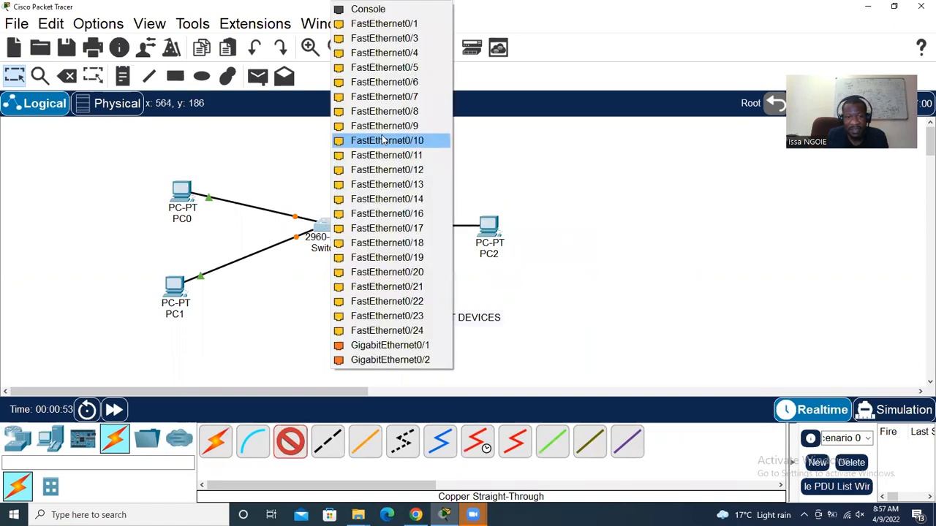
pyautogui.click(383, 141)
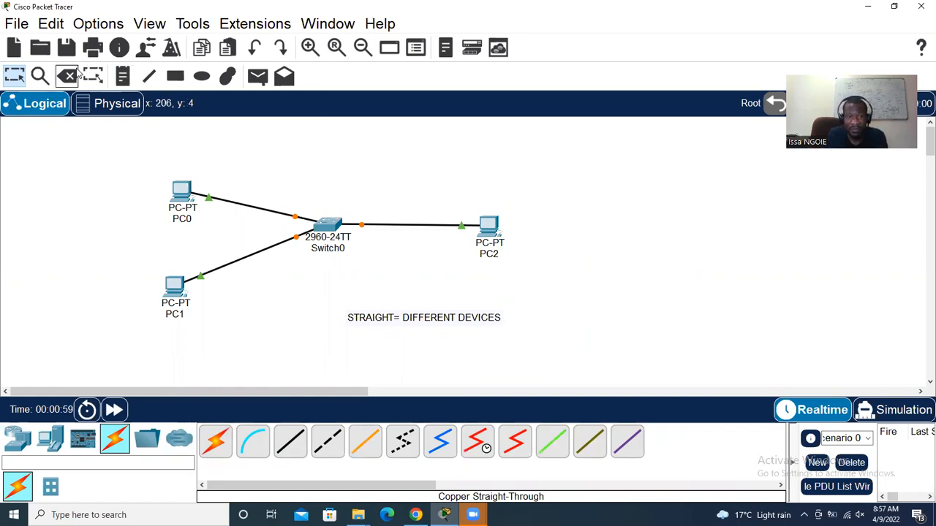
# Add an upper-right note with lines 'STEP 1 : CABLING', 'STEP 2: IP ADDRESS', 'STEP3: TESTING'
pyautogui.click(122, 76)
pyautogui.click(540, 143)
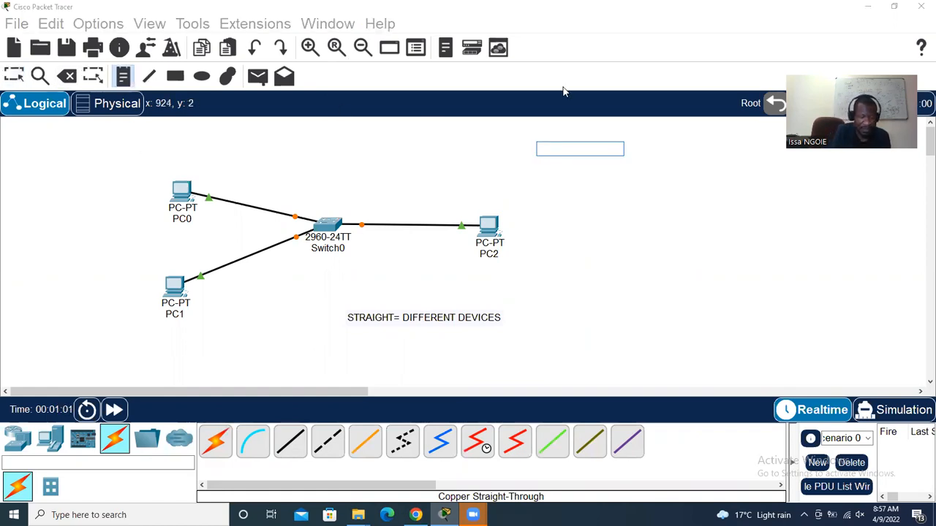
pyautogui.write('STEP 1')
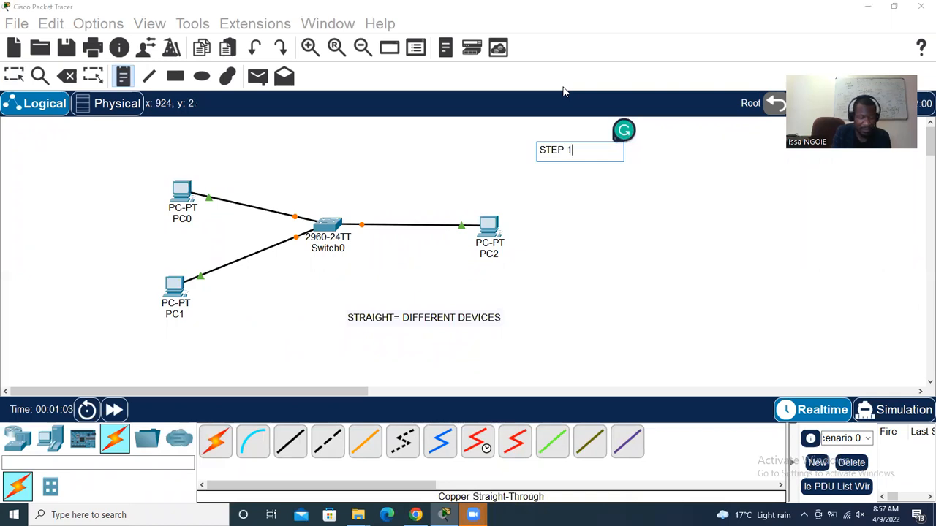
pyautogui.write(' : CABLING')
pyautogui.press('Return')
pyautogui.write('STEP 2:')
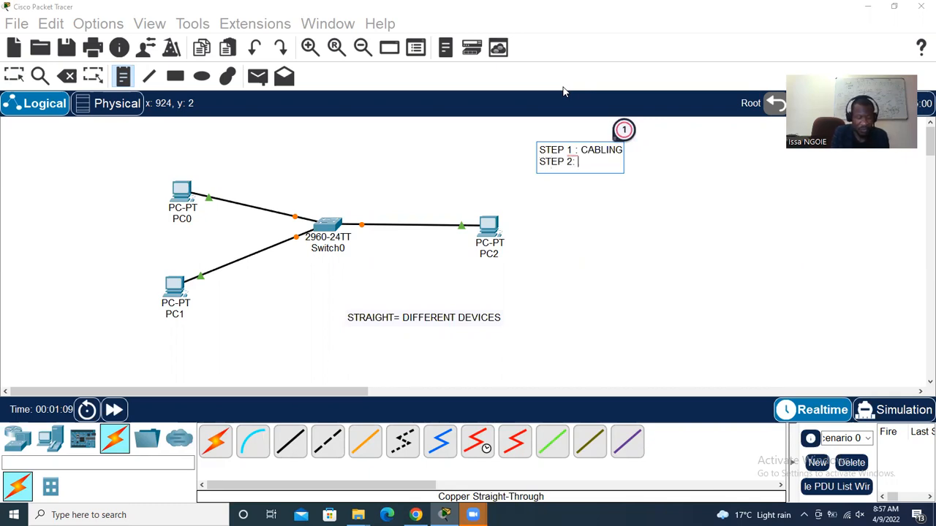
pyautogui.write(' IP ADDRESS')
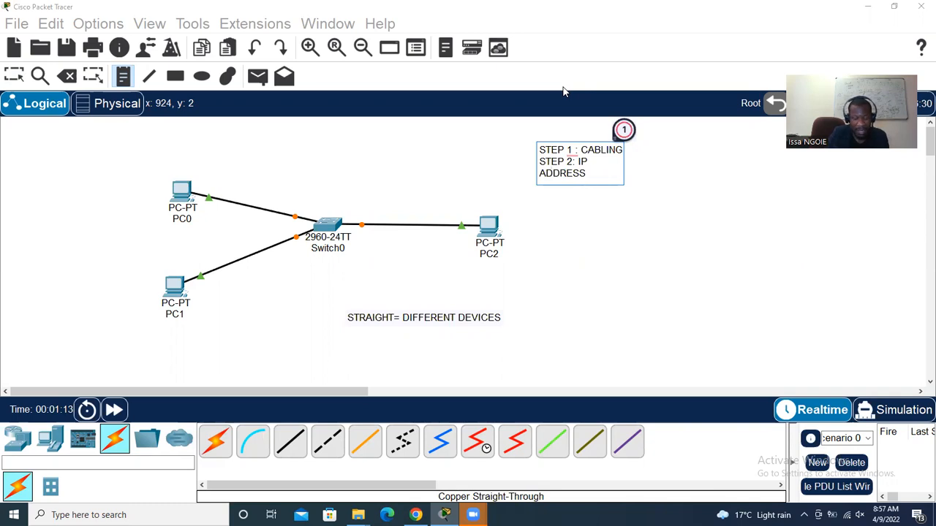
pyautogui.press('Return')
pyautogui.write('S')
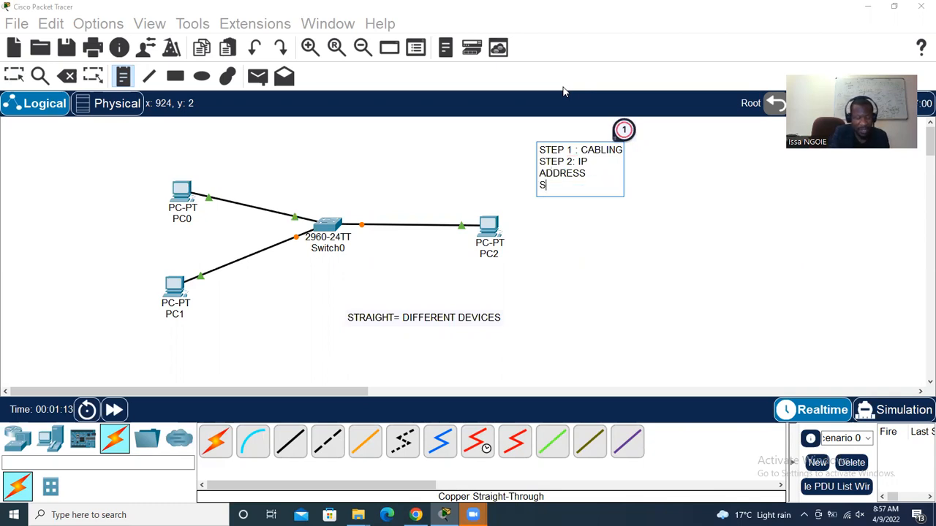
pyautogui.write('TEP3: TESTING')
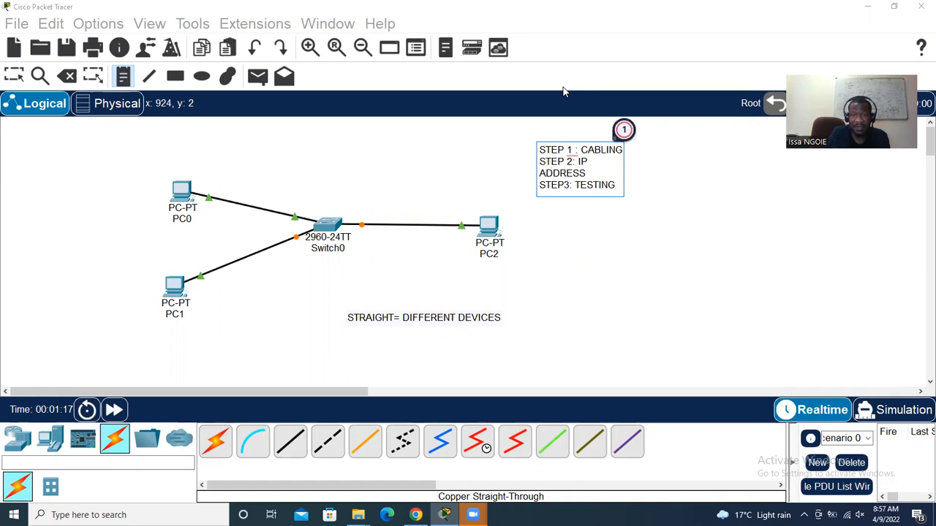
pyautogui.click(15, 77)
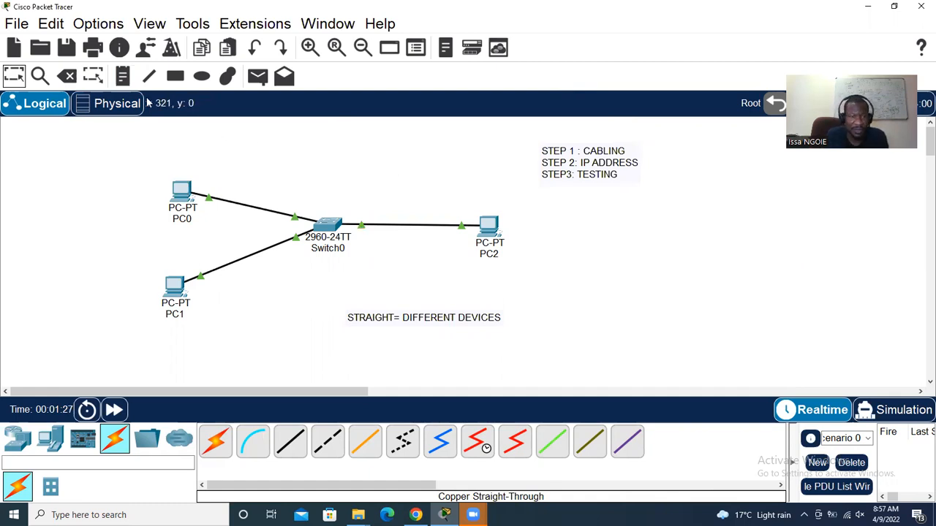
# Add notes 192.168.1.3/24, 192.168.1.4/24, 192.168.1.5/24 above PC0, PC1, PC2, then open PC0
pyautogui.click(152, 162)
pyautogui.write('192.168.1.3/24')
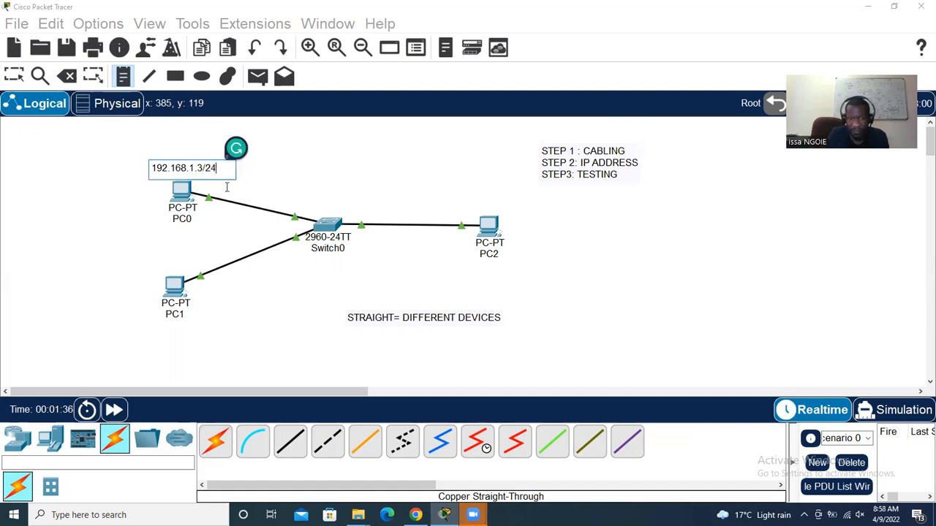
pyautogui.click(149, 256)
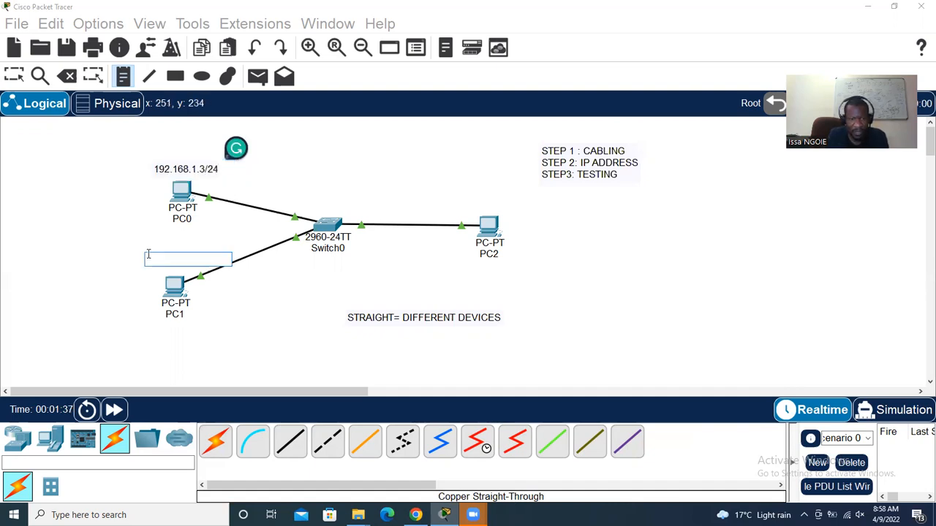
pyautogui.write('192.168.1.4/24')
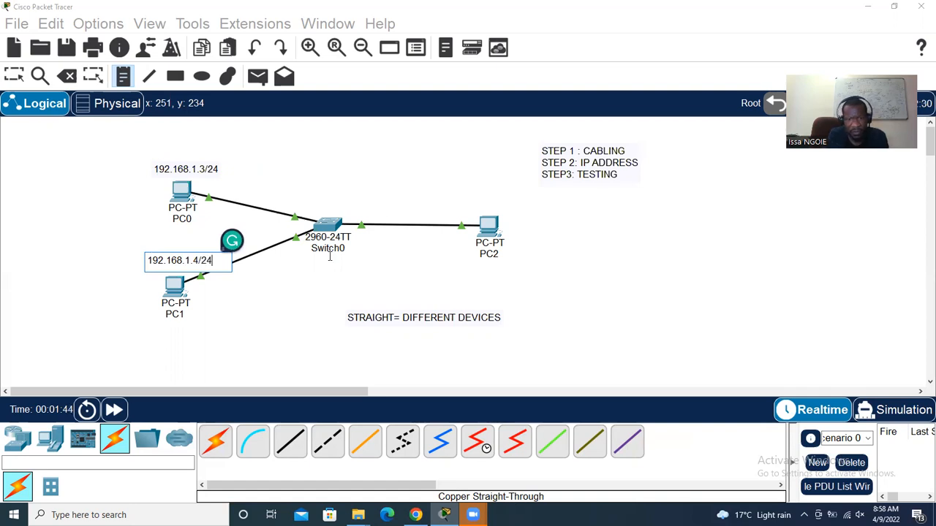
pyautogui.click(468, 193)
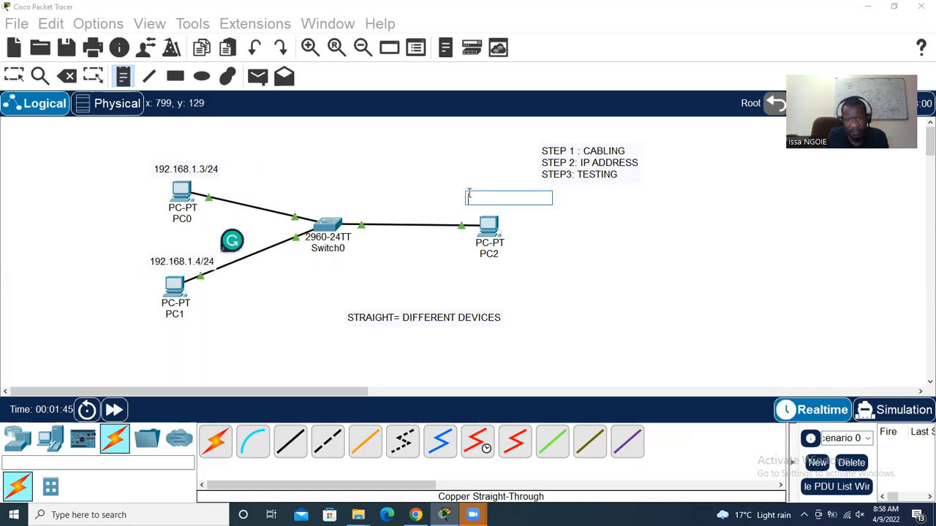
pyautogui.write('192.168.')
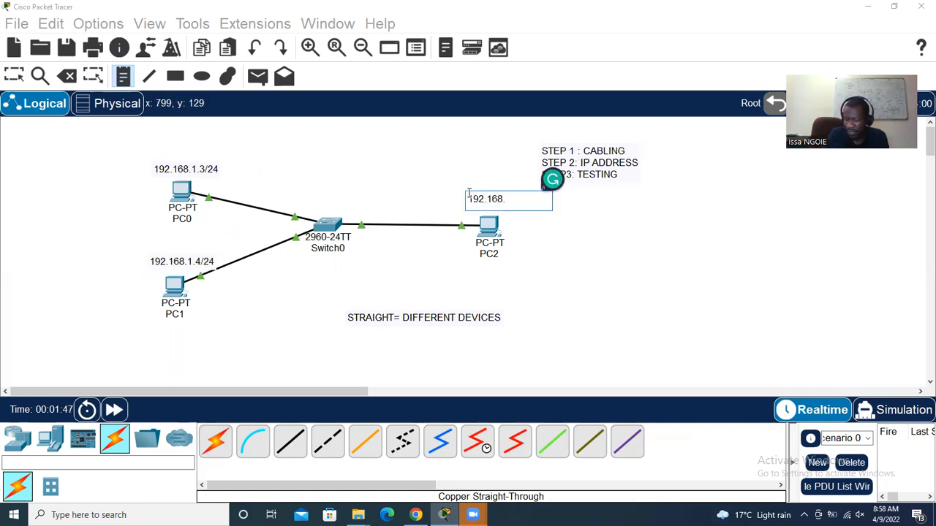
pyautogui.write('1.5/24')
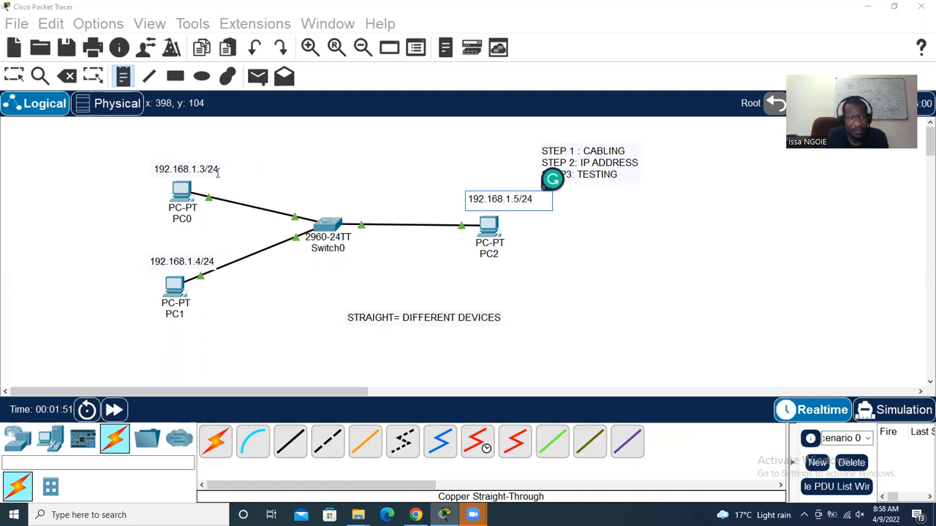
pyautogui.click(20, 82)
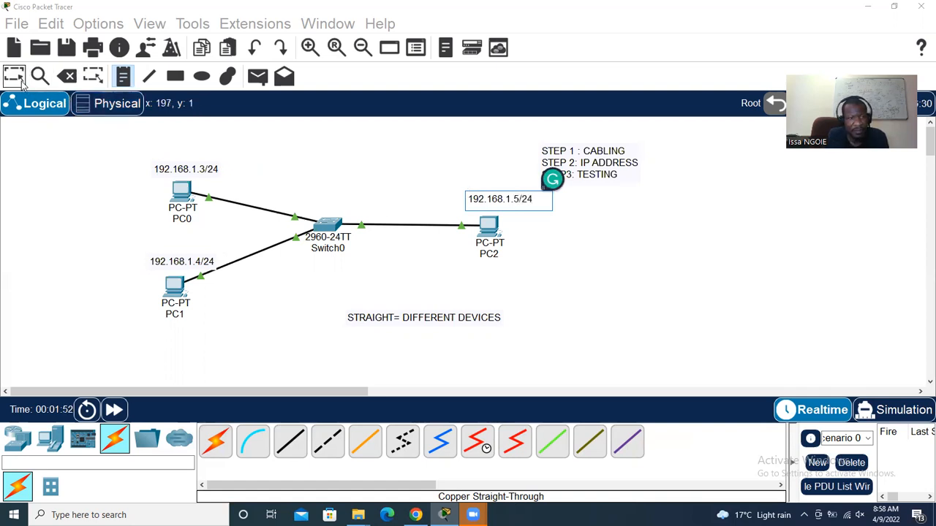
pyautogui.click(181, 191)
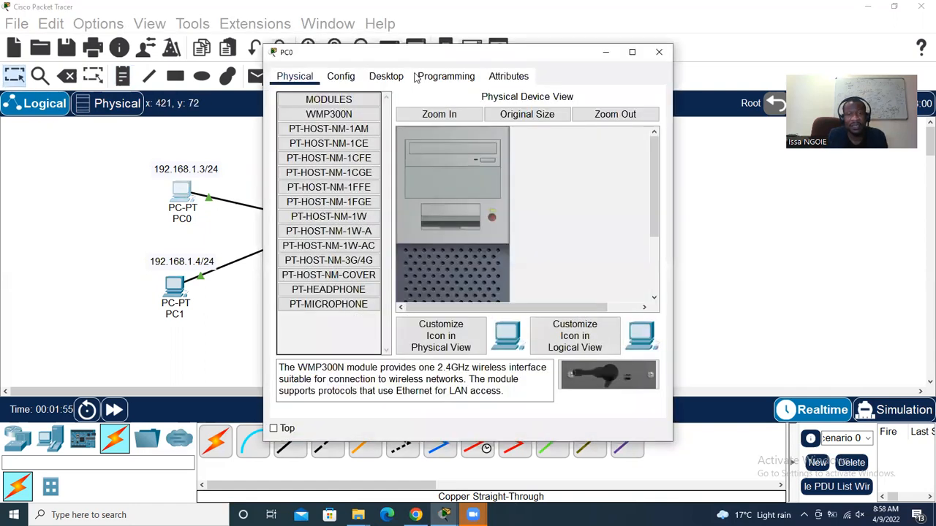
# Set PC0's IPv4 address to 192.168.1.3 and fill in its subnet mask
pyautogui.click(392, 79)
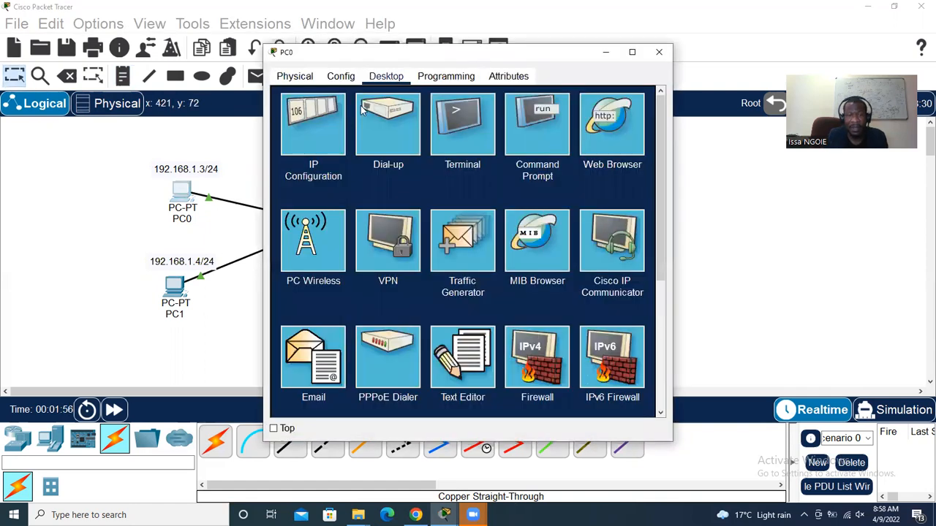
pyautogui.click(323, 129)
pyautogui.click(456, 168)
pyautogui.write('192.168')
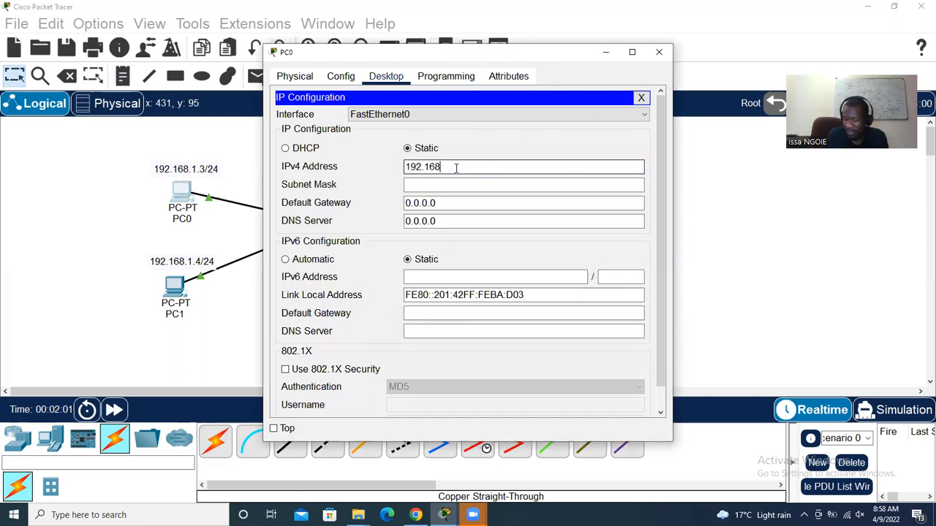
pyautogui.write('.1.3')
pyautogui.click(457, 185)
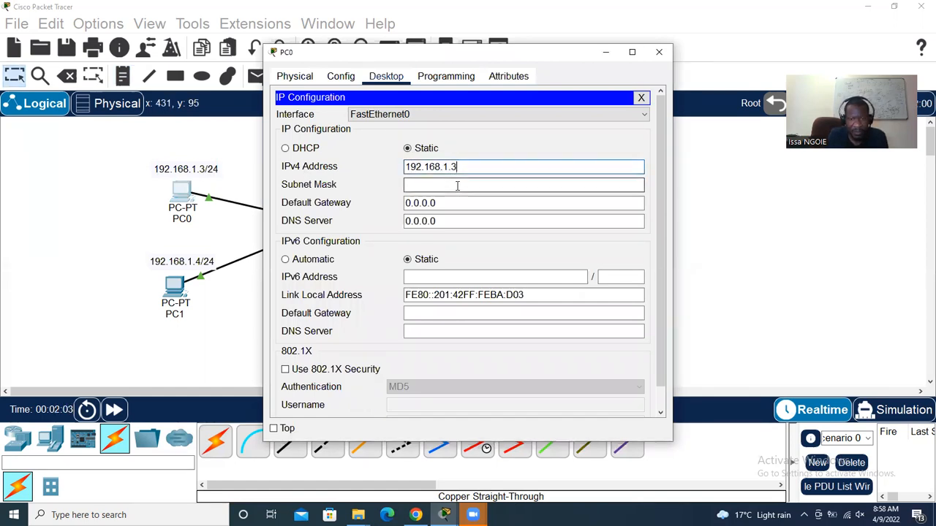
pyautogui.click(660, 52)
# Set PC1's IPv4 address to 192.168.1.4, letting the subnet mask fill in
pyautogui.click(176, 293)
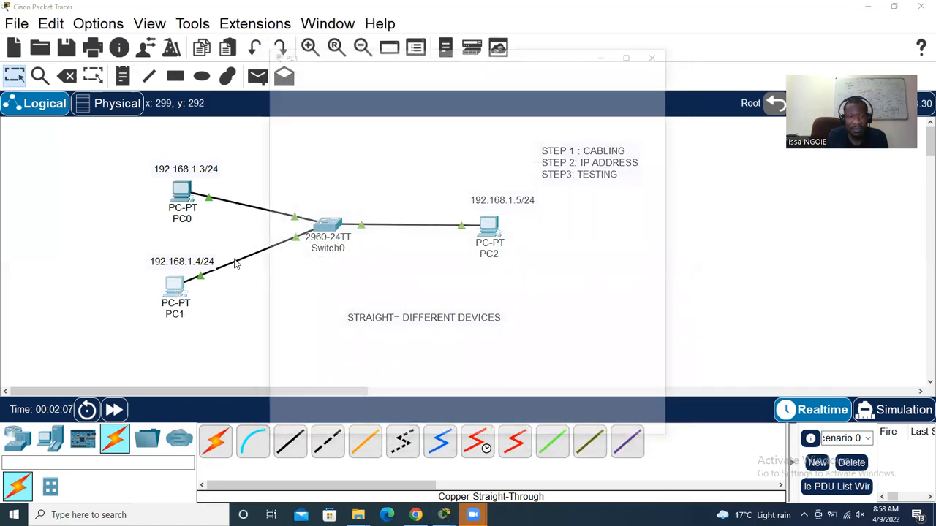
pyautogui.click(386, 76)
pyautogui.click(307, 144)
pyautogui.click(424, 165)
pyautogui.write('192.168.1.4')
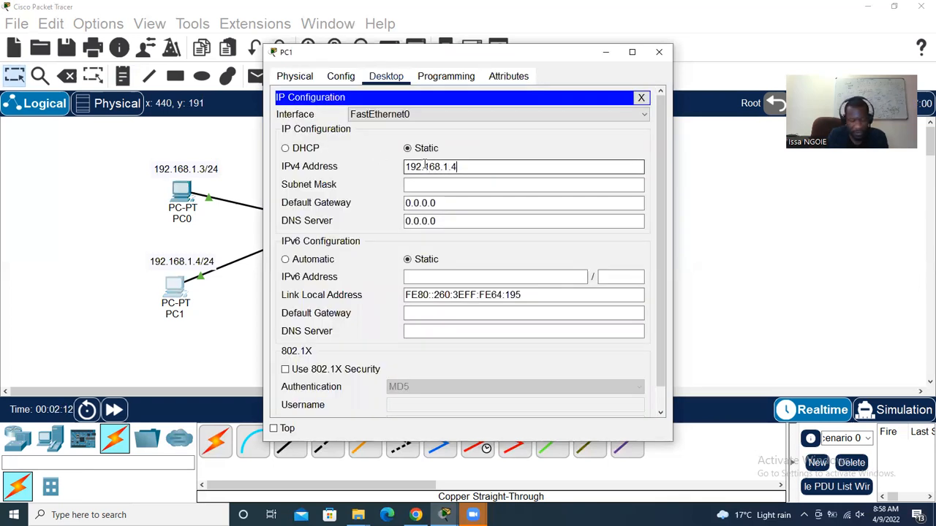
pyautogui.press('Tab')
pyautogui.click(659, 52)
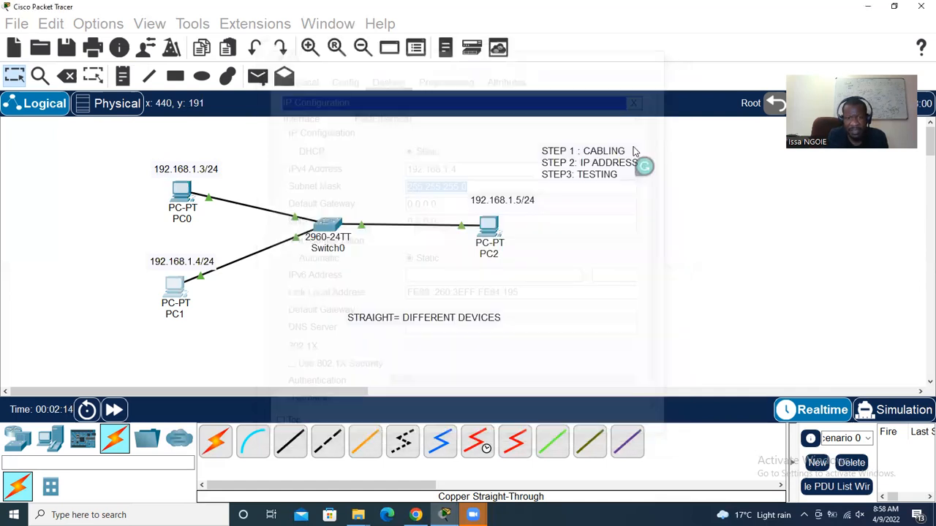
# Enter IPv4 address 192.168.1.5 in PC2's IP configuration
pyautogui.click(489, 226)
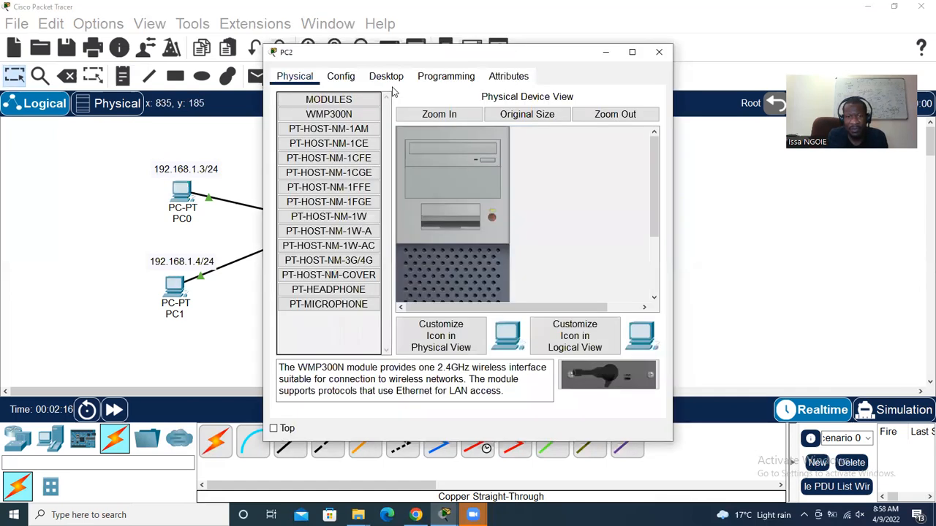
pyautogui.click(385, 76)
pyautogui.click(320, 127)
pyautogui.click(425, 165)
pyautogui.write('192.168.1.5')
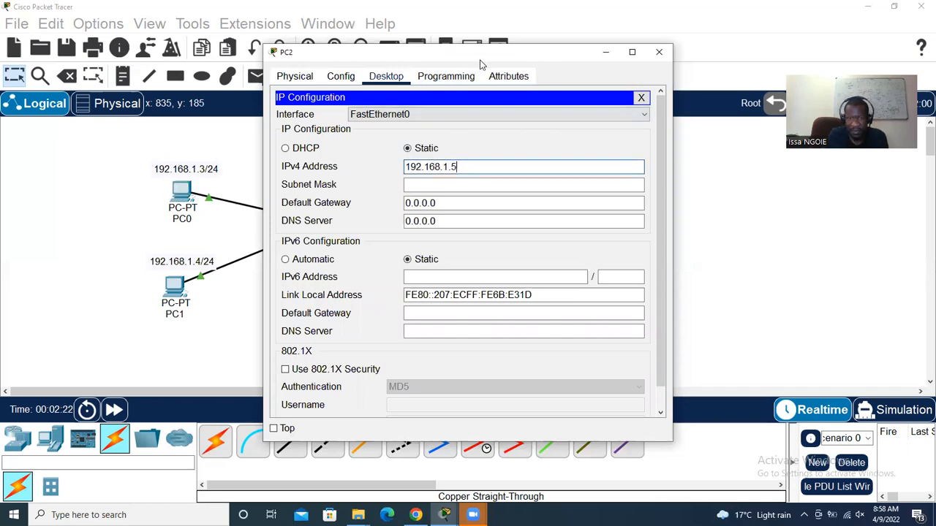
pyautogui.moveTo(480, 56); pyautogui.dragTo(243, 51)
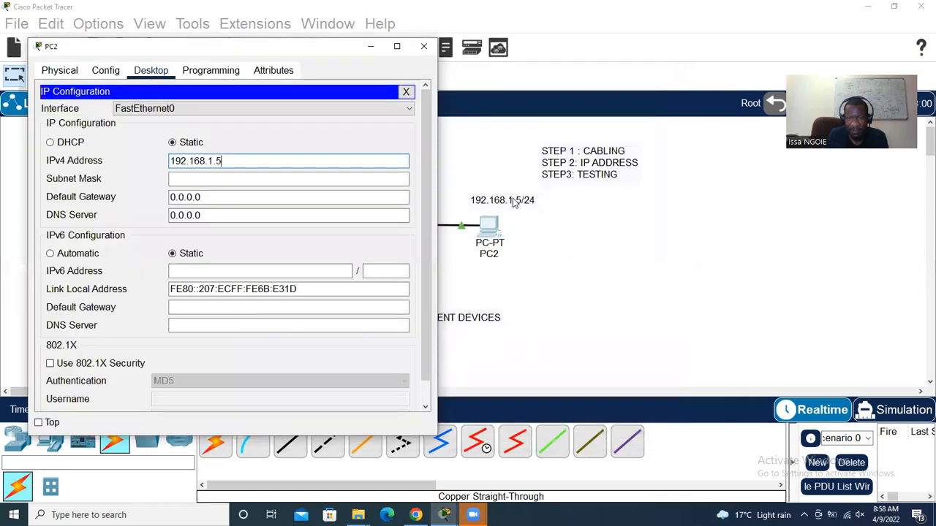
# Glance at Switch0's CLI, then close PC2's settings with 192.168.1.5 applied
pyautogui.click(513, 199)
pyautogui.click(327, 225)
pyautogui.click(378, 77)
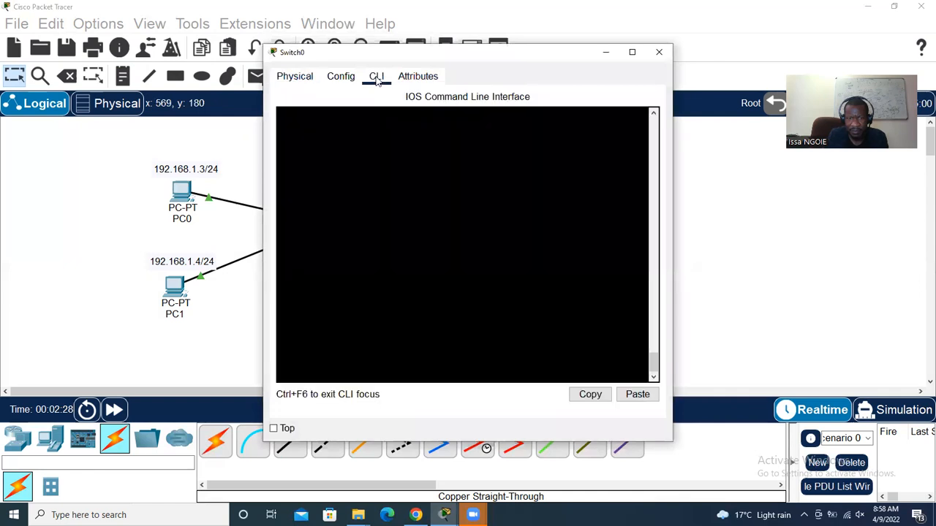
pyautogui.click(659, 52)
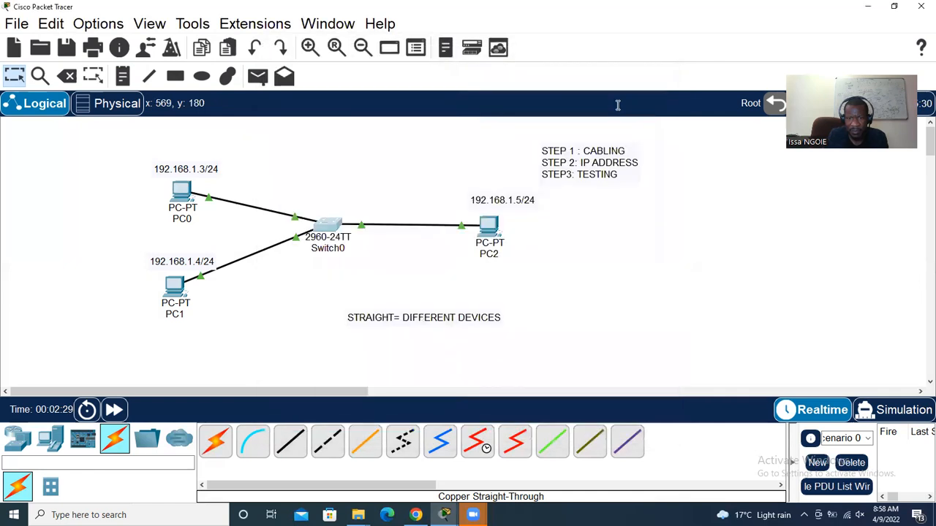
pyautogui.click(489, 227)
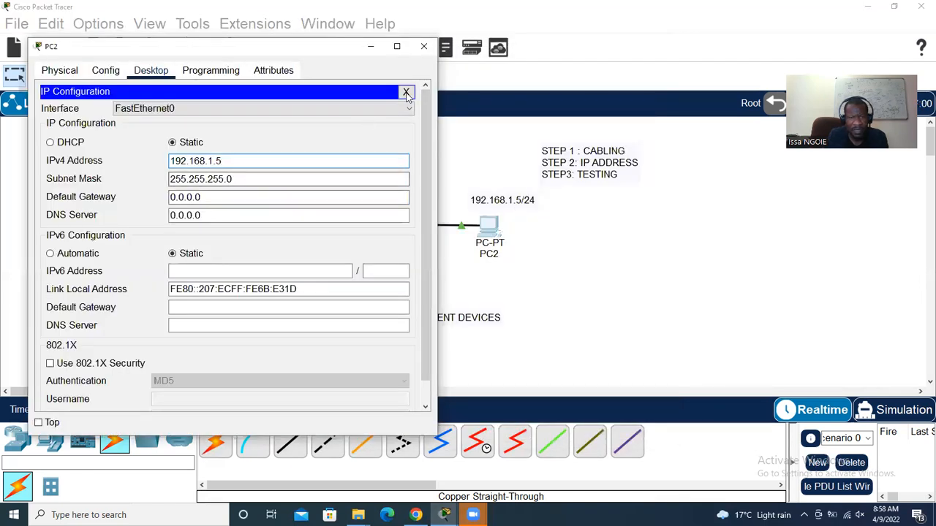
pyautogui.click(423, 46)
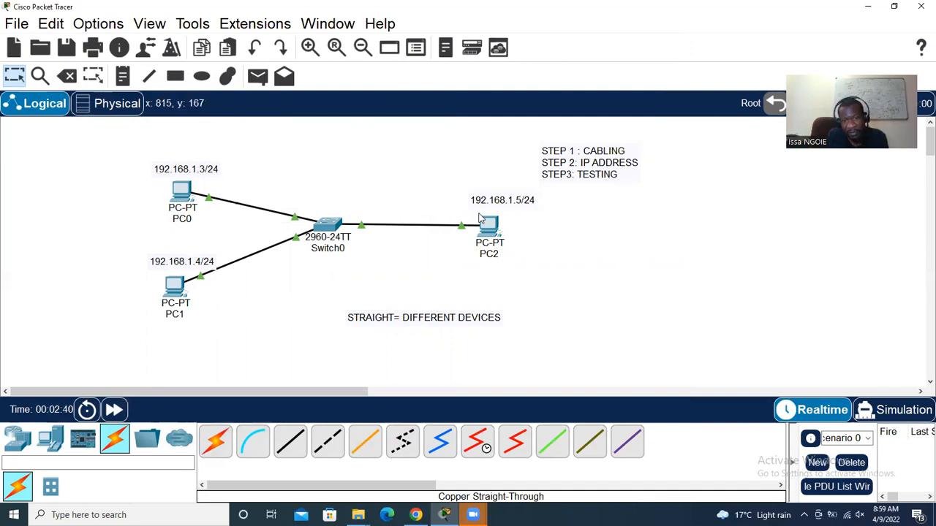
# Run PING 192.168.1.5 from PC1's Command Prompt and verify four replies, 0% loss
pyautogui.click(174, 285)
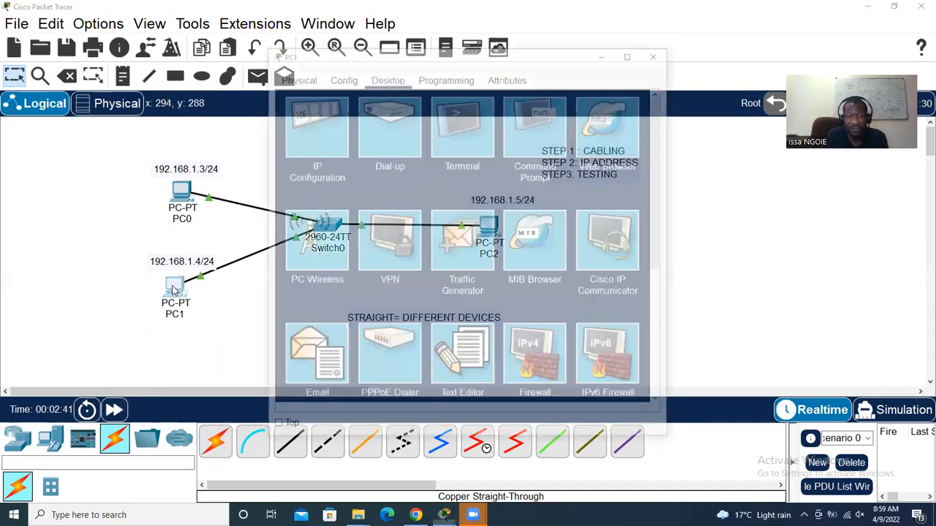
pyautogui.click(544, 129)
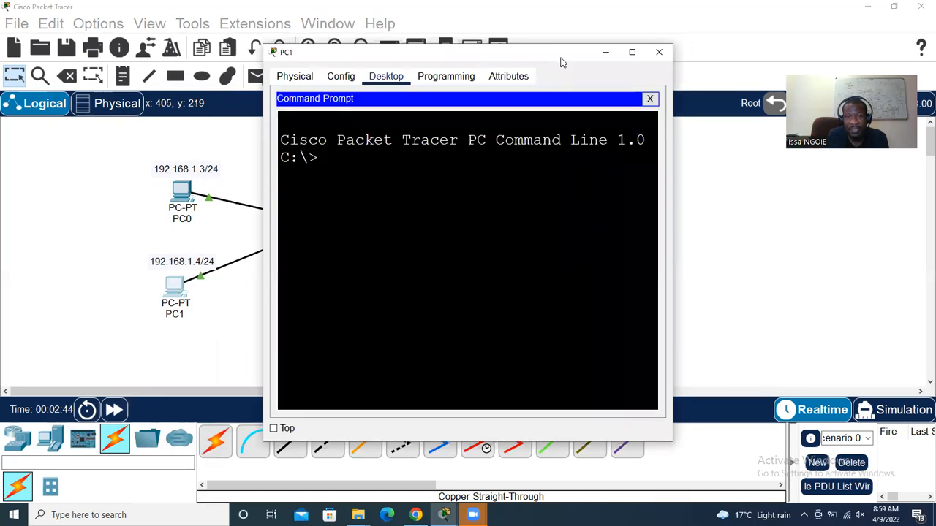
pyautogui.moveTo(561, 55); pyautogui.dragTo(334, 52)
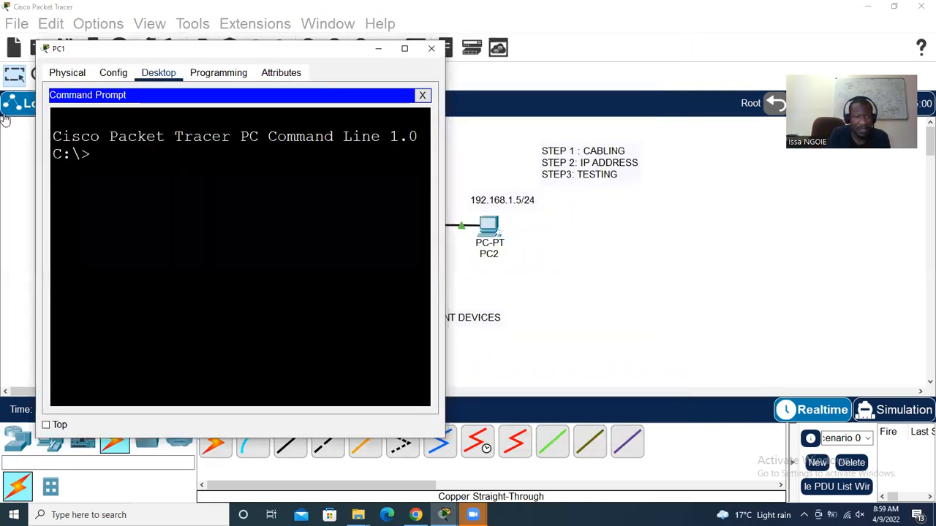
pyautogui.click(95, 155)
pyautogui.write('PING ')
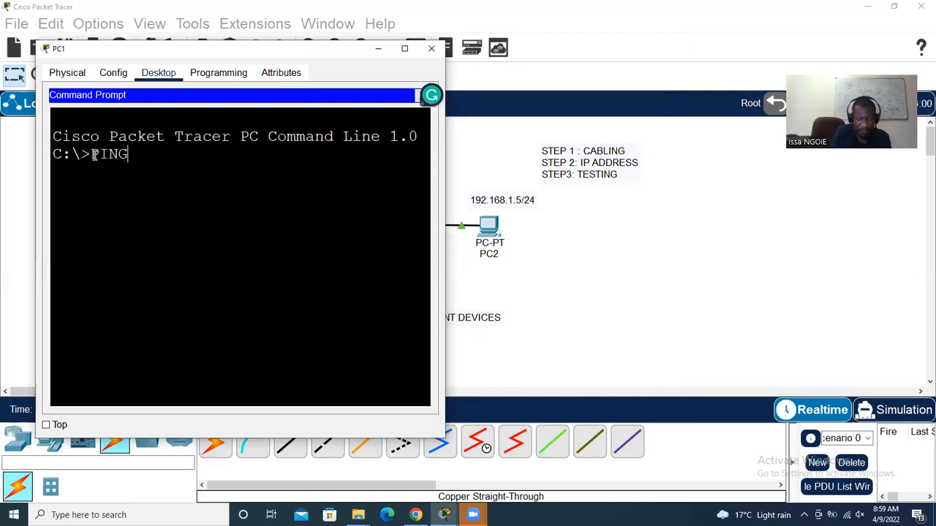
pyautogui.write('192')
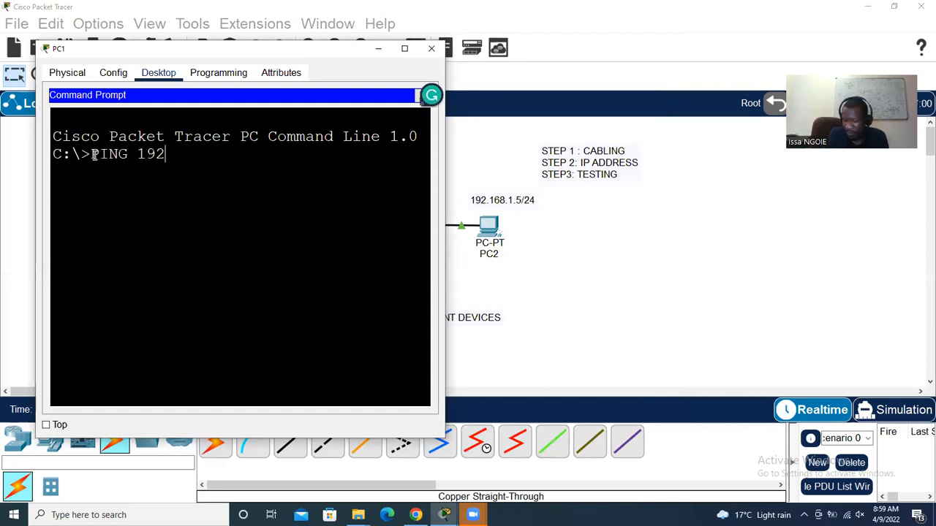
pyautogui.write('.168.1')
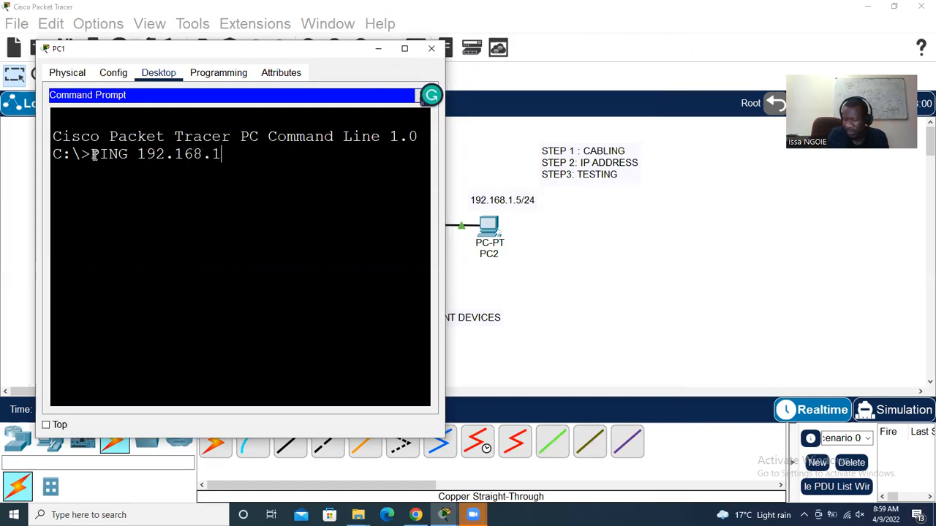
pyautogui.write('.5')
pyautogui.press('Return')
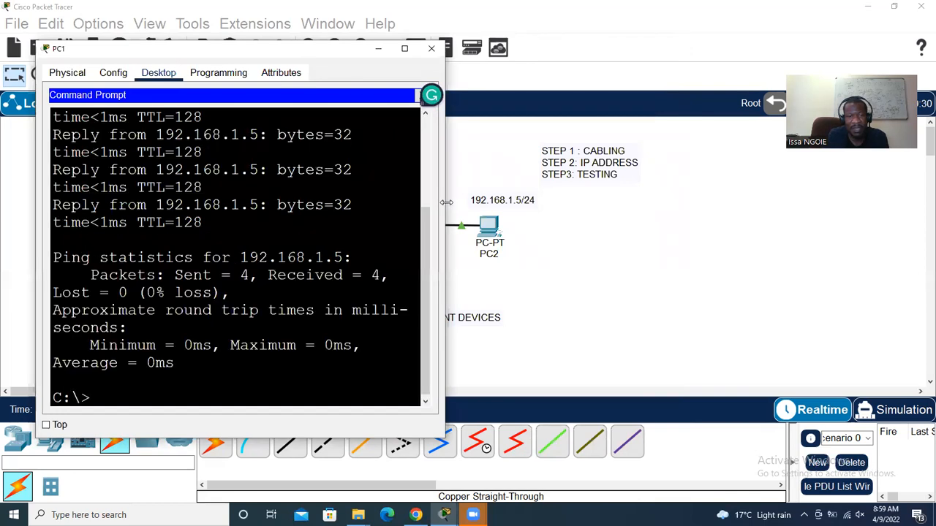
pyautogui.moveTo(446, 202); pyautogui.dragTo(629, 201)
pyautogui.moveTo(90, 327); pyautogui.dragTo(475, 329)
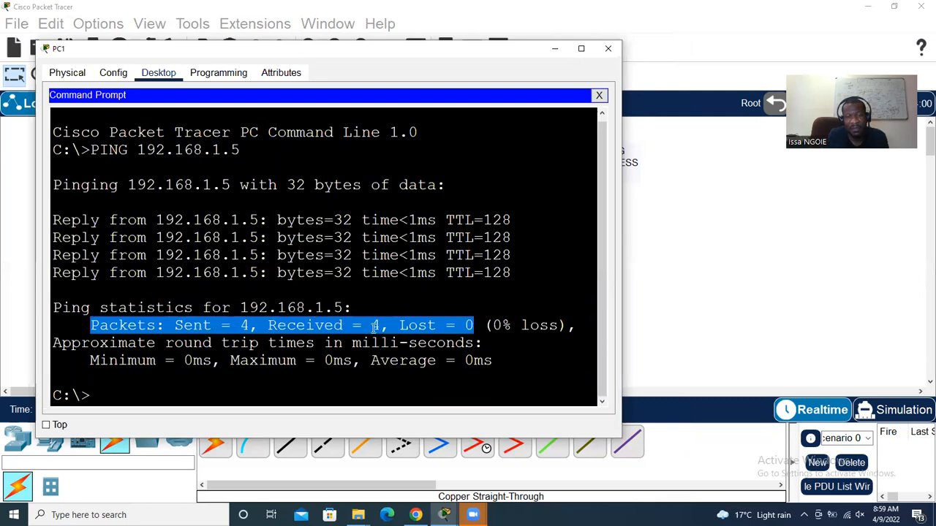
pyautogui.click(496, 360)
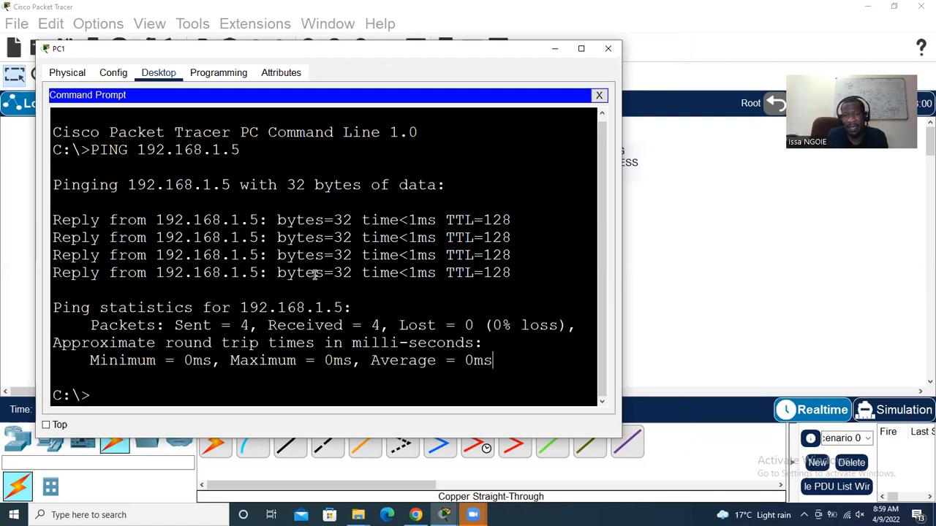
pyautogui.click(607, 49)
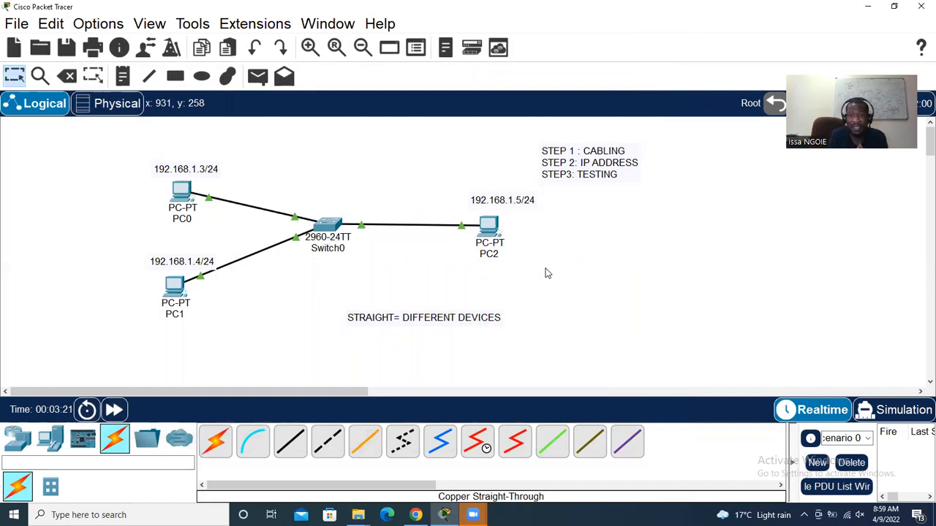
# Place two more PCs, PC3 and PC4, below the existing PCs
pyautogui.click(50, 438)
pyautogui.click(216, 448)
pyautogui.click(258, 316)
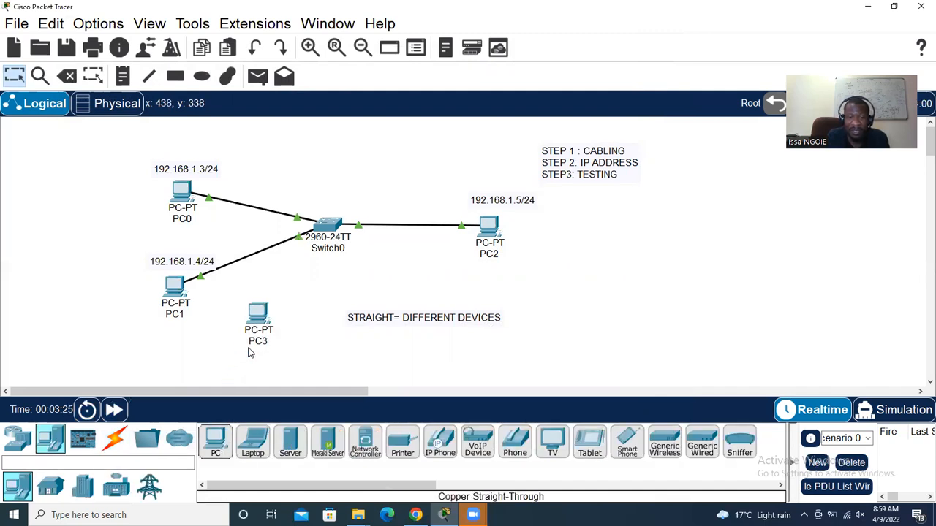
pyautogui.click(216, 447)
pyautogui.click(316, 314)
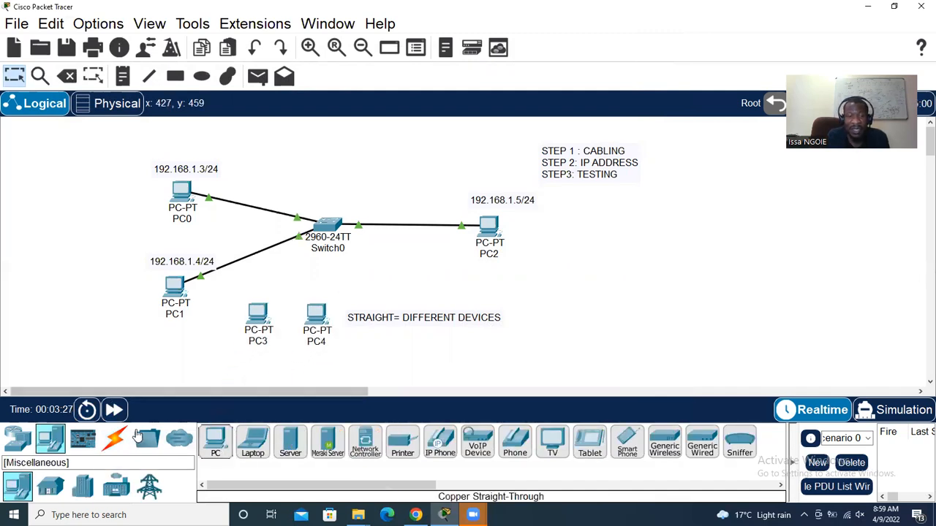
# Cable Switch0 Fa0/18 to PC3 and Fa0/21 to PC4 with copper straight-through
pyautogui.click(290, 442)
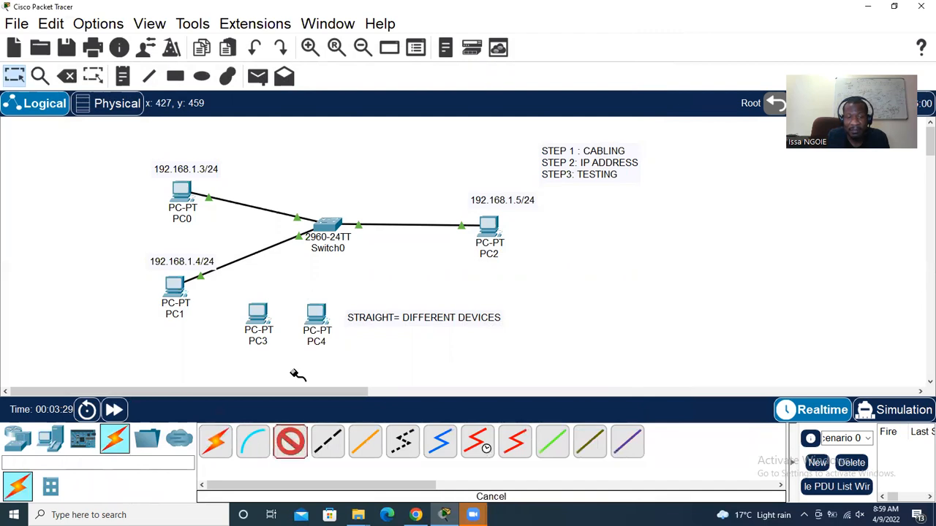
pyautogui.click(331, 226)
pyautogui.click(381, 228)
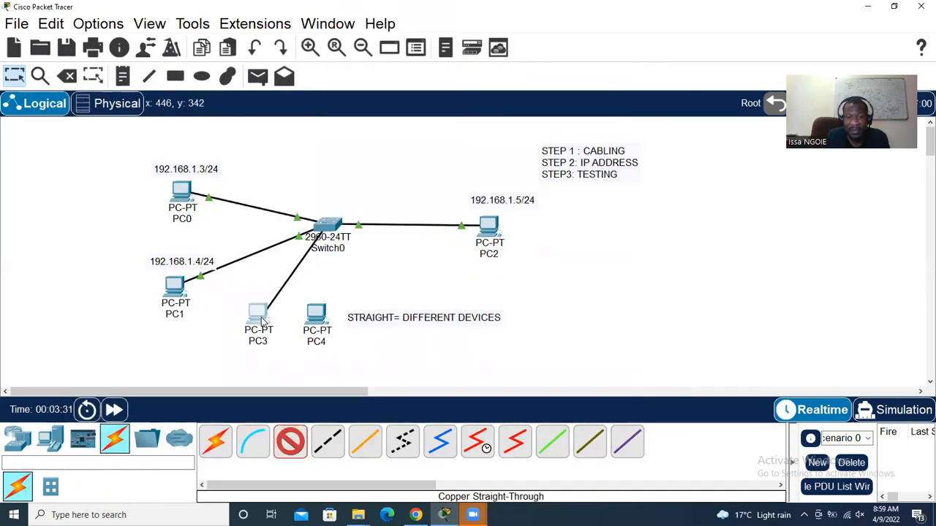
pyautogui.click(262, 319)
pyautogui.click(283, 372)
pyautogui.click(291, 442)
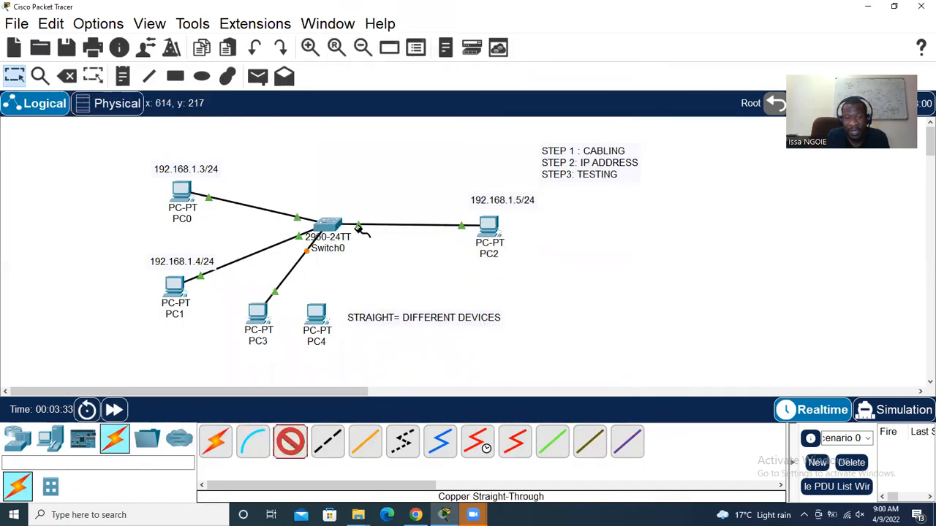
pyautogui.click(331, 225)
pyautogui.click(374, 259)
pyautogui.click(316, 317)
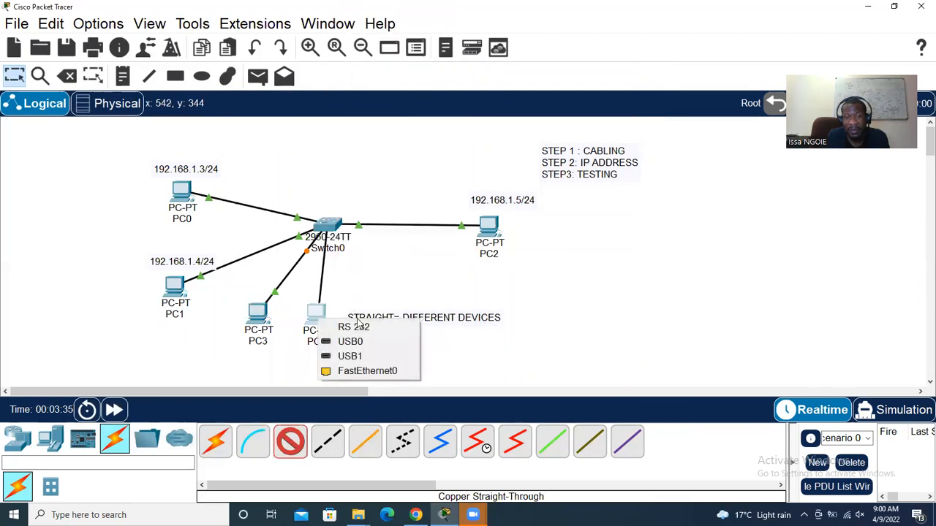
pyautogui.click(346, 373)
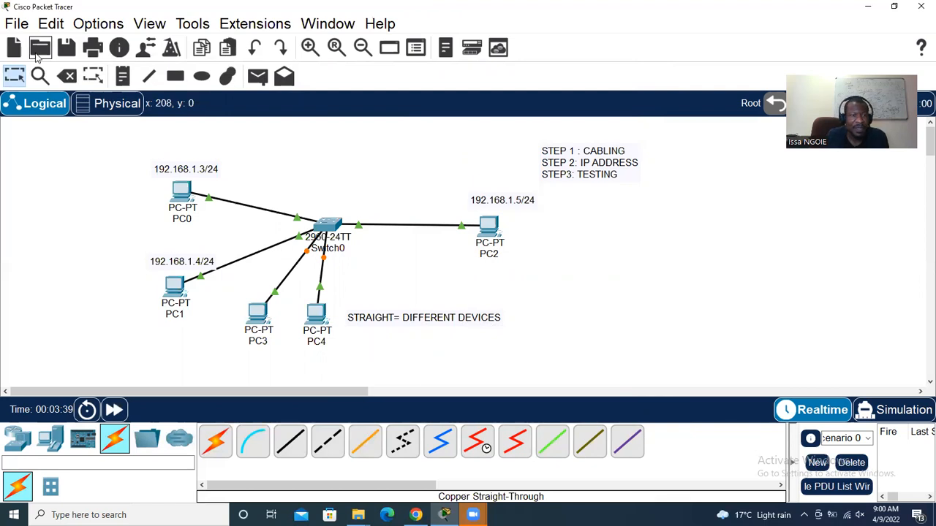
# Start a new blank topology without saving and bring up the course PDF
pyautogui.click(16, 23)
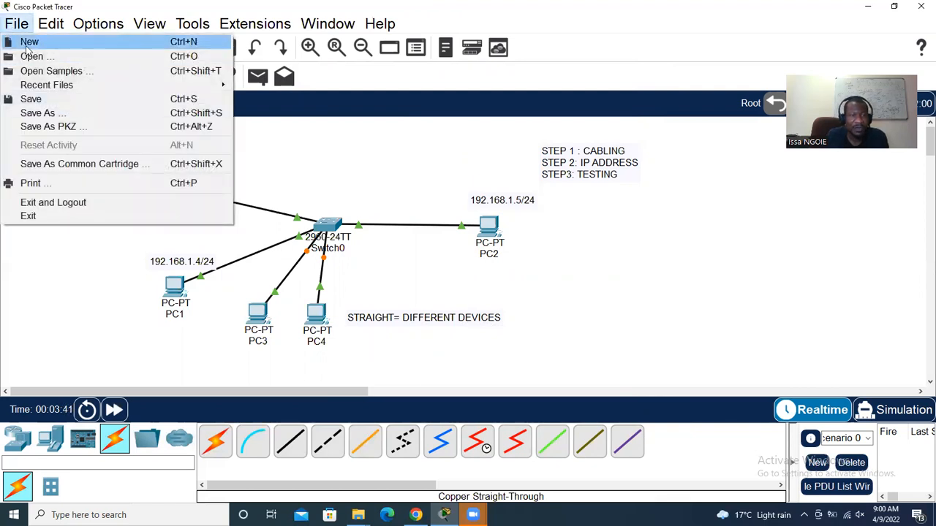
pyautogui.click(28, 44)
pyautogui.click(536, 275)
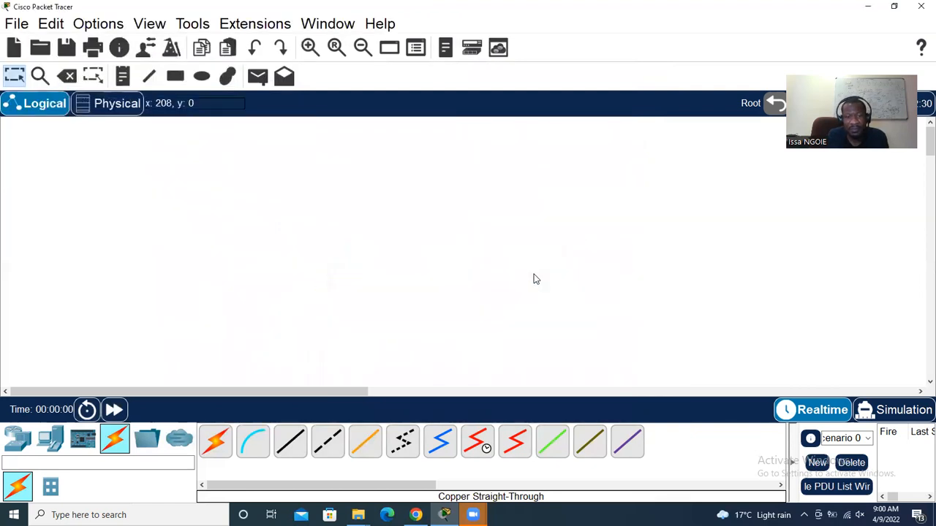
pyautogui.click(415, 515)
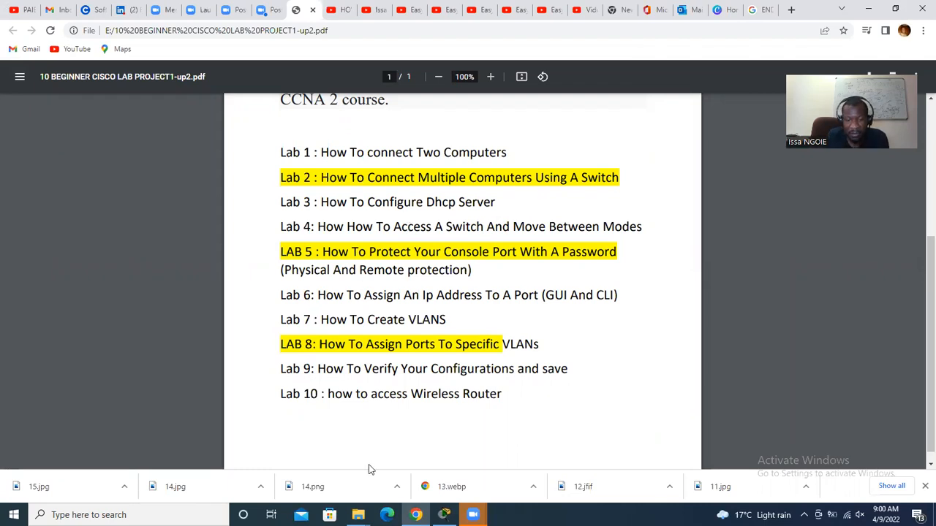
# Return from the lab-list PDF to the blank Packet Tracer workspace
pyautogui.click(444, 515)
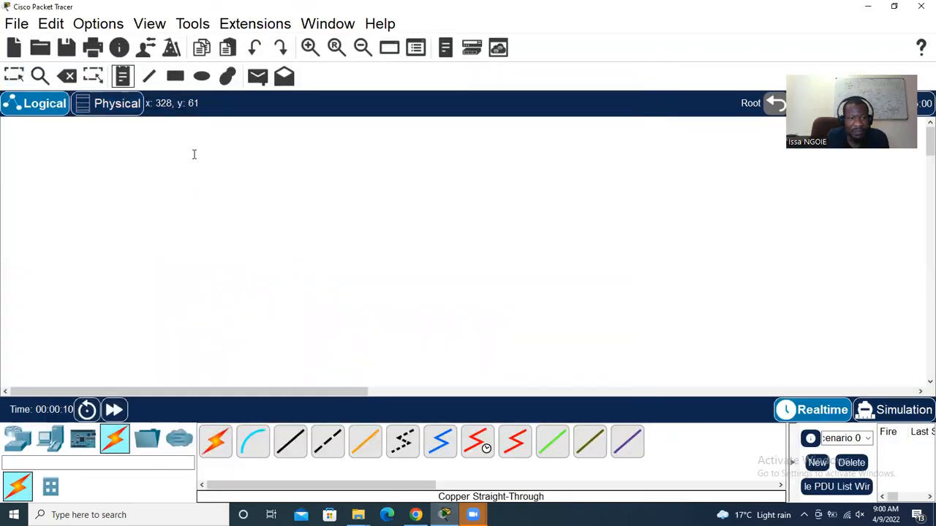
# Add a title note 'LAB 3 : DHCP SERVER' near the canvas's top-left
pyautogui.click(161, 153)
pyautogui.write('LAB 3 : ')
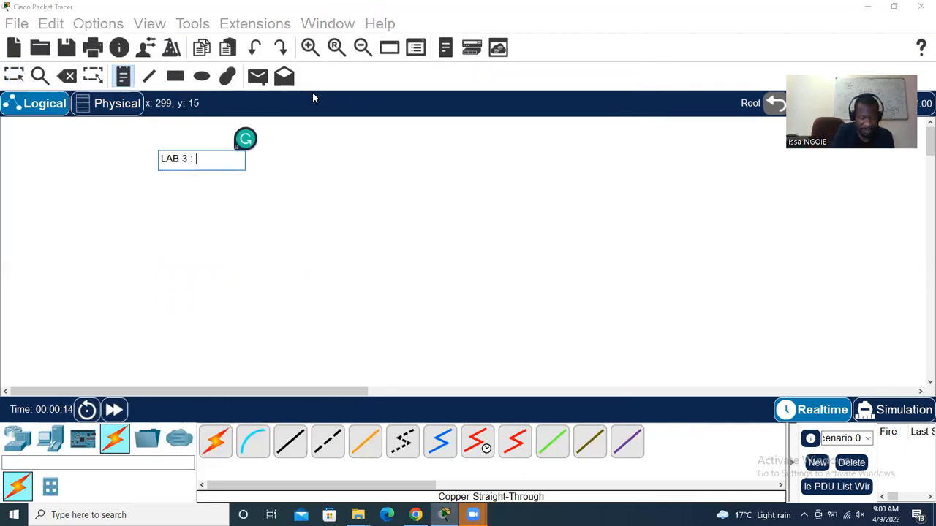
pyautogui.write('DHCP SERVER')
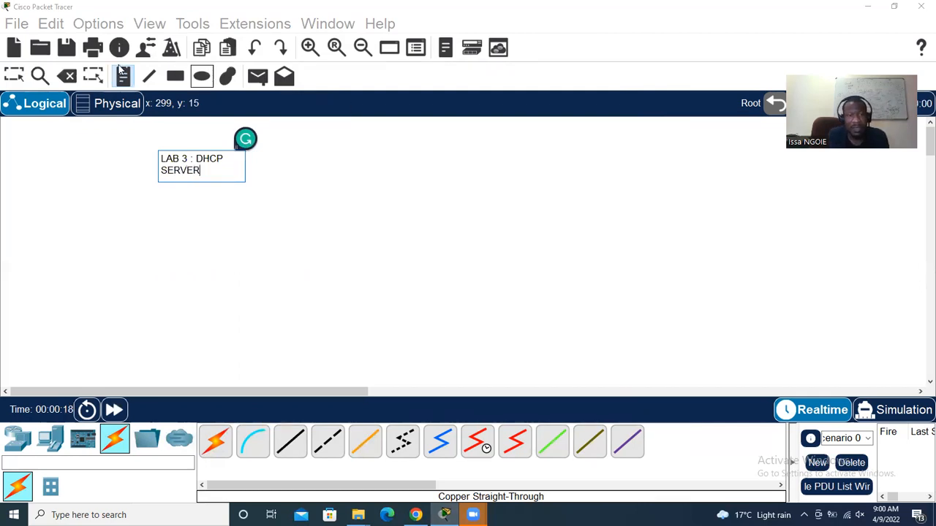
pyautogui.click(15, 76)
# Add a note below the title reading 'DHCP = DYNAMIC' and 'HOST CONF PROTOCO'
pyautogui.click(122, 76)
pyautogui.click(140, 180)
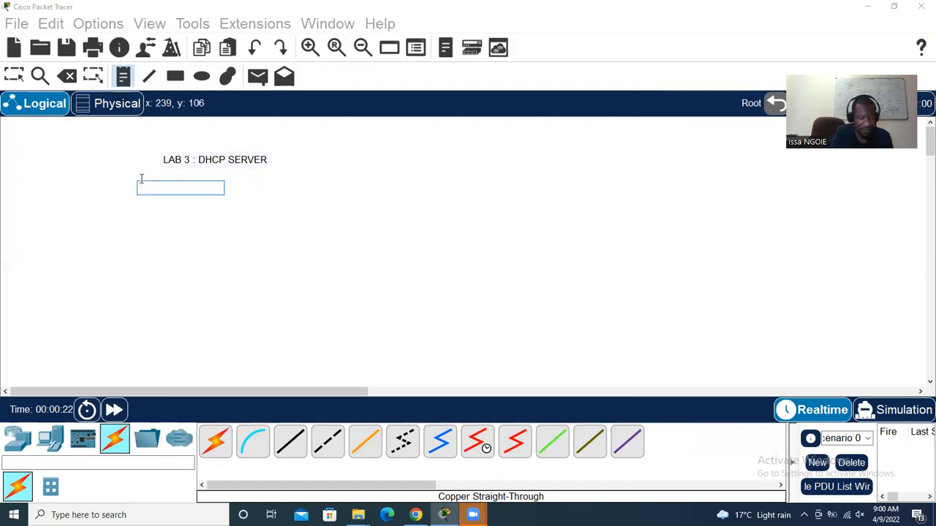
pyautogui.write('DHCP ')
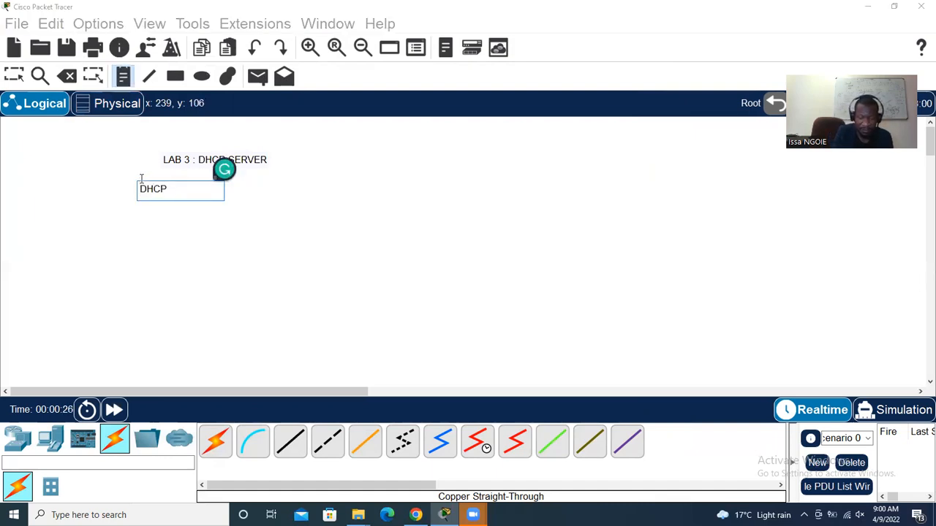
pyautogui.write('= DYNAMI')
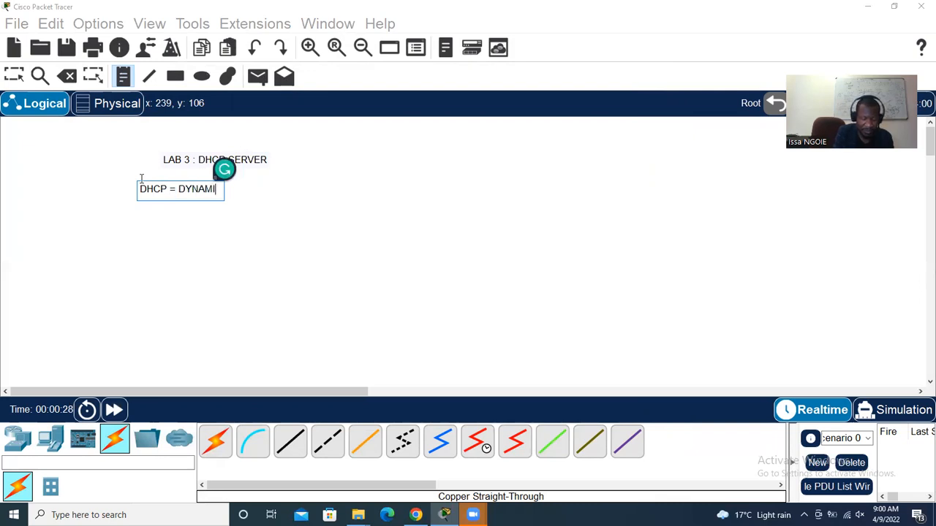
pyautogui.write('C')
pyautogui.press('Return')
pyautogui.write('H')
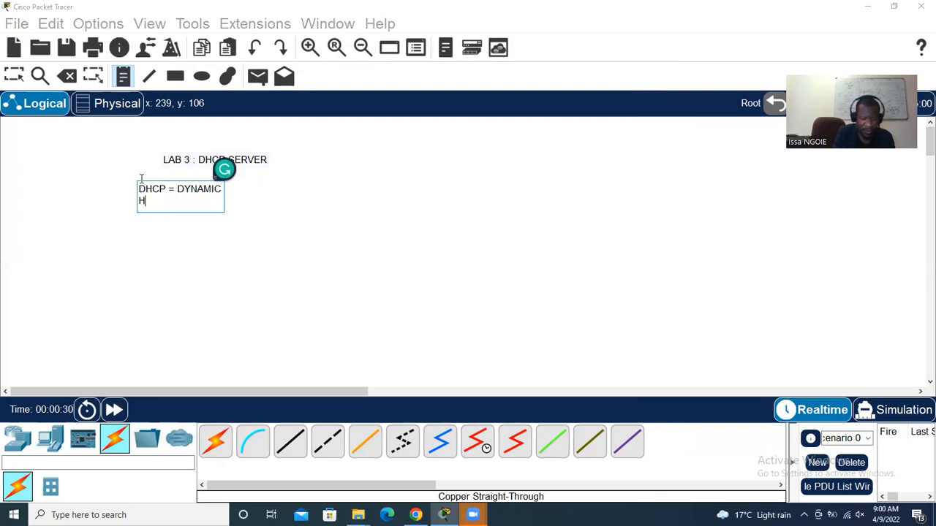
pyautogui.write('OST CONF PROTOCOL')
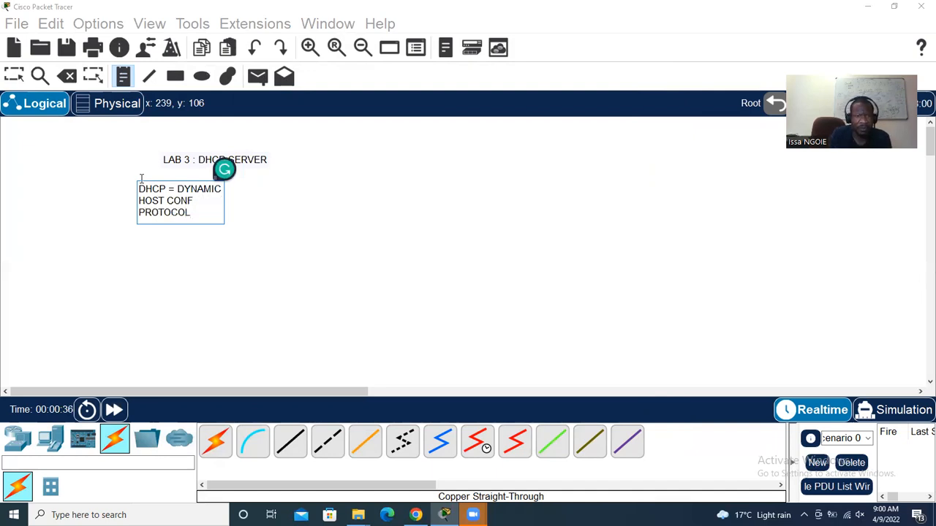
pyautogui.click(14, 75)
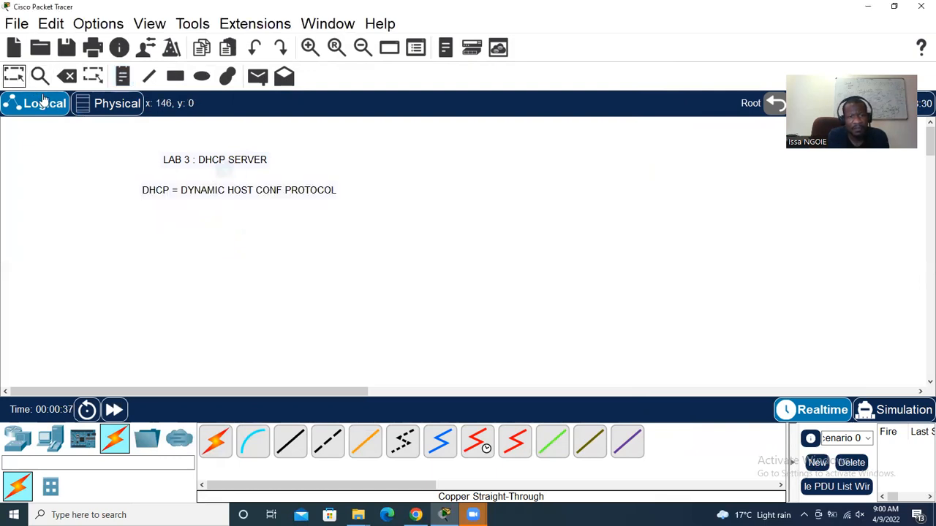
# Extend the DHCP note with '= SIGN IP ADDRESSEES AUTOMATICALLY' and 'OR DYNAMICALLY'
pyautogui.doubleClick(334, 197)
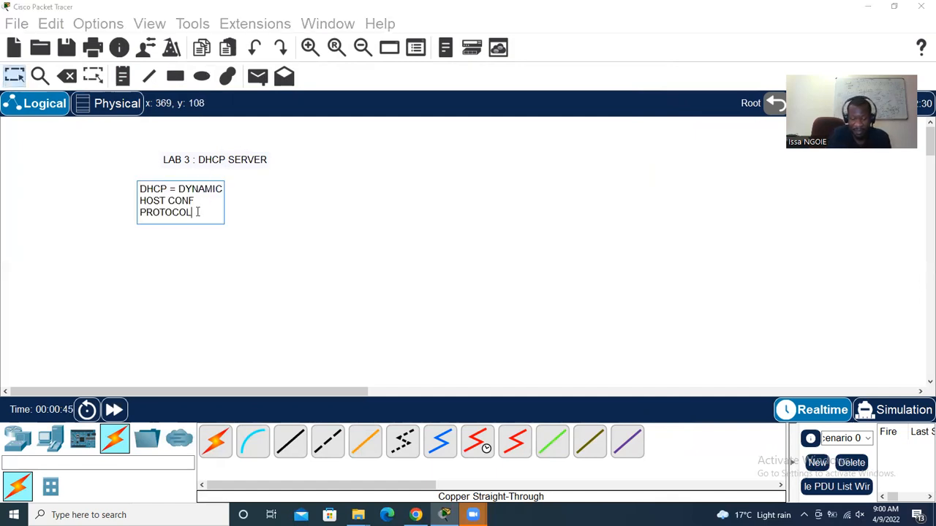
pyautogui.write('=A')
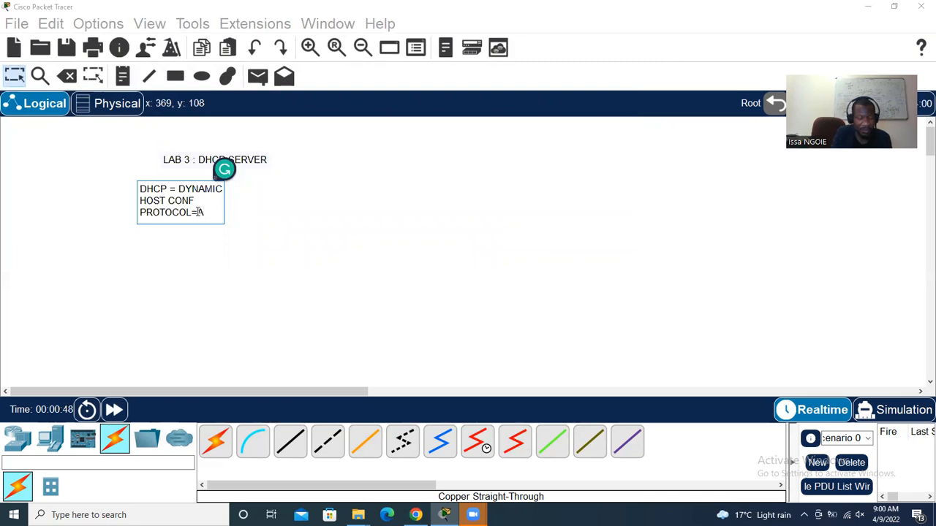
pyautogui.write('SSIGN ')
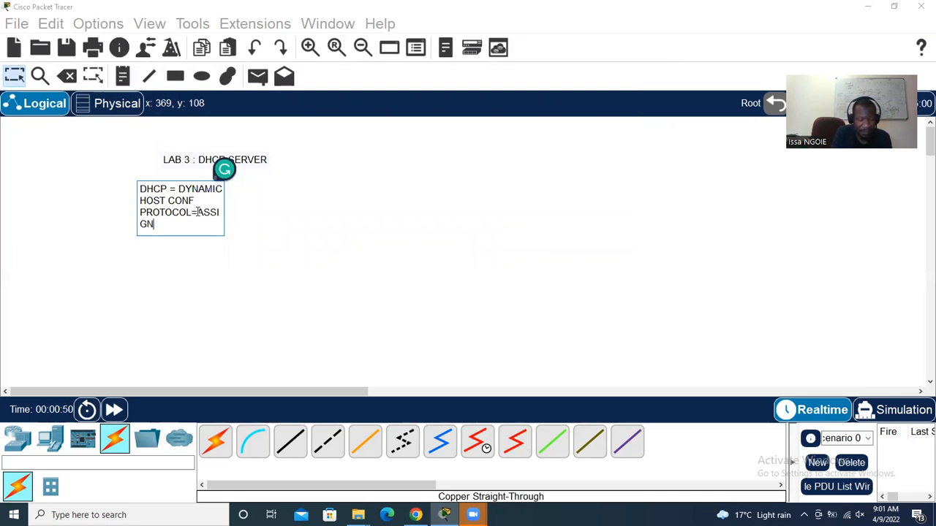
pyautogui.write('IP AD')
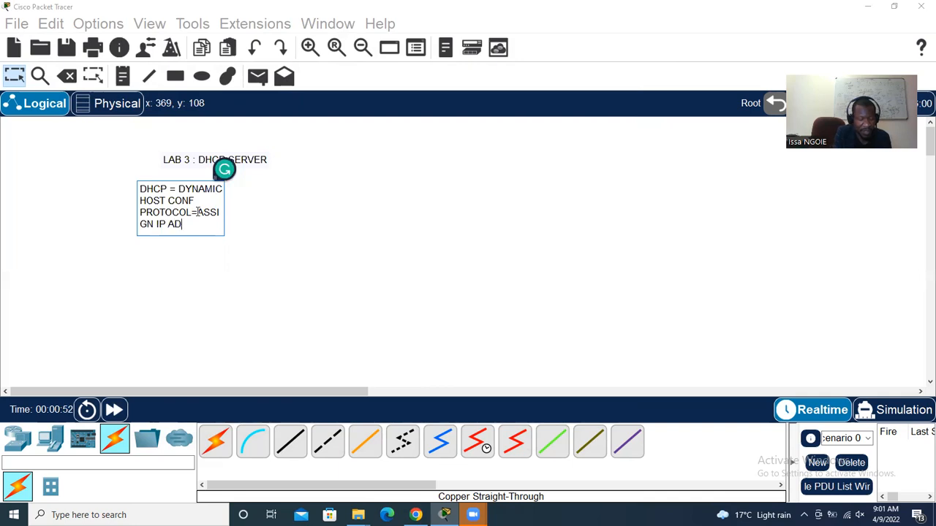
pyautogui.write('DRESSEES A')
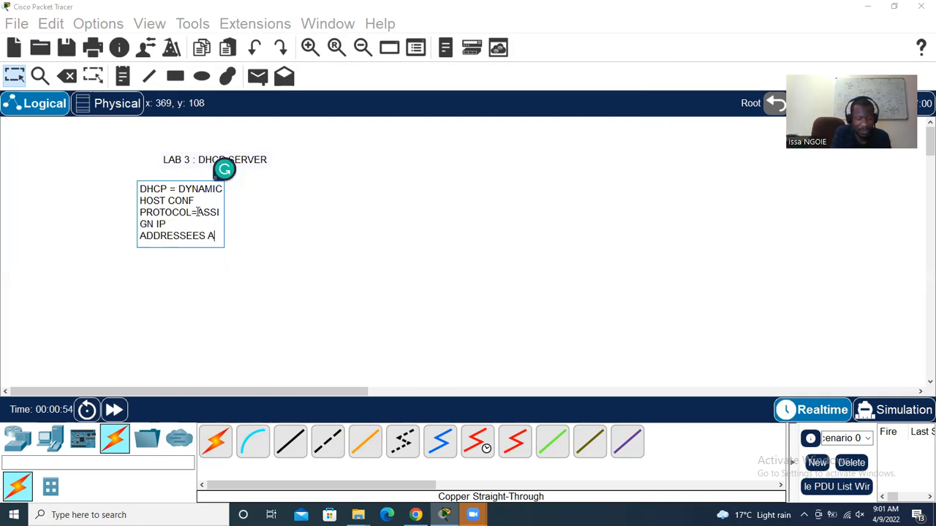
pyautogui.write('UTOMAT')
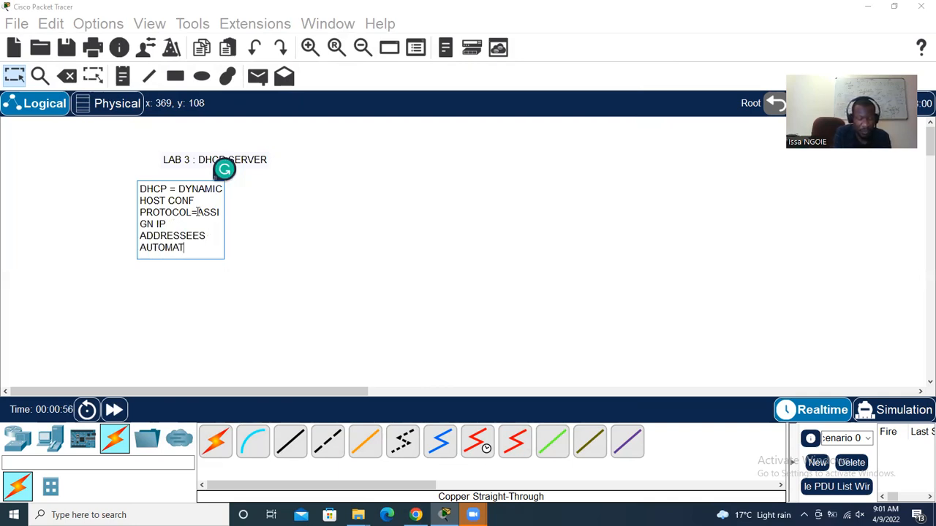
pyautogui.write('ICALLY')
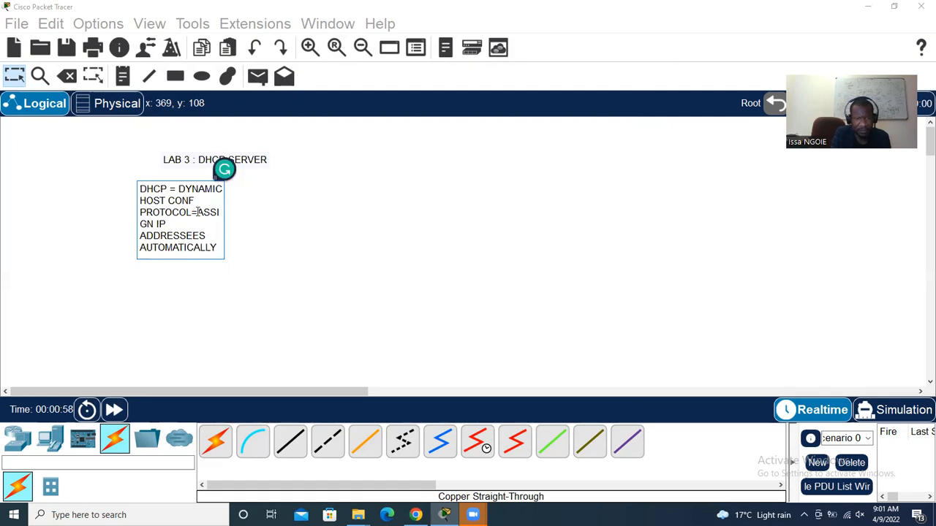
pyautogui.press('Return')
pyautogui.write('OR DYNAMICALLY')
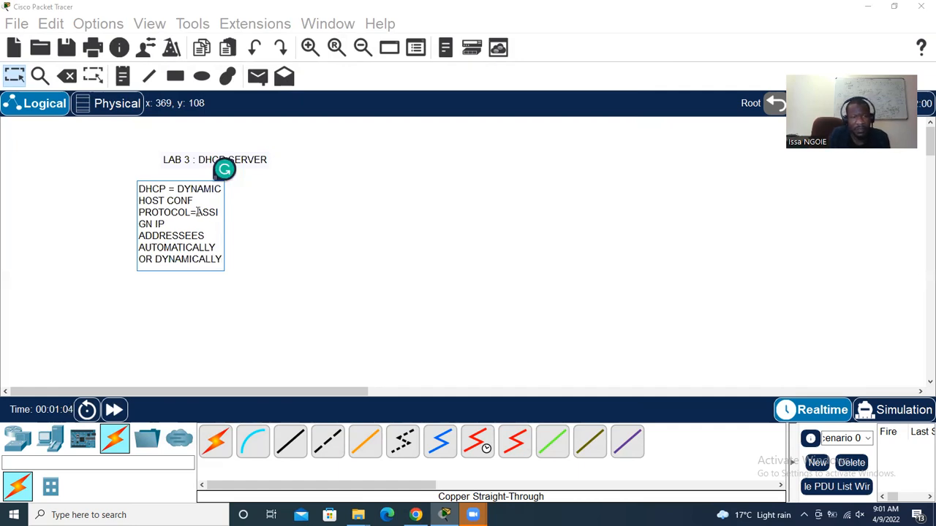
# Commit the DHCP note so 'DYNAMIC HOST CONF PROTOCOL' sits on one line under the LAB 3 title
pyautogui.click(14, 78)
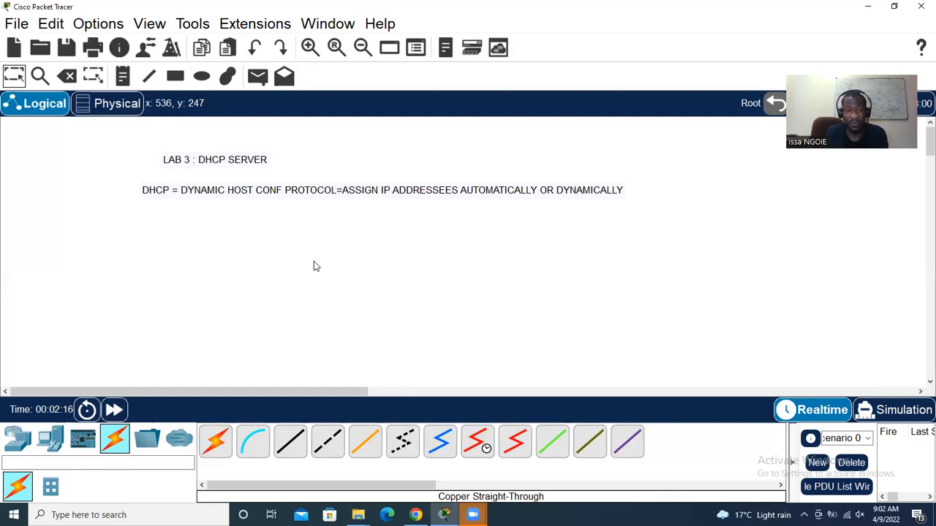
# Place a server, a 2960 switch to its right, and two PCs stacked right of the switch
pyautogui.click(55, 438)
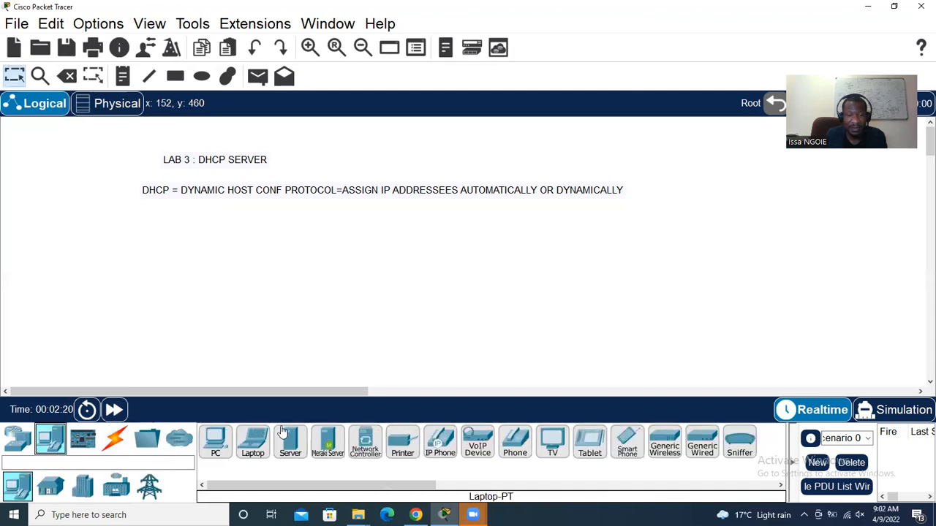
pyautogui.moveTo(290, 444); pyautogui.dragTo(264, 249)
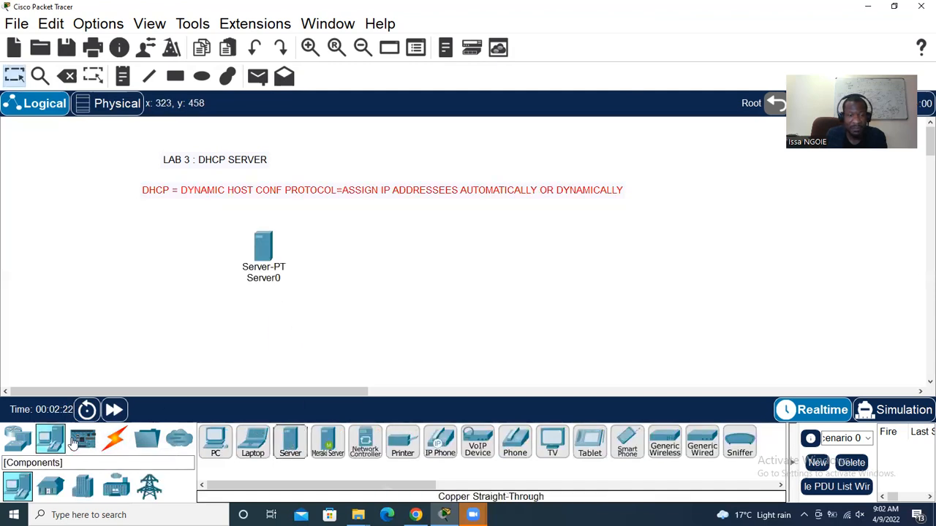
pyautogui.click(20, 440)
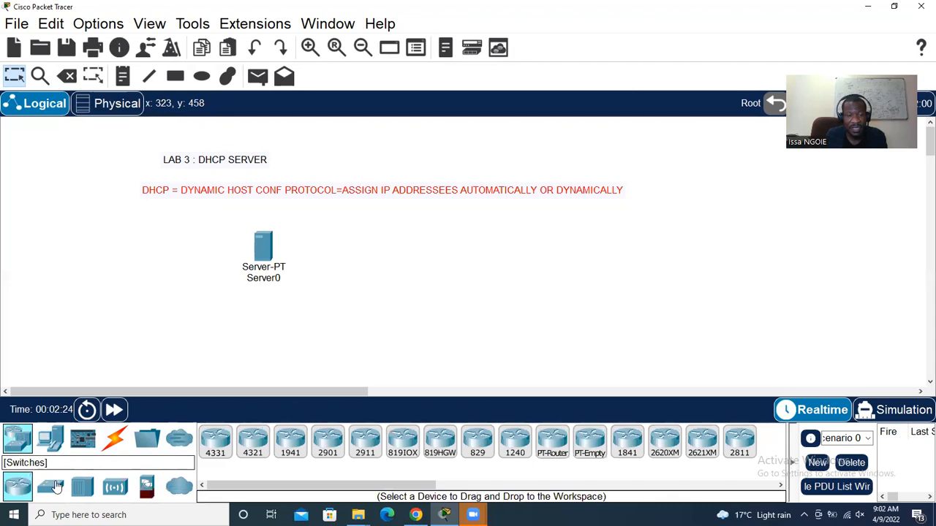
pyautogui.click(55, 487)
pyautogui.moveTo(216, 442); pyautogui.dragTo(378, 263)
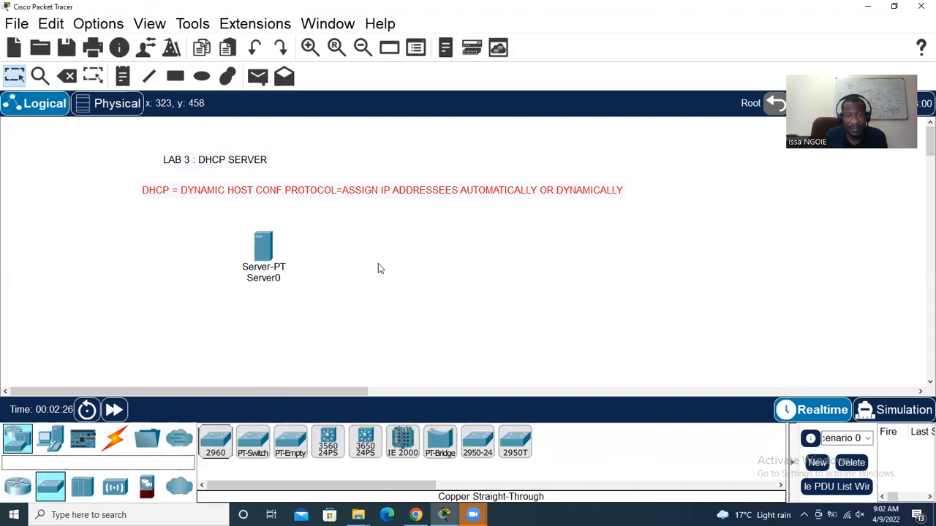
pyautogui.click(50, 439)
pyautogui.moveTo(216, 443); pyautogui.dragTo(475, 232)
pyautogui.moveTo(216, 442); pyautogui.dragTo(470, 318)
# Cable PC0 to Switch0 port Fa0/8 and PC1 to Fa0/17 with copper straight-through cables
pyautogui.click(115, 439)
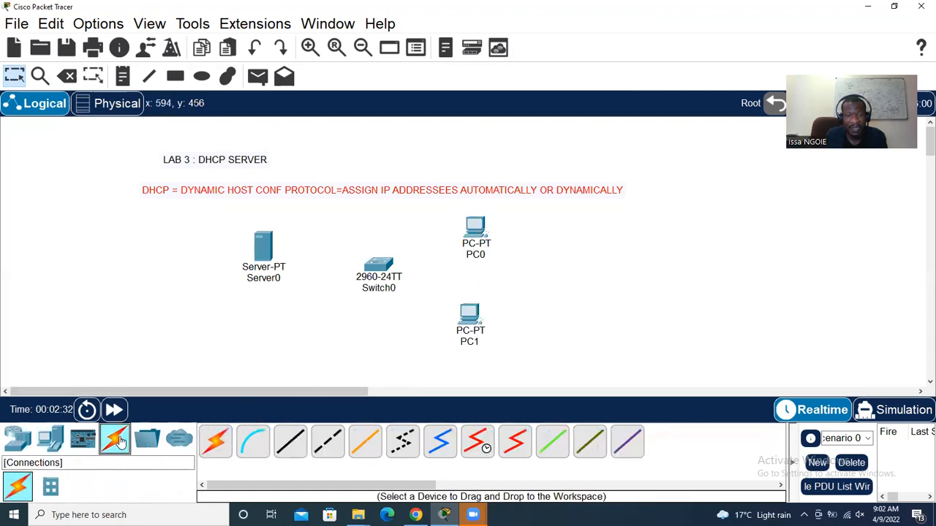
pyautogui.click(291, 441)
pyautogui.click(475, 231)
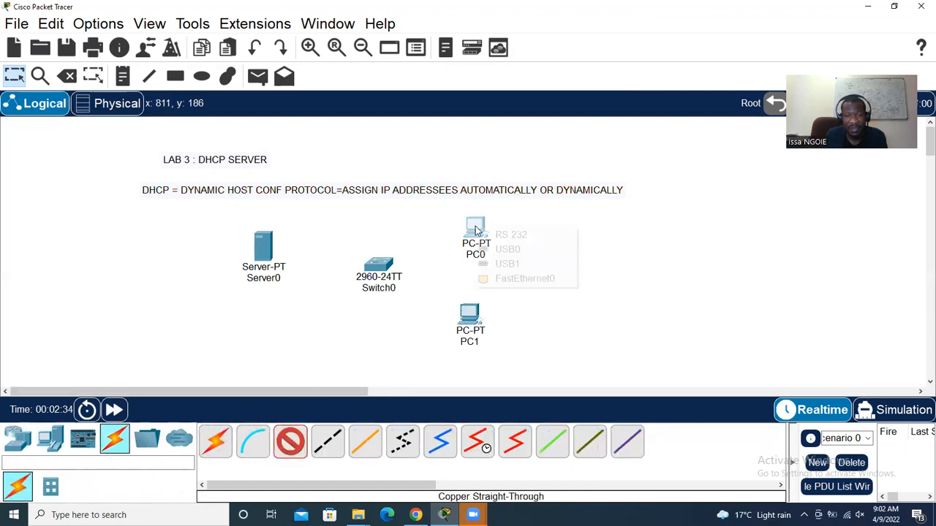
pyautogui.click(497, 279)
pyautogui.click(379, 268)
pyautogui.click(432, 127)
pyautogui.click(291, 442)
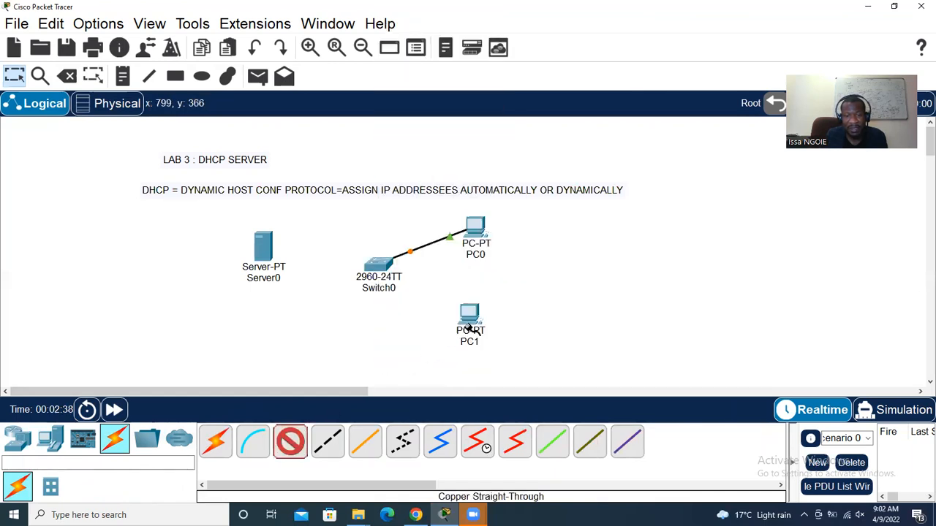
pyautogui.click(470, 318)
pyautogui.click(524, 370)
pyautogui.click(377, 269)
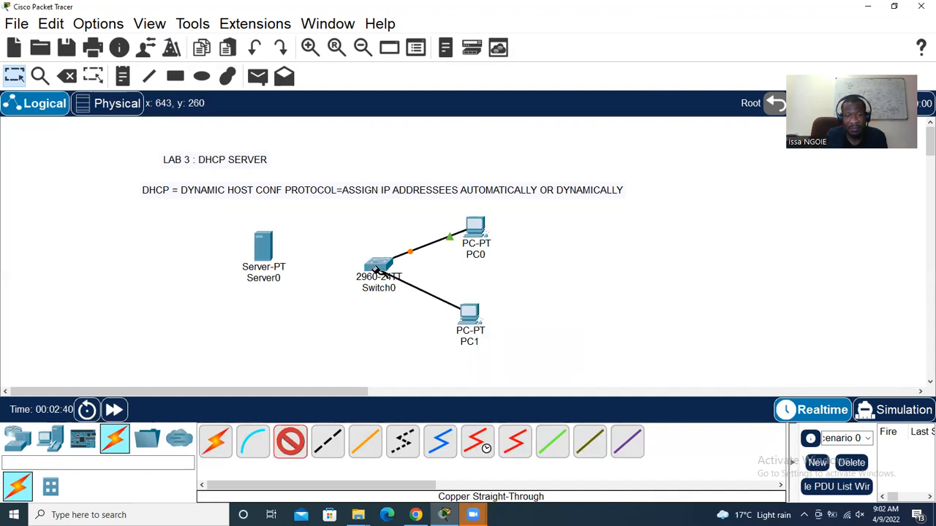
pyautogui.click(377, 270)
pyautogui.click(428, 242)
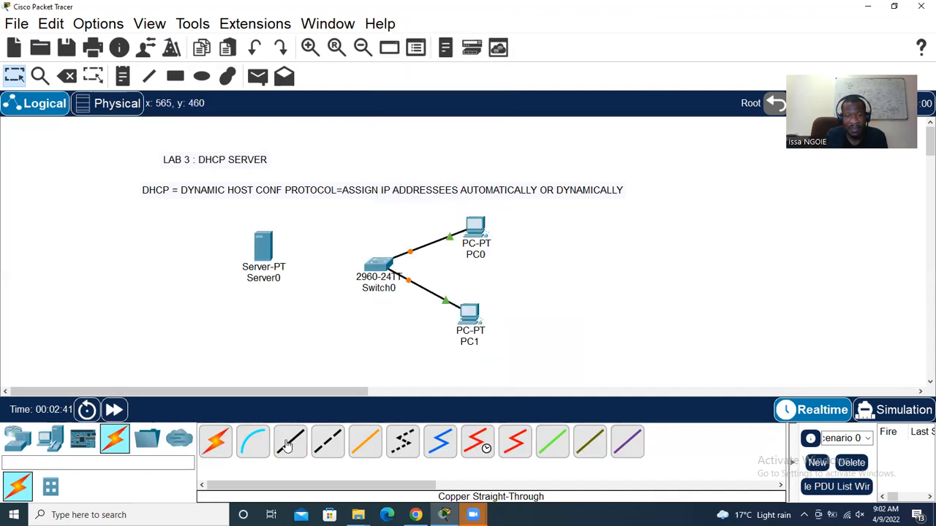
# Cable Server0's FastEthernet0 to Switch0 port FastEthernet0/16 with a straight-through cable
pyautogui.click(291, 441)
pyautogui.click(263, 249)
pyautogui.click(305, 262)
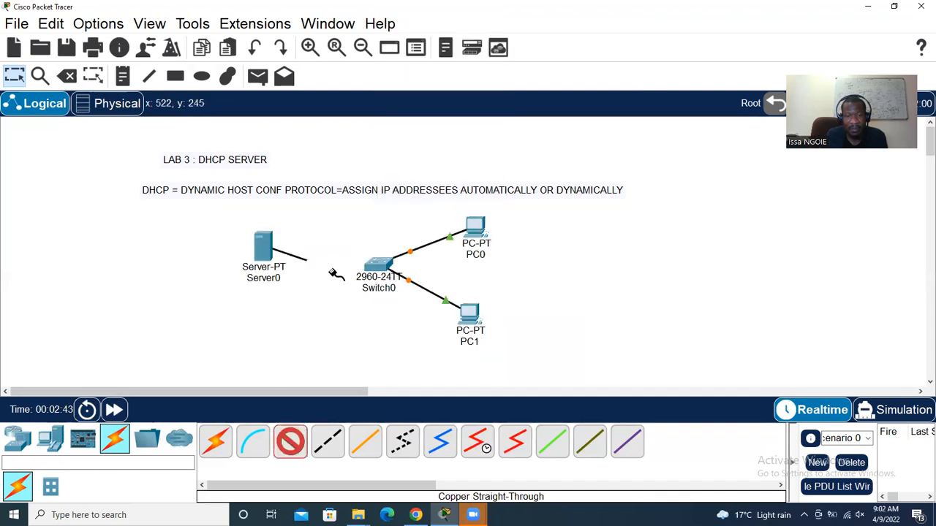
pyautogui.click(378, 270)
pyautogui.click(431, 226)
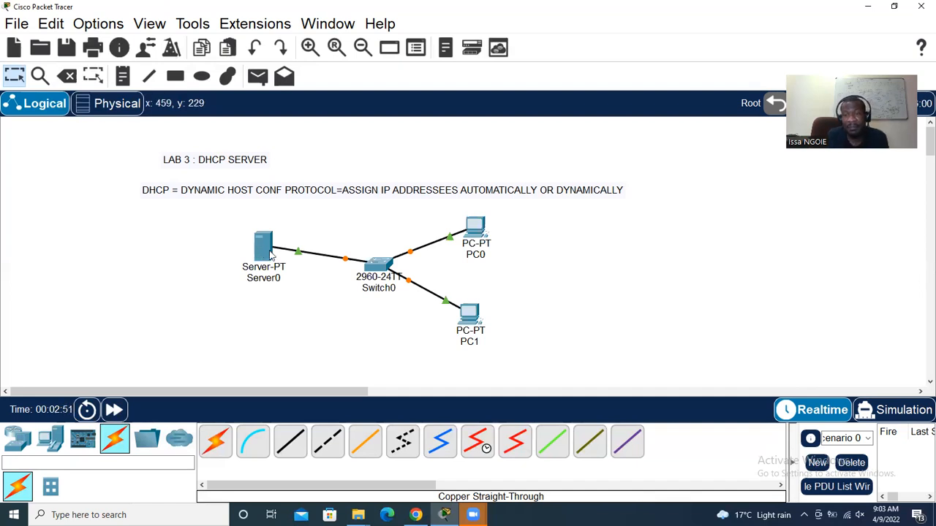
# Add a 'STATIC IP' note just above Server0
pyautogui.moveTo(271, 254)
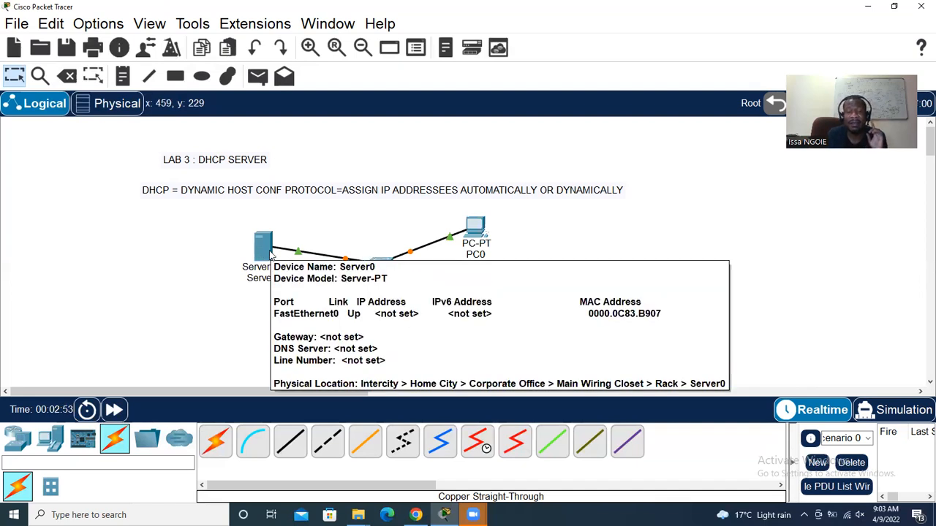
pyautogui.press('n')
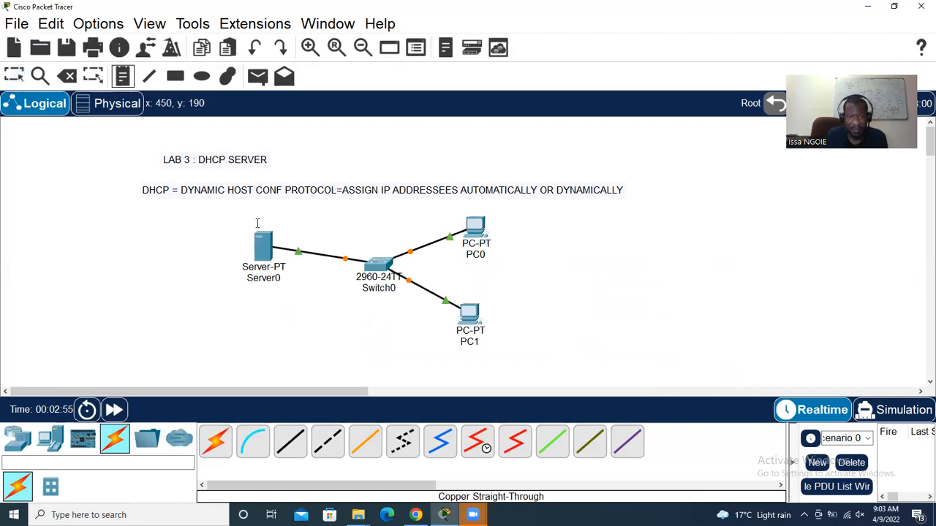
pyautogui.click(238, 219)
pyautogui.write('STA')
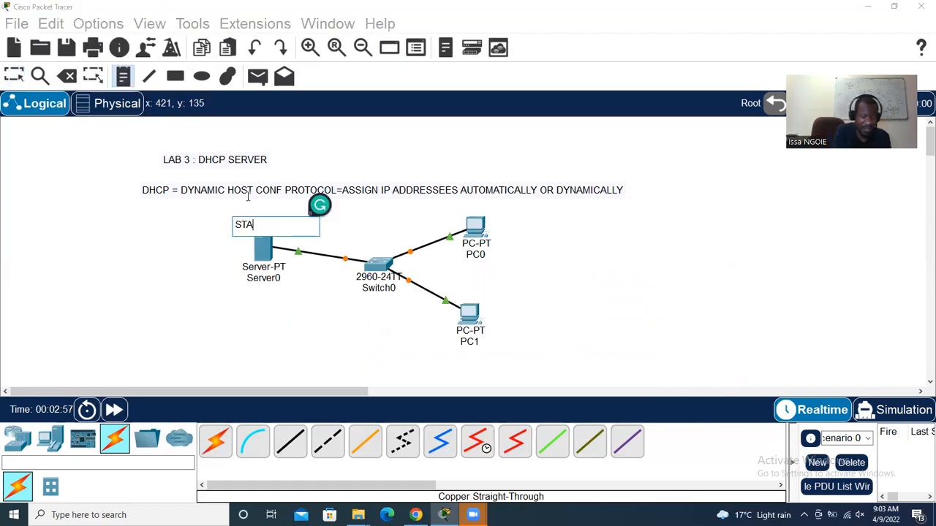
pyautogui.write('TIC IP')
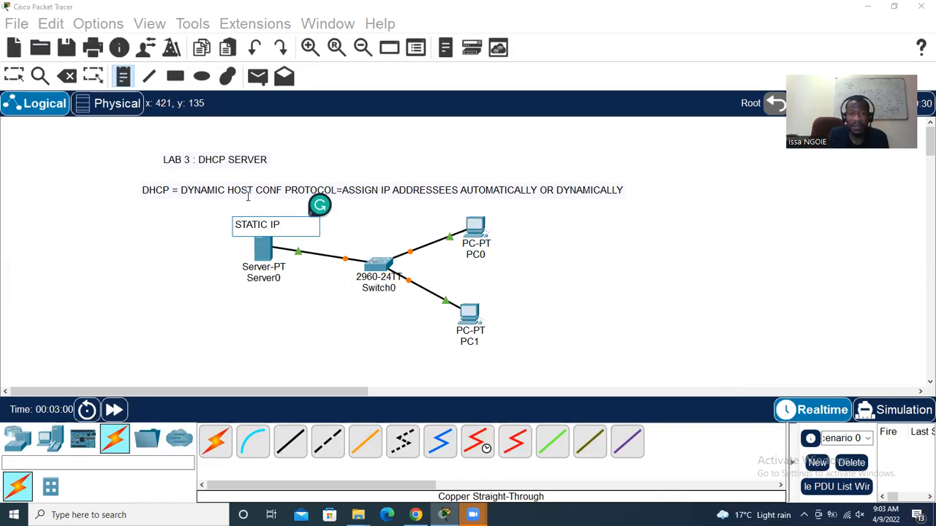
pyautogui.click(13, 76)
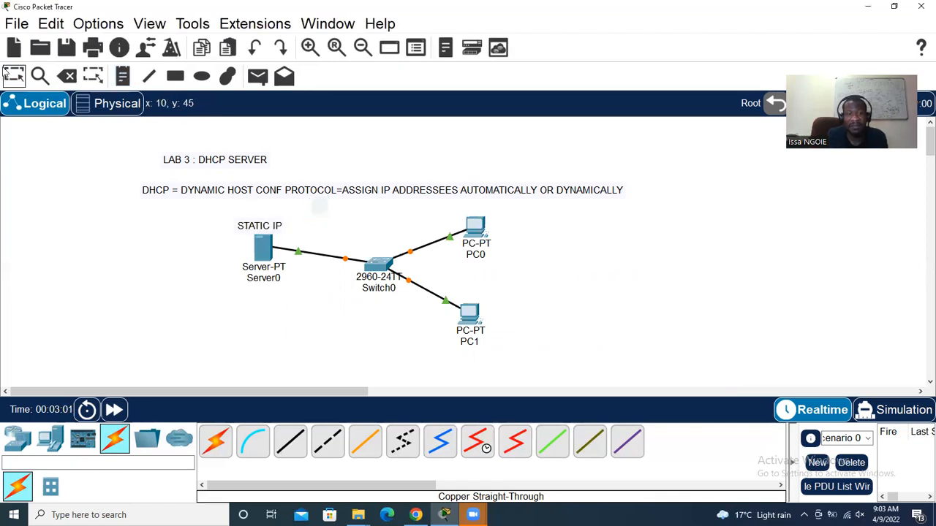
# Add a '192.168.1.1/24' note below Server0
pyautogui.click(123, 76)
pyautogui.click(213, 291)
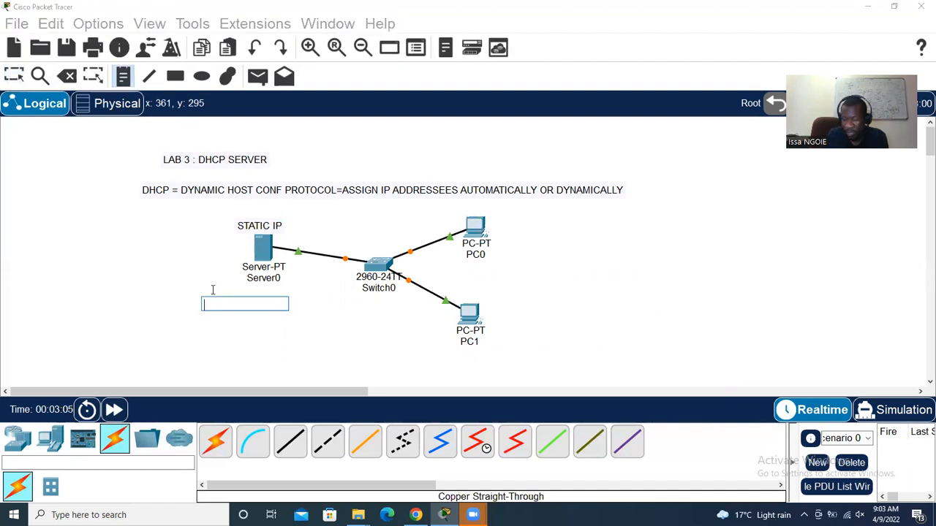
pyautogui.write('192.168.1')
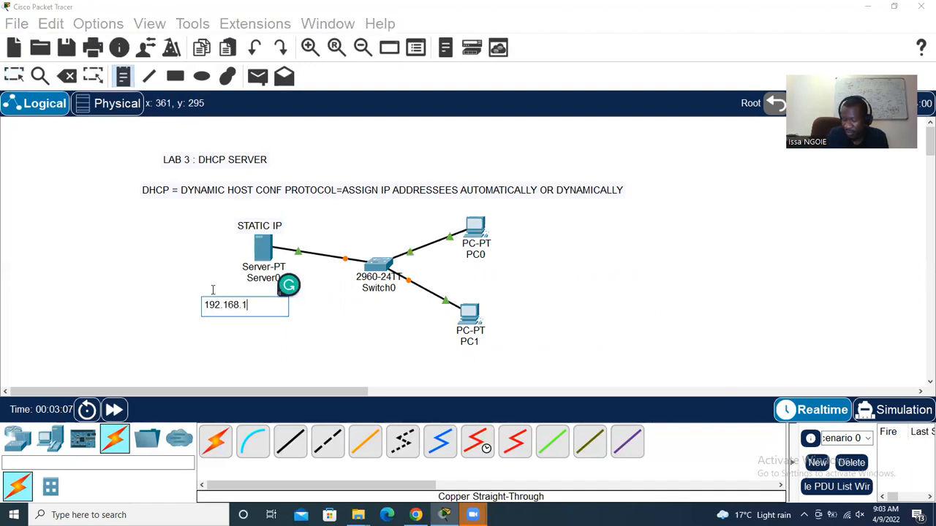
pyautogui.write('.1/24')
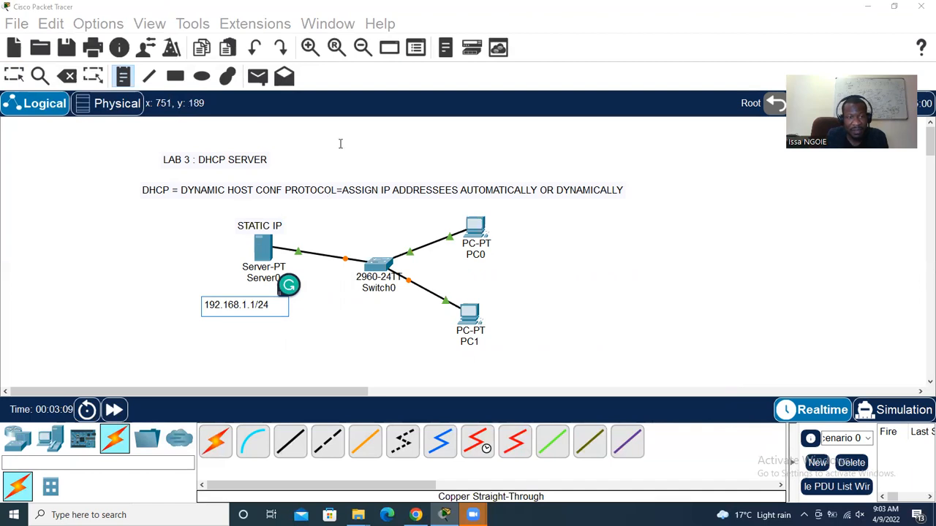
pyautogui.click(15, 76)
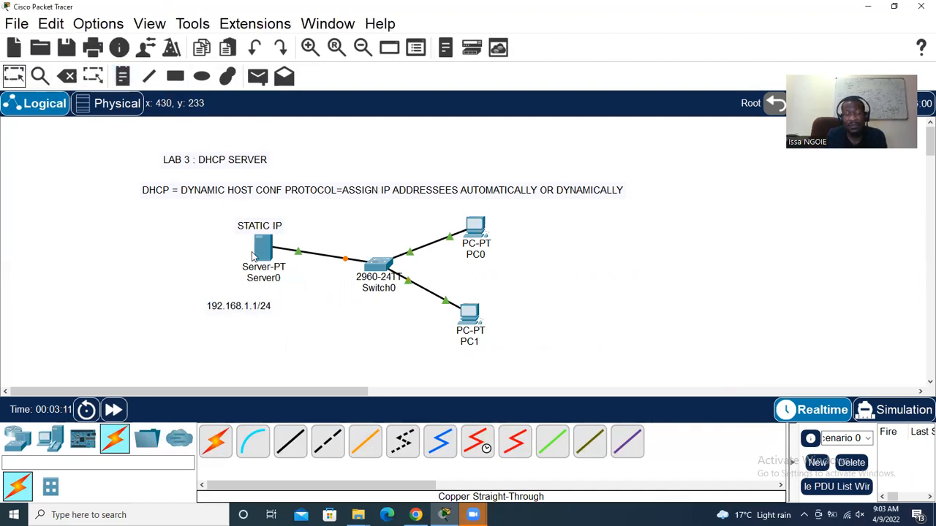
# In Server0's Desktop IP Configuration, enter 192.168.1.1 and accept the 255.255.255.0 mask
pyautogui.moveTo(258, 241)
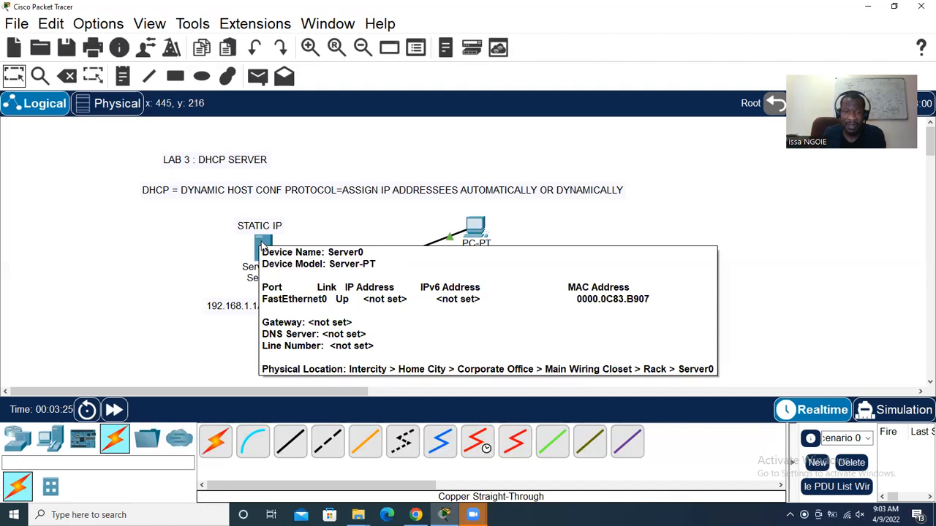
pyautogui.press('Escape')
pyautogui.click(261, 243)
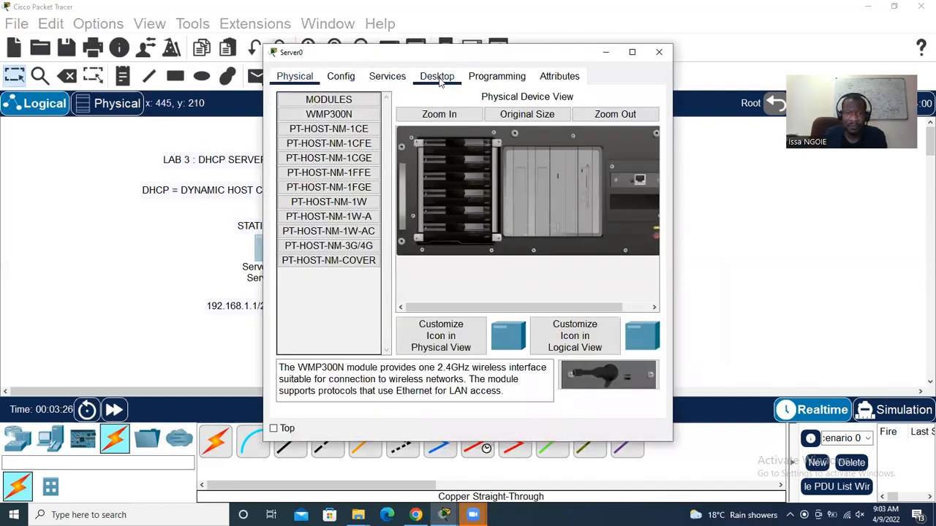
pyautogui.click(437, 76)
pyautogui.moveTo(364, 54); pyautogui.dragTo(448, 45)
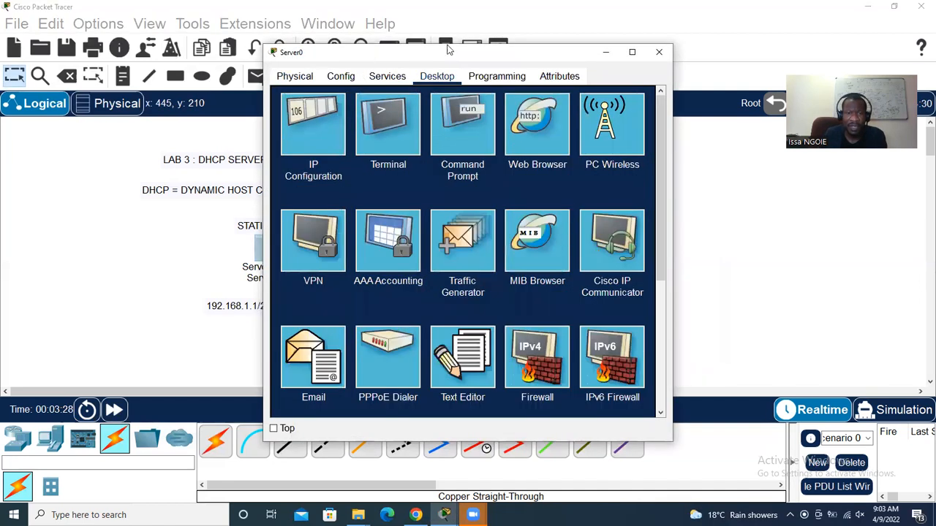
pyautogui.click(408, 115)
pyautogui.click(503, 142)
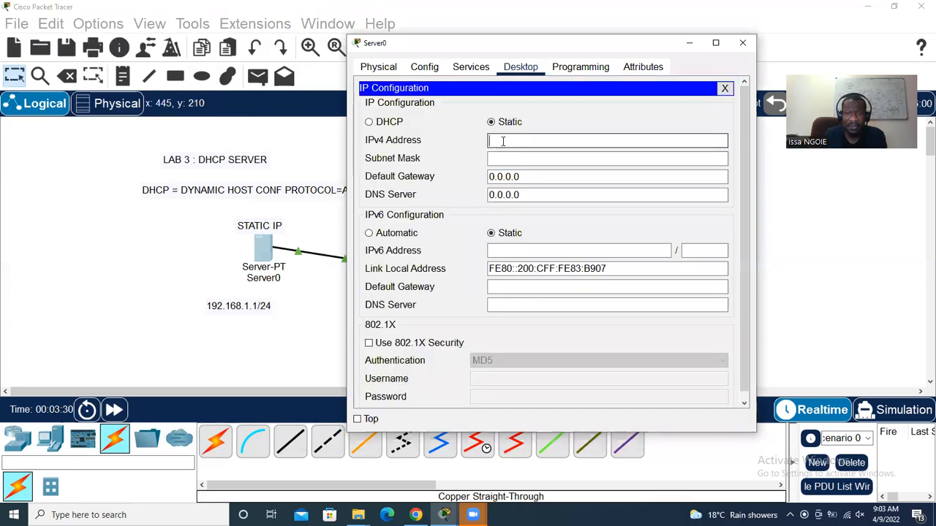
pyautogui.write('192.168')
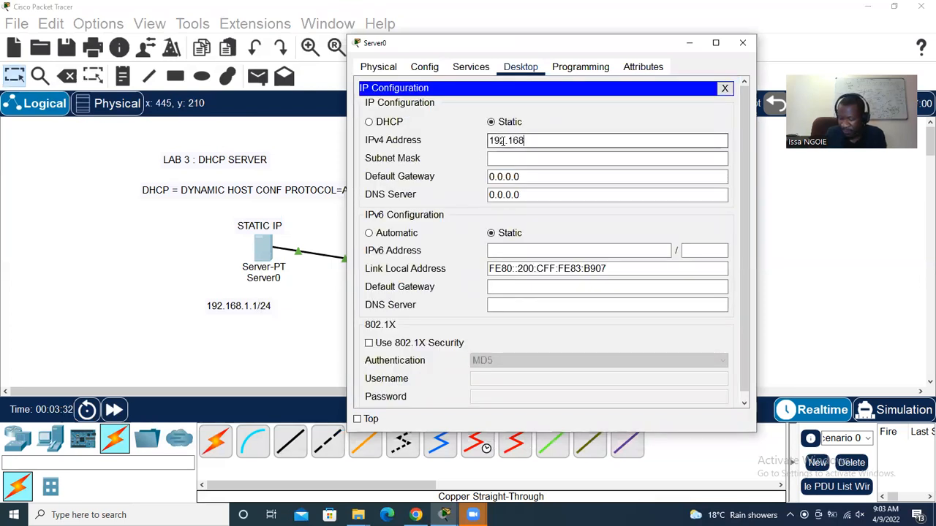
pyautogui.write('.1.1')
pyautogui.click(532, 158)
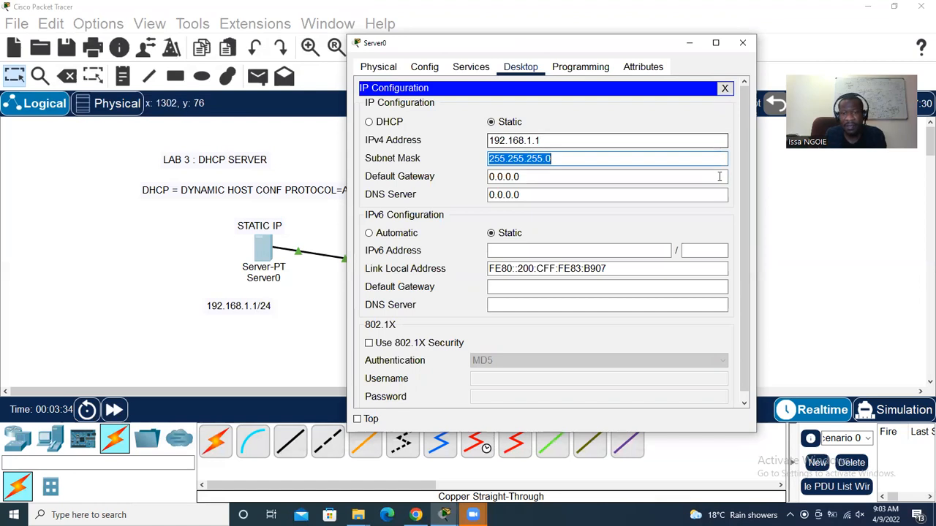
pyautogui.click(746, 50)
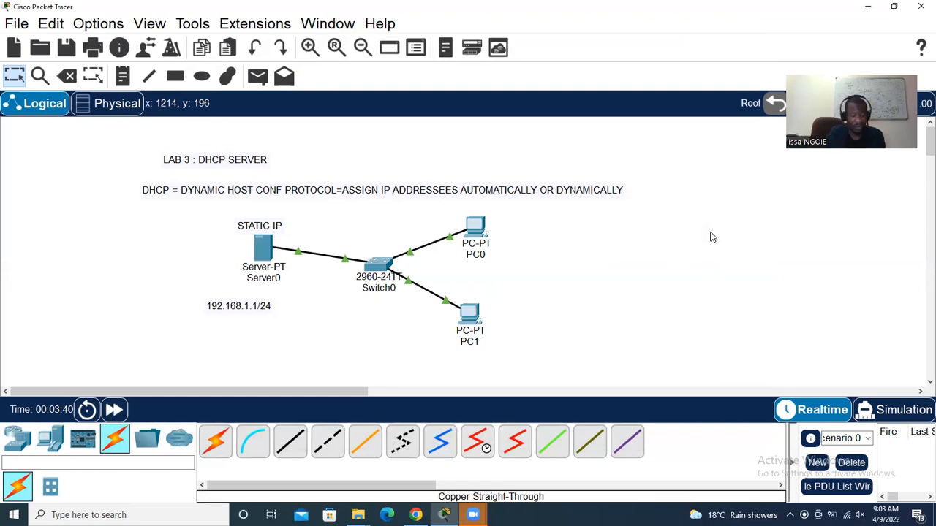
# Add the note 'A SERVER CAN PLAY ROLES: LIKE DHCP ...' to the right of PC0
pyautogui.click(122, 76)
pyautogui.click(623, 241)
pyautogui.write('A SERV')
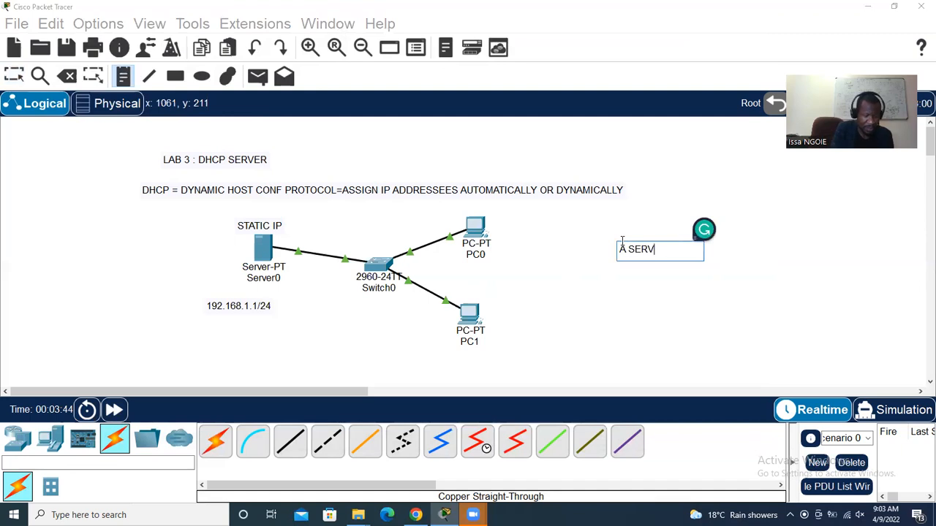
pyautogui.write('ER CAN PLAY ROLES: ')
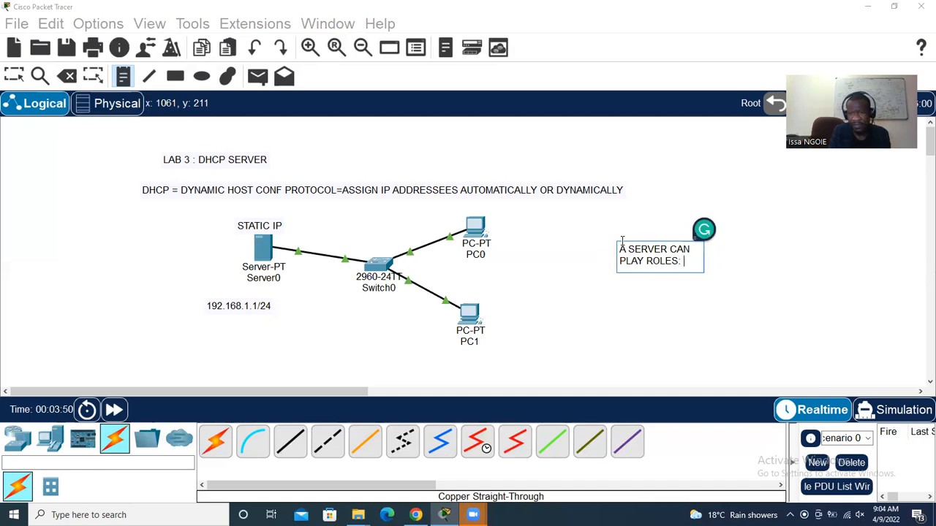
pyautogui.write('LIKE DHCP')
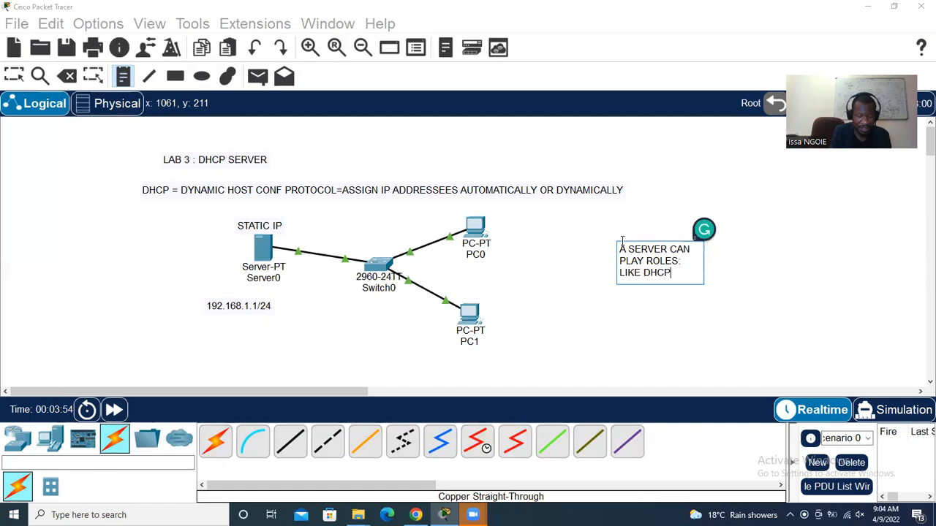
pyautogui.write(' ...')
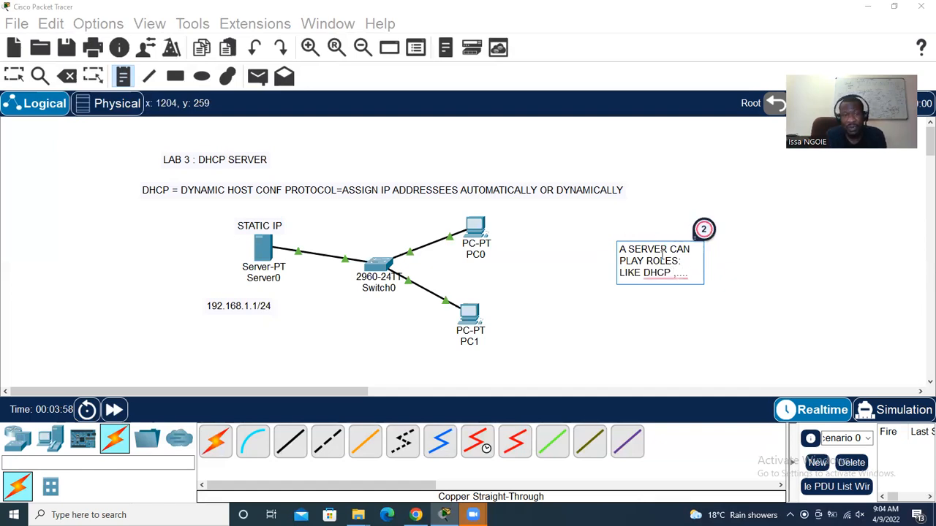
pyautogui.click(14, 76)
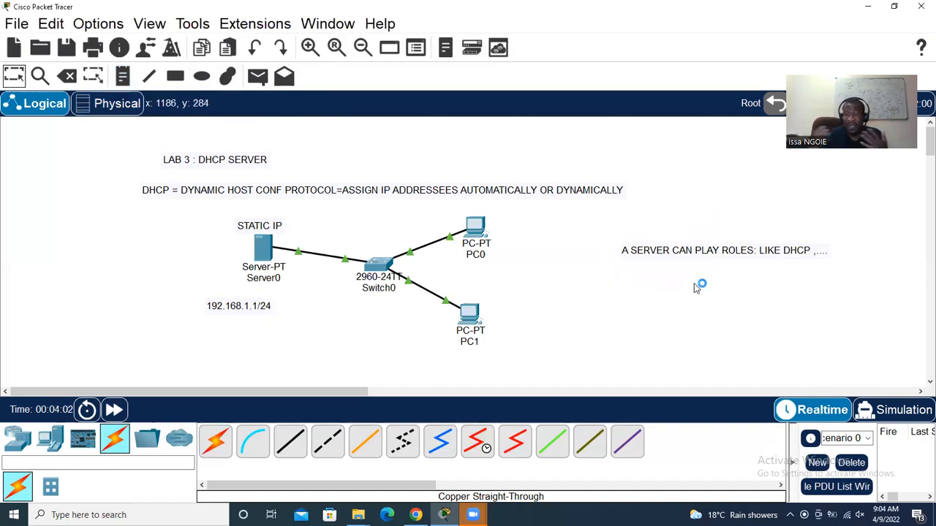
# Turn Server0's DHCP service on, keeping FastEthernet0 as its interface
pyautogui.click(264, 250)
pyautogui.click(382, 79)
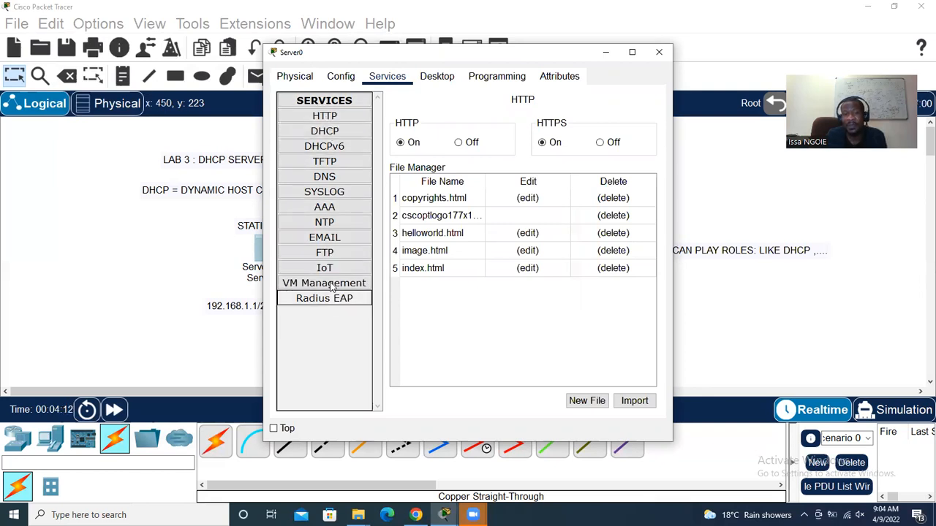
pyautogui.click(341, 134)
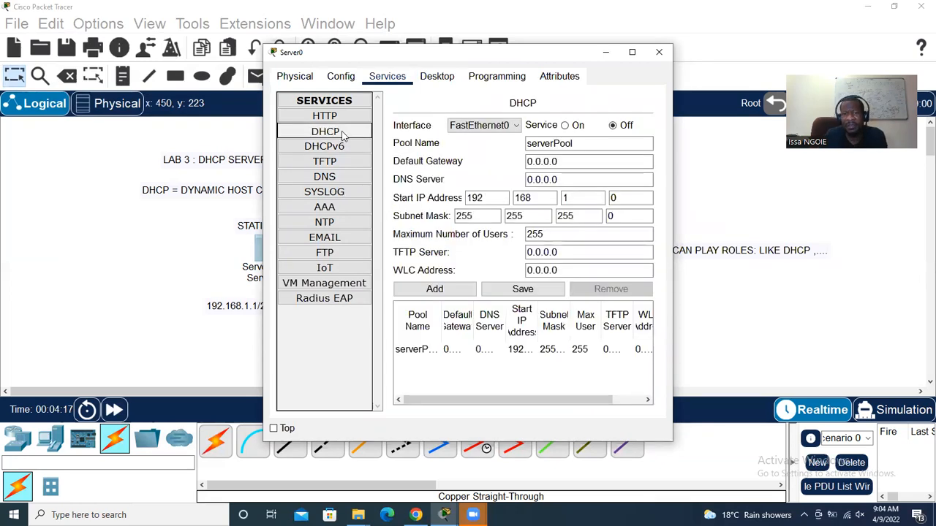
pyautogui.click(565, 126)
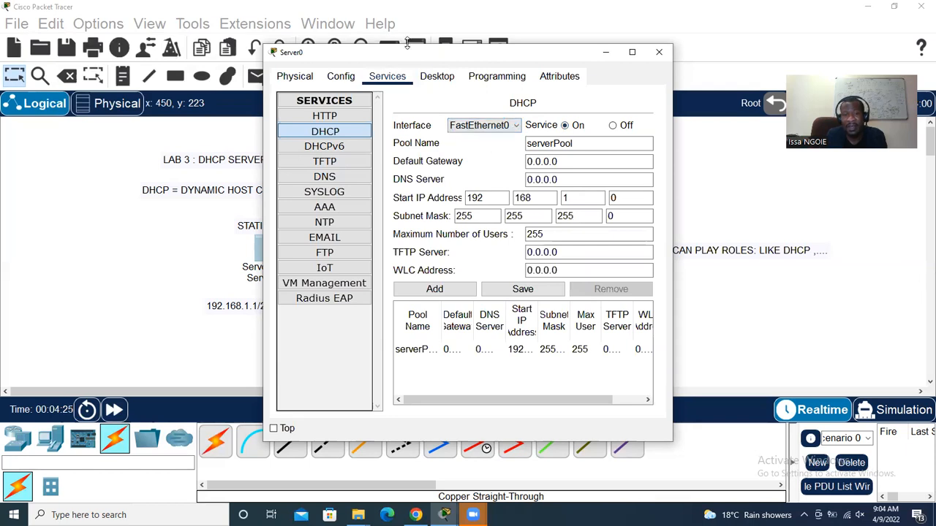
pyautogui.moveTo(425, 48); pyautogui.dragTo(511, 16)
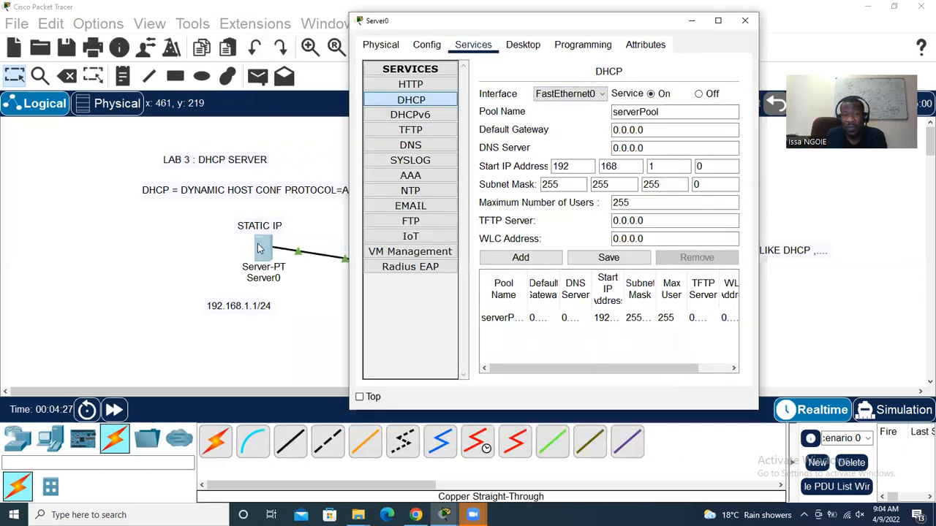
pyautogui.click(602, 95)
pyautogui.click(604, 98)
# Review the pool name serverPool and leave the default gateway at 0.0.0.0
pyautogui.click(651, 95)
pyautogui.click(665, 113)
pyautogui.moveTo(667, 115); pyautogui.dragTo(613, 114)
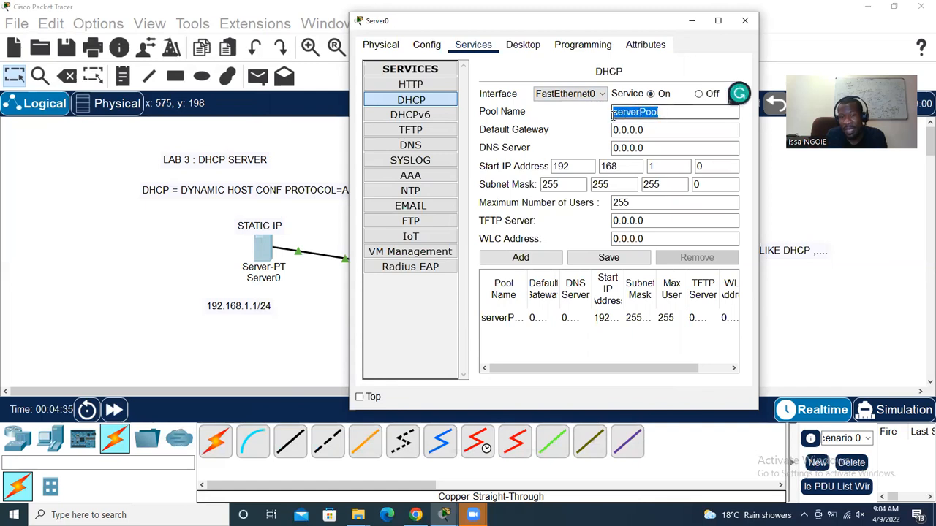
pyautogui.click(666, 129)
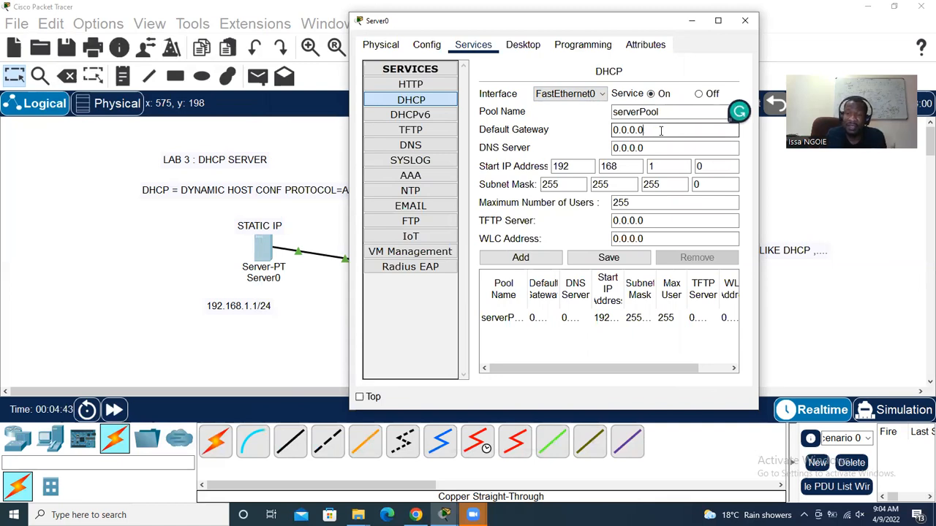
pyautogui.moveTo(659, 131); pyautogui.dragTo(612, 129)
pyautogui.click(659, 131)
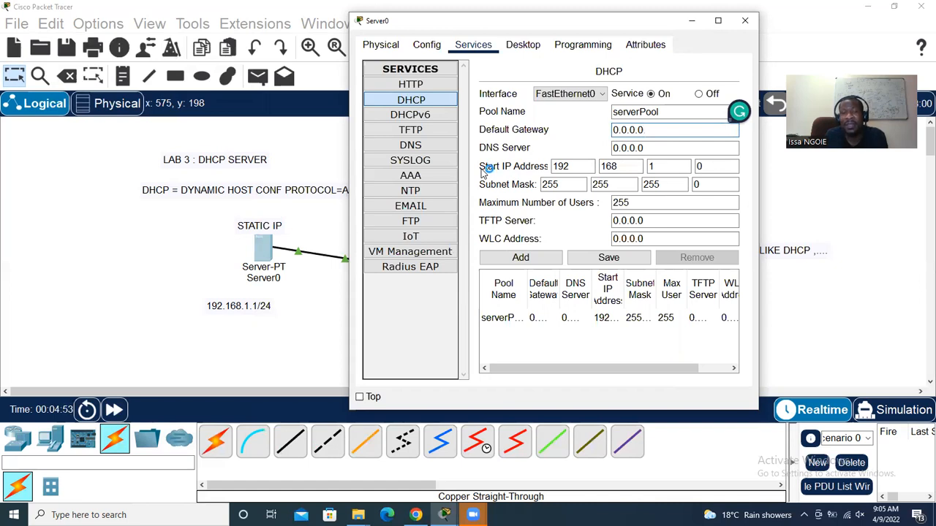
# Change the pool's start address to 192.168.1.2 and save serverPool
pyautogui.click(707, 167)
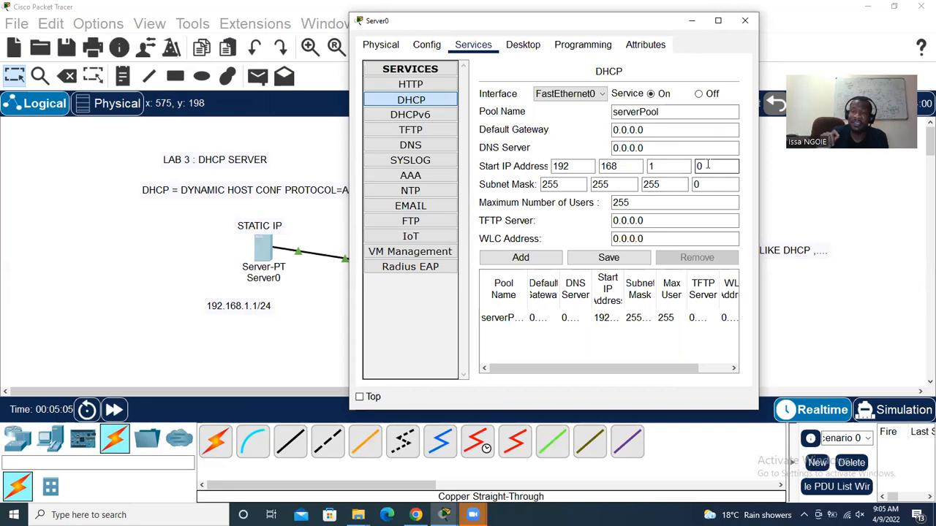
pyautogui.press('BackSpace')
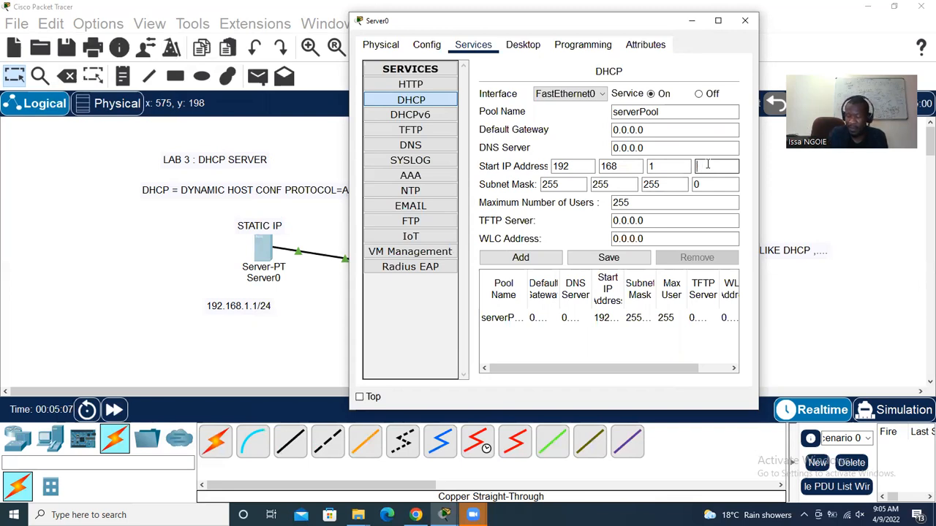
pyautogui.write('2')
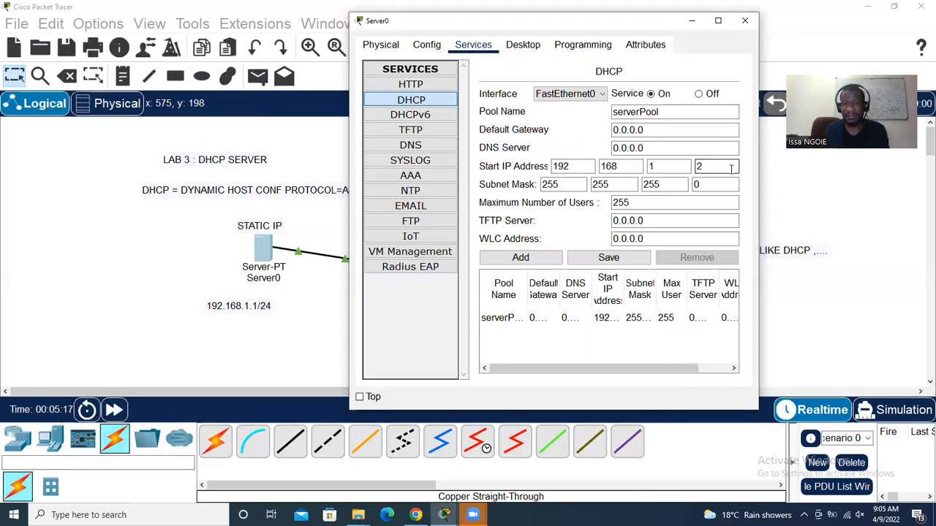
pyautogui.click(595, 260)
pyautogui.click(744, 20)
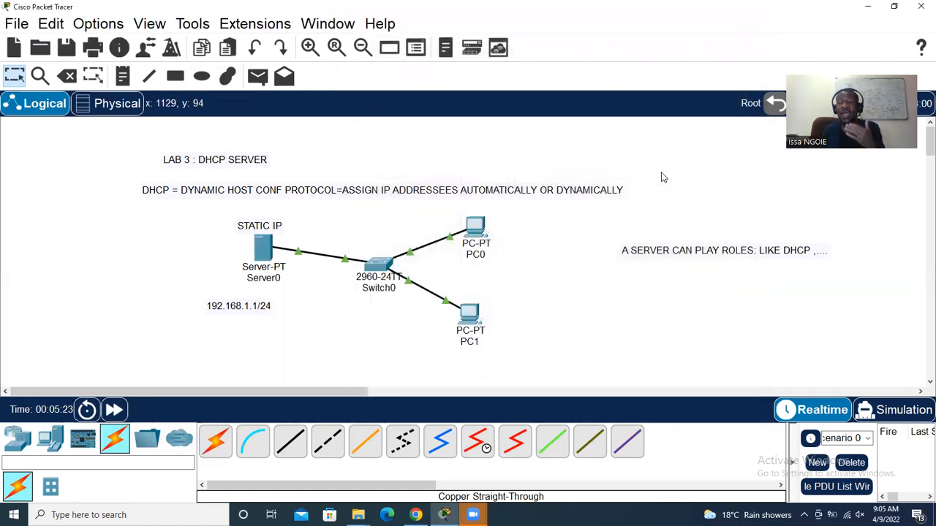
# Set PC0's IP Configuration to DHCP so it receives 192.168.1.2
pyautogui.click(476, 228)
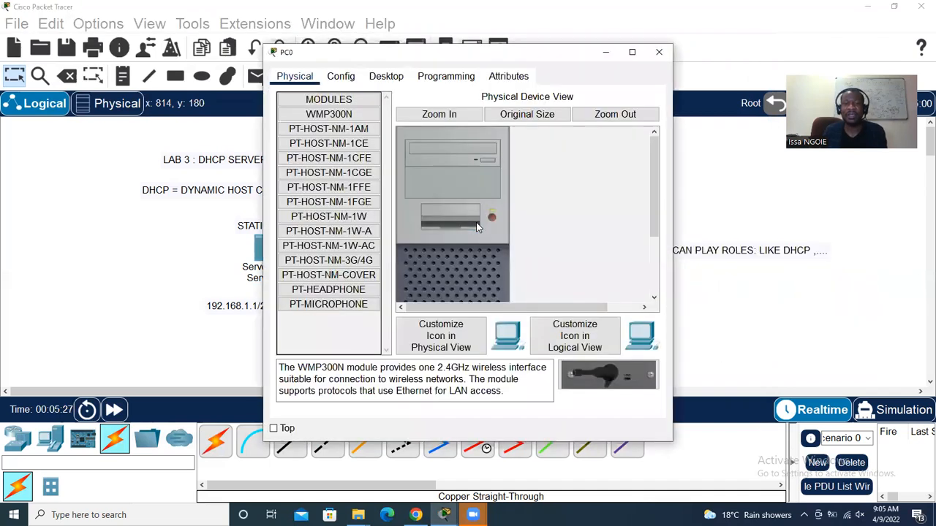
pyautogui.click(387, 77)
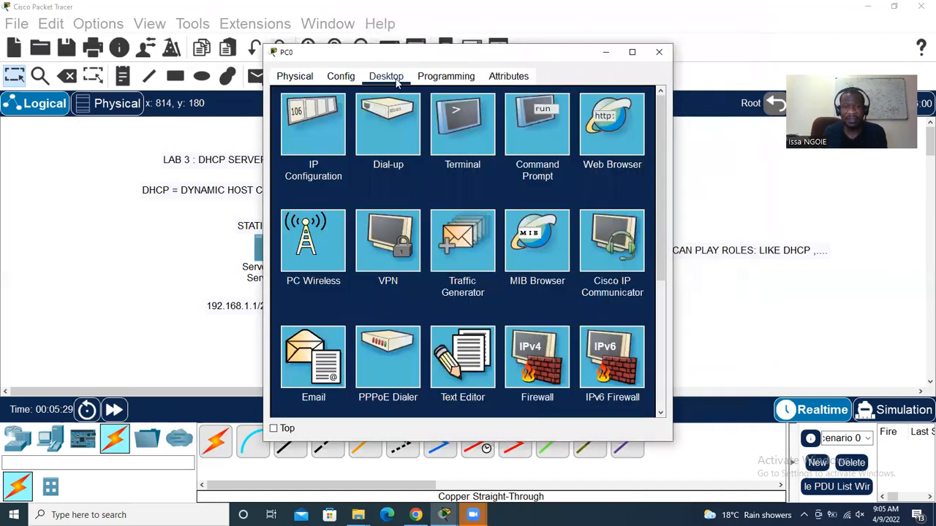
pyautogui.click(336, 127)
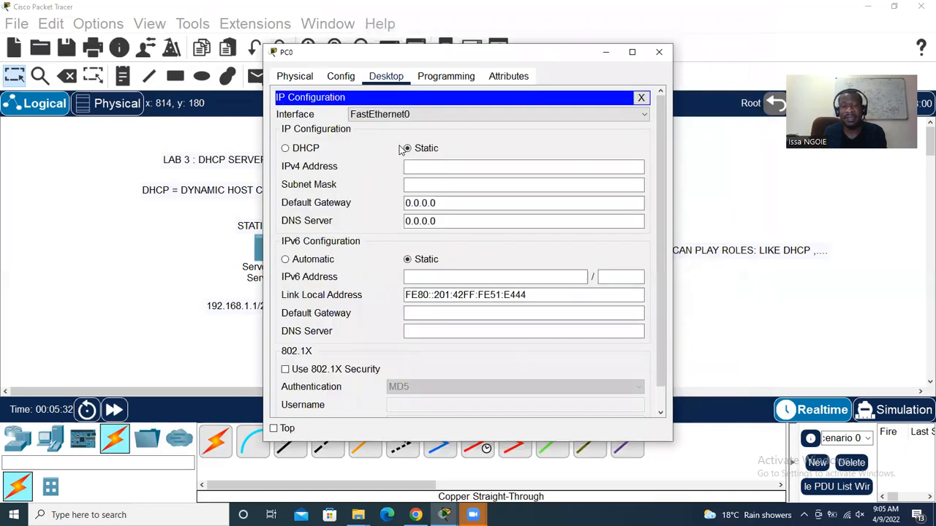
pyautogui.click(286, 149)
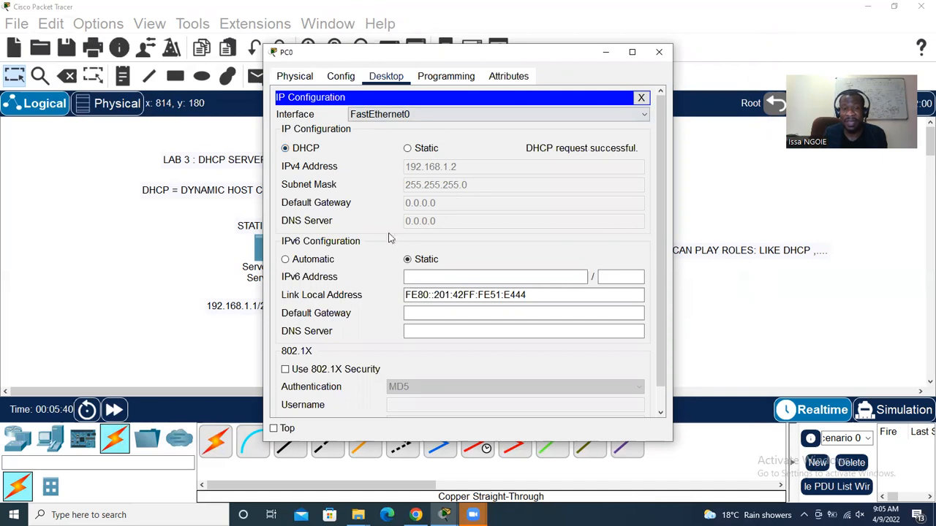
pyautogui.click(659, 52)
# Set PC1's IP Configuration to DHCP so it receives 192.168.1.3
pyautogui.click(471, 315)
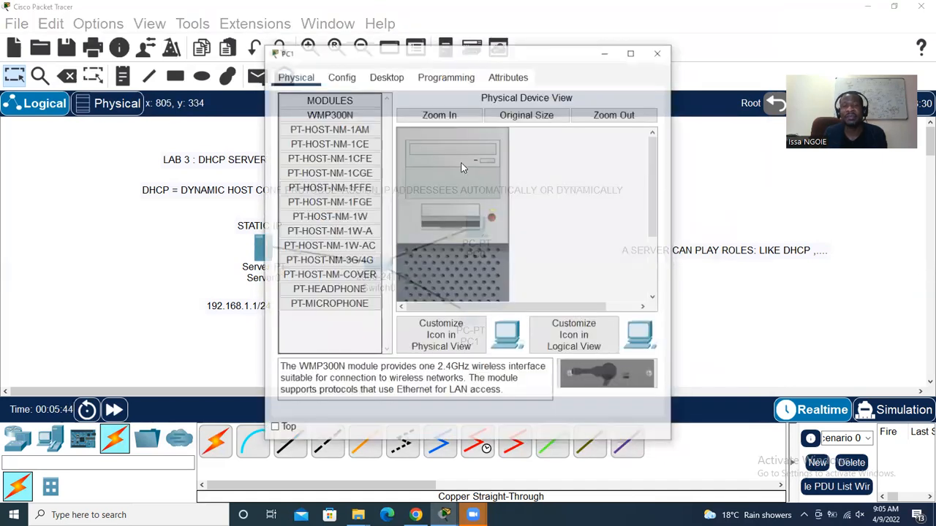
pyautogui.click(385, 76)
pyautogui.click(330, 123)
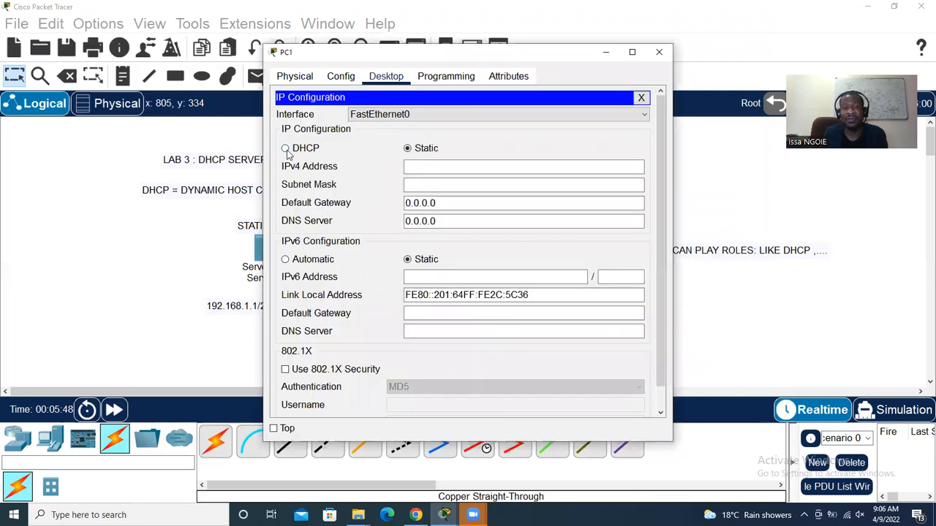
pyautogui.click(286, 149)
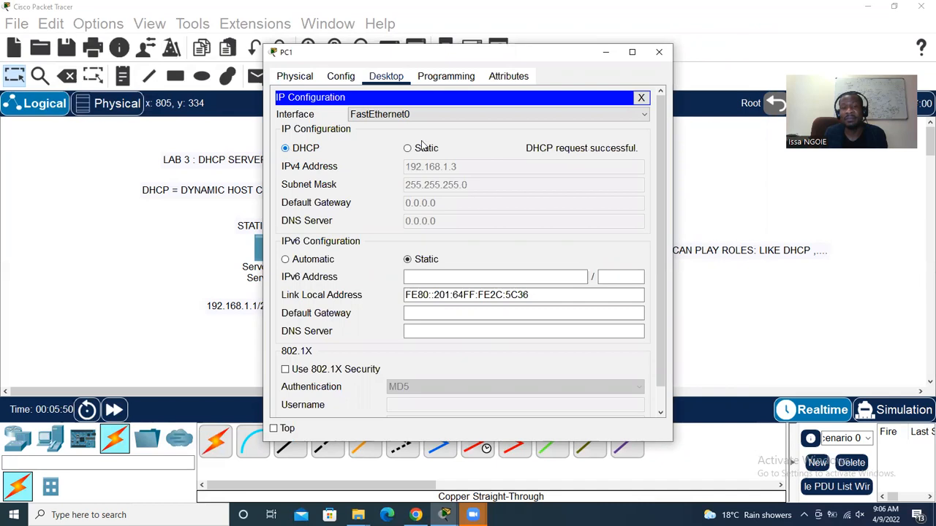
pyautogui.click(659, 52)
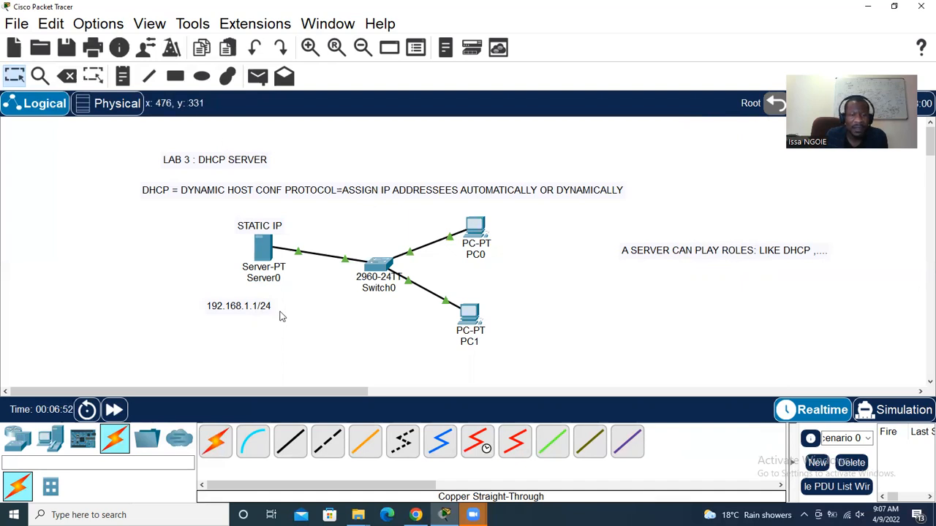
pyautogui.click(415, 515)
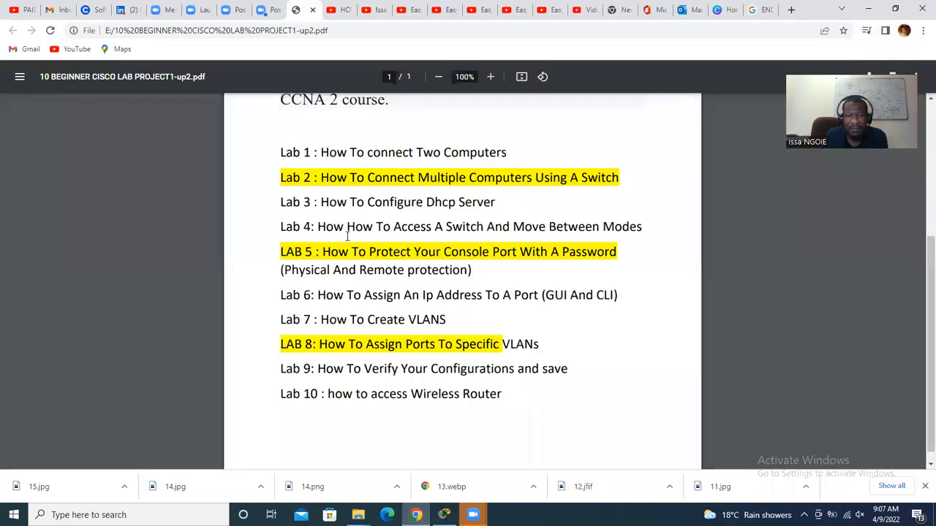
pyautogui.moveTo(319, 226); pyautogui.dragTo(643, 228)
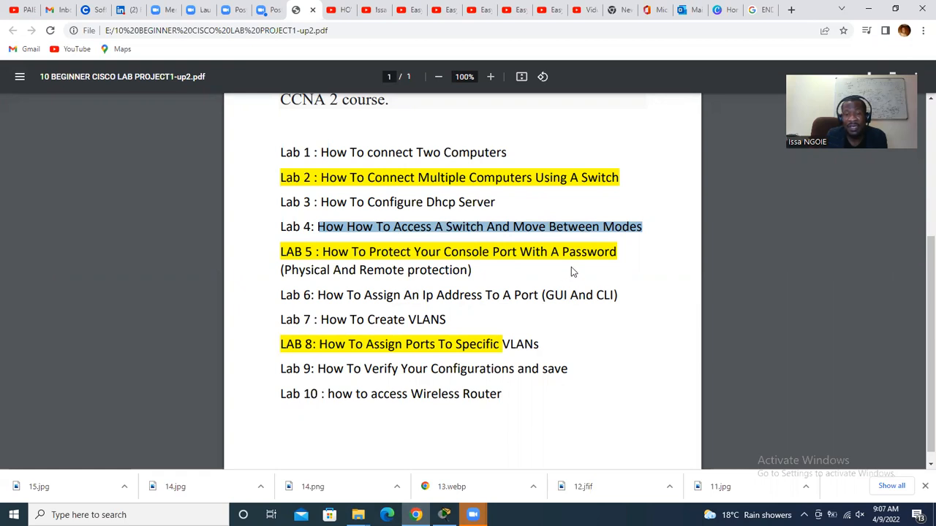
pyautogui.click(444, 514)
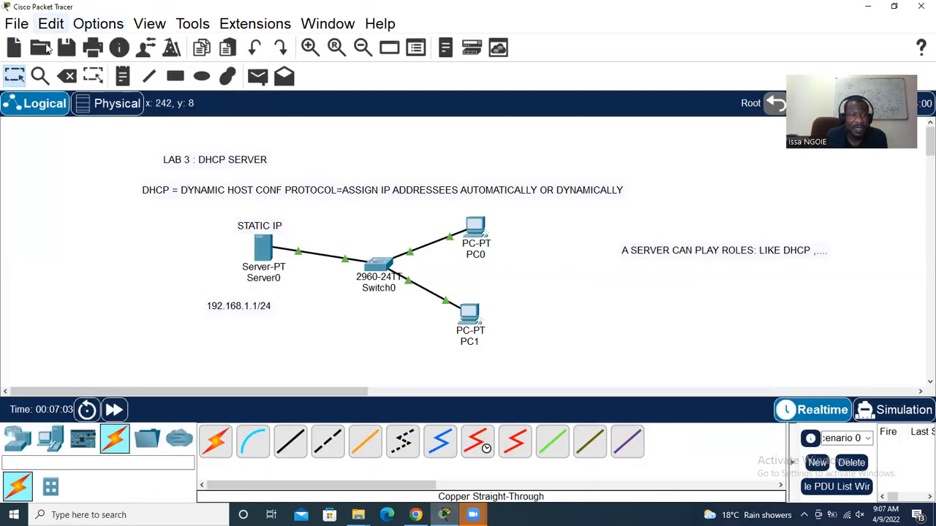
# Start a new blank network, discarding the unsaved Lab 3 changes
pyautogui.click(16, 24)
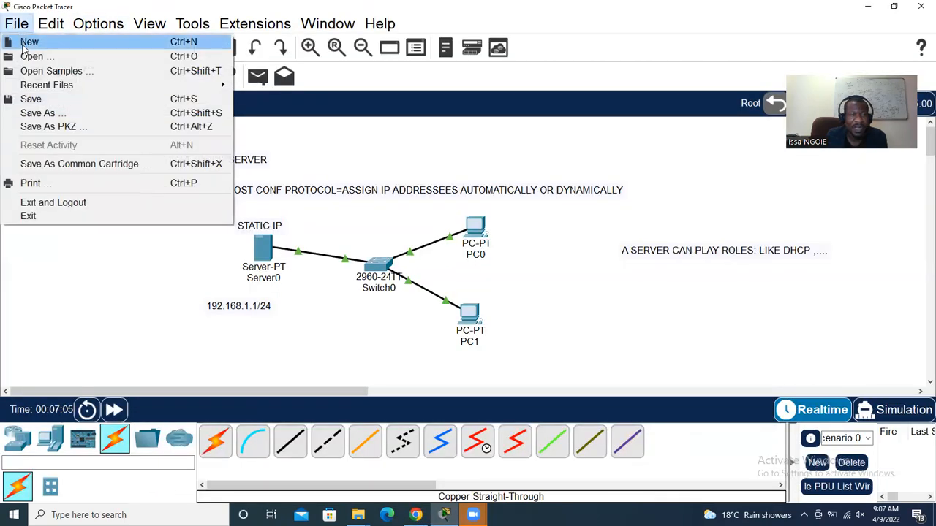
pyautogui.click(30, 39)
pyautogui.click(536, 275)
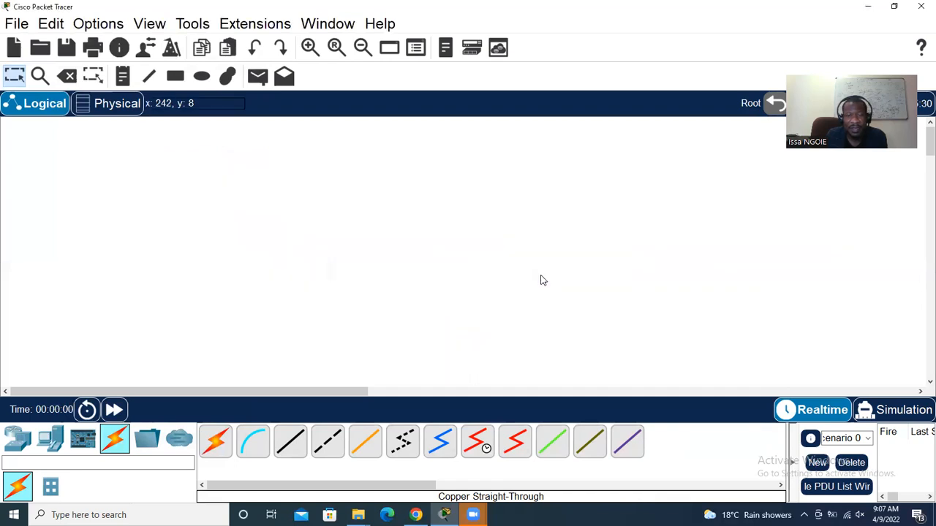
# Place a title note reading 'LAB' near the top of the canvas
pyautogui.click(123, 76)
pyautogui.click(264, 167)
pyautogui.write('LAB')
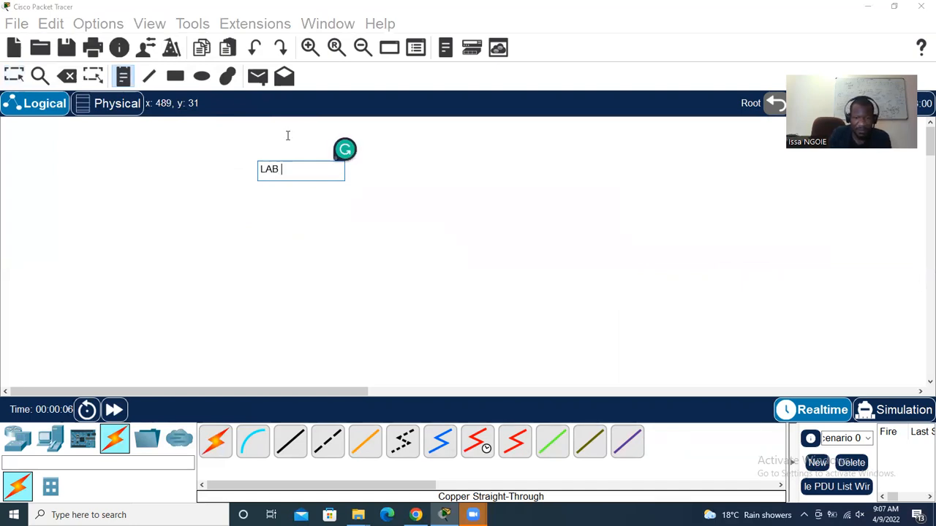
pyautogui.click(416, 515)
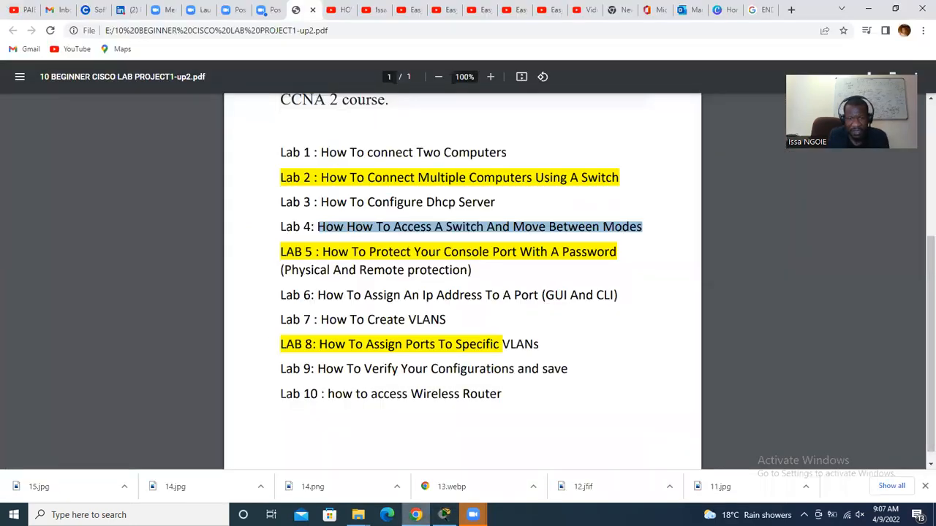
pyautogui.click(417, 514)
pyautogui.click(416, 515)
pyautogui.click(416, 515)
pyautogui.click(301, 176)
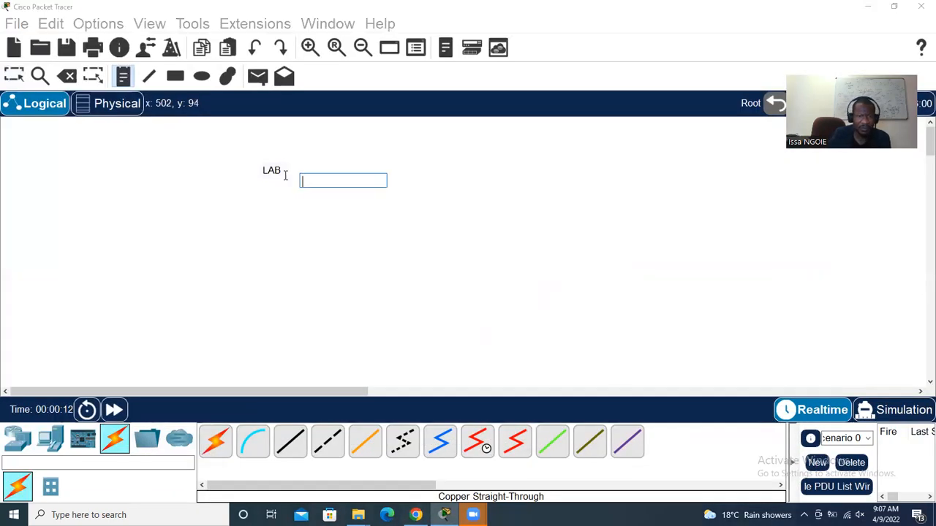
pyautogui.click(12, 76)
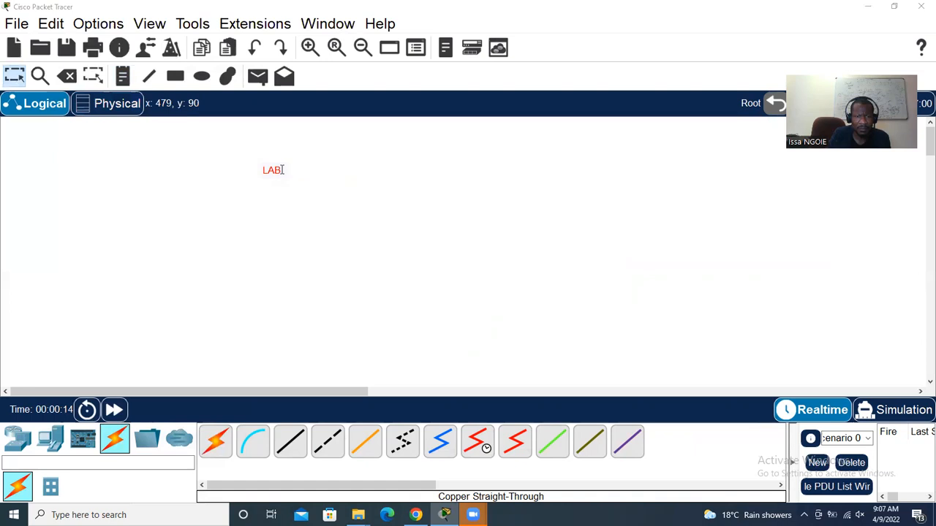
# Extend the title to 'LAB 4 : HOW TO ACCESS A SWITCH', correcting the SWITVH typo
pyautogui.doubleClick(283, 170)
pyautogui.write('4 ')
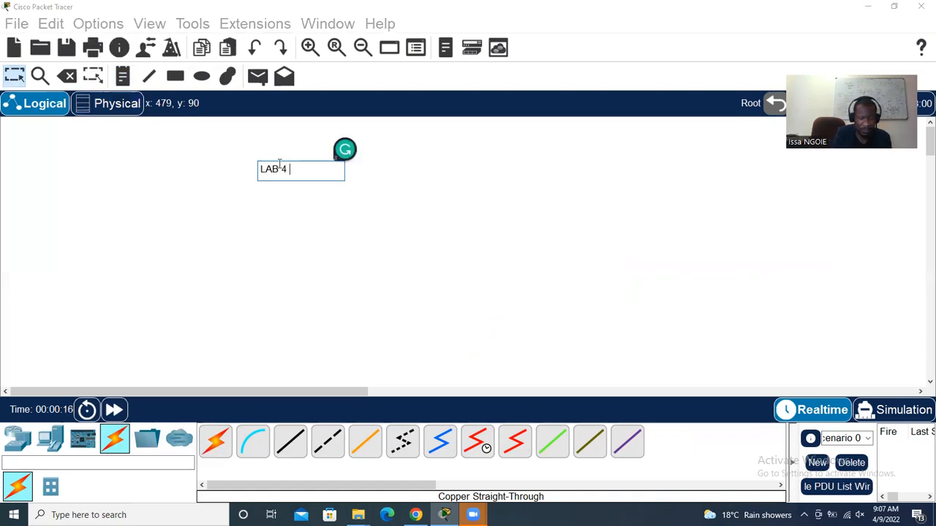
pyautogui.write(': HOW TO ACCESS A SWITVH')
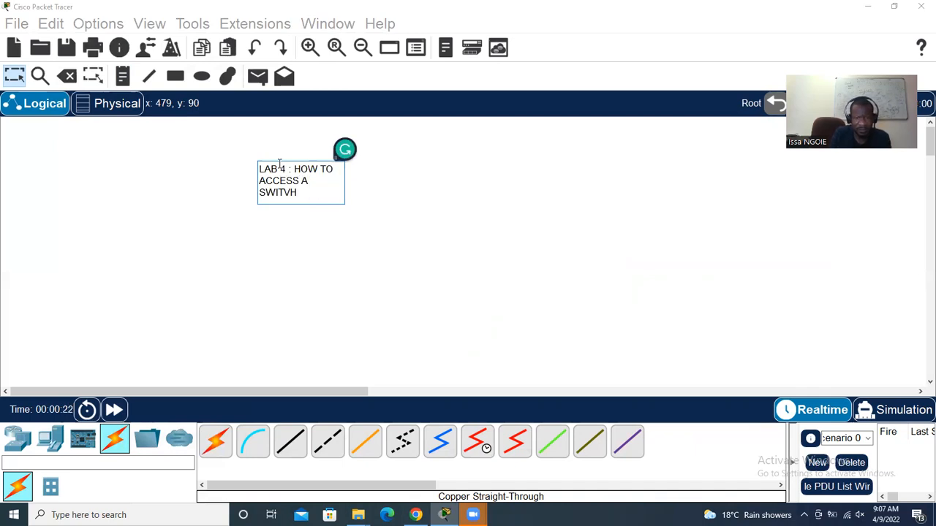
pyautogui.press('BackSpace')
pyautogui.press('BackSpace')
pyautogui.write('CH')
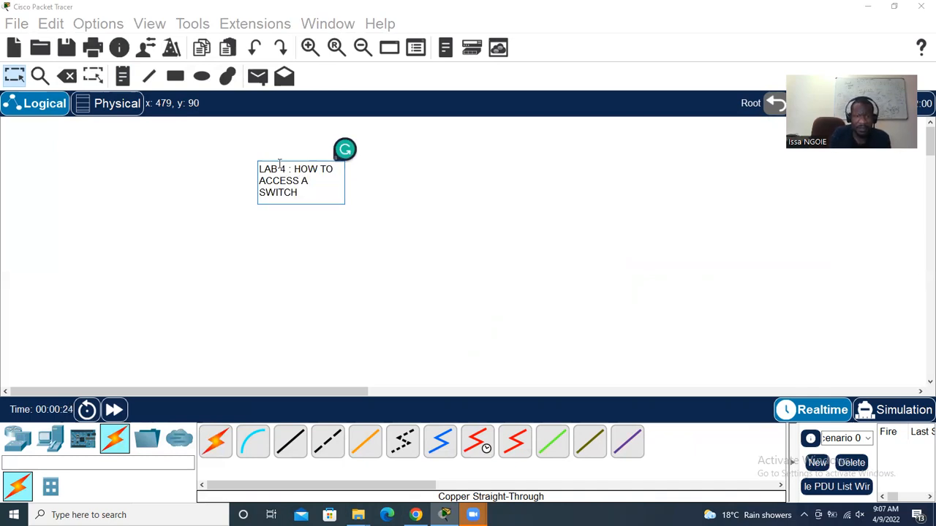
pyautogui.click(14, 77)
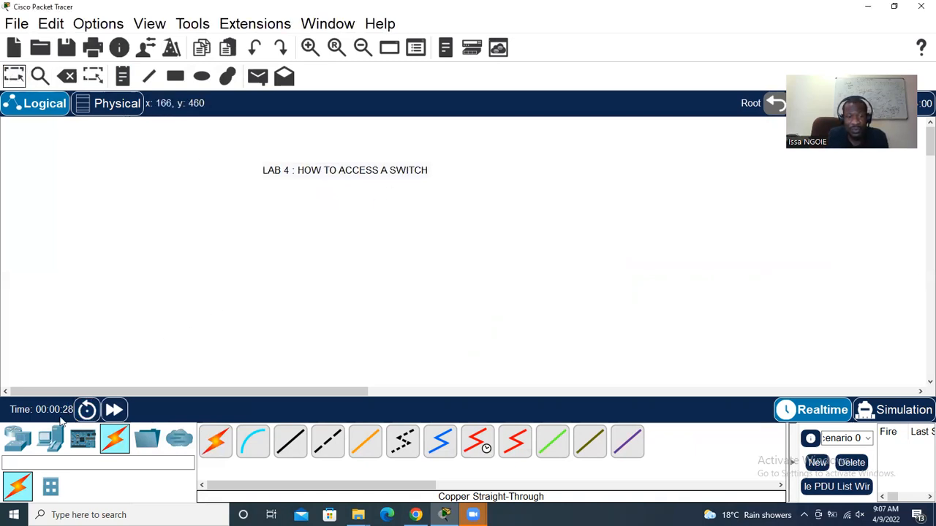
# Place a 2960 switch right of centre and a generic PC on the left of the canvas
pyautogui.click(48, 442)
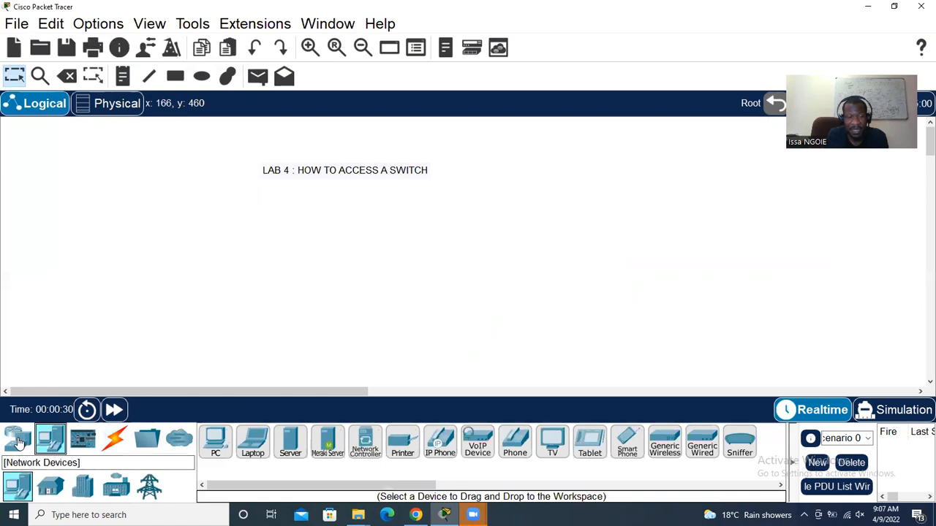
pyautogui.click(18, 441)
pyautogui.click(51, 487)
pyautogui.click(212, 442)
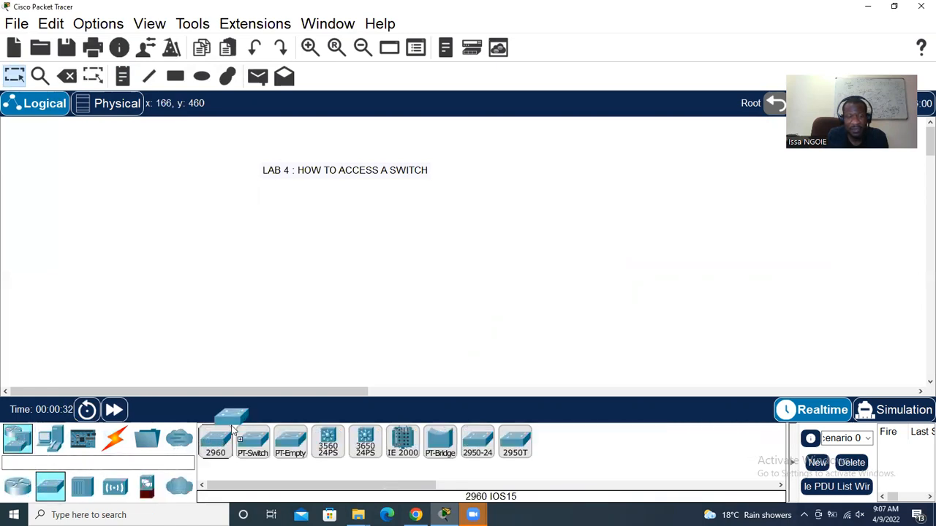
pyautogui.click(528, 243)
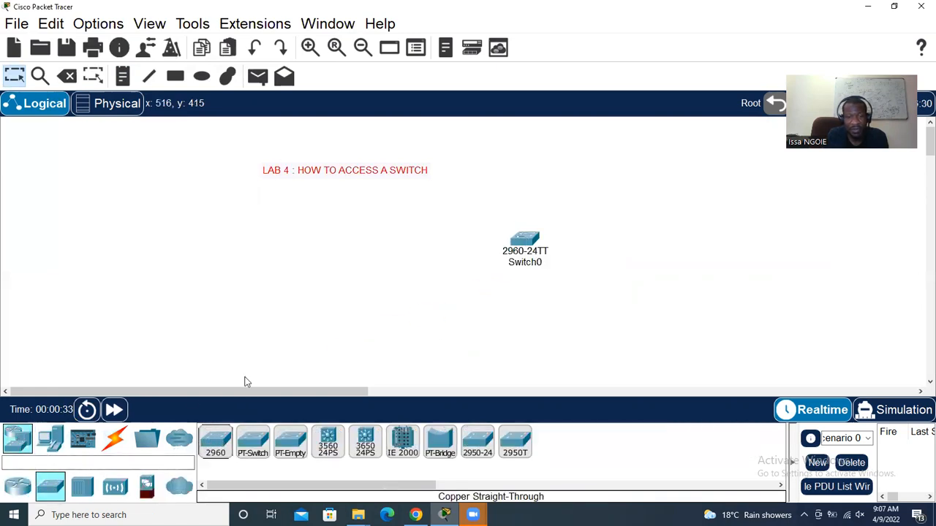
pyautogui.click(50, 438)
pyautogui.click(215, 442)
pyautogui.click(254, 267)
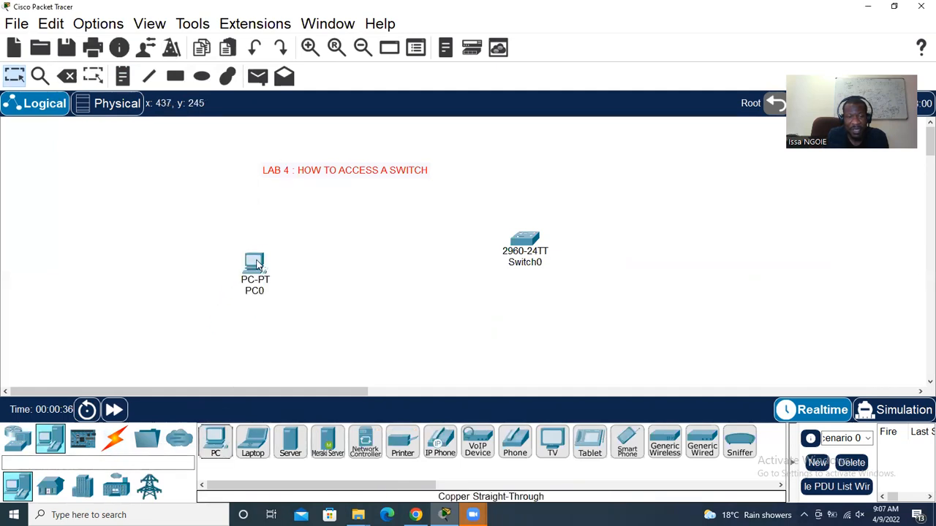
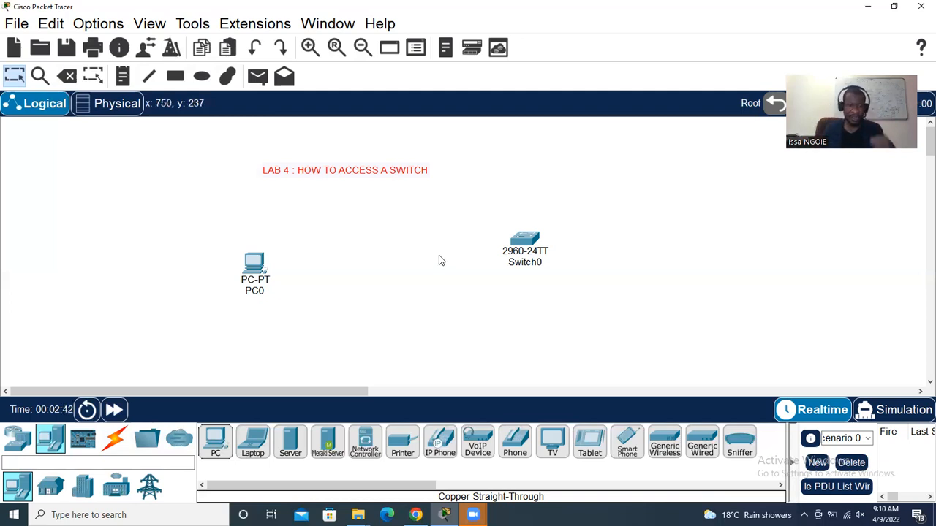
# Run a Console cable from PC0's RS 232 port to Switch0's Console port
pyautogui.click(116, 439)
pyautogui.click(259, 455)
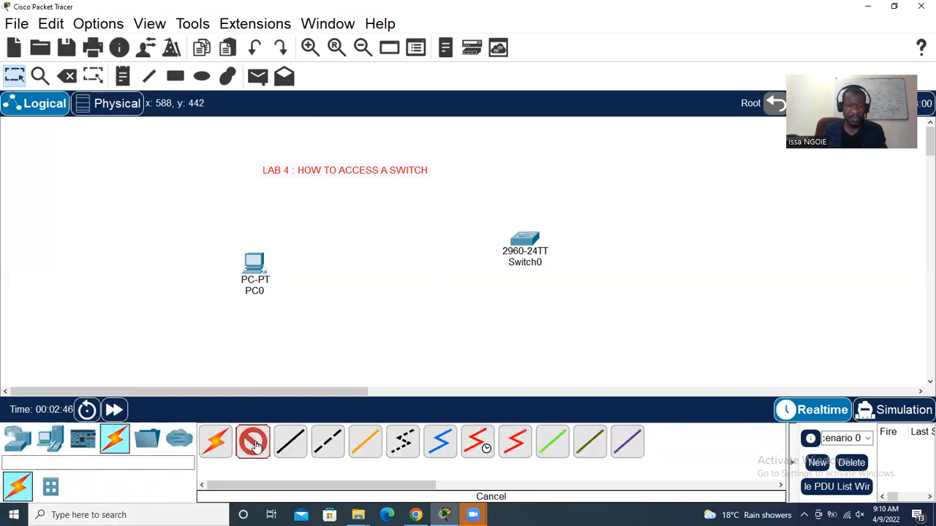
pyautogui.click(255, 265)
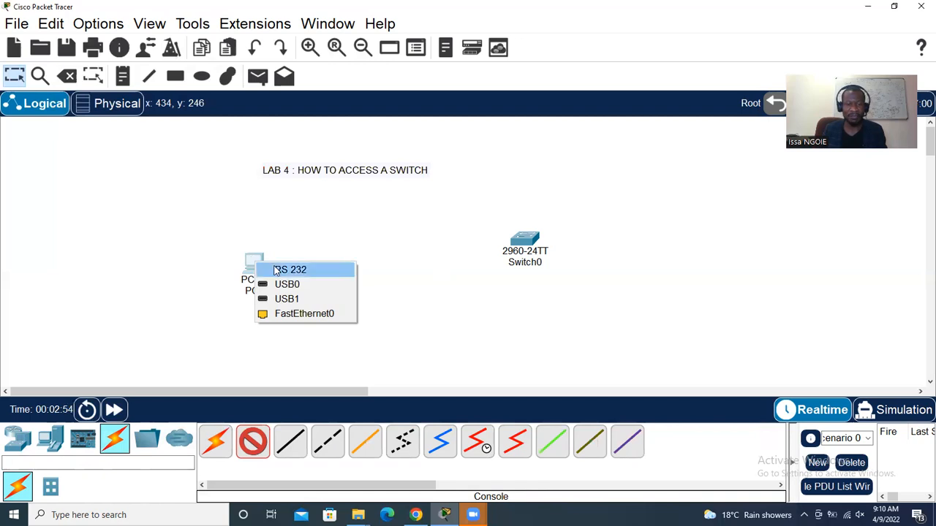
pyautogui.click(276, 269)
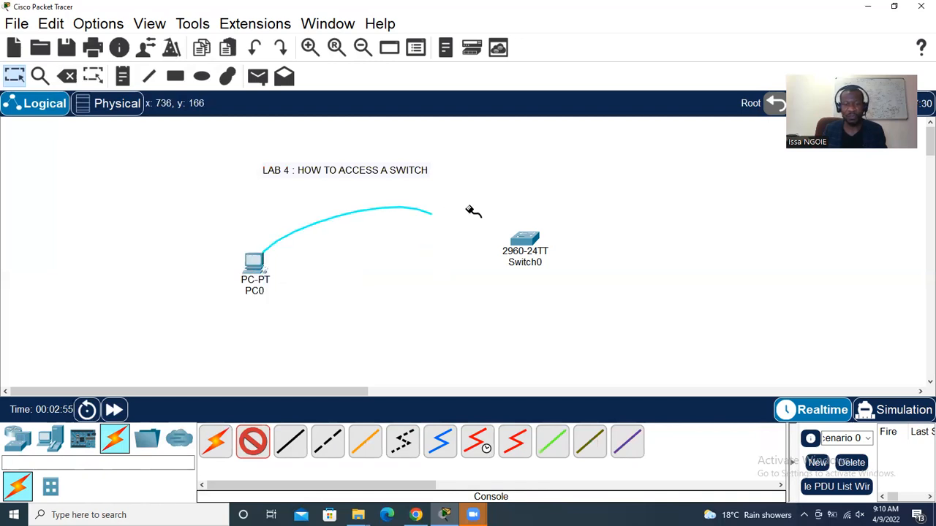
pyautogui.click(524, 238)
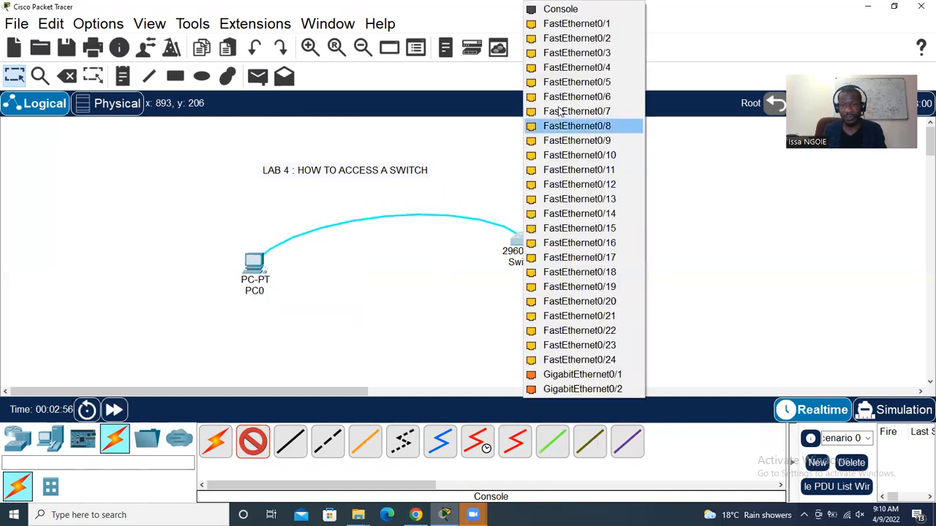
pyautogui.click(560, 8)
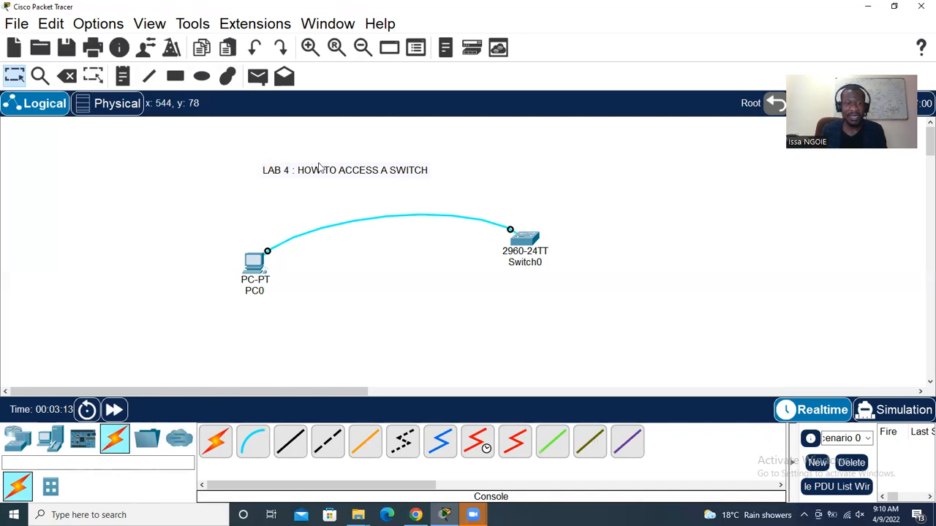
# Add a two-line note 'PC = EMULATOR' / 'SUCH AS : PUTTY' above the switch
pyautogui.click(123, 76)
pyautogui.click(490, 142)
pyautogui.write('PC = EMULATOR')
pyautogui.press('Return')
pyautogui.write('SUCH AS : PUTTY')
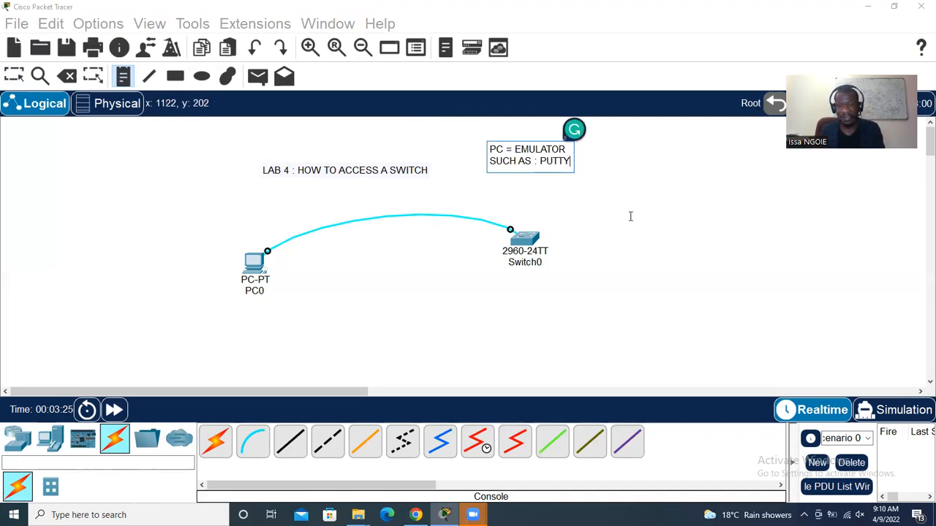
pyautogui.click(15, 75)
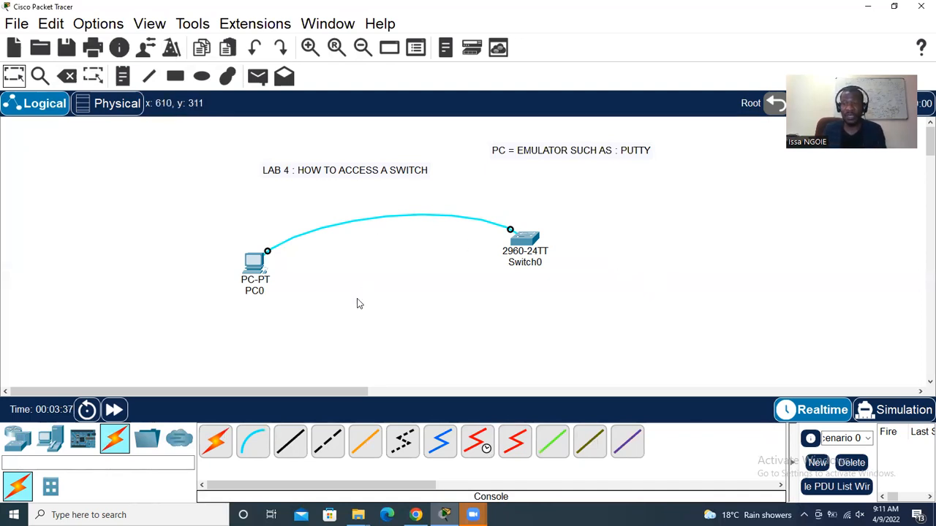
# View PC0's Desktop applications, then hide its window
pyautogui.click(255, 265)
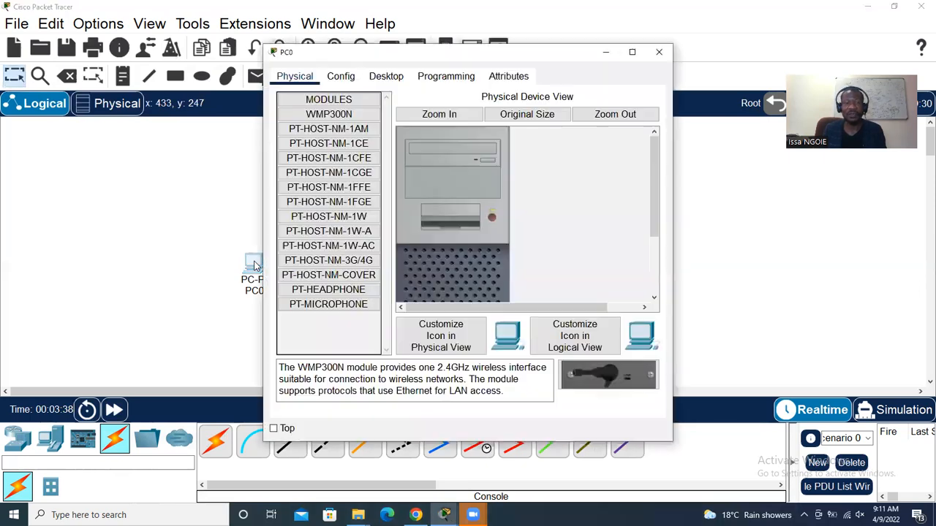
pyautogui.click(394, 85)
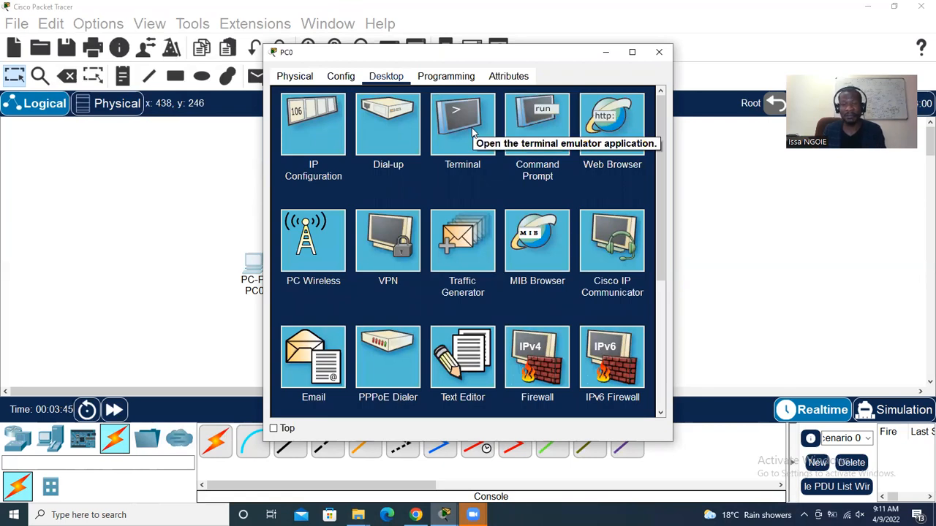
pyautogui.click(605, 51)
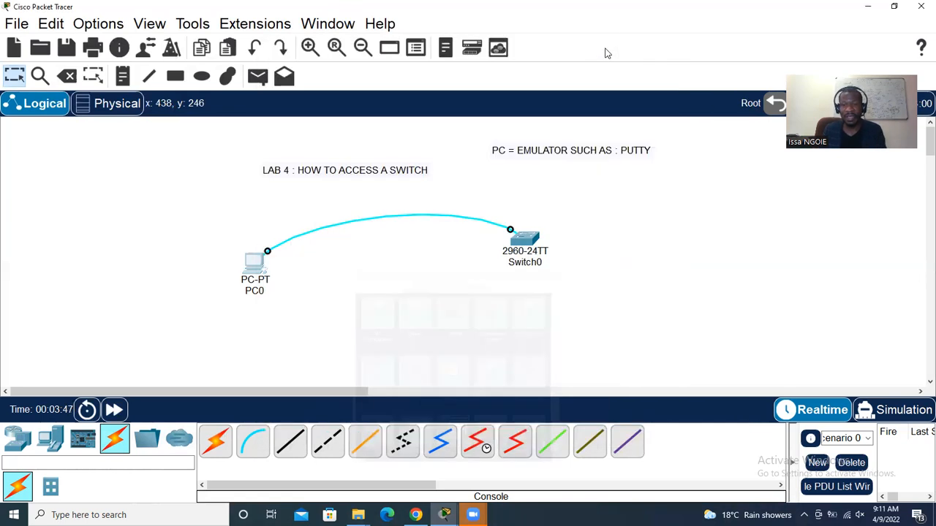
# Replace EMULATOR with TERMINAL in the note
pyautogui.doubleClick(556, 153)
pyautogui.moveTo(565, 150); pyautogui.dragTo(515, 144)
pyautogui.write('TERMINAL')
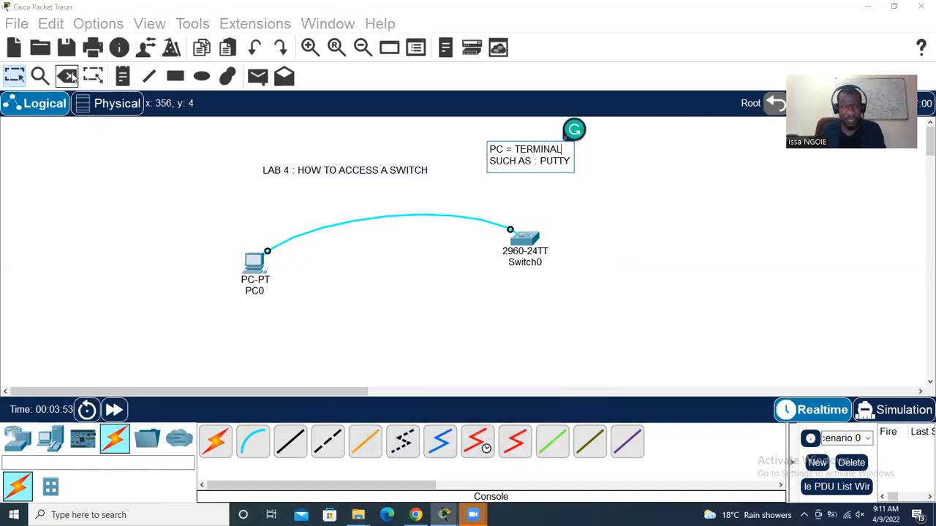
pyautogui.click(17, 81)
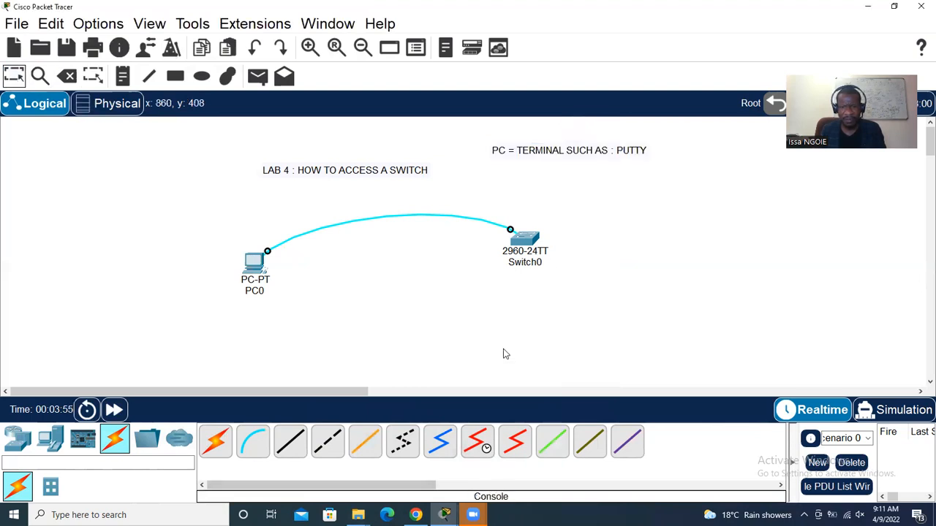
# Look at Switch0's device window, then bring PC0's window back up
pyautogui.click(532, 237)
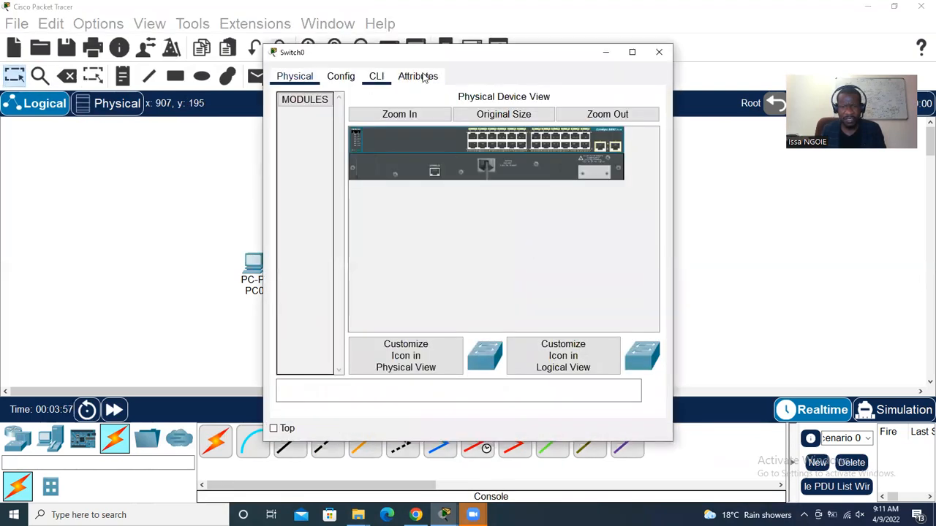
pyautogui.click(660, 53)
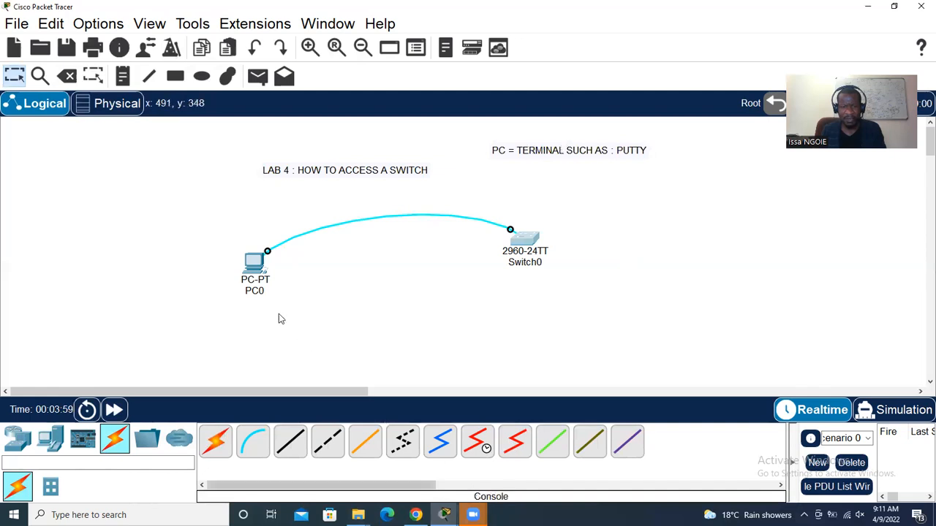
pyautogui.click(254, 261)
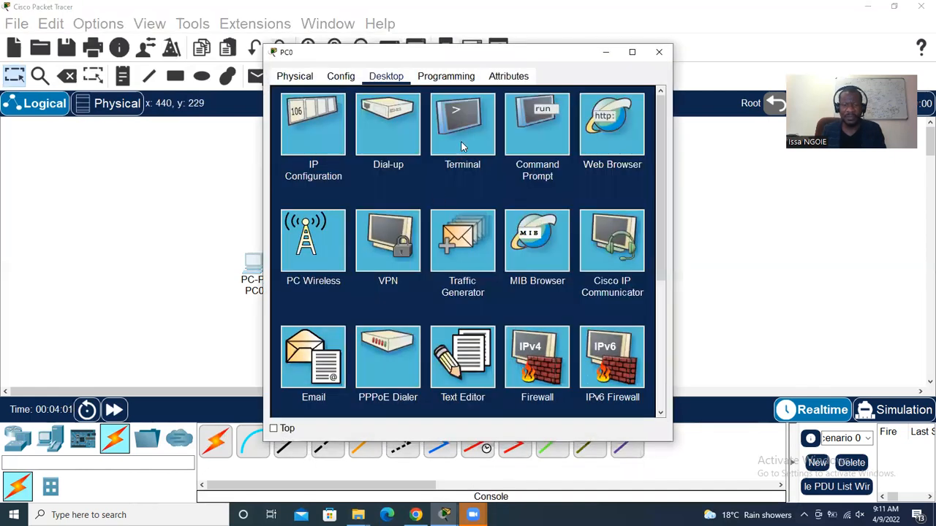
# Start PC0's Terminal with default settings, enlarge the window and wake the Switch> prompt
pyautogui.click(463, 147)
pyautogui.click(630, 228)
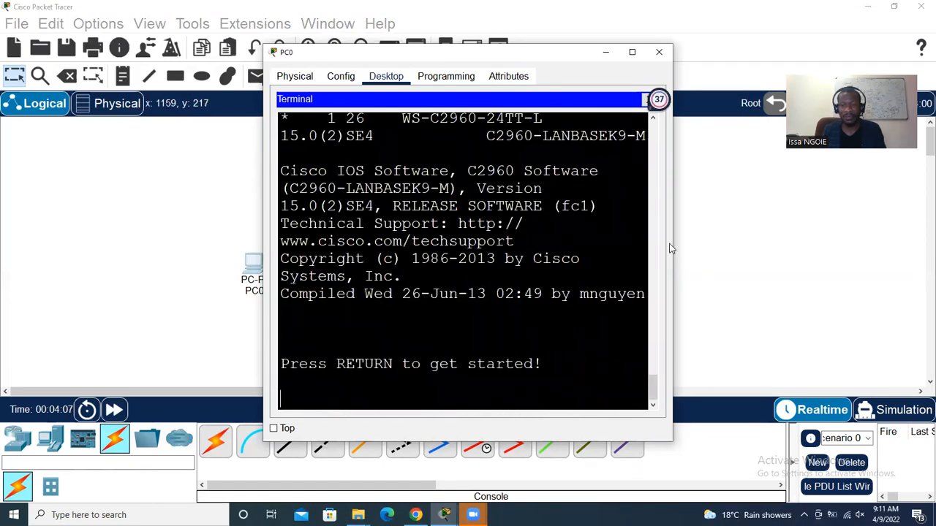
pyautogui.moveTo(674, 243); pyautogui.dragTo(768, 232)
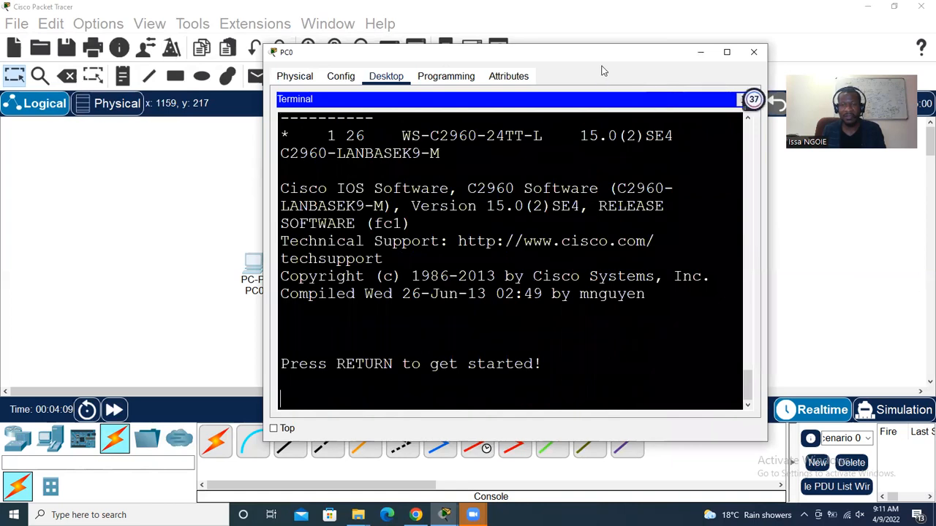
pyautogui.moveTo(603, 55); pyautogui.dragTo(598, 21)
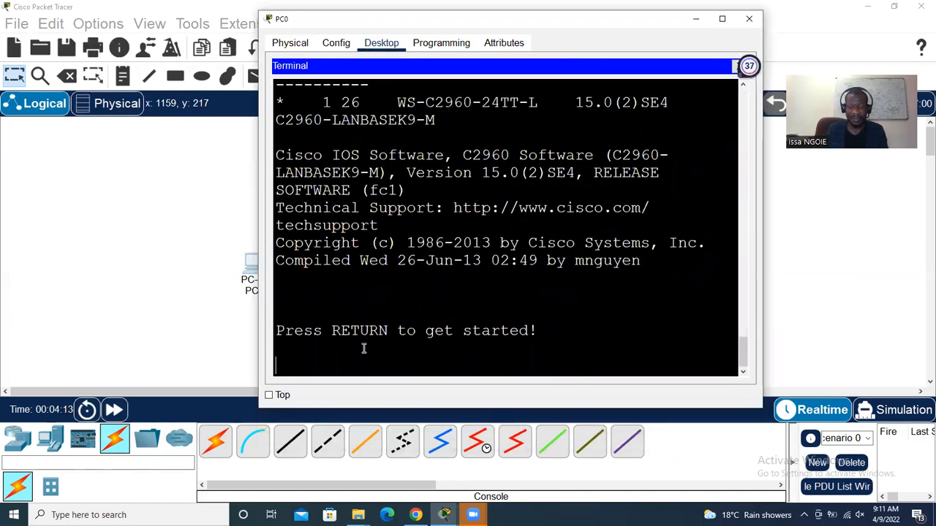
pyautogui.press('Return')
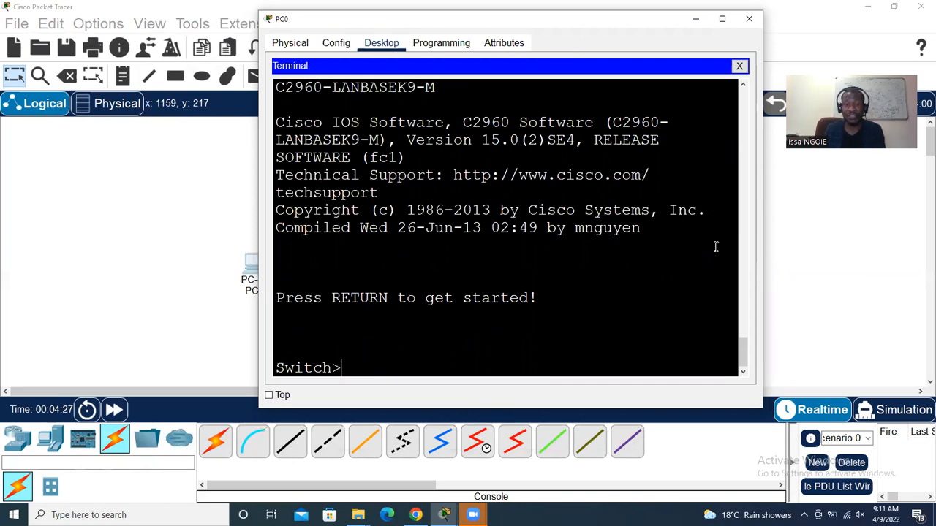
# Place a new note below the first, listing '> USER MODE' and '# : PRIVELEGDE MODE'
pyautogui.click(196, 224)
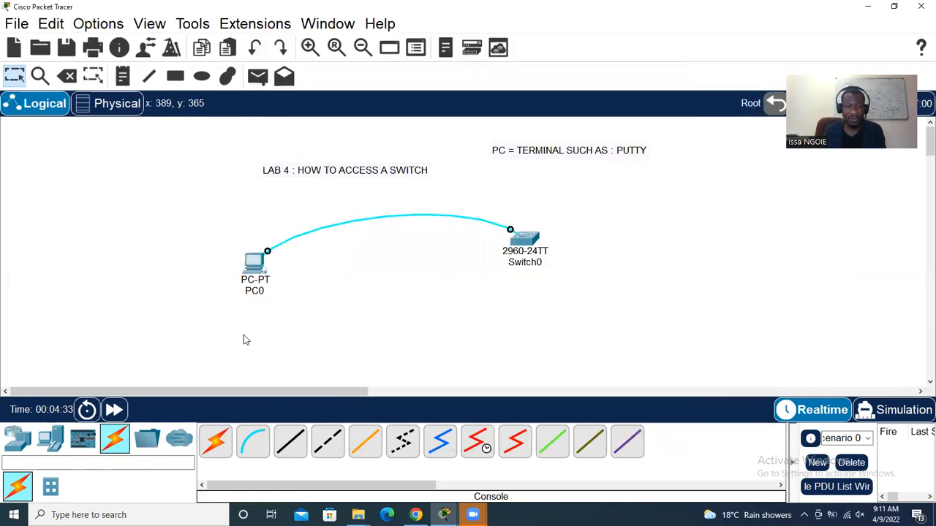
pyautogui.click(122, 77)
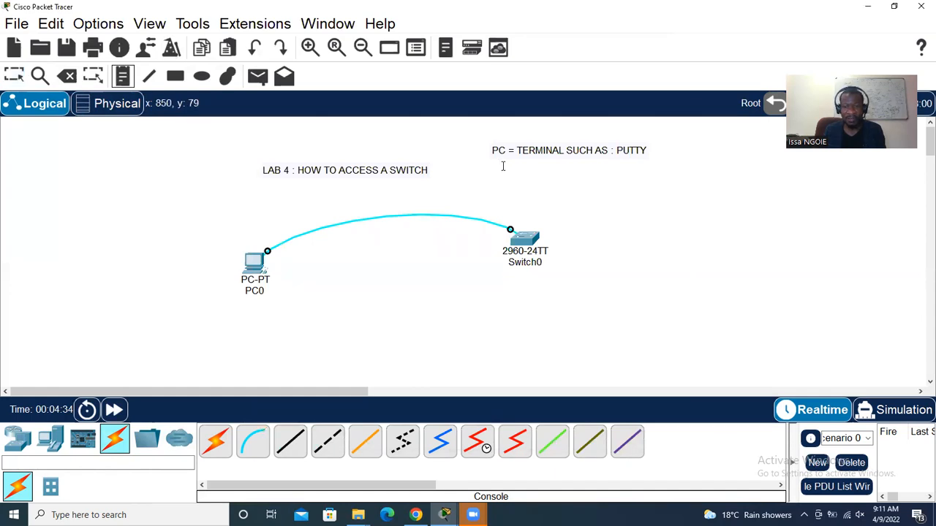
pyautogui.click(587, 184)
pyautogui.write('>')
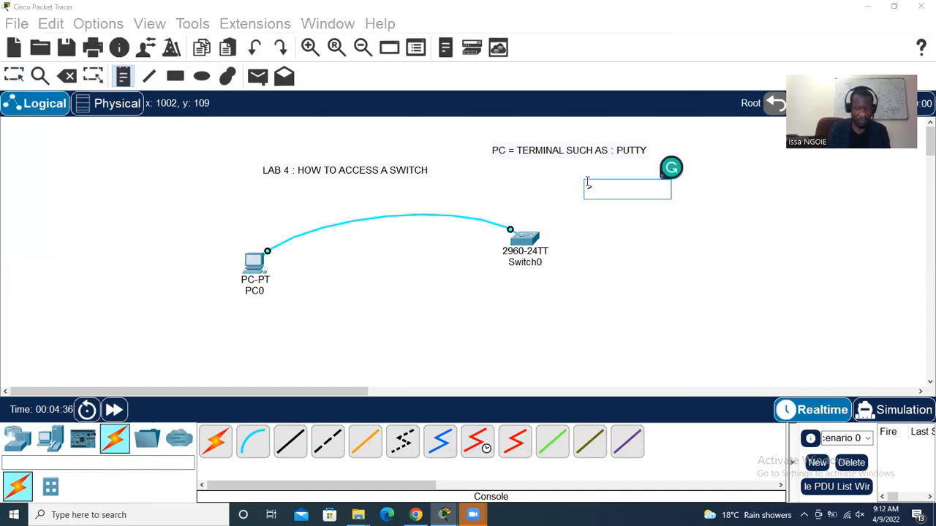
pyautogui.write(' USER AMDE')
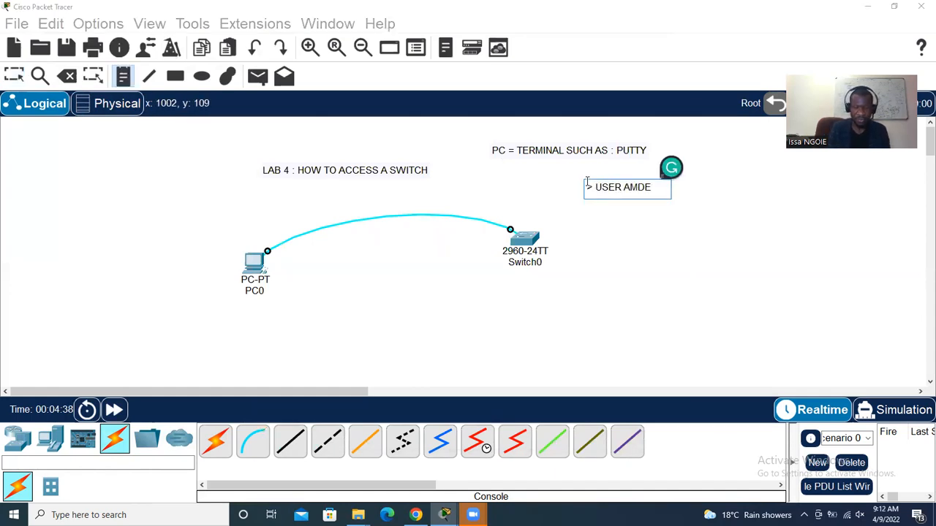
pyautogui.press('Return')
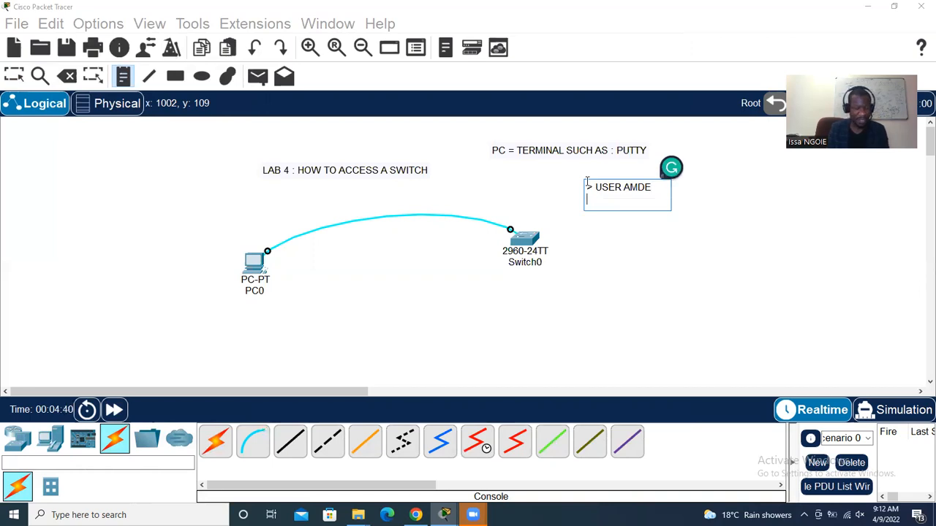
pyautogui.write('#=CON')
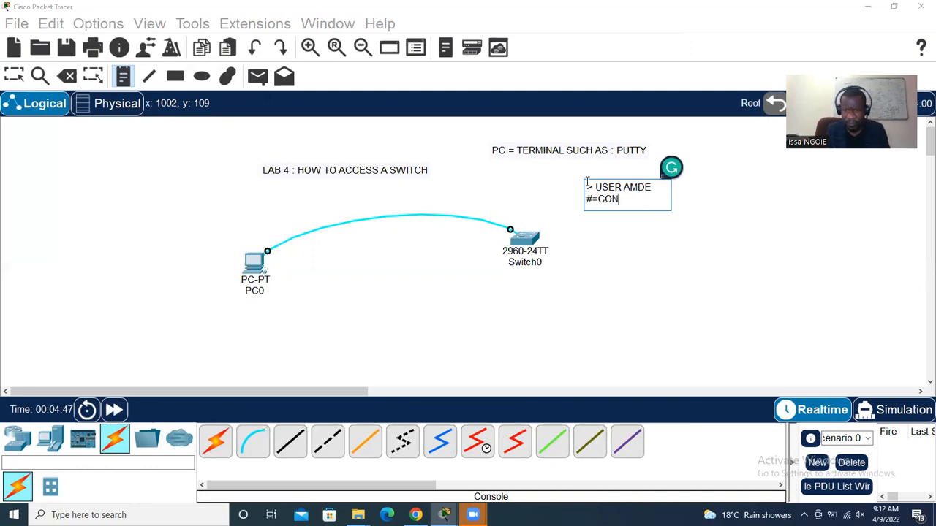
pyautogui.press('BackSpace')
pyautogui.press('BackSpace')
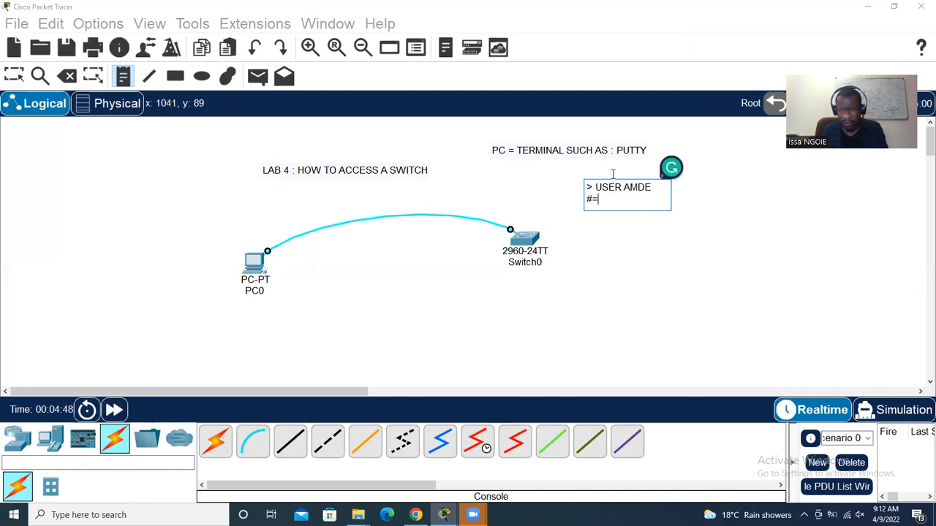
pyautogui.press('BackSpace')
pyautogui.press('BackSpace')
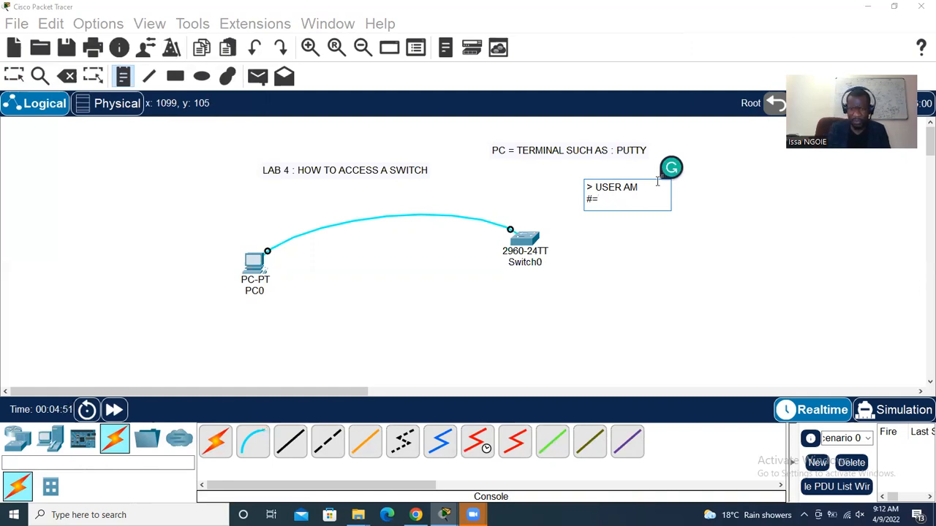
pyautogui.write('M')
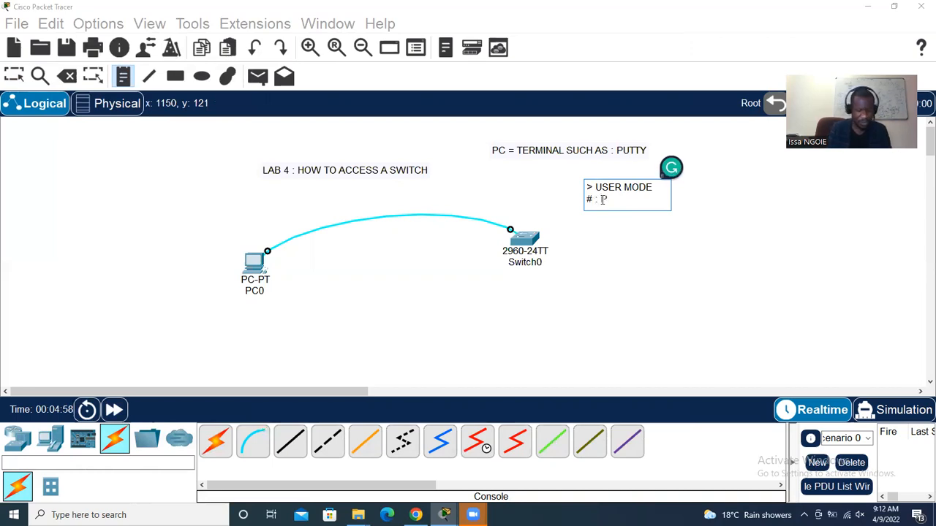
pyautogui.write('IVELEGDE')
pyautogui.press('Return')
pyautogui.write('MODE')
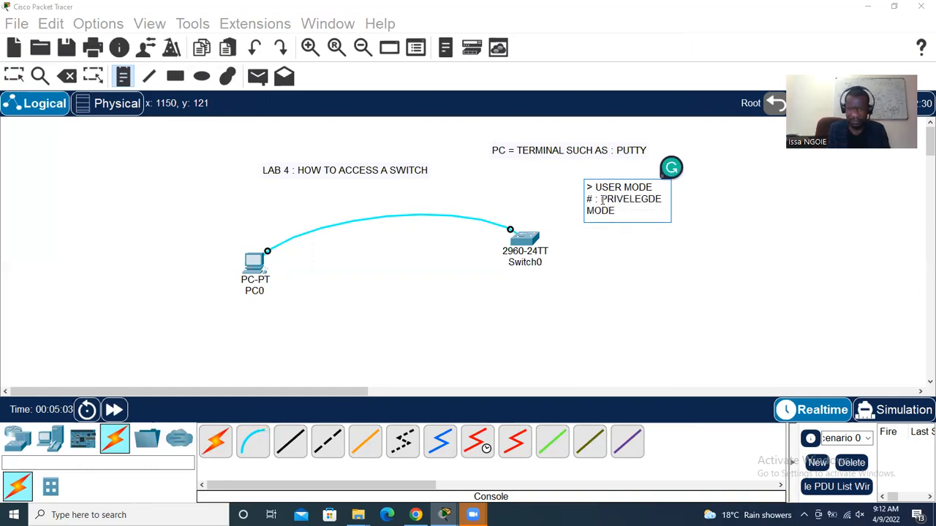
# Add the line 'SWITCH(CONF0: CONFIGURATION NMODE' to the note and commit it
pyautogui.press('Return')
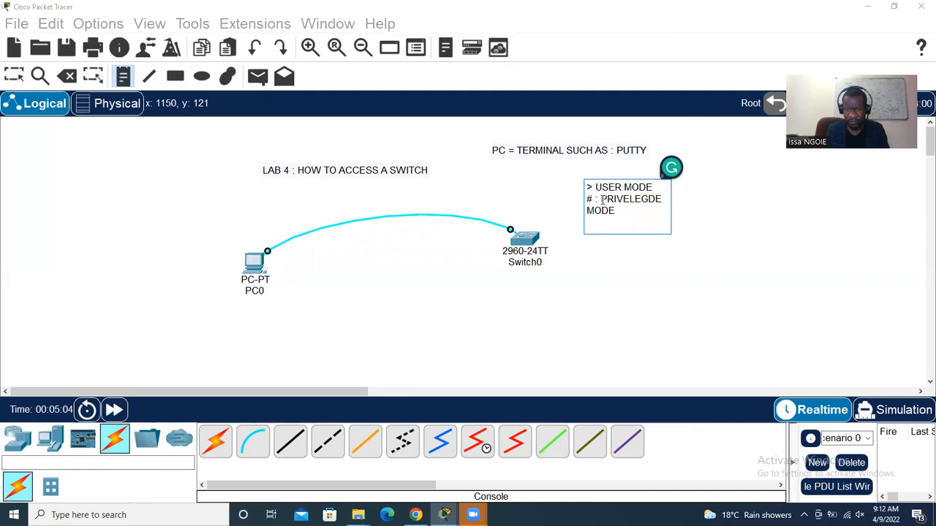
pyautogui.press('Return')
pyautogui.write('CONF')
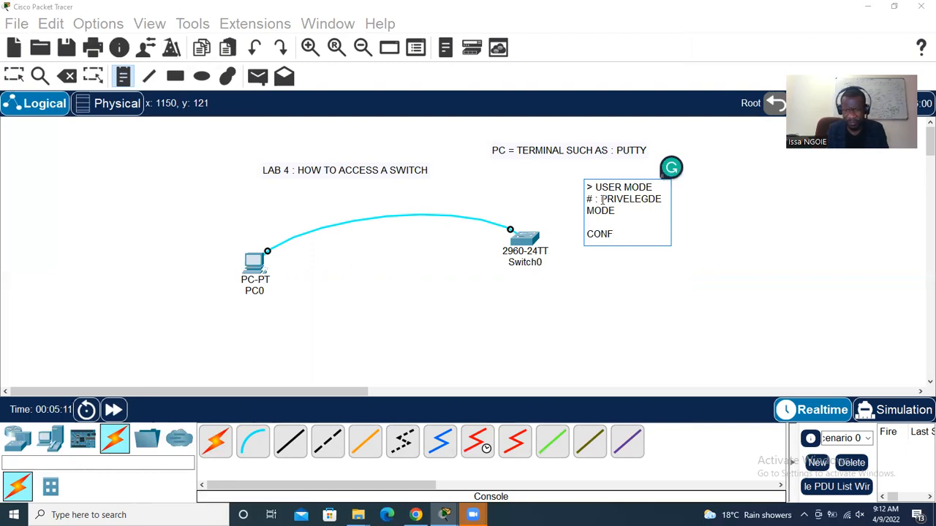
pyautogui.press('BackSpace')
pyautogui.press('BackSpace')
pyautogui.press('BackSpace')
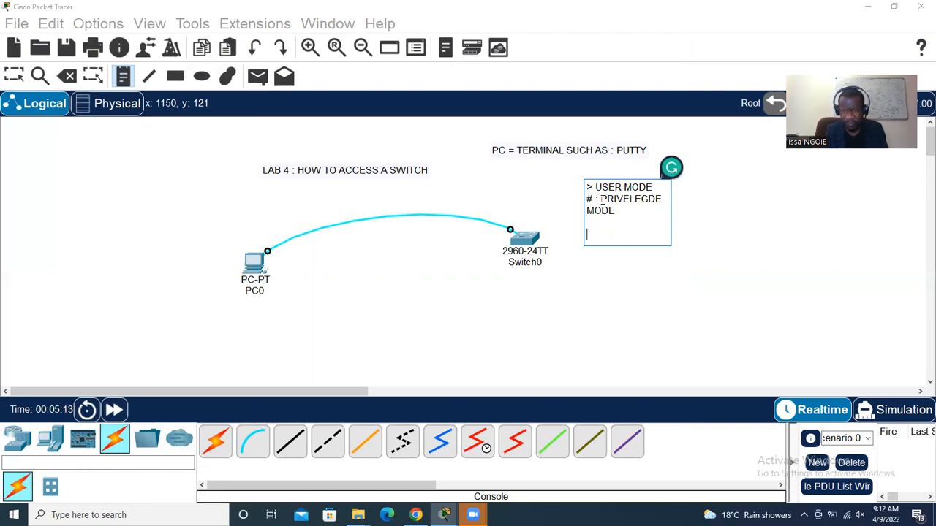
pyautogui.write('SWITCH(CONF0')
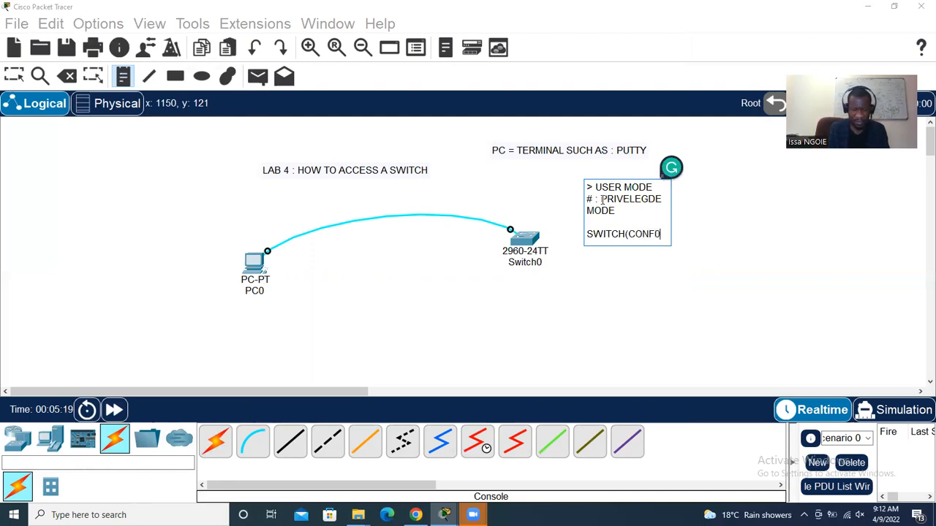
pyautogui.write(': CONFIGURATION NMODE')
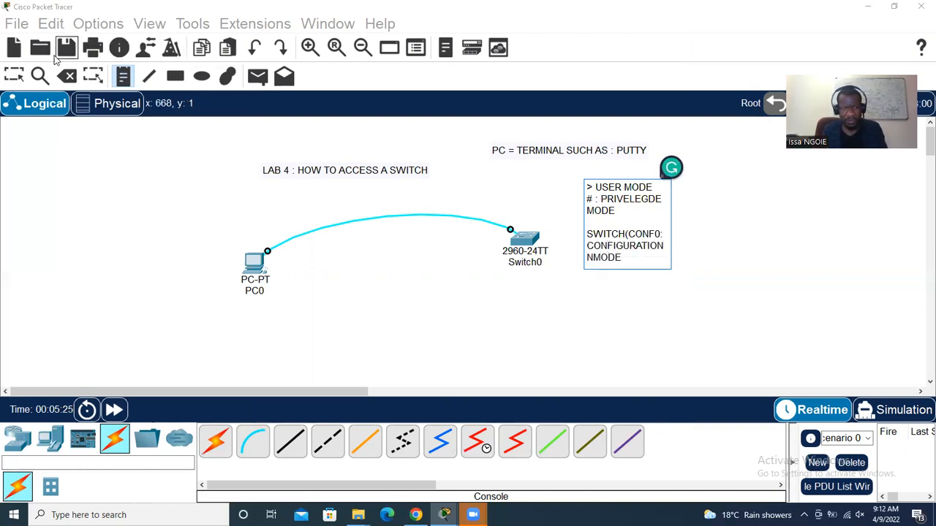
pyautogui.click(752, 259)
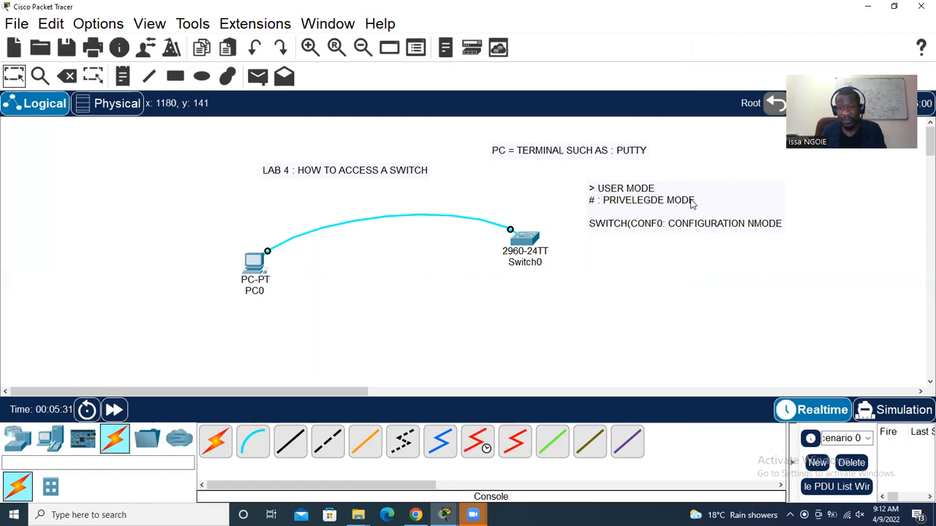
# Correct the mode note's configuration label to 'SWITCH(CONF):'
pyautogui.doubleClick(662, 229)
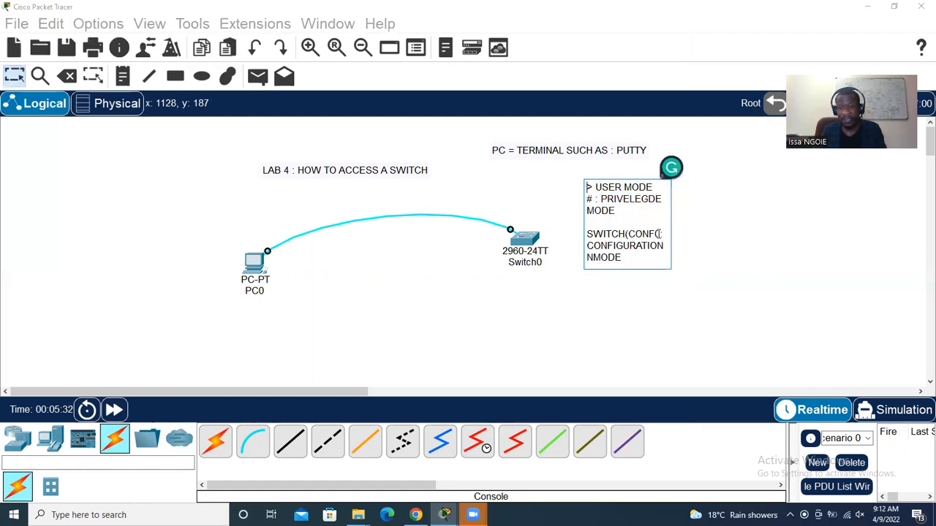
pyautogui.write(':')
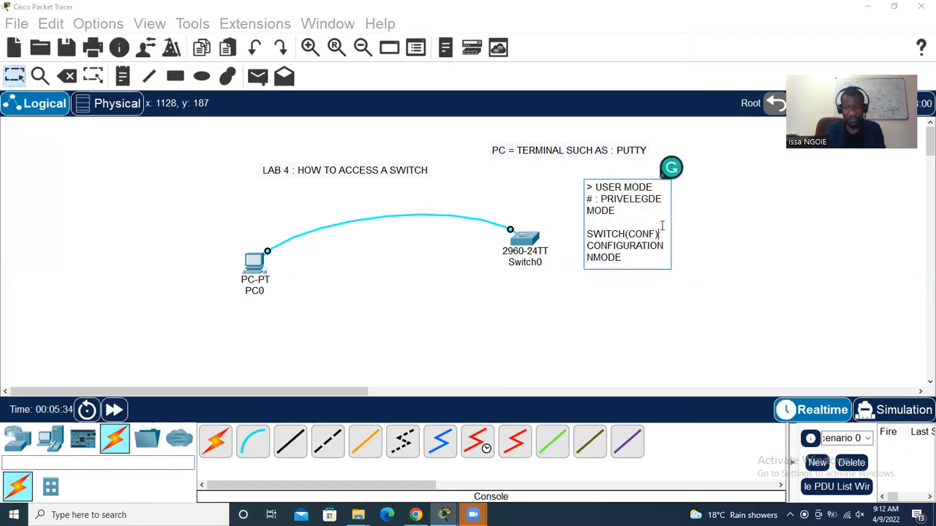
pyautogui.click(15, 76)
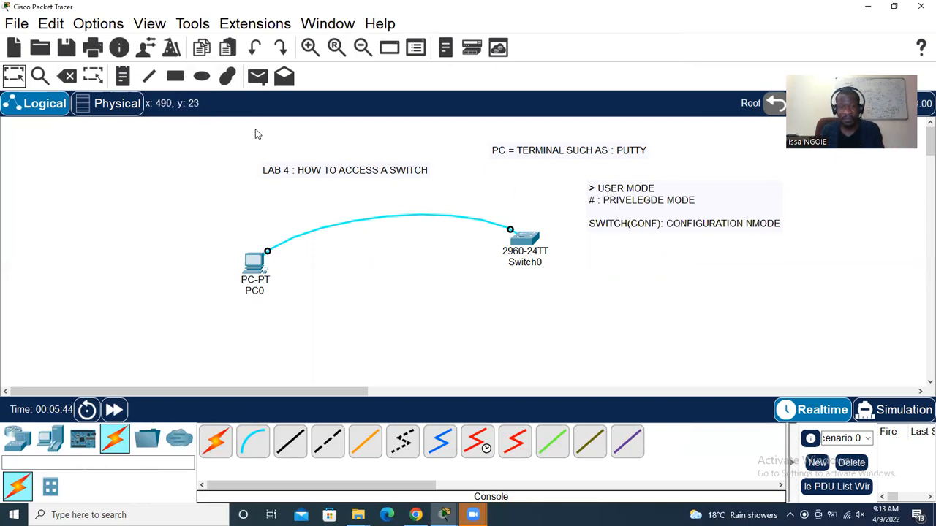
pyautogui.click(123, 76)
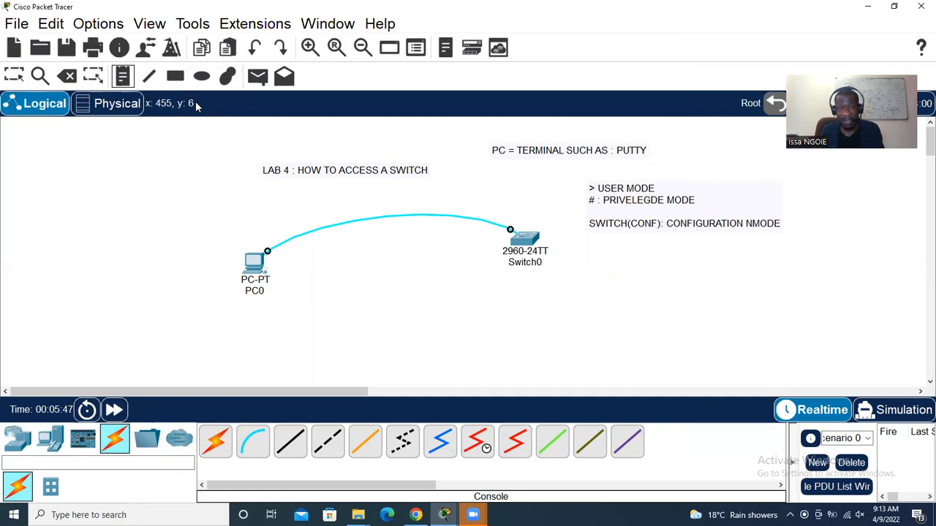
pyautogui.click(14, 76)
# Add '(ENABLE)' on a new line under USER MODE in the note
pyautogui.doubleClick(650, 188)
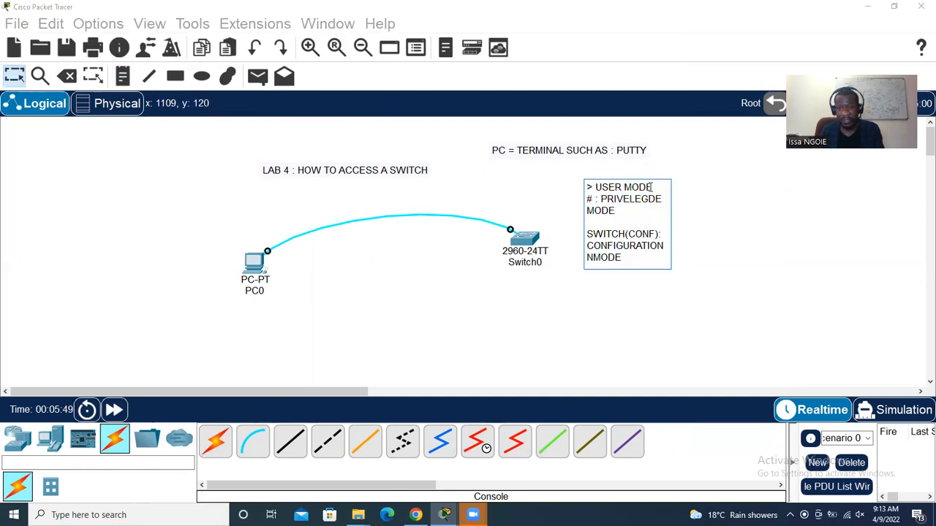
pyautogui.press('Return')
pyautogui.write('iEN')
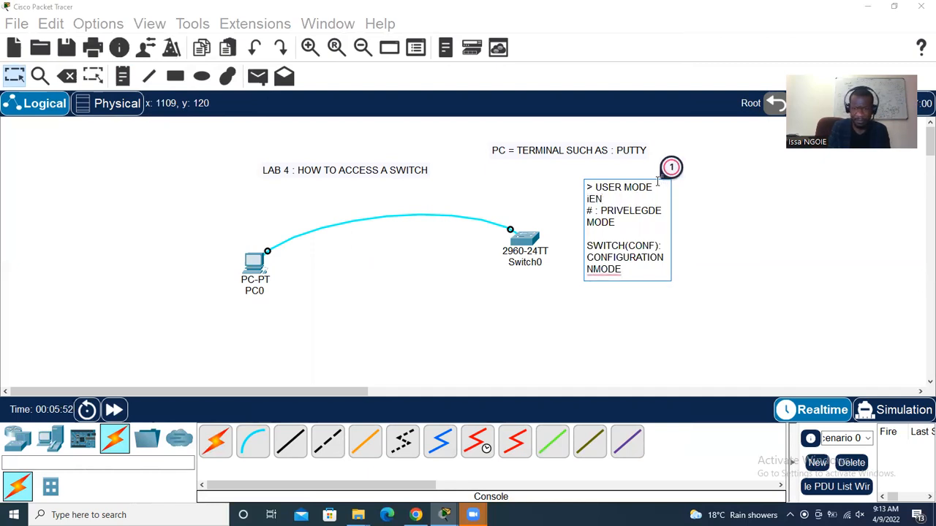
pyautogui.write('ABLE')
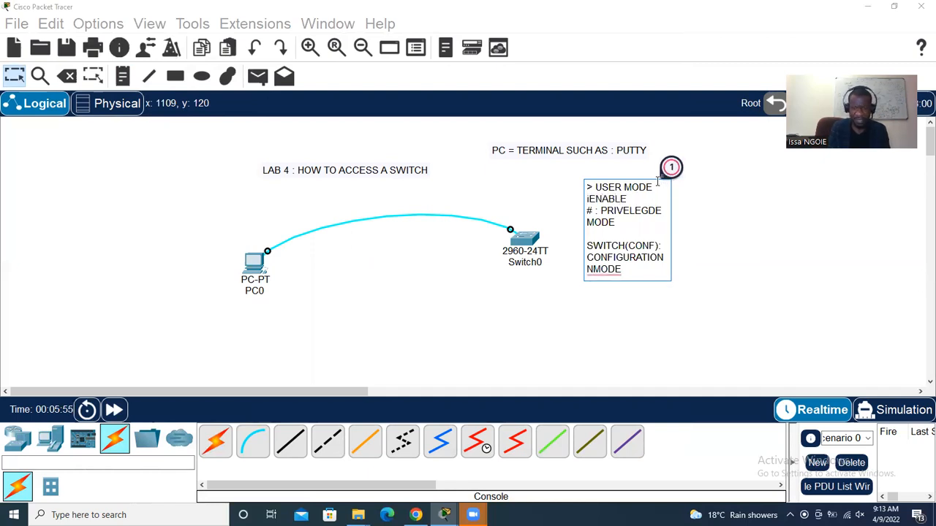
pyautogui.click(589, 201)
pyautogui.press('BackSpace')
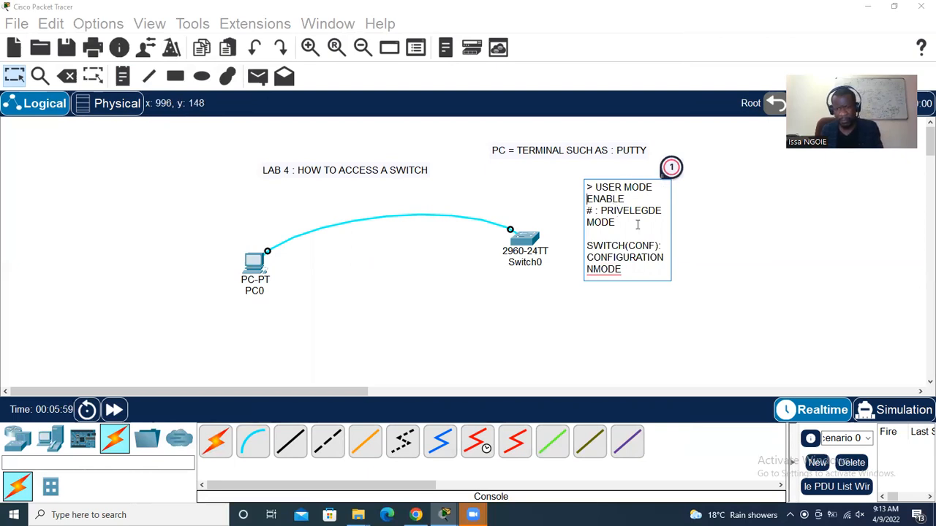
pyautogui.click(14, 77)
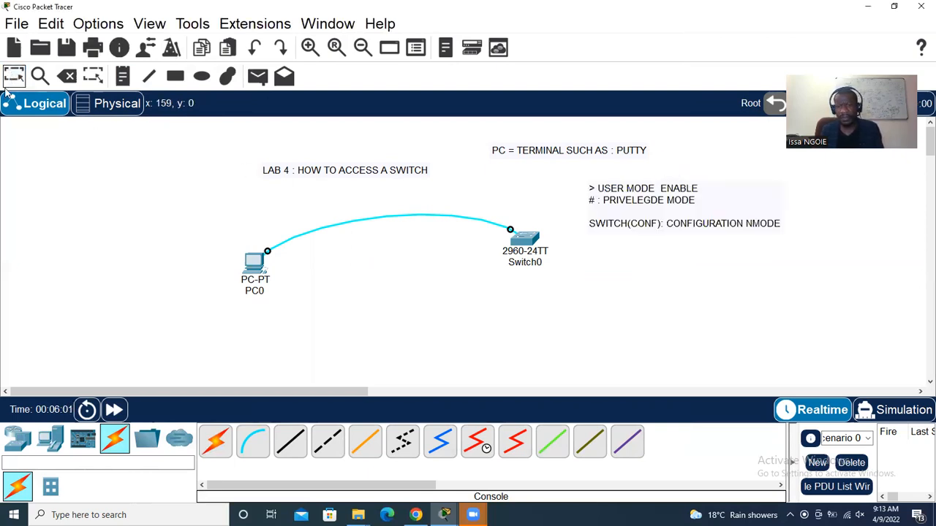
pyautogui.click(677, 193)
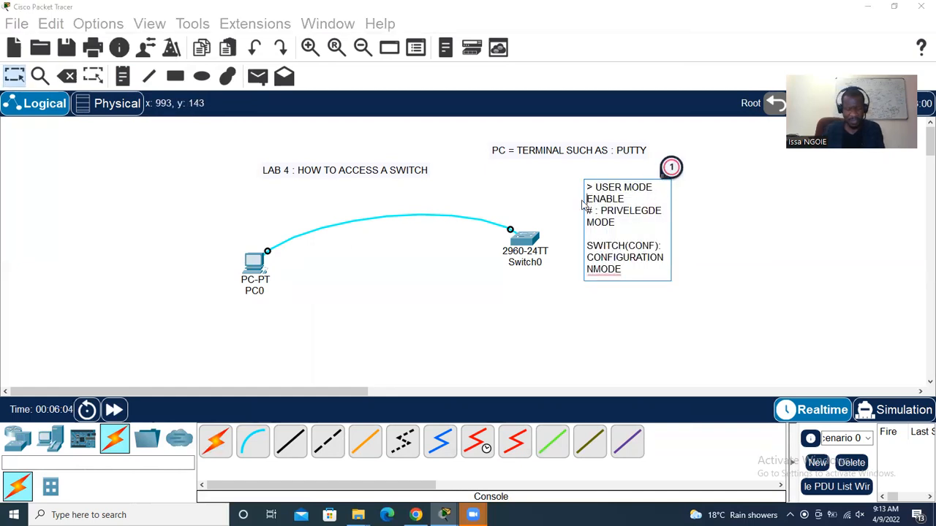
pyautogui.click(586, 199)
pyautogui.write('(')
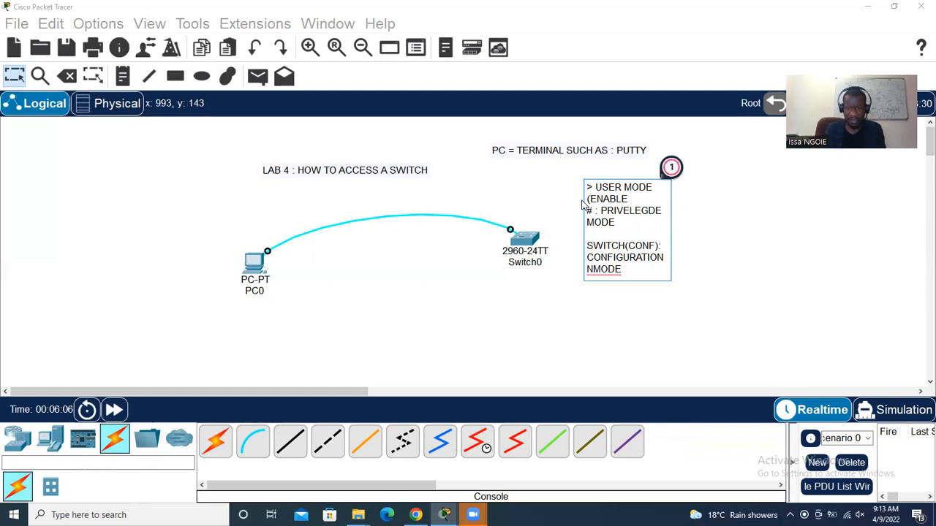
pyautogui.click(628, 198)
pyautogui.write(')')
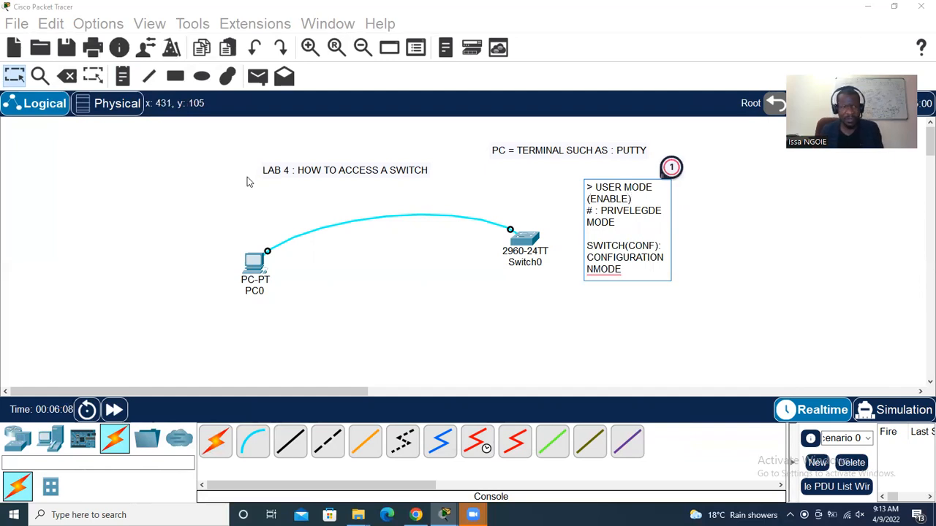
pyautogui.click(20, 82)
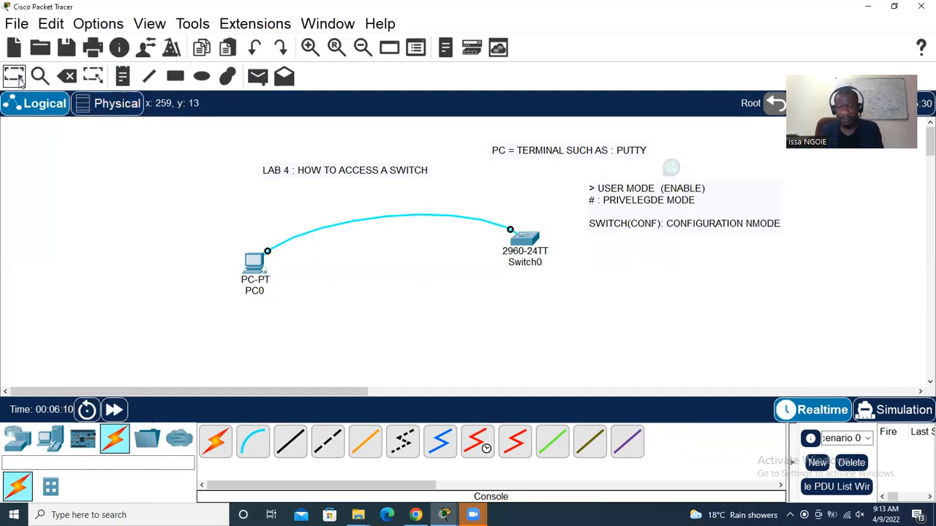
# Append '(EXIT)' after PRIVELEGDE MODE in the note
pyautogui.doubleClick(605, 207)
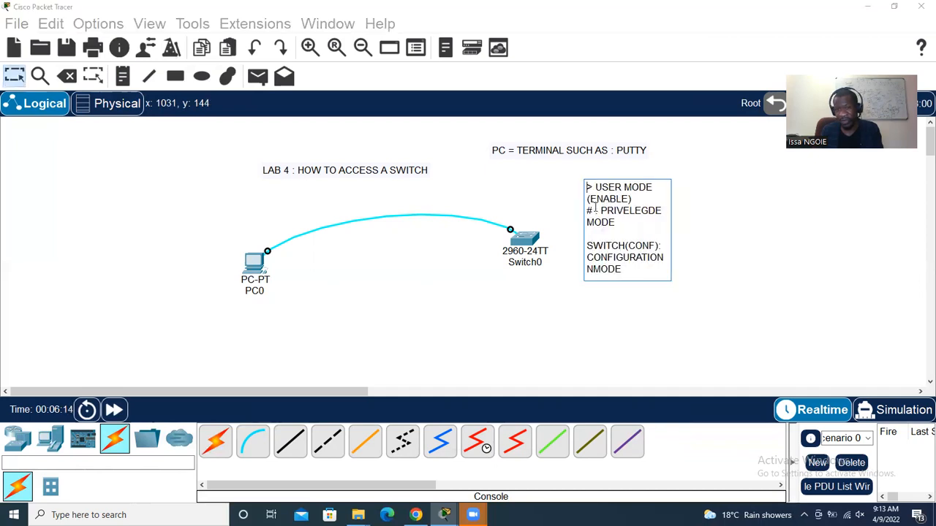
pyautogui.click(616, 223)
pyautogui.write('(EXIT')
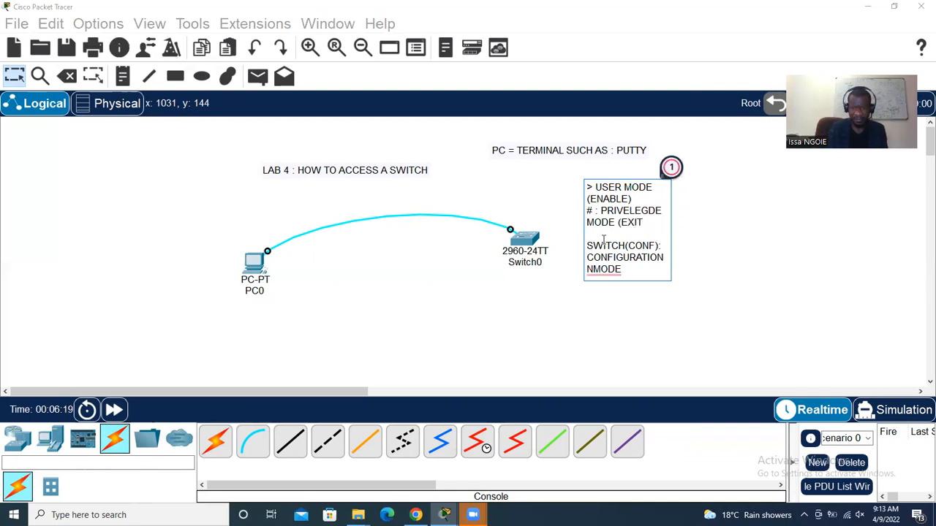
pyautogui.write(')')
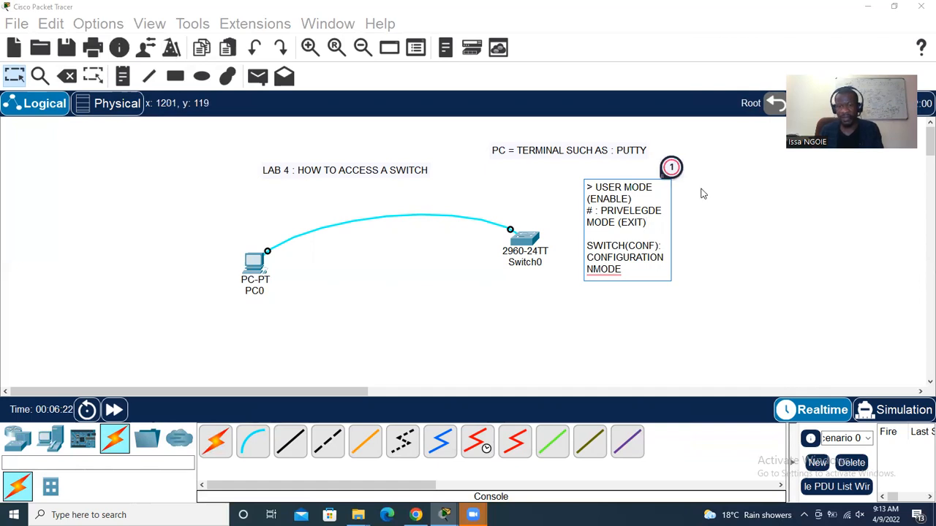
pyautogui.click(529, 207)
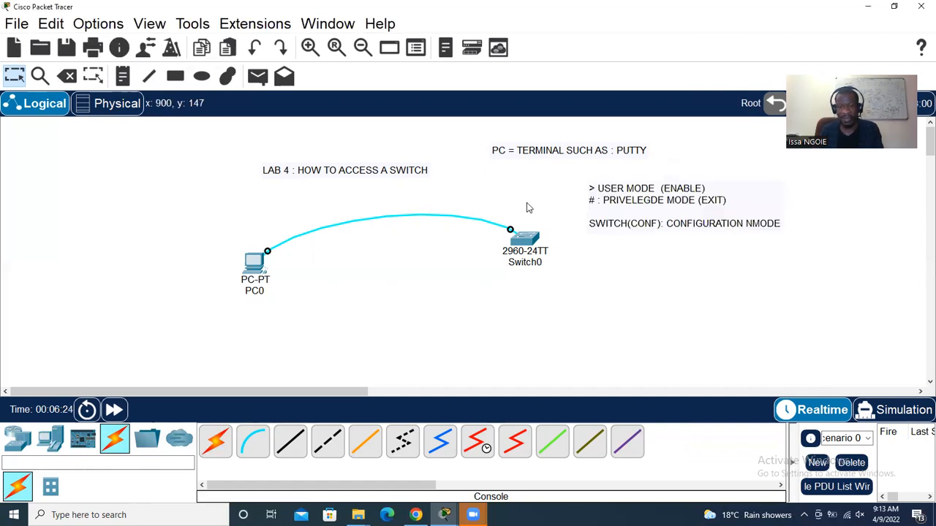
# In PC0's terminal, run ENABLE and then EXIT to end the switch session
pyautogui.moveTo(443, 515)
pyautogui.click(492, 456)
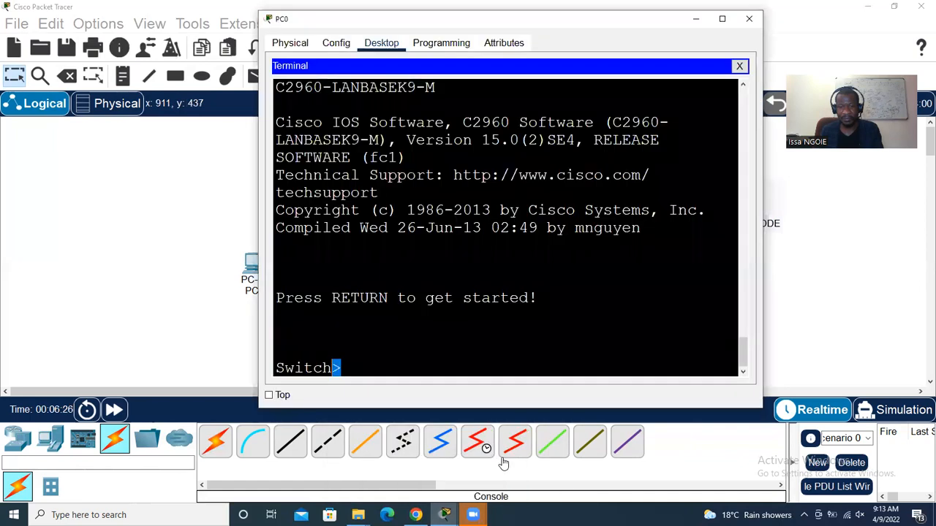
pyautogui.write('ENABLE')
pyautogui.press('Return')
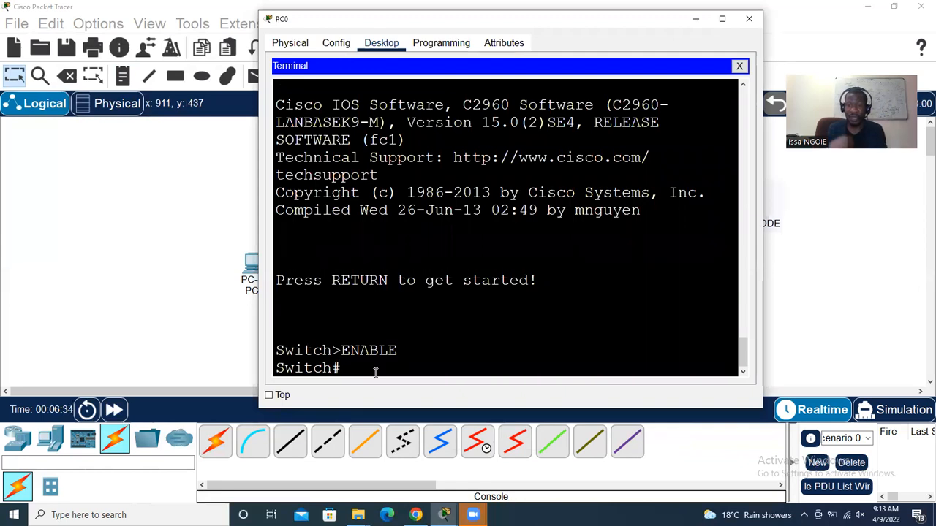
pyautogui.write('EXIT')
pyautogui.press('Return')
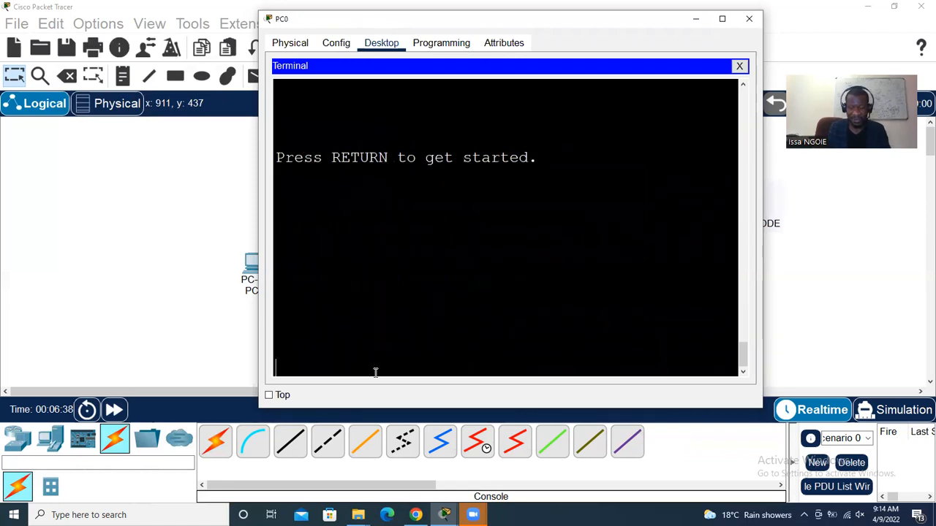
# Start a new console session and run ENABLE, EXIT, ENABLE, ending at Switch#
pyautogui.press('Return')
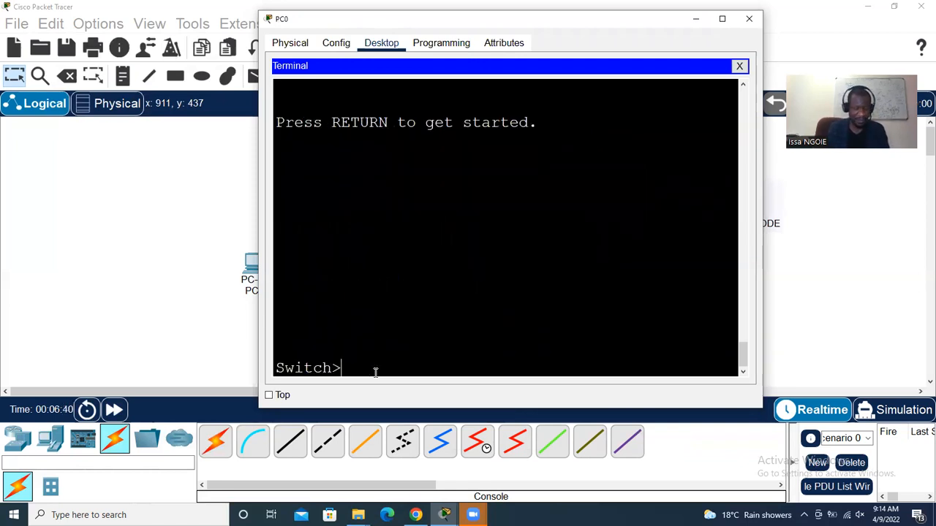
pyautogui.write('ENABLE')
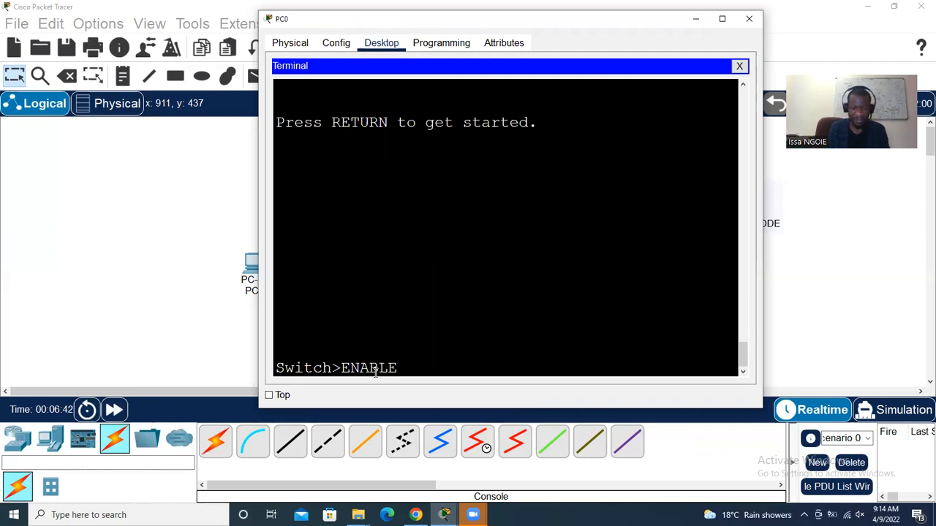
pyautogui.press('Return')
pyautogui.write('EXIT')
pyautogui.press('Return')
pyautogui.press('Return')
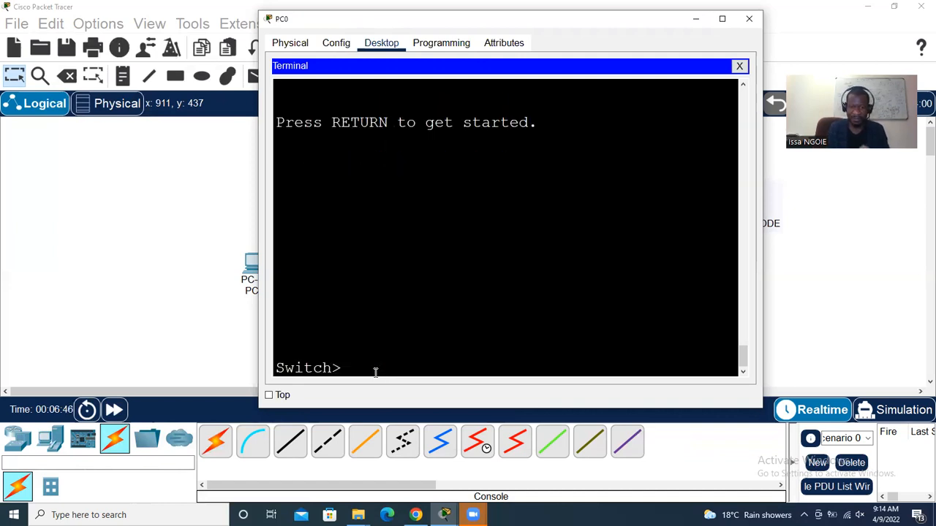
pyautogui.write('ENABLE')
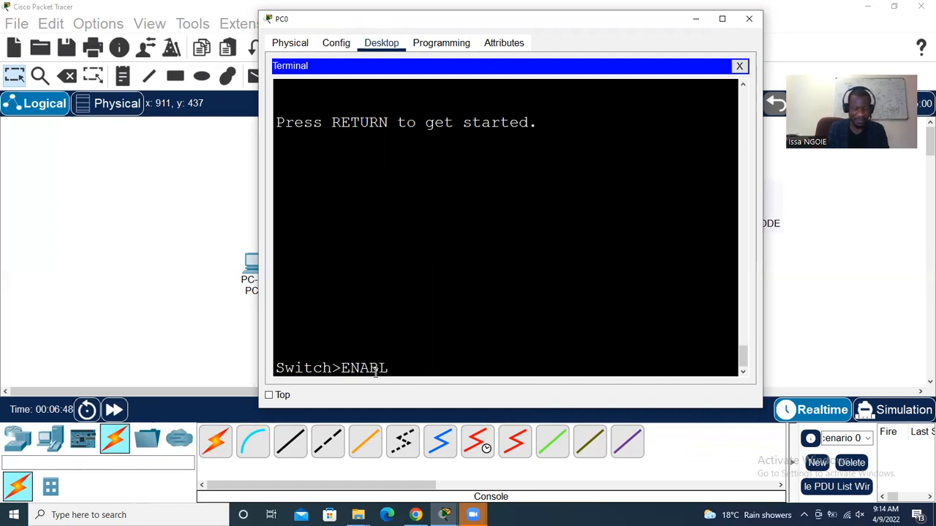
pyautogui.press('Return')
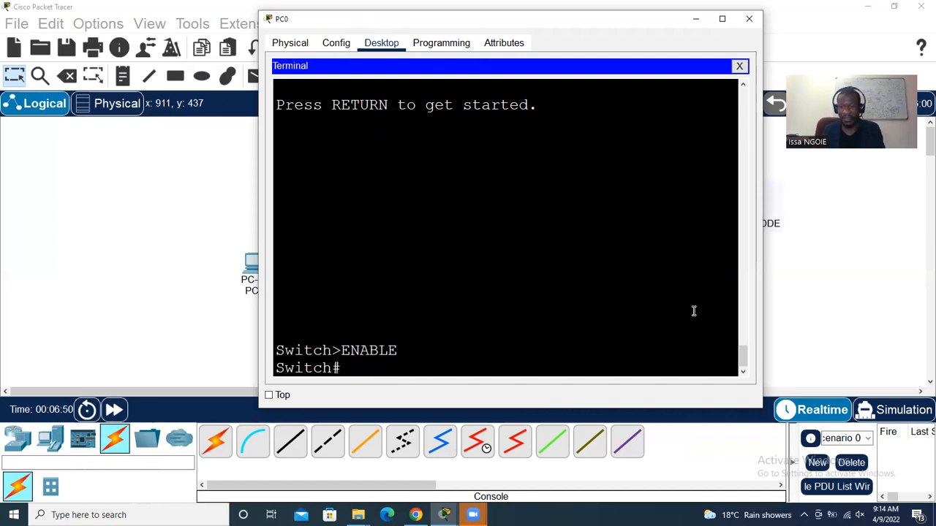
pyautogui.click(852, 312)
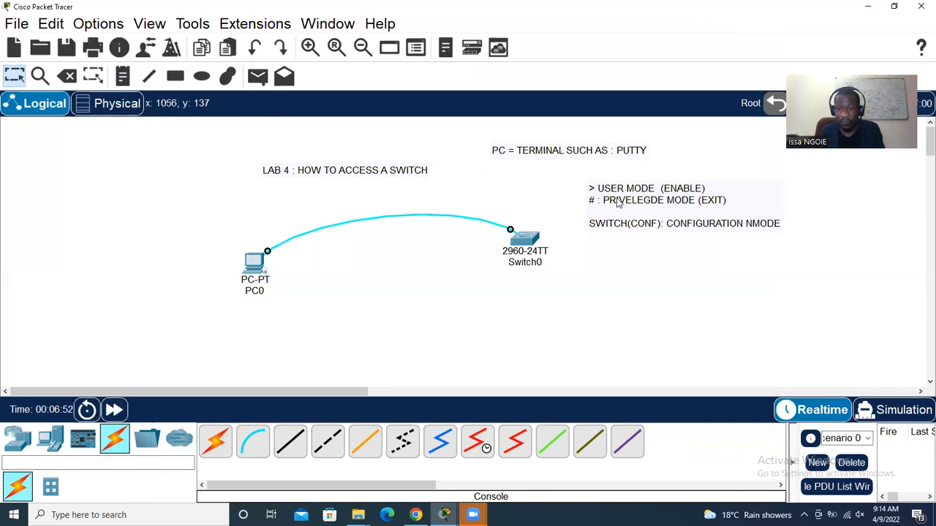
# Fix PRIVELEDGE and NMODE in the note and append ': CONFIGURE TERMINAL' to line three
pyautogui.doubleClick(658, 204)
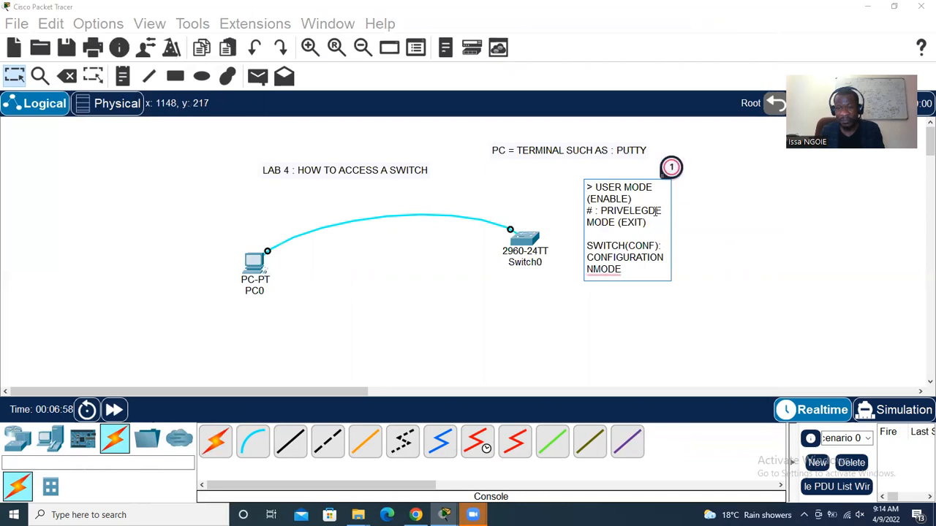
pyautogui.press('BackSpace')
pyautogui.press('BackSpace')
pyautogui.write('DG')
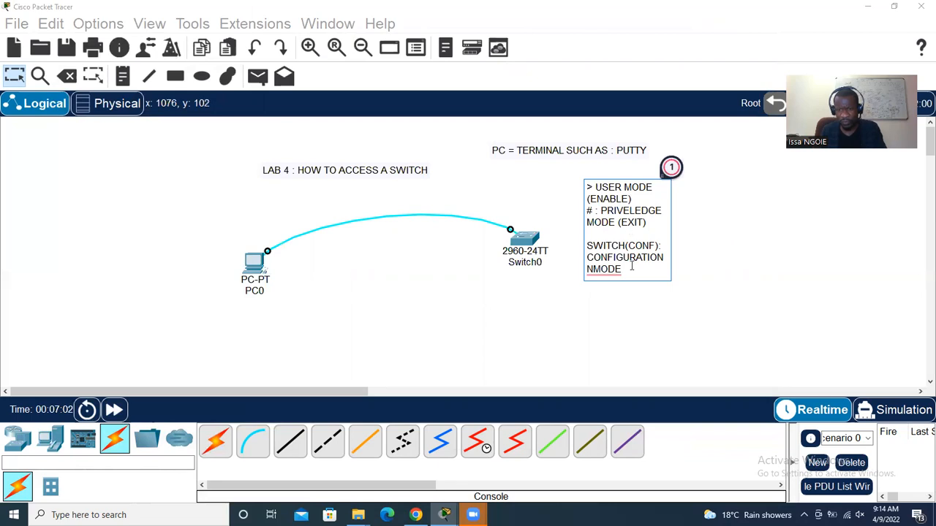
pyautogui.click(594, 270)
pyautogui.press('BackSpace')
pyautogui.click(629, 271)
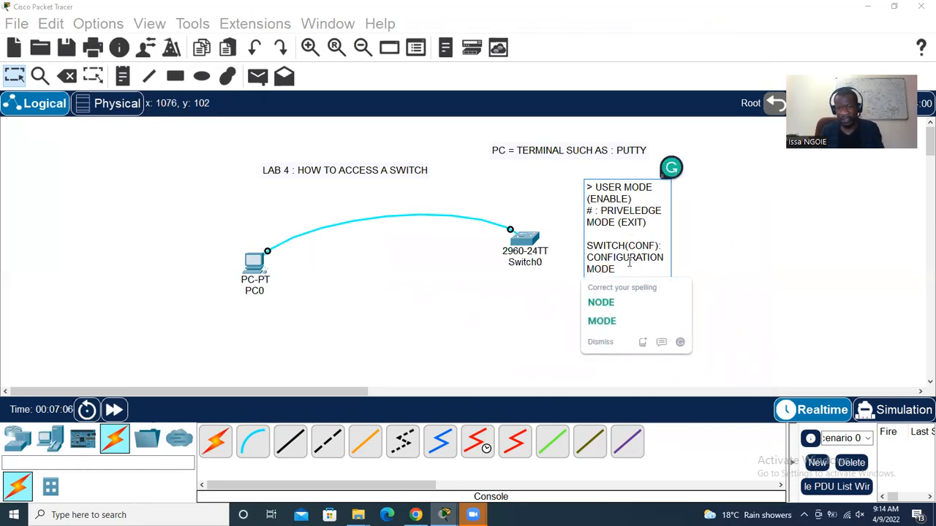
pyautogui.write(':')
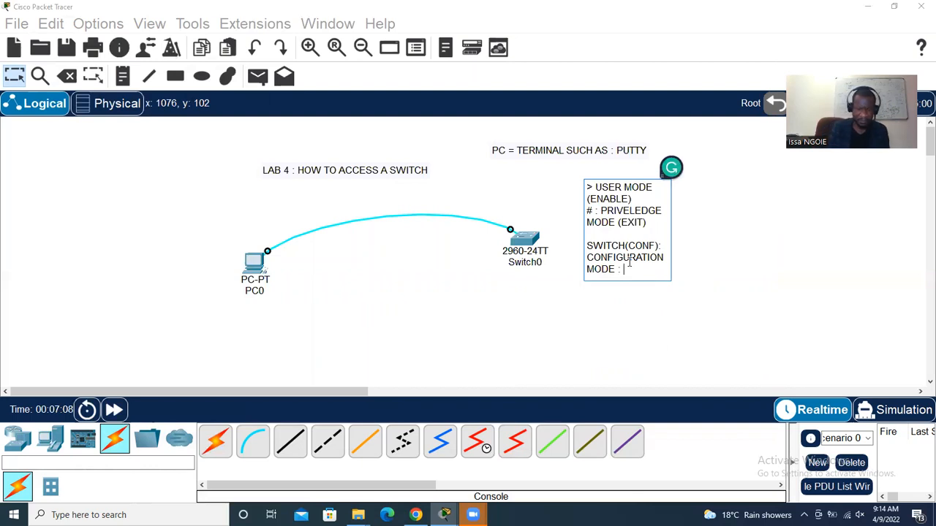
pyautogui.write(' CONFIGU')
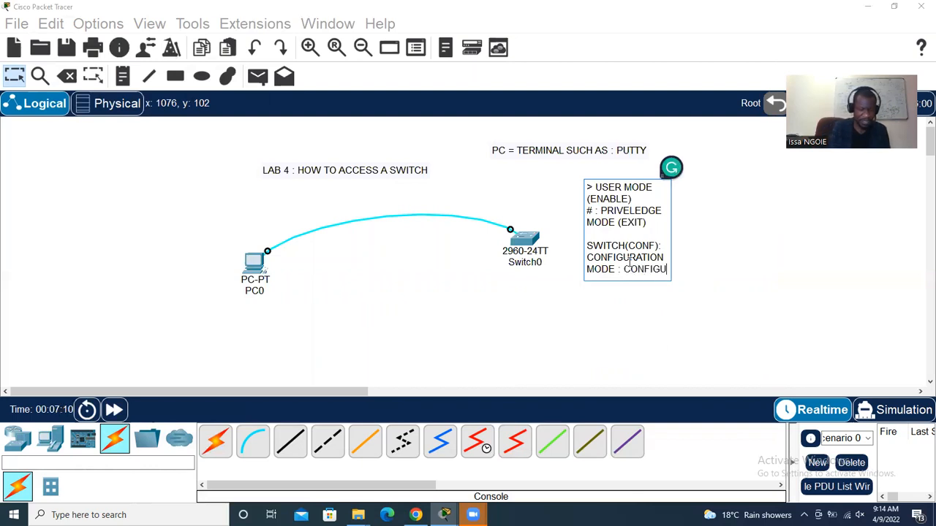
pyautogui.write('RE TERMINAL')
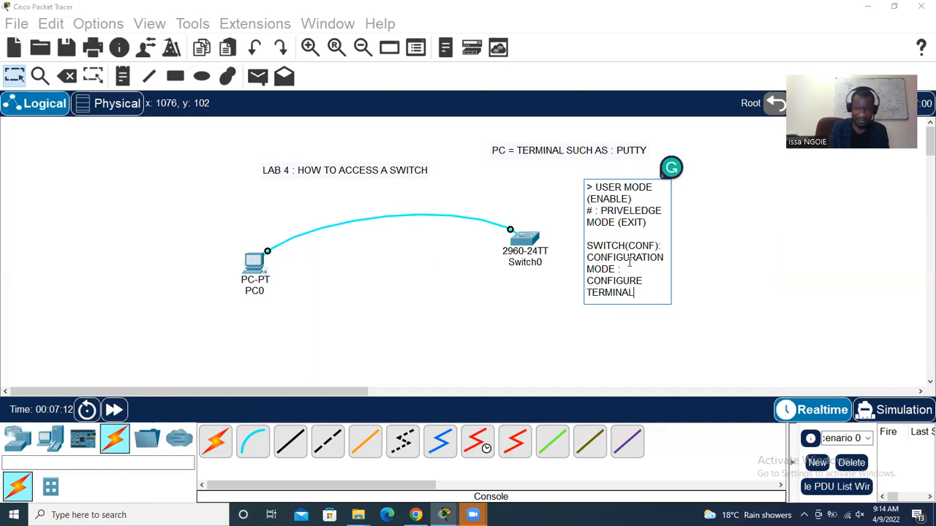
pyautogui.click(754, 297)
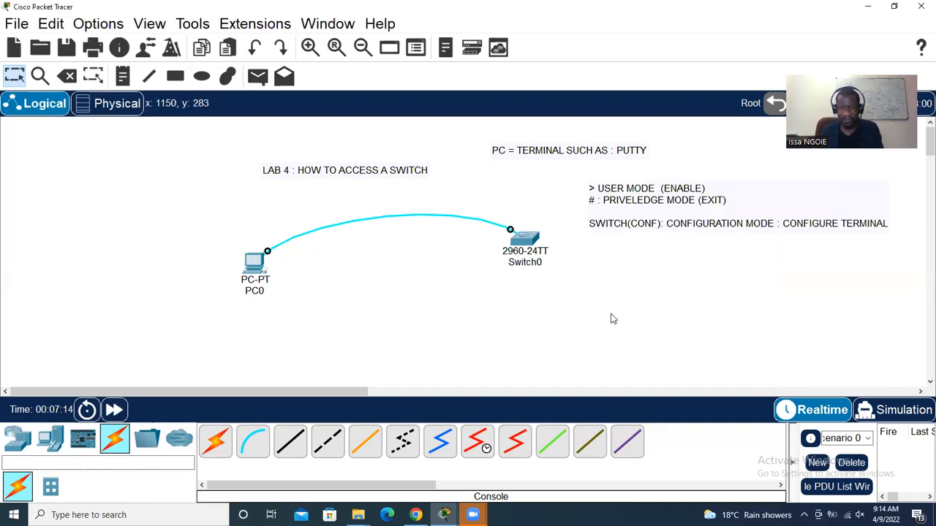
pyautogui.click(255, 260)
# Enter configuration mode with 'configure terminal', Tab-completing CONFIG and TER
pyautogui.write('CO')
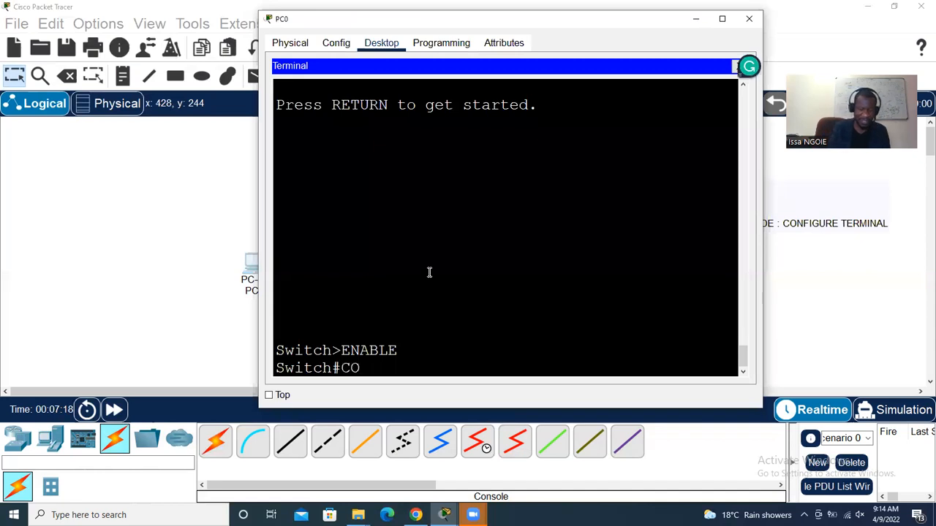
pyautogui.write('NFIG')
pyautogui.press('Tab')
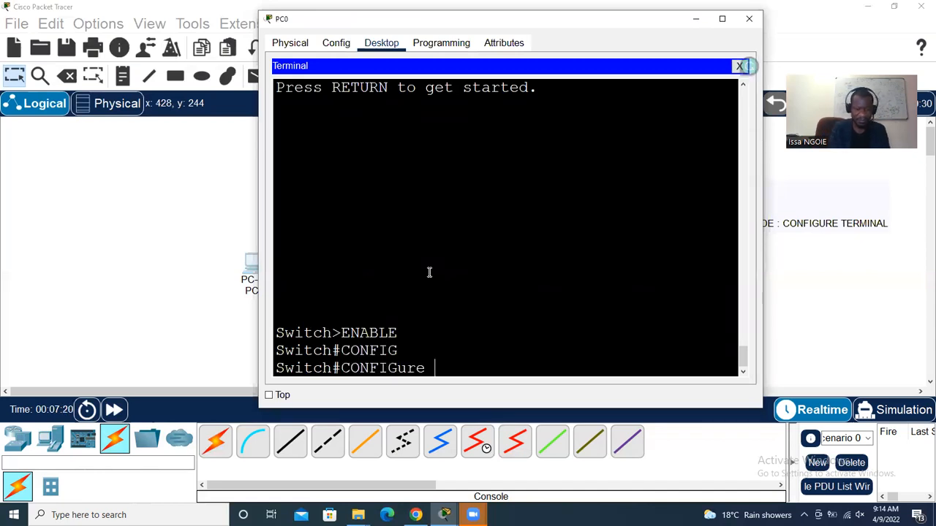
pyautogui.write('TER')
pyautogui.press('Tab')
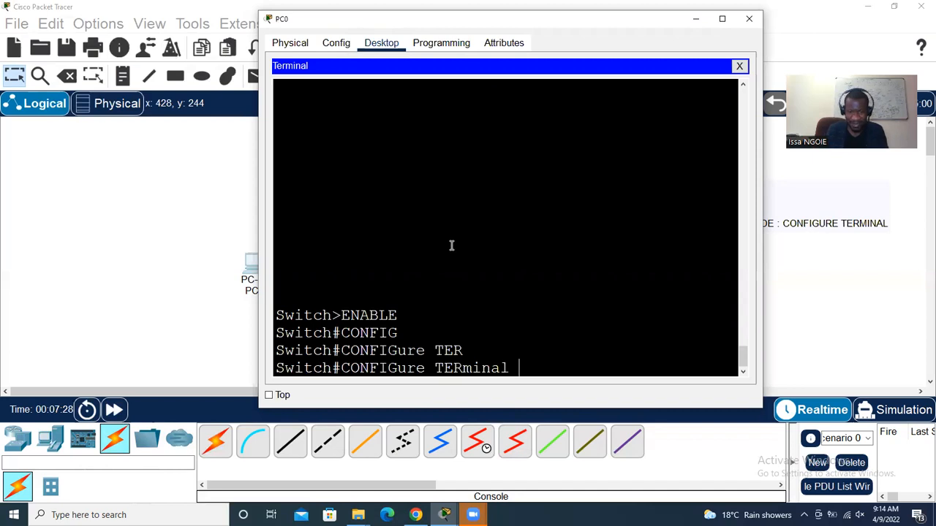
pyautogui.press('Return')
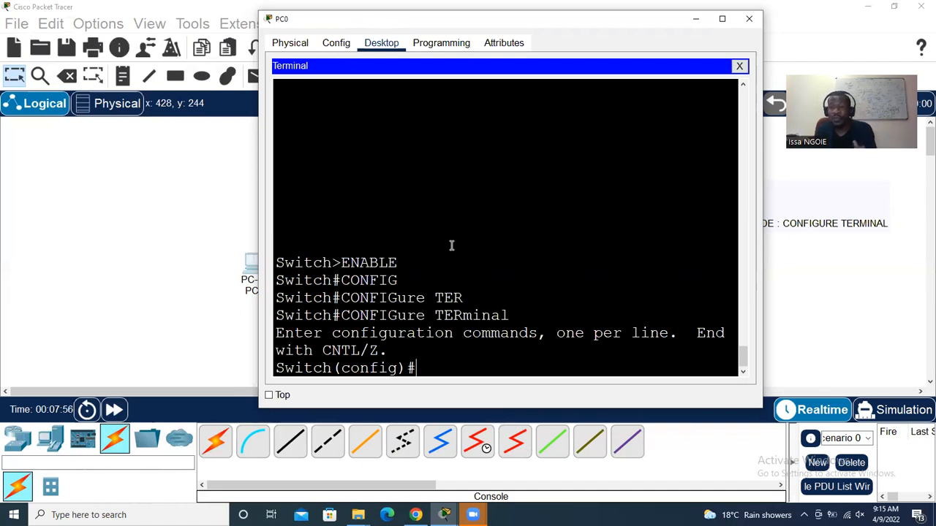
# Exit configuration mode and the switch session, then close PC0's window
pyautogui.write('EXIT')
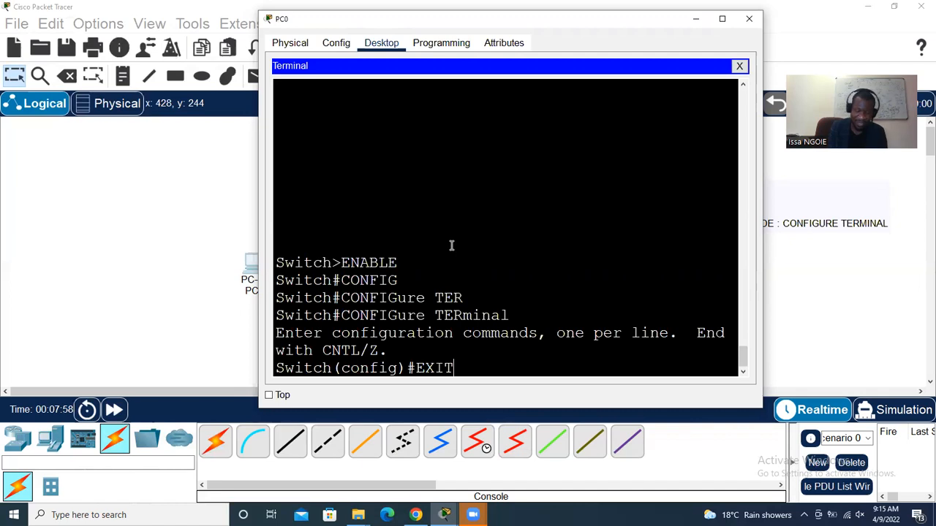
pyautogui.press('Return')
pyautogui.press('Return')
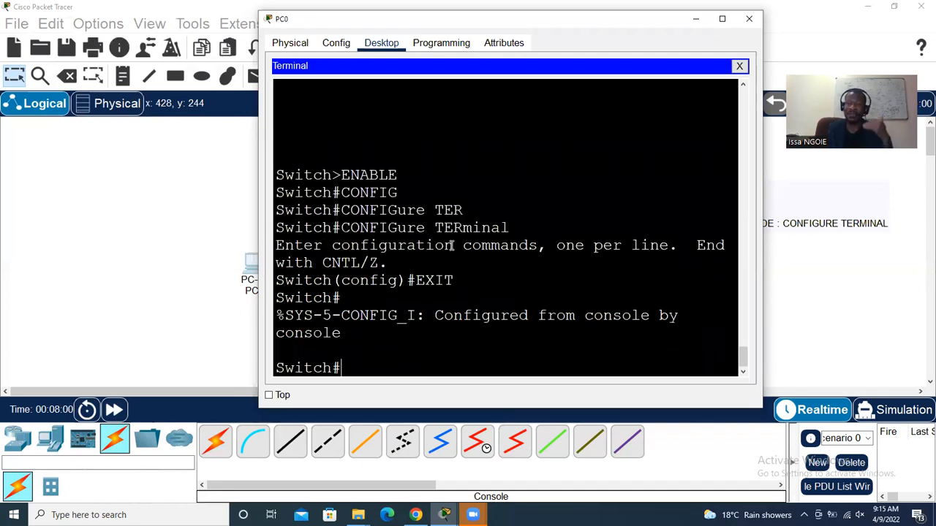
pyautogui.write('EXIT')
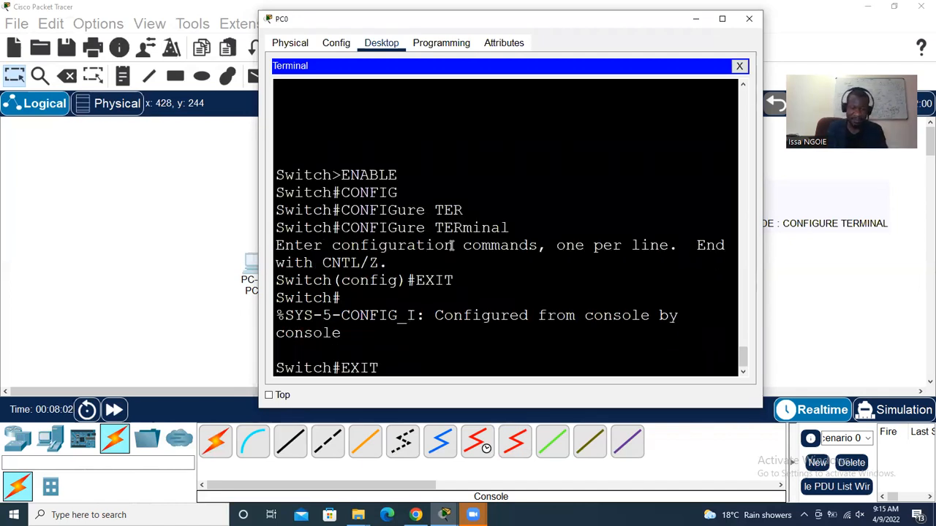
pyautogui.press('Return')
pyautogui.press('Return')
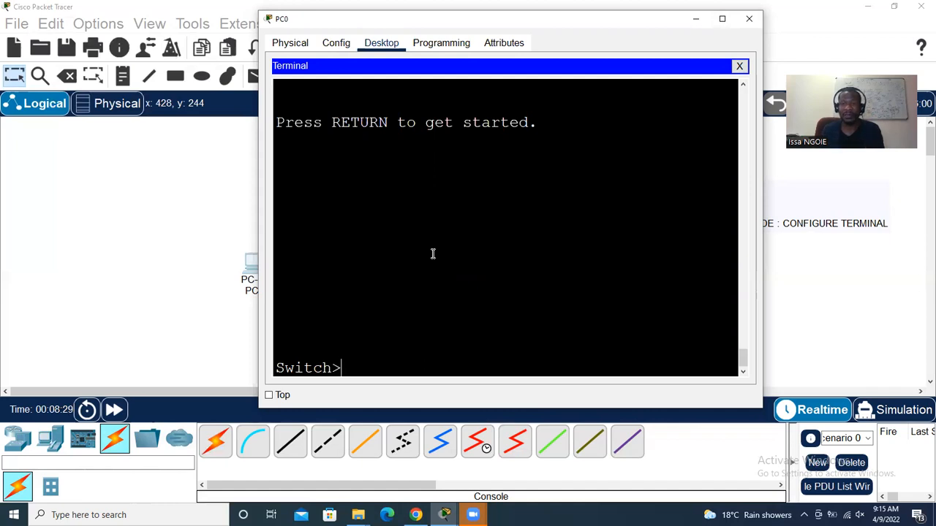
pyautogui.click(756, 23)
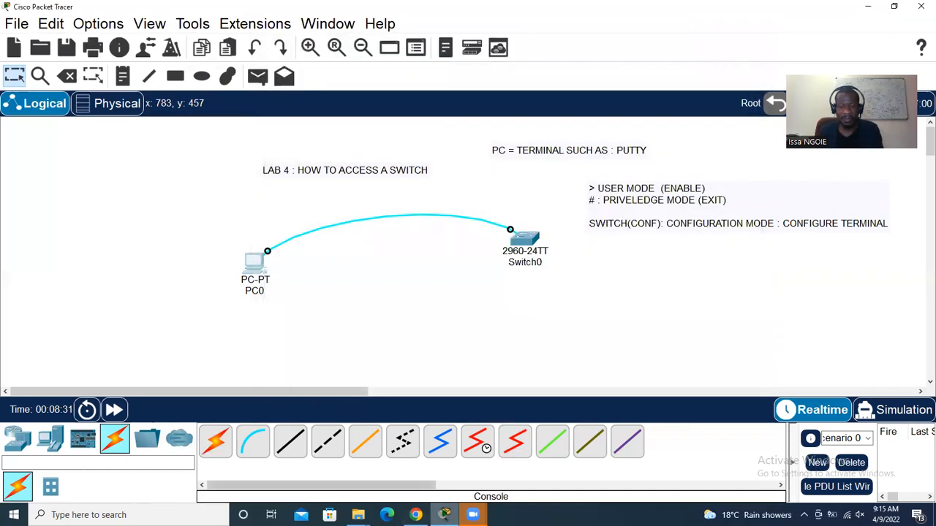
pyautogui.click(415, 515)
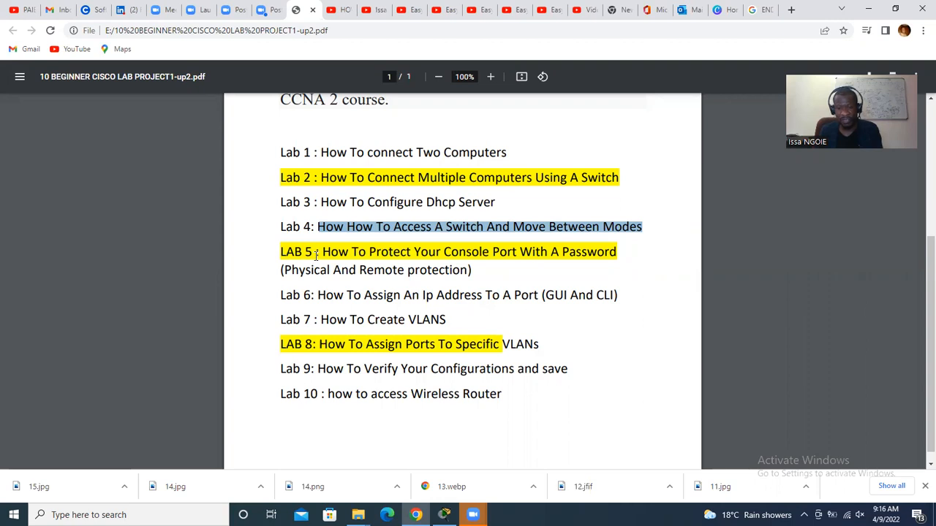
pyautogui.click(444, 515)
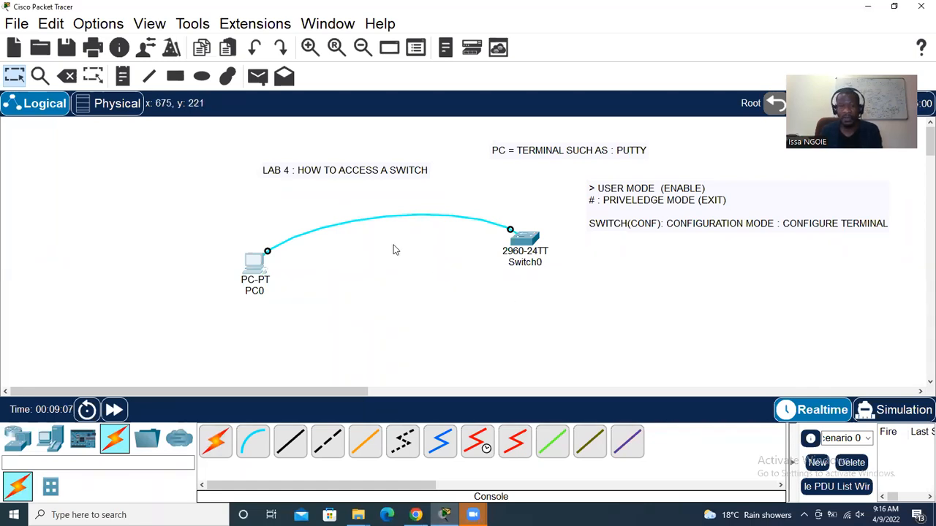
# Place a new note below the mode notes starting with 'LINE CONSOLE 0'
pyautogui.click(122, 76)
pyautogui.click(665, 262)
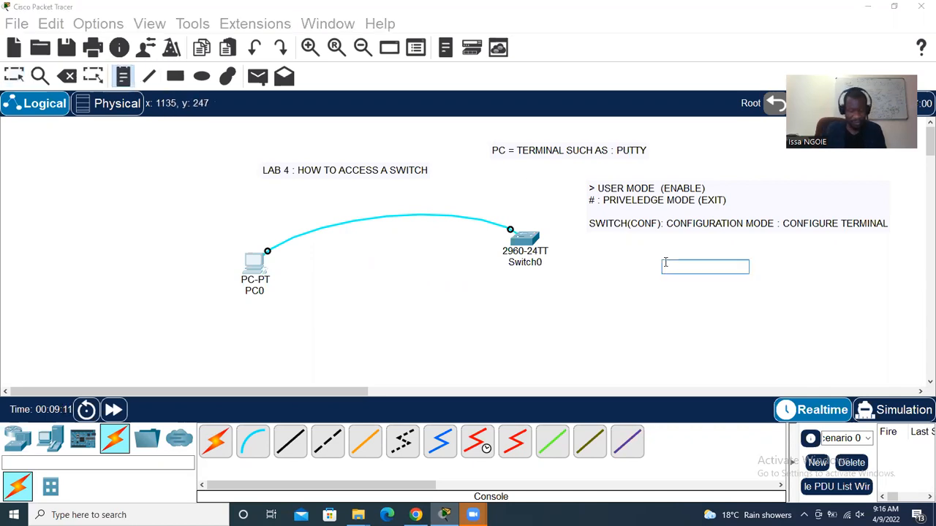
pyautogui.write('LINE CONSOLE 0')
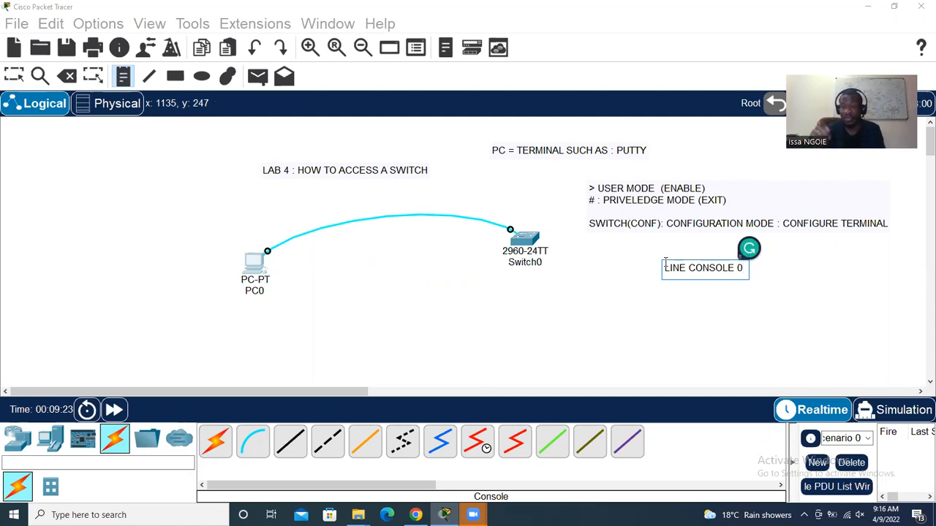
pyautogui.press('Return')
# Add a PASSWORD line with the console password and a LOGIN line, then commit the note
pyautogui.write('PASSOWRD')
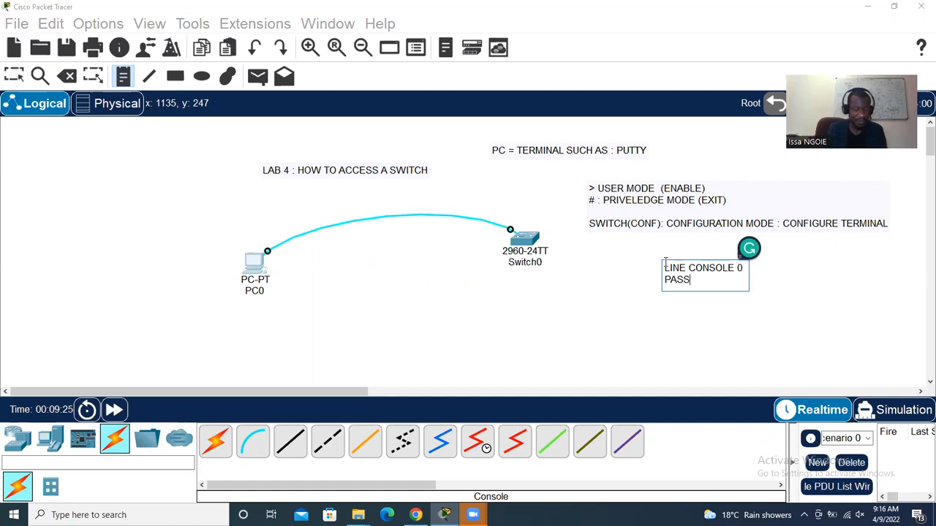
pyautogui.press('BackSpace')
pyautogui.press('BackSpace')
pyautogui.write('ORD')
pyautogui.press('BackSpace')
pyautogui.press('BackSpace')
pyautogui.press('BackSpace')
pyautogui.press('BackSpace')
pyautogui.press('BackSpace')
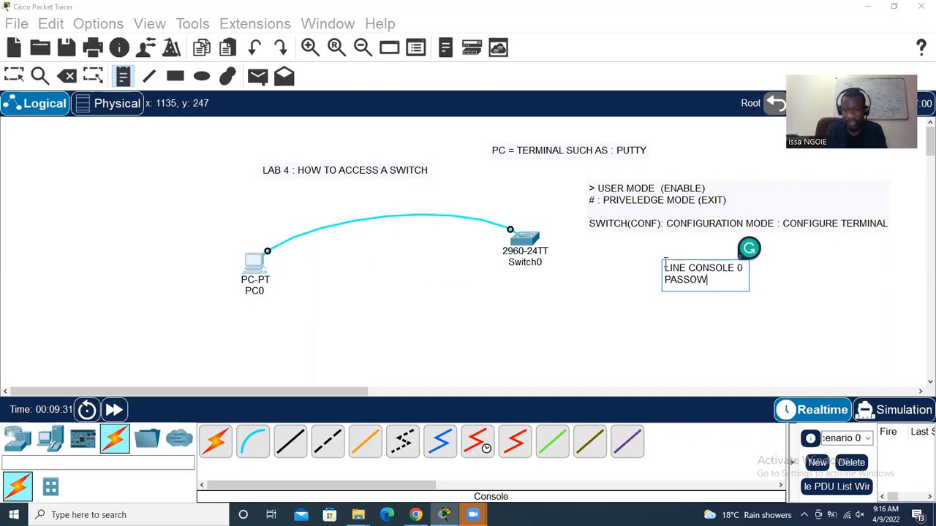
pyautogui.write('WORD CISCO')
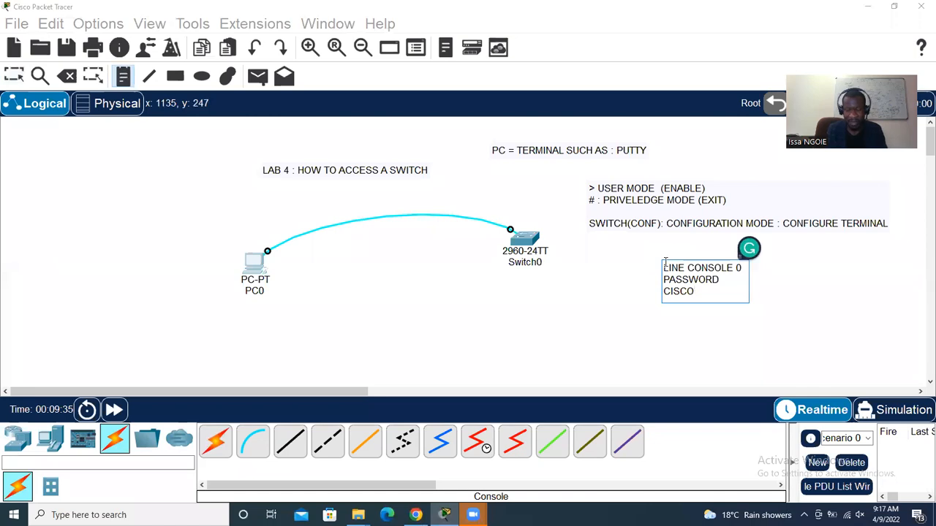
pyautogui.press('Return')
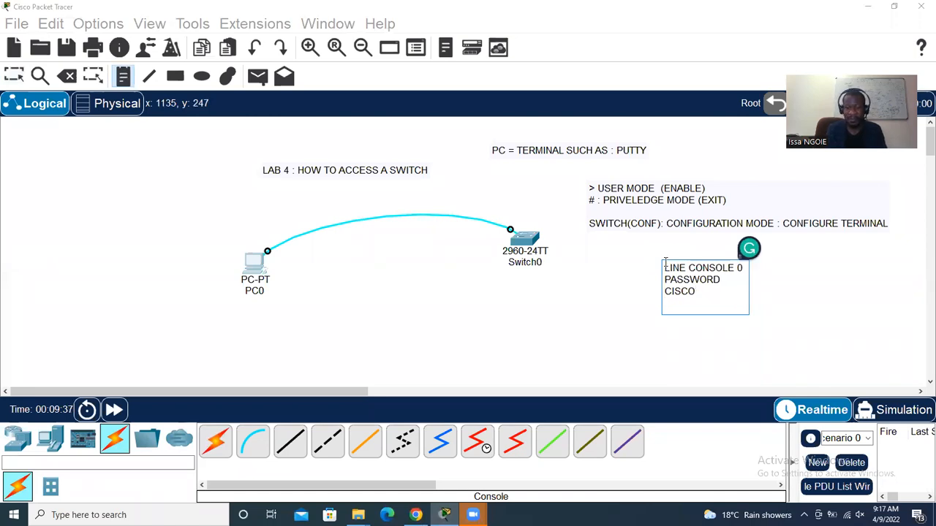
pyautogui.write('LOGIN')
pyautogui.press('Return')
pyautogui.click(16, 76)
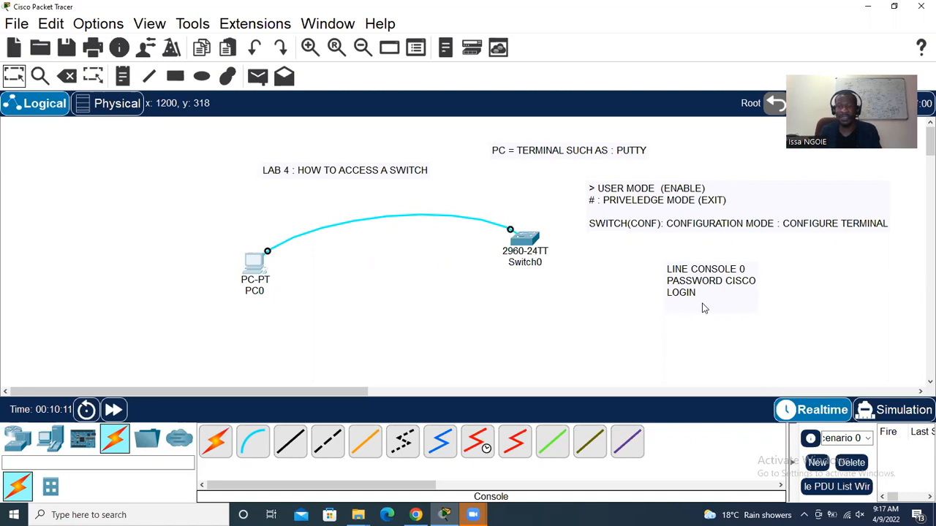
# Open PC0's Terminal with default serial settings and get a fresh switch prompt
pyautogui.click(254, 265)
pyautogui.click(460, 144)
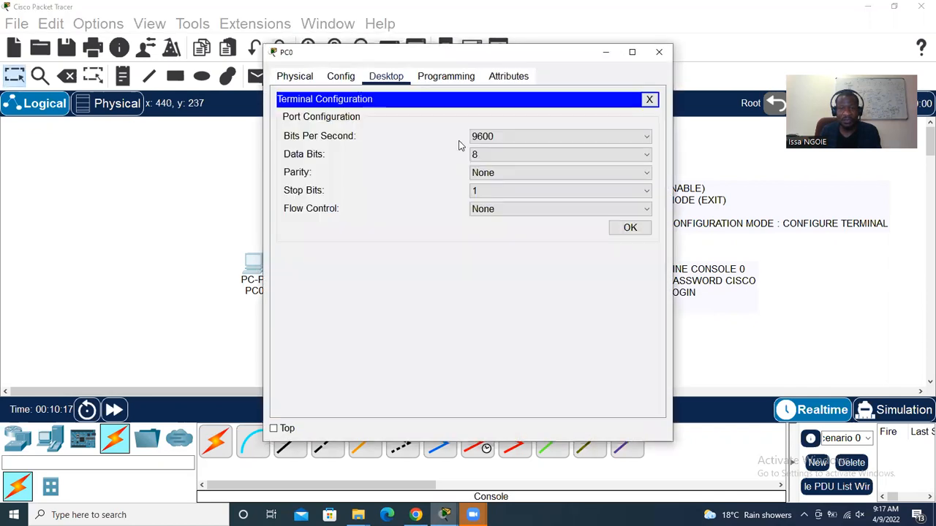
pyautogui.click(623, 227)
pyautogui.scroll(-20, 551, 317)
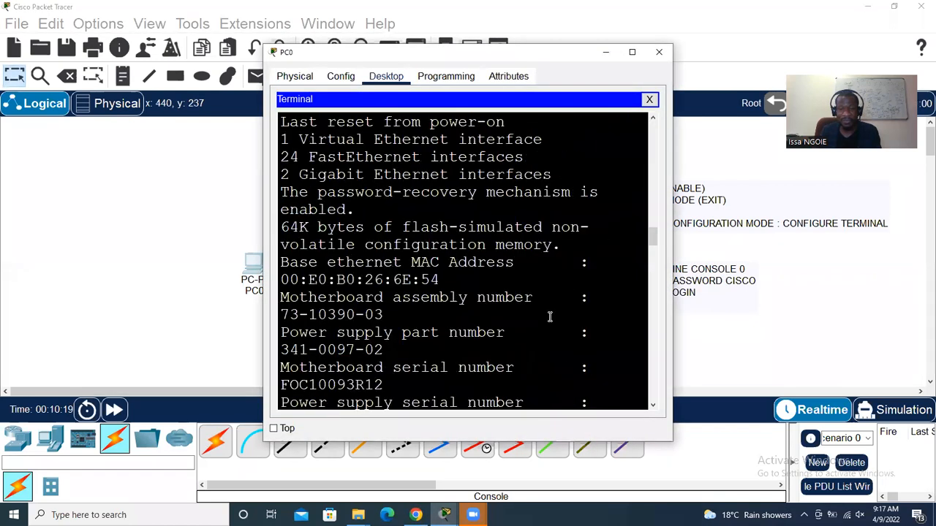
pyautogui.press('Return')
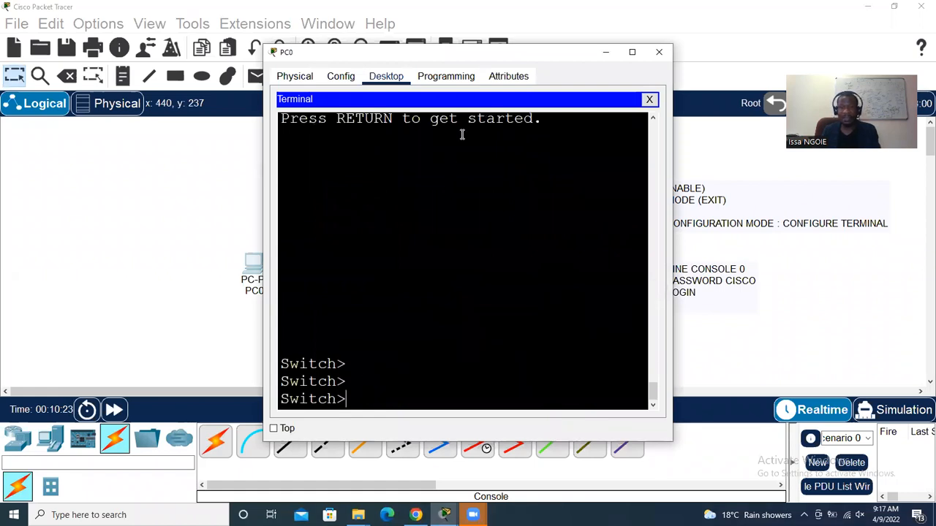
pyautogui.moveTo(522, 57); pyautogui.dragTo(380, 14)
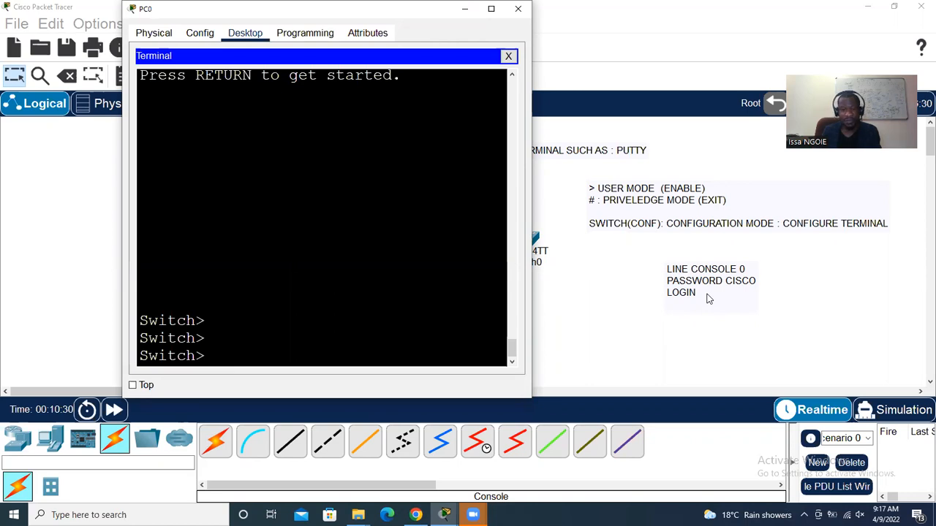
# Enter ENABLE, then CONFIGURE TERMINAL to reach the Switch(config)# prompt
pyautogui.write('ENABLE')
pyautogui.press('Return')
pyautogui.write('CON')
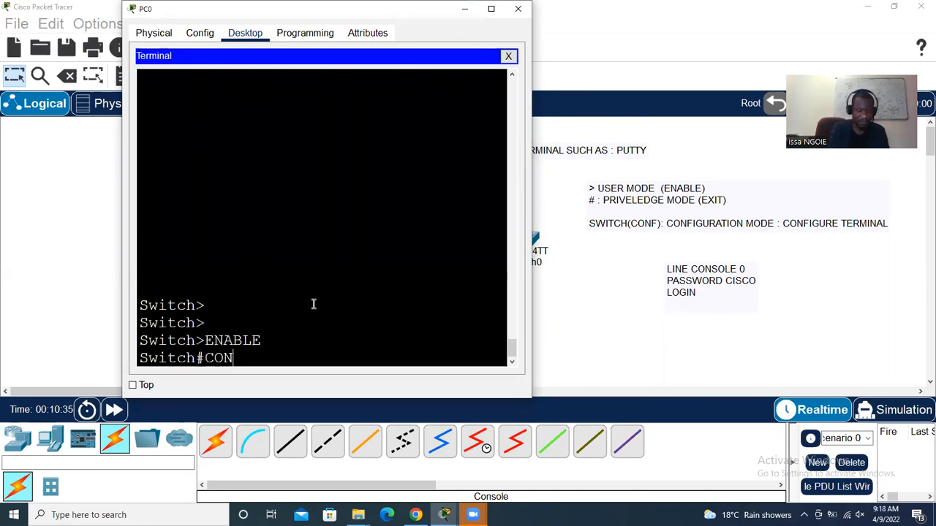
pyautogui.write('F')
pyautogui.press('Tab')
pyautogui.write('TER')
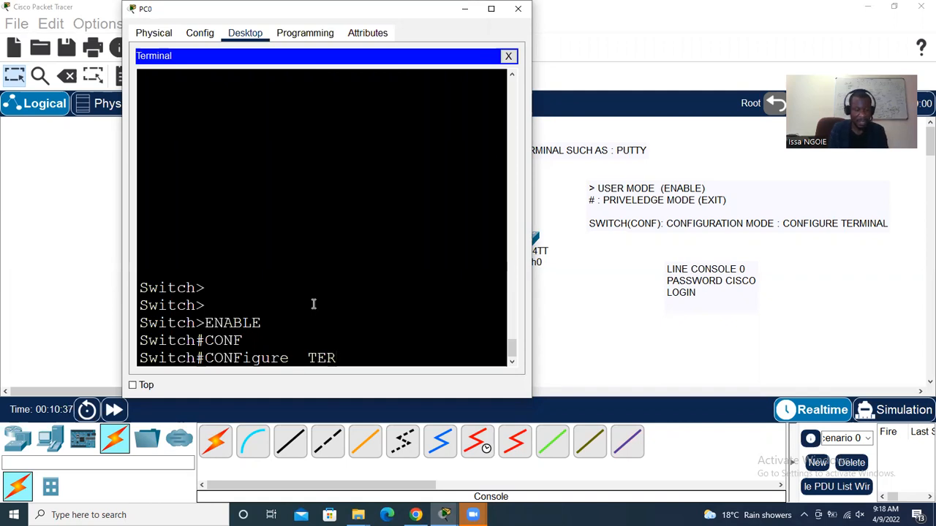
pyautogui.press('Tab')
pyautogui.press('Return')
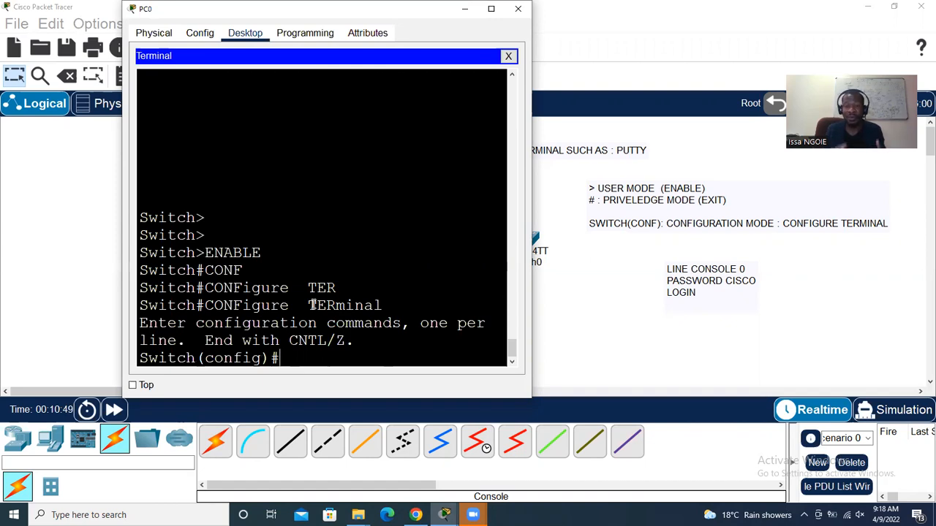
# Under LINE CONSOLE 0, set the console password and require LOGIN
pyautogui.write('LINE CONSOLE 0')
pyautogui.press('Return')
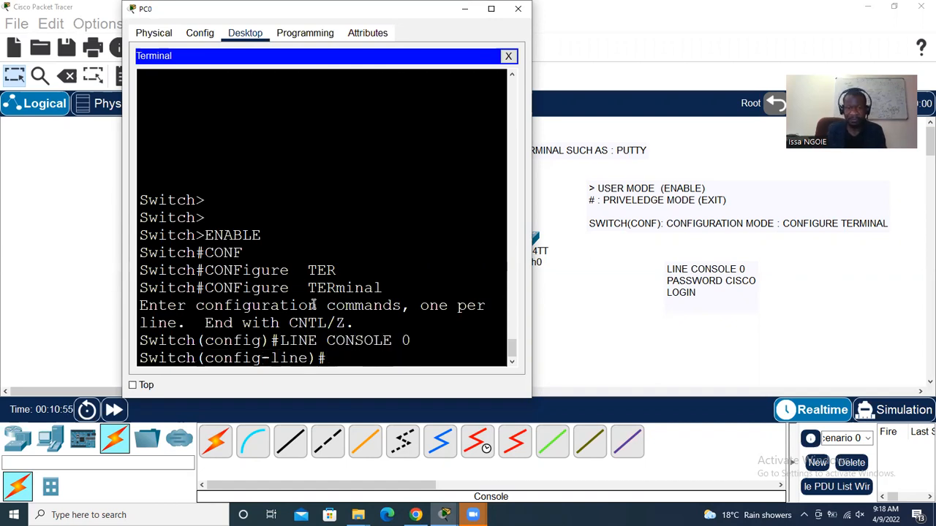
pyautogui.write('PASS')
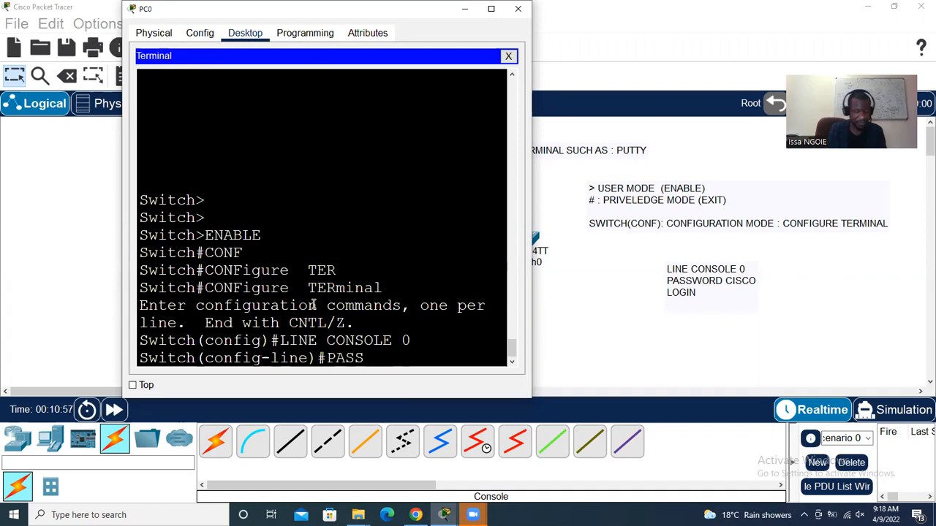
pyautogui.write('WORD ')
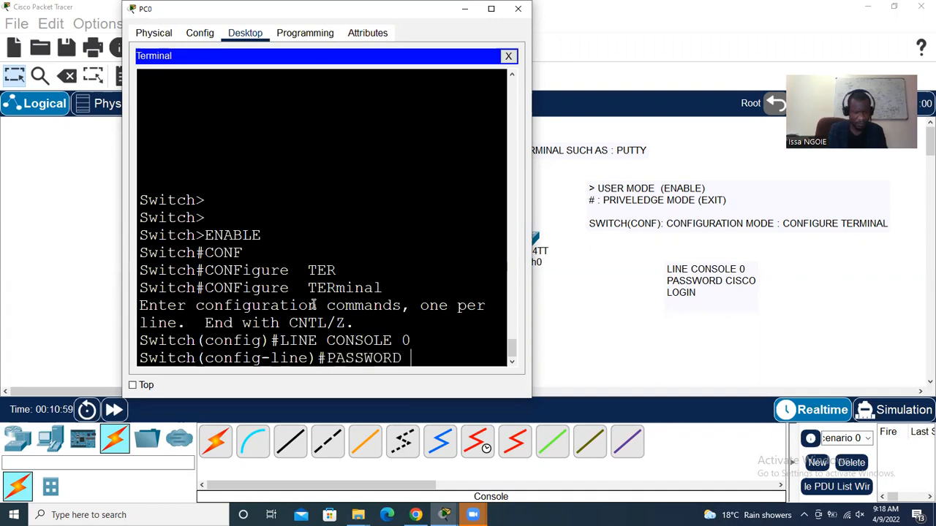
pyautogui.write('CISCO')
pyautogui.press('Return')
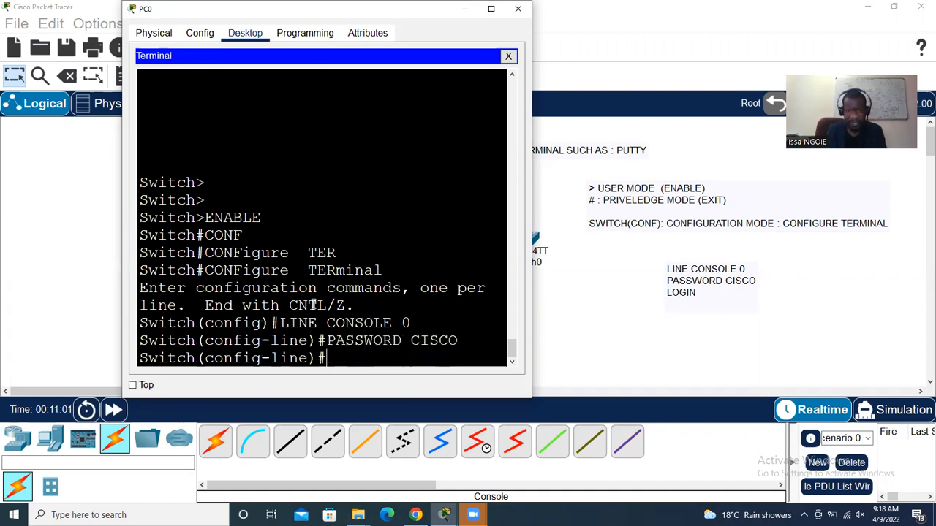
pyautogui.write('LOGIN')
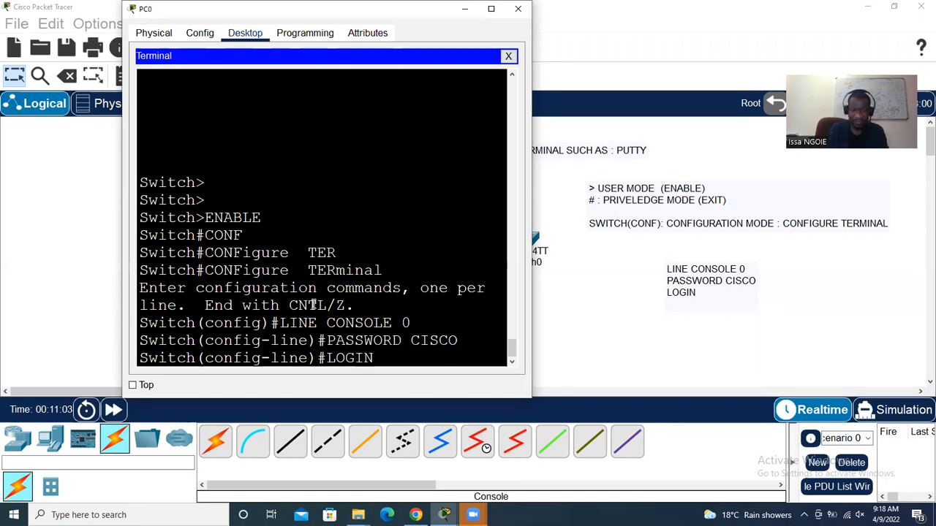
pyautogui.press('Return')
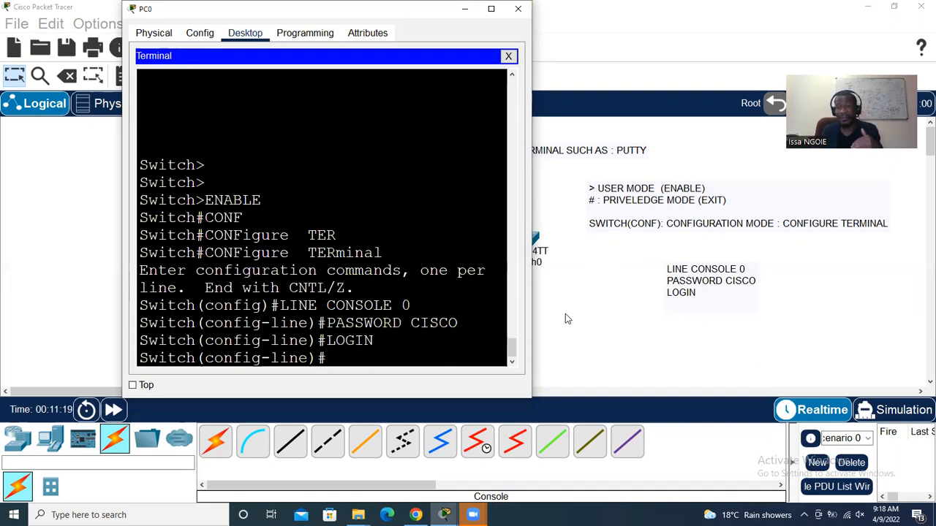
# EXIT out of line configuration, global configuration and the switch session
pyautogui.write('E')
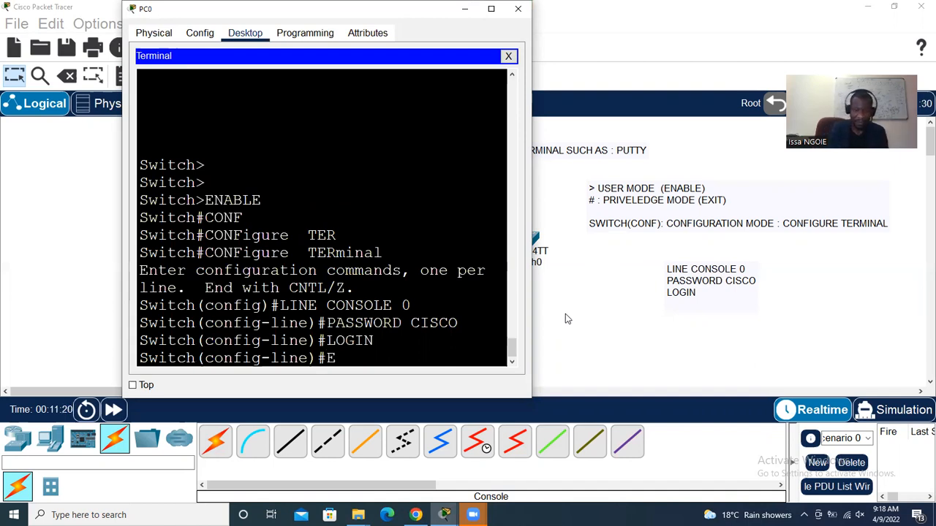
pyautogui.write('XIT')
pyautogui.press('Return')
pyautogui.write('EXIT')
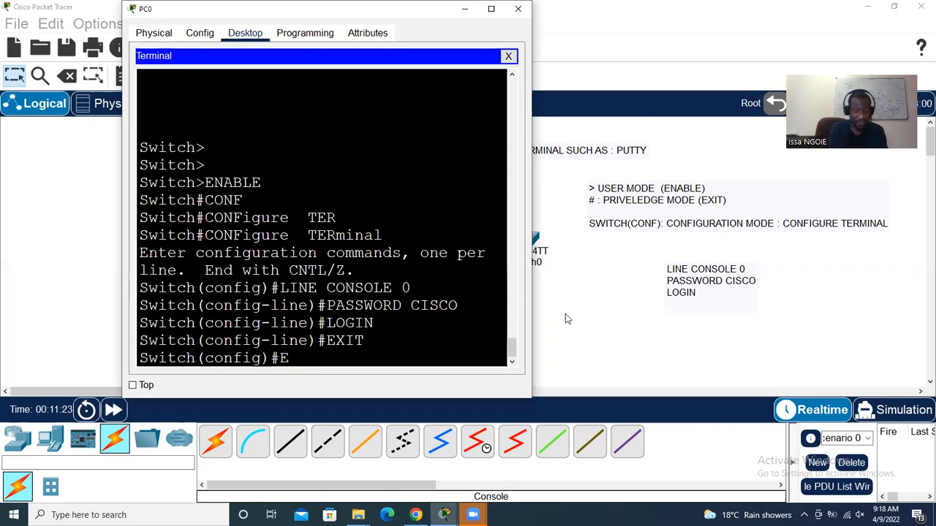
pyautogui.press('Return')
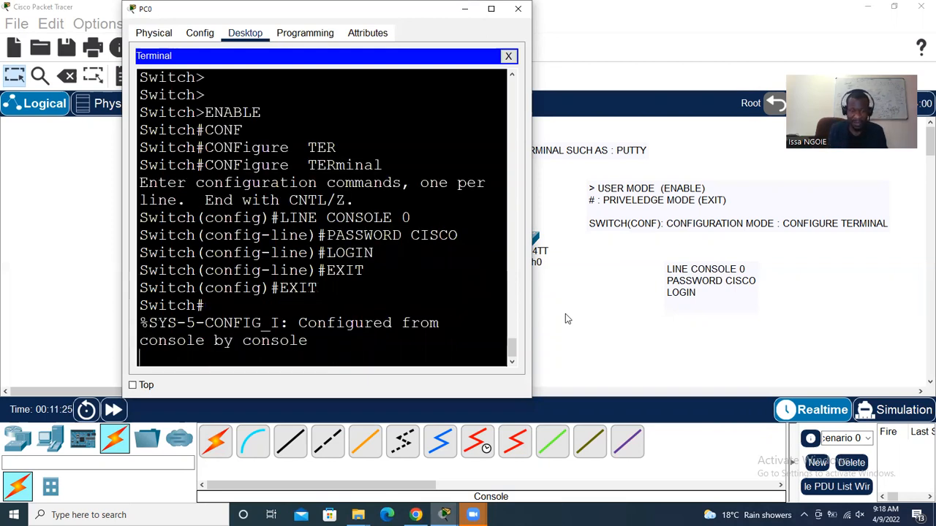
pyautogui.press('Return')
pyautogui.write('EXIT')
# Log back in to Switch0 with the console password, then close PC0's window
pyautogui.press('Return')
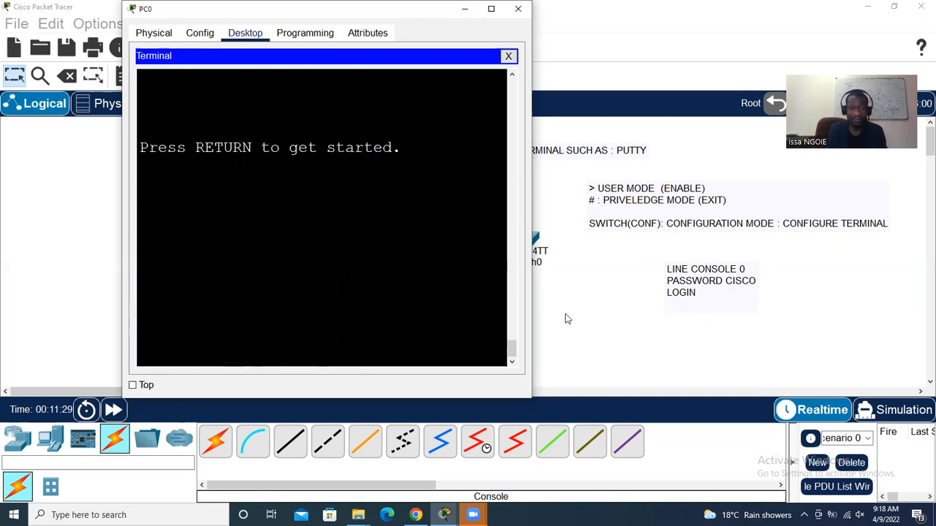
pyautogui.press('Return')
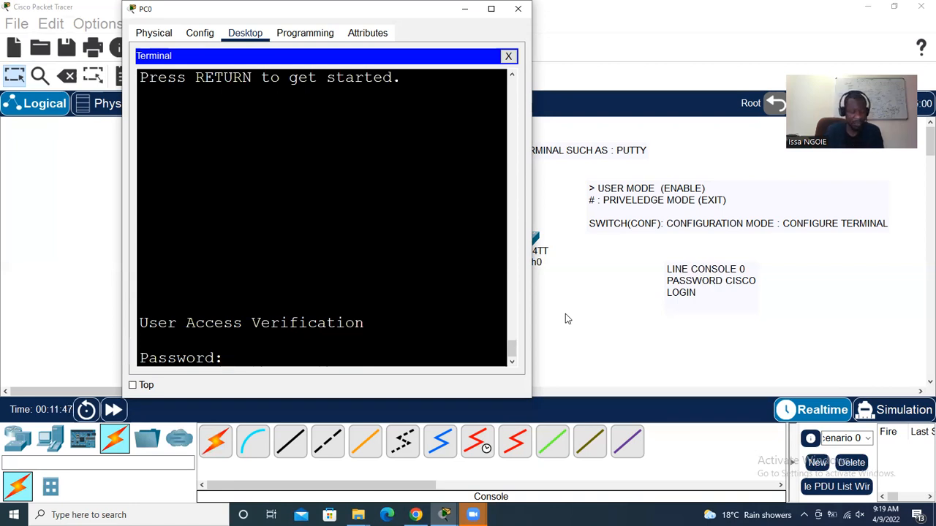
pyautogui.press('Return')
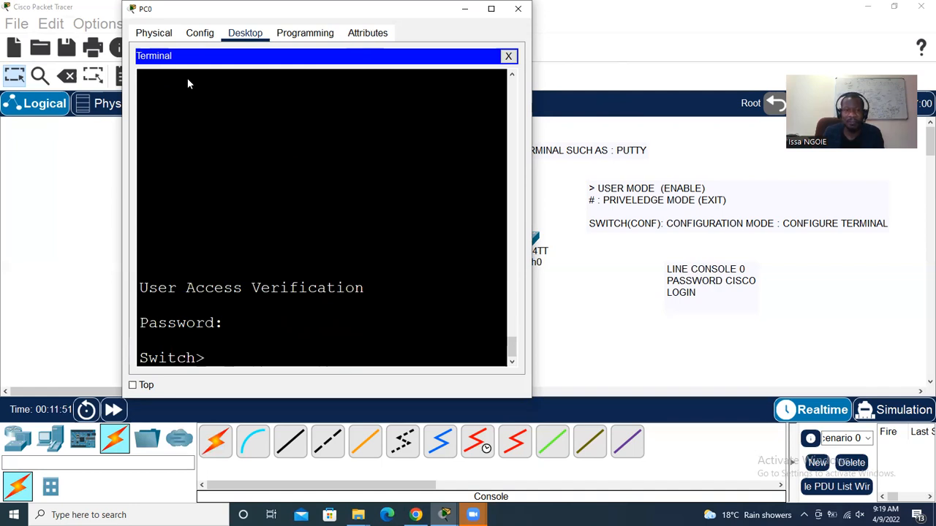
pyautogui.click(518, 9)
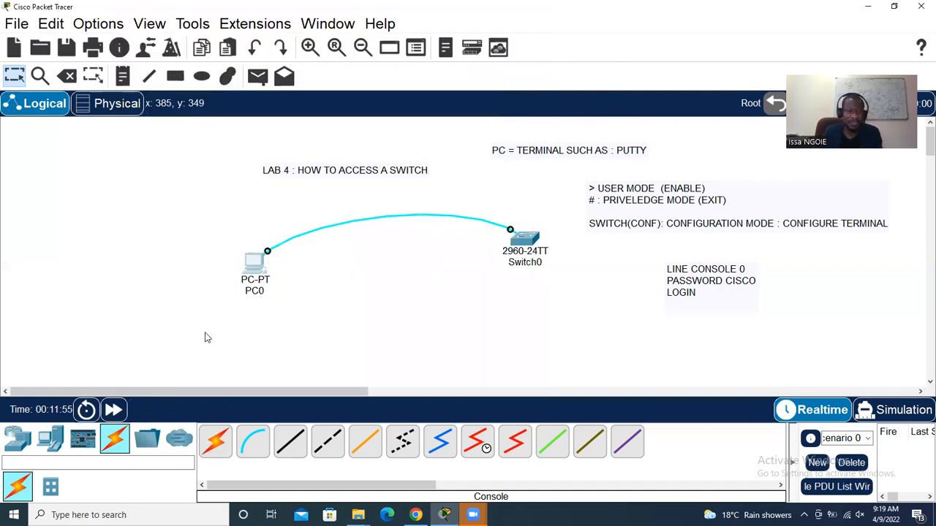
# Add PC1 and move the console cable's end from PC0 to PC1's RS 232 port
pyautogui.click(51, 438)
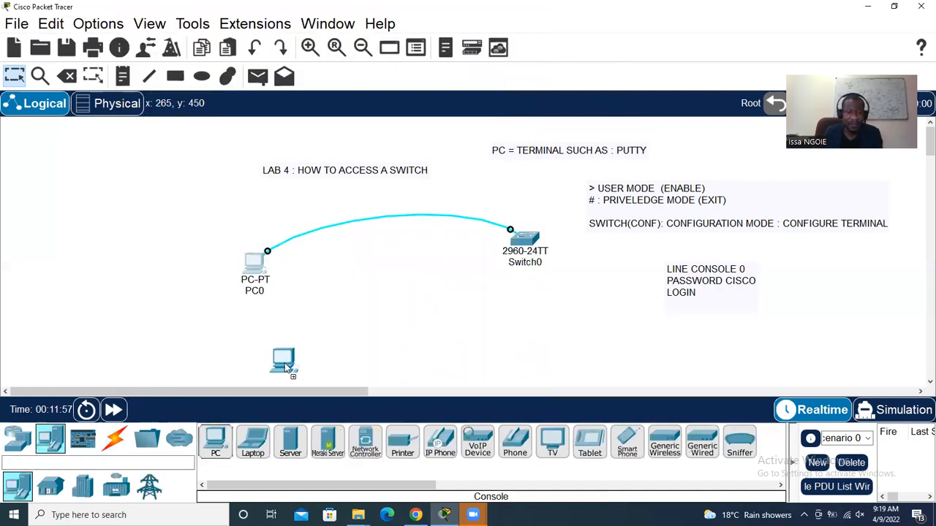
pyautogui.click(314, 329)
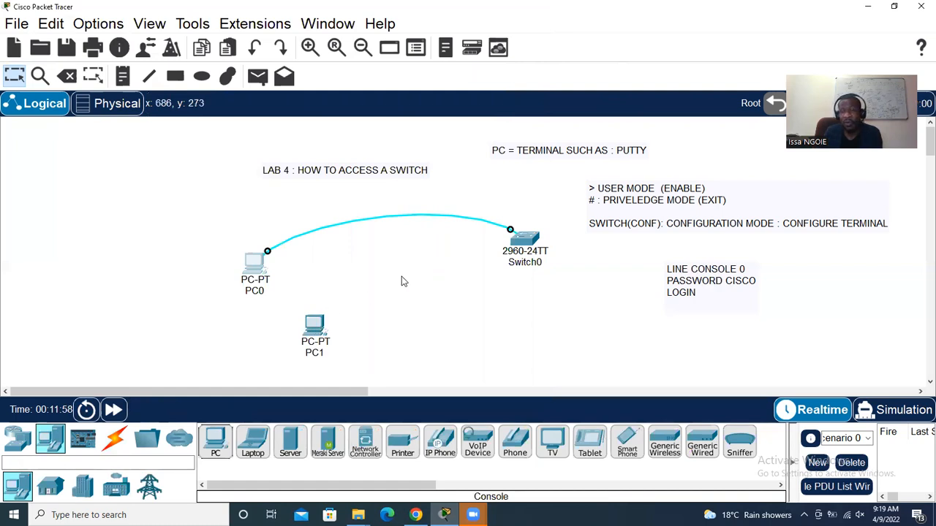
pyautogui.moveTo(268, 251); pyautogui.dragTo(317, 329)
pyautogui.click(317, 328)
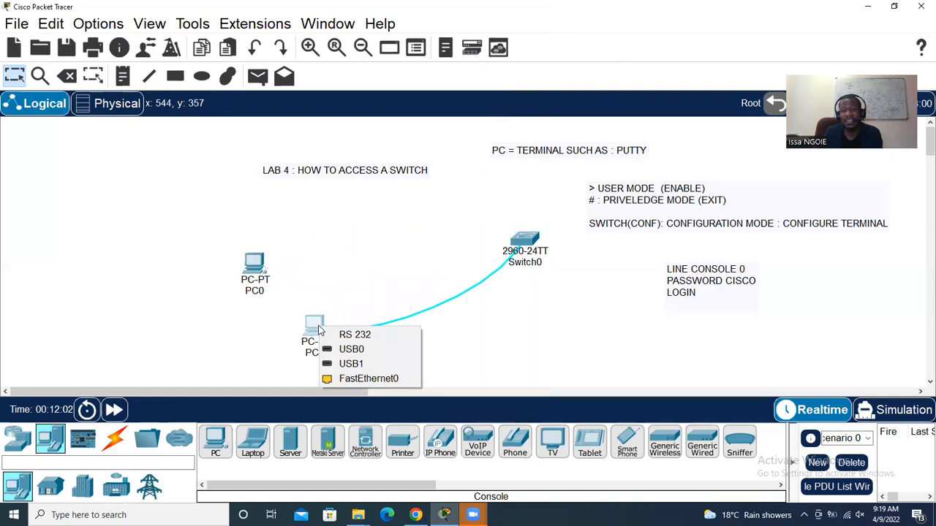
pyautogui.click(353, 335)
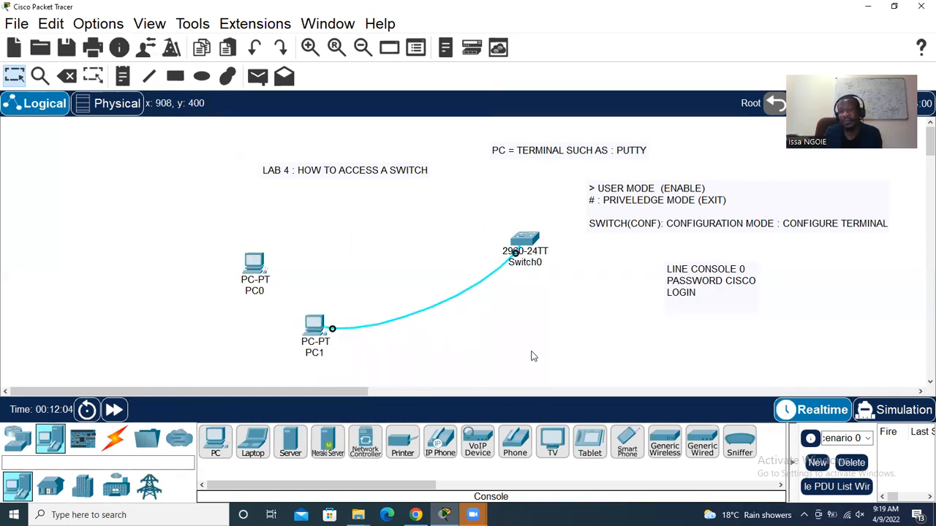
# Open PC1's Terminal with default serial settings, press Enter, then close the window
pyautogui.click(316, 327)
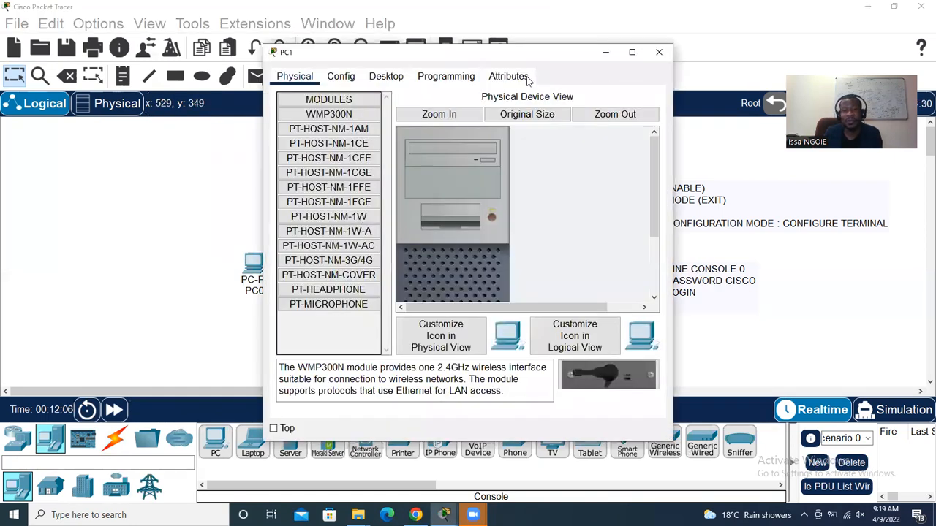
pyautogui.moveTo(535, 62); pyautogui.dragTo(365, 36)
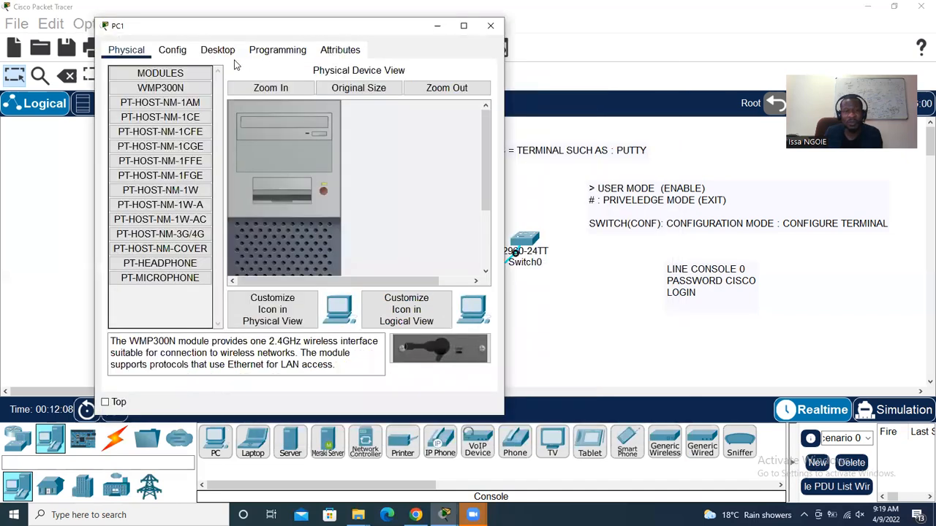
pyautogui.click(217, 51)
pyautogui.click(308, 109)
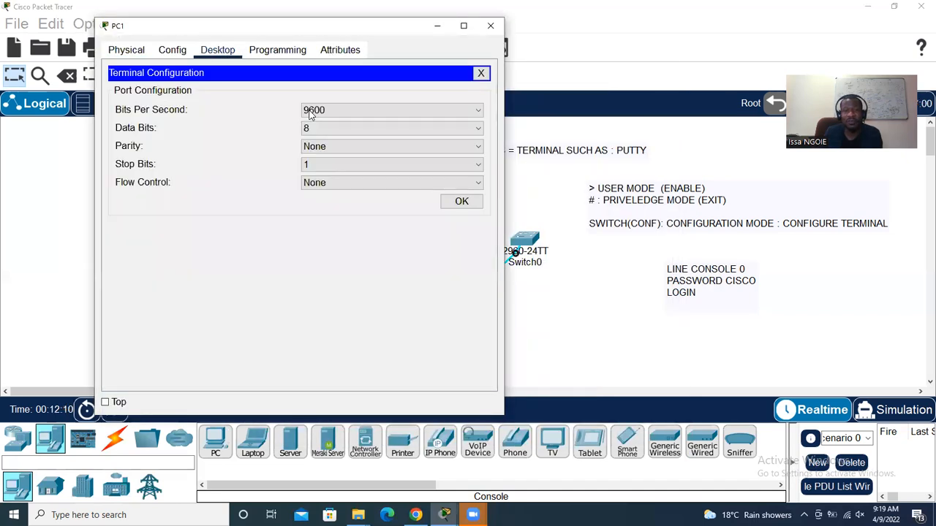
pyautogui.click(461, 202)
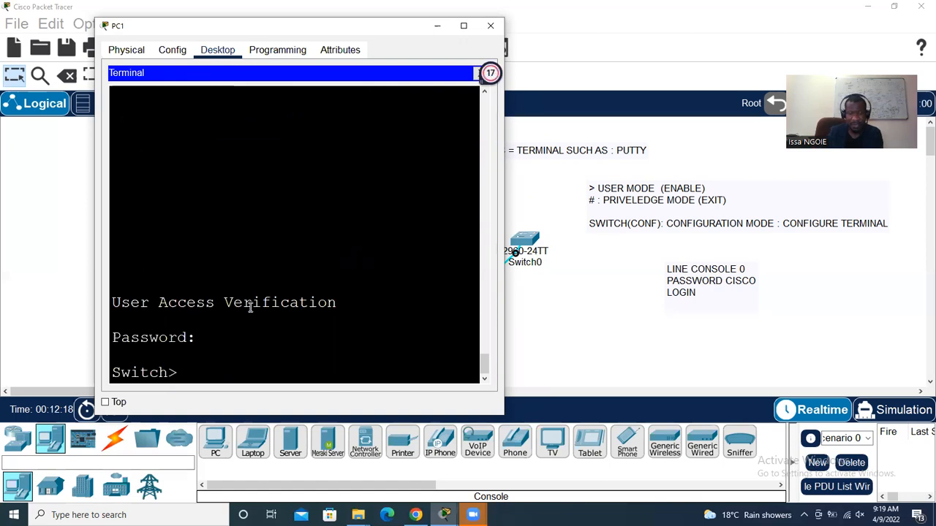
pyautogui.press('Return')
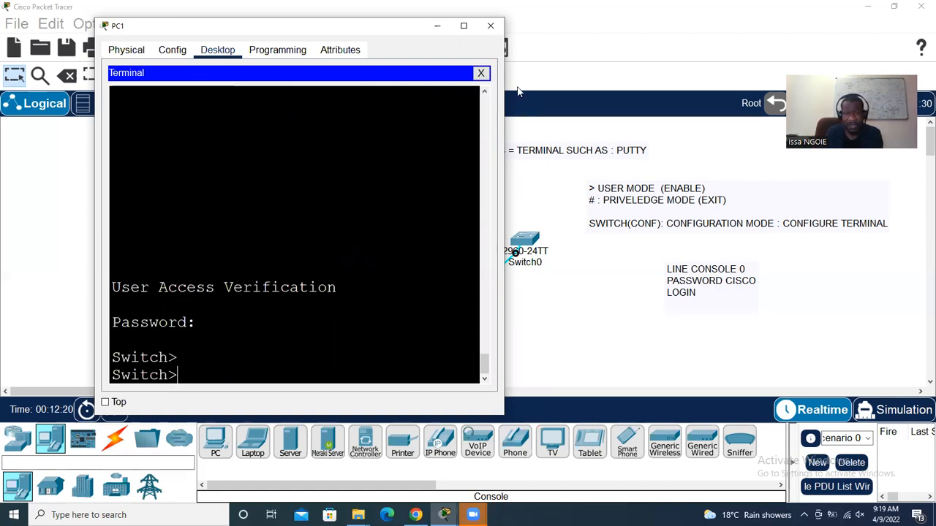
pyautogui.click(491, 26)
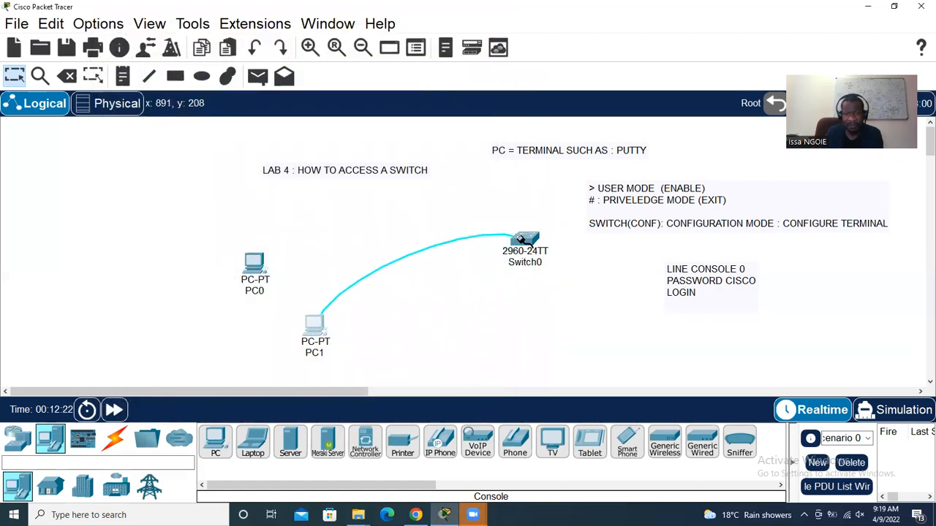
# Plug the console cable into Switch0's Console port and reopen PC1's Terminal
pyautogui.click(523, 240)
pyautogui.click(582, 9)
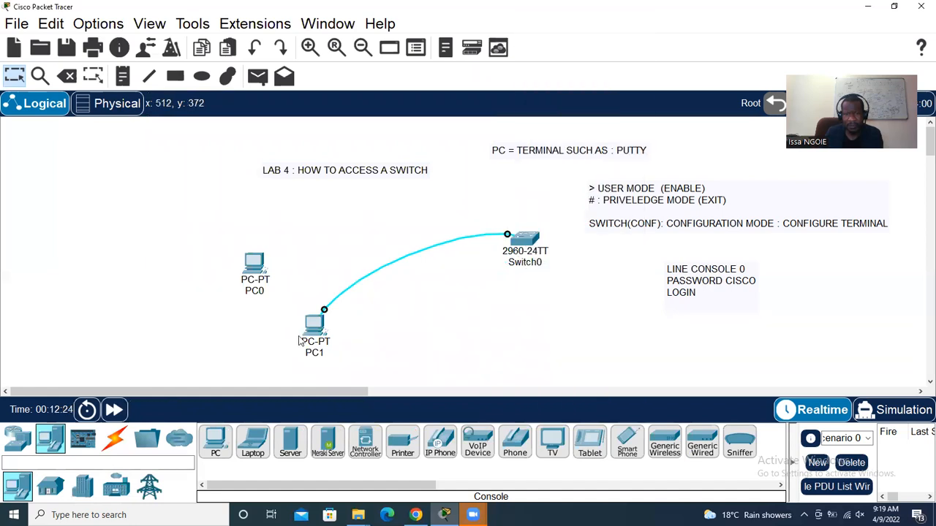
pyautogui.click(314, 327)
pyautogui.click(334, 132)
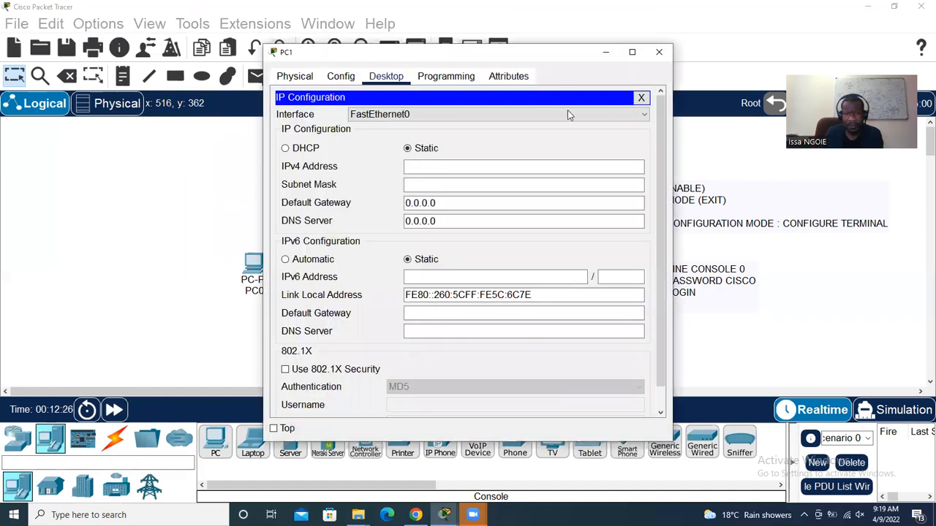
pyautogui.click(648, 99)
pyautogui.click(481, 137)
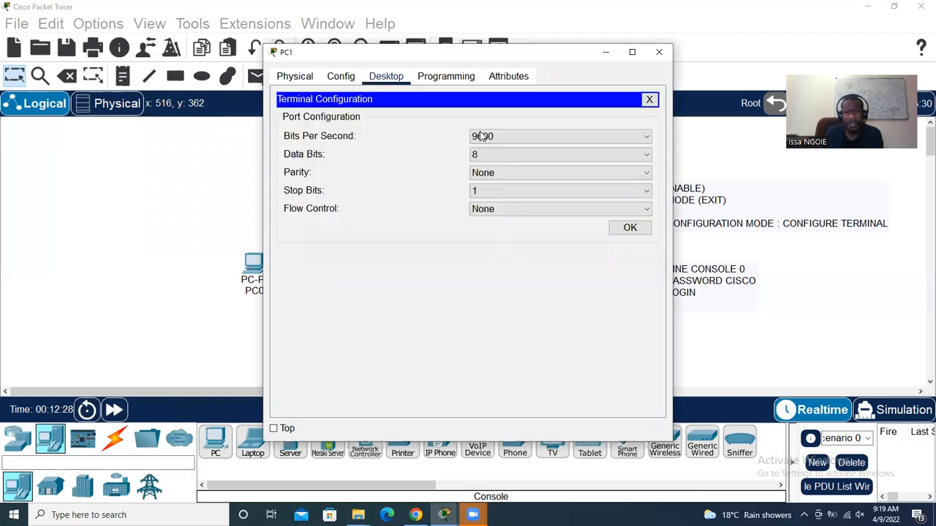
pyautogui.click(632, 227)
# Log in to Switch0 from PC1 with the console password and close the terminal
pyautogui.press('Return')
pyautogui.press('Return')
pyautogui.press('Return')
pyautogui.press('Return')
pyautogui.press('Return')
pyautogui.press('Return')
pyautogui.press('Return')
pyautogui.press('Return')
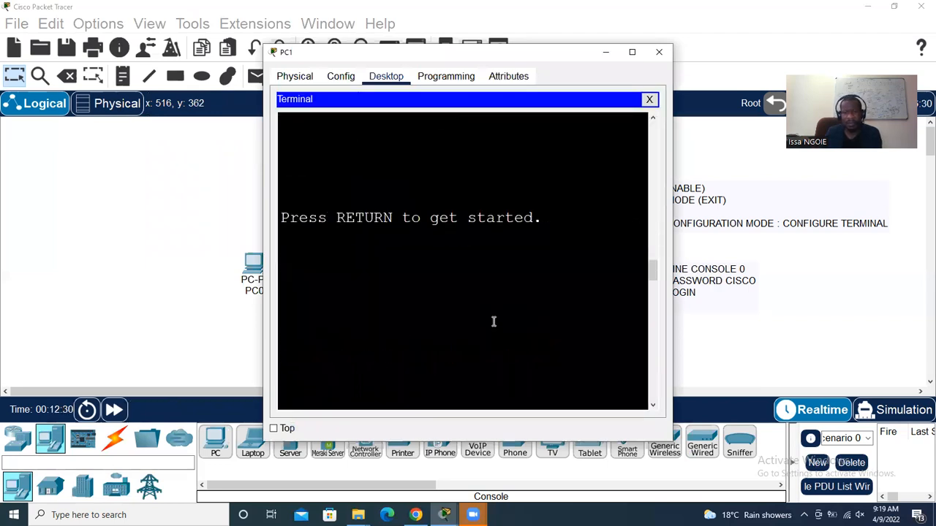
pyautogui.write('EXIT')
pyautogui.press('Return')
pyautogui.press('Return')
pyautogui.press('Return')
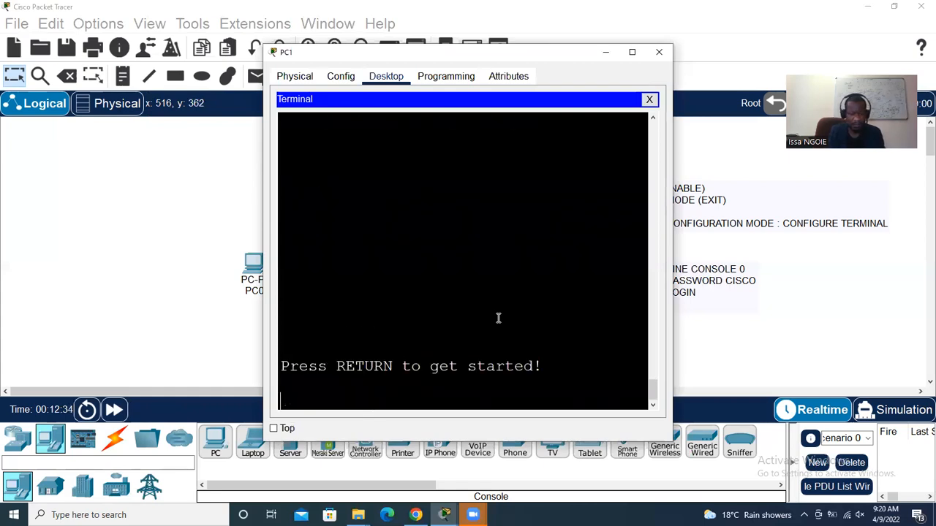
pyautogui.press('Return')
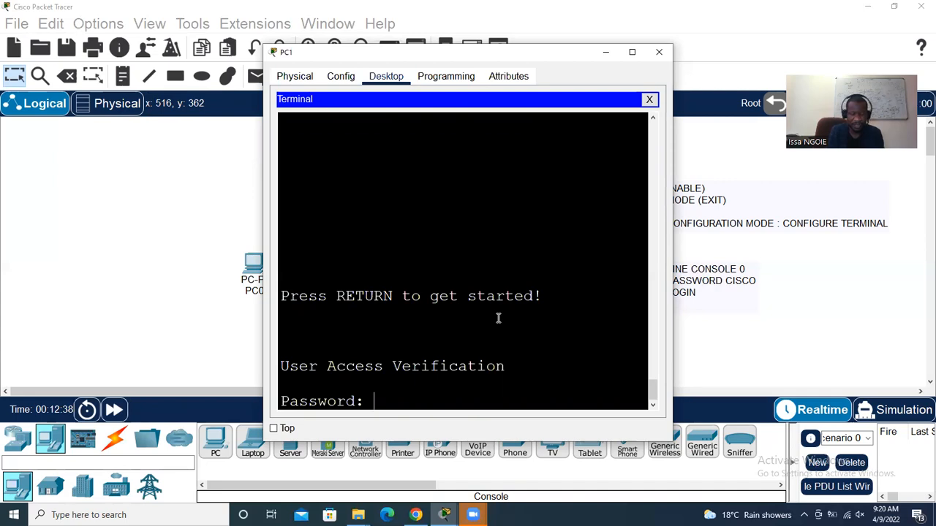
pyautogui.press('Return')
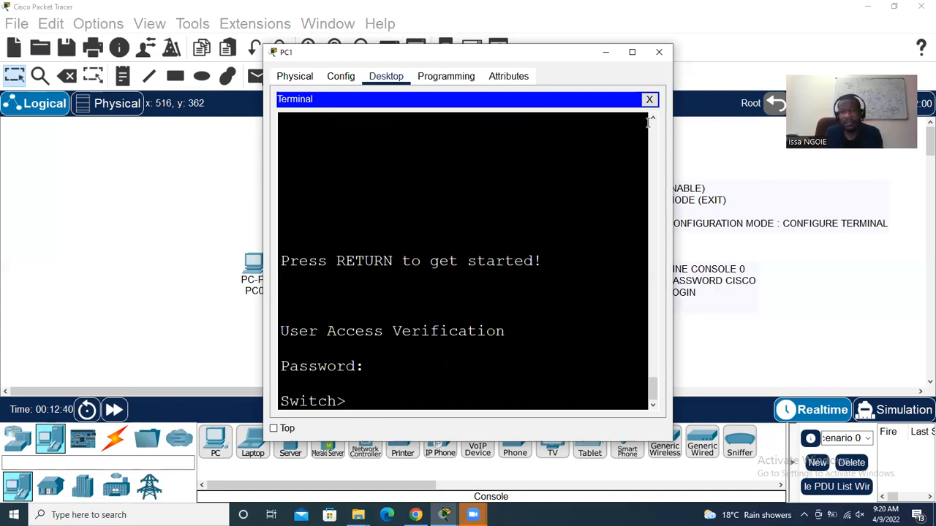
pyautogui.click(659, 53)
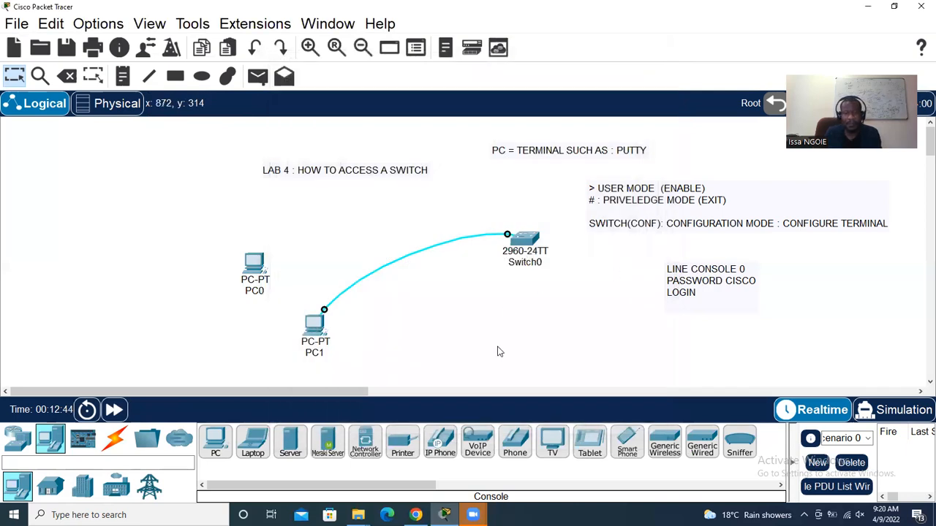
# In the lab-list PDF, highlight the Lab 6 line and 'Remote protection)' under Lab 5
pyautogui.click(416, 515)
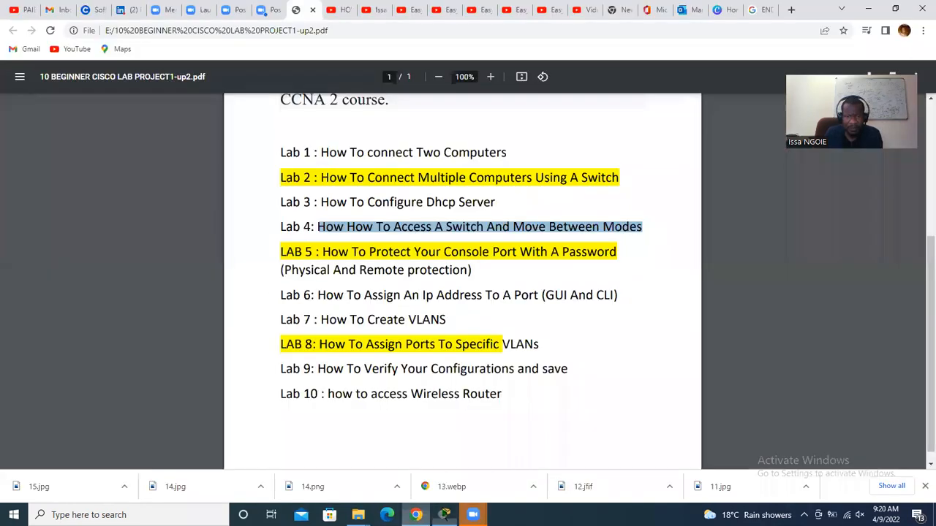
pyautogui.moveTo(319, 294); pyautogui.dragTo(620, 291)
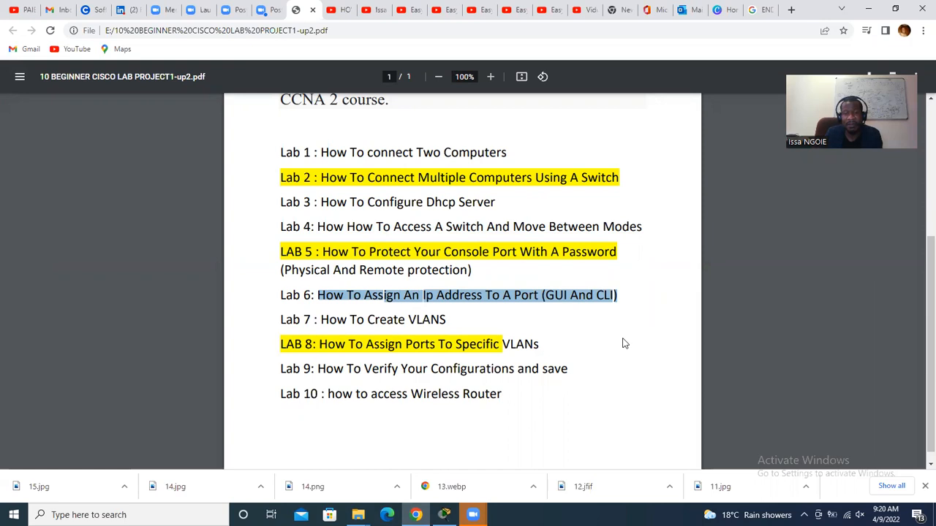
pyautogui.moveTo(474, 271); pyautogui.dragTo(359, 271)
# Place a new note reading 'REMOTE protection :' below the console-line note
pyautogui.click(444, 515)
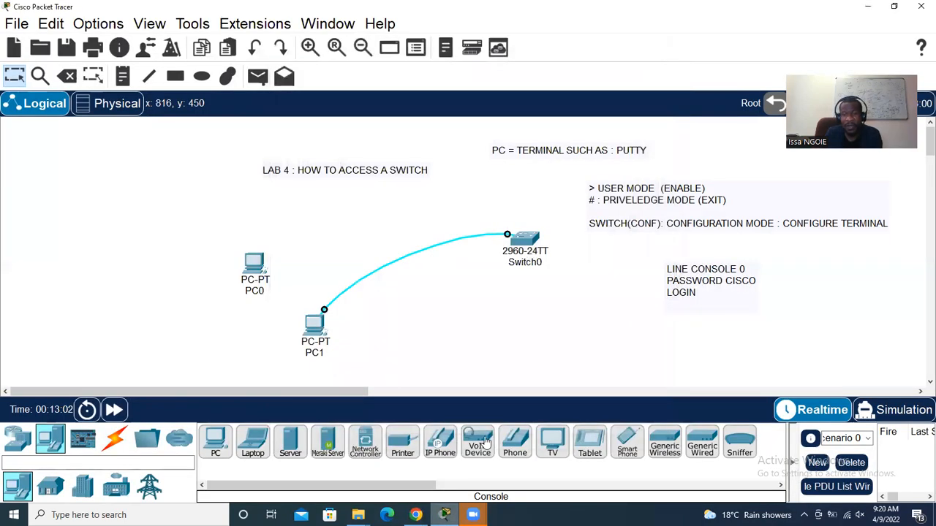
pyautogui.click(122, 76)
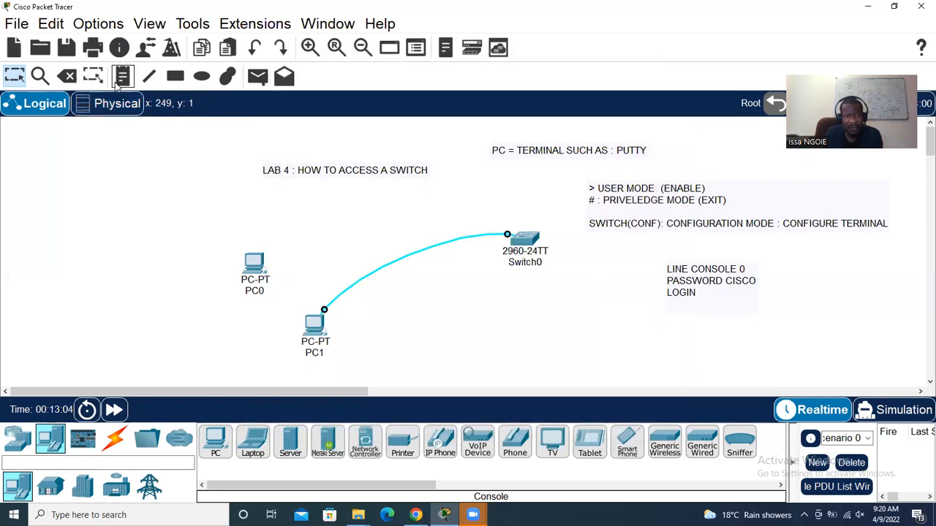
pyautogui.click(557, 337)
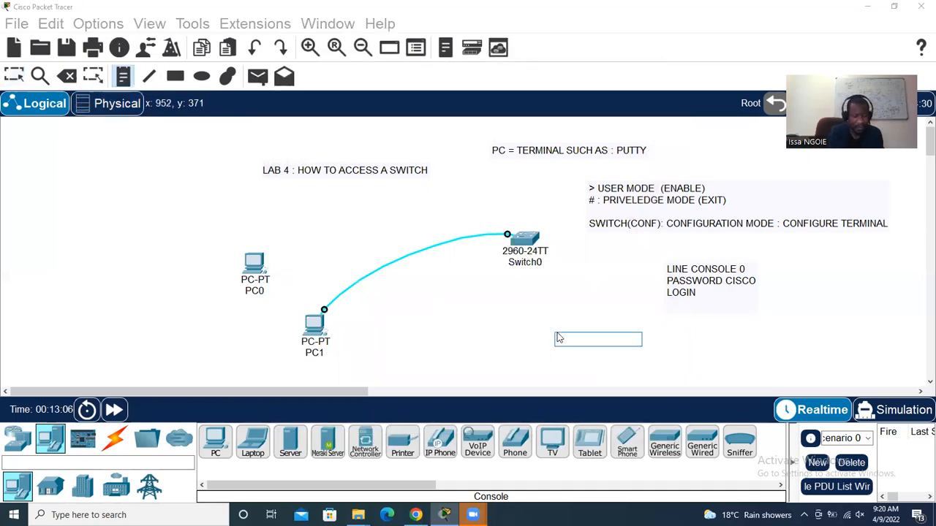
pyautogui.write('REMOTE p:')
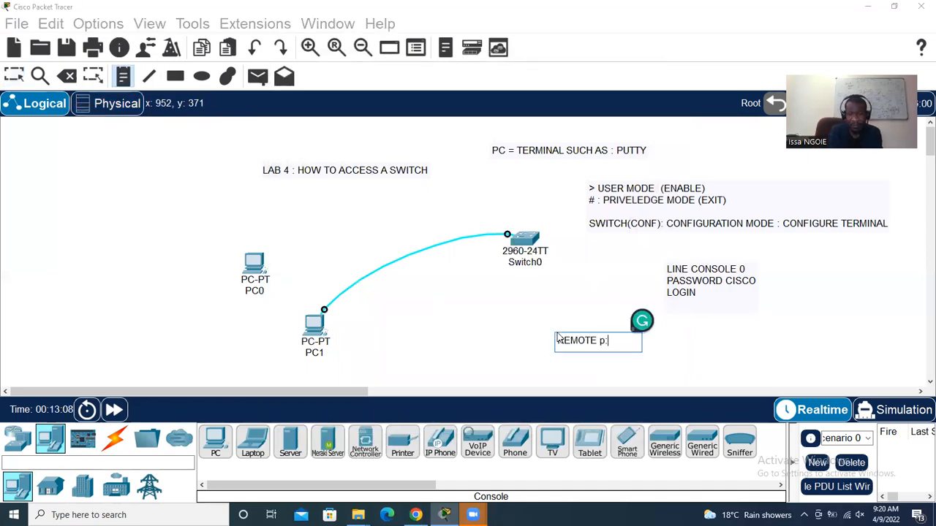
pyautogui.press('BackSpace')
pyautogui.press('BackSpace')
pyautogui.press('BackSpace')
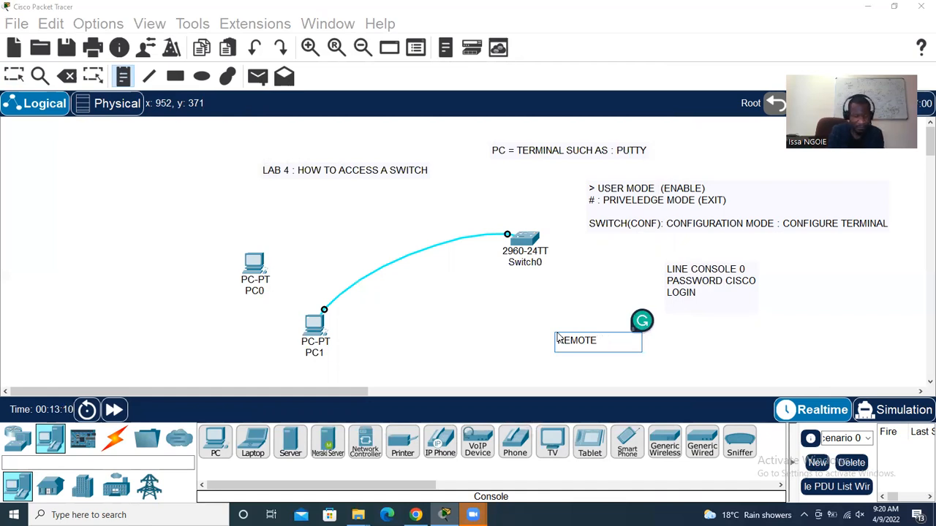
pyautogui.write('protect')
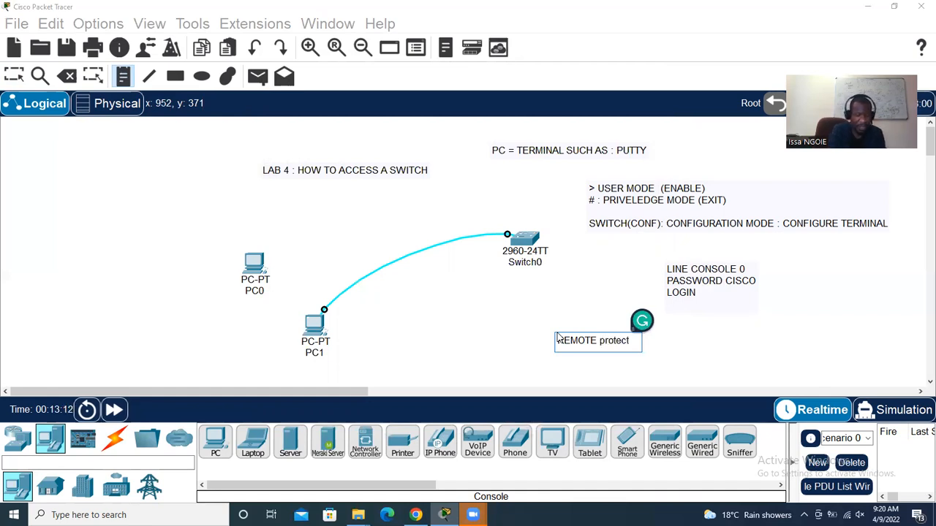
pyautogui.write('ion :')
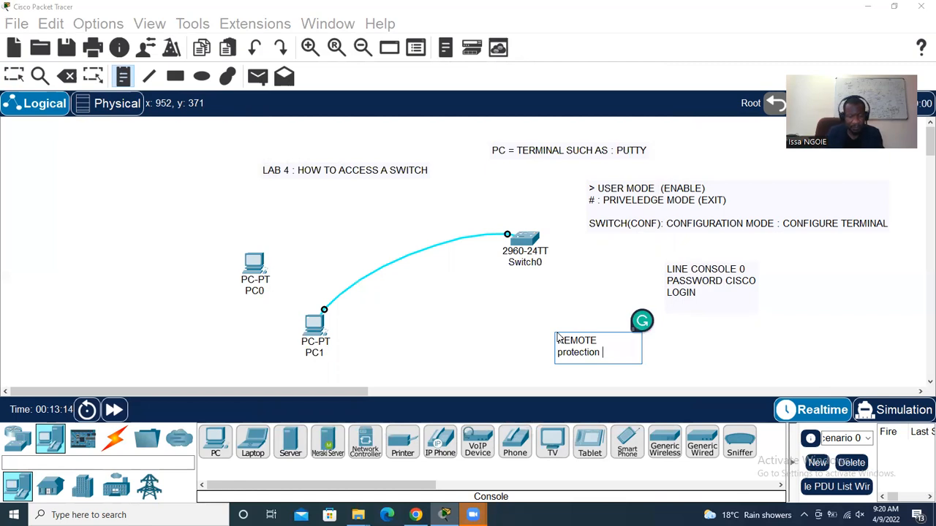
pyautogui.click(13, 76)
# Paste the console-line note text into it and change CONSOLE 0 to vty 0 4
pyautogui.click(693, 300)
pyautogui.moveTo(694, 303); pyautogui.dragTo(665, 268)
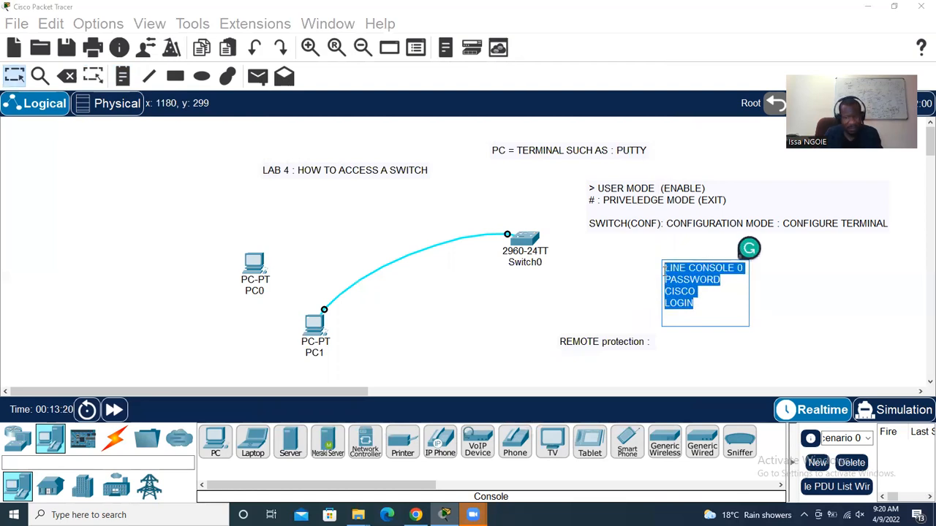
pyautogui.click(646, 350)
pyautogui.click(618, 352)
pyautogui.hotkey('ctrl', 'v')
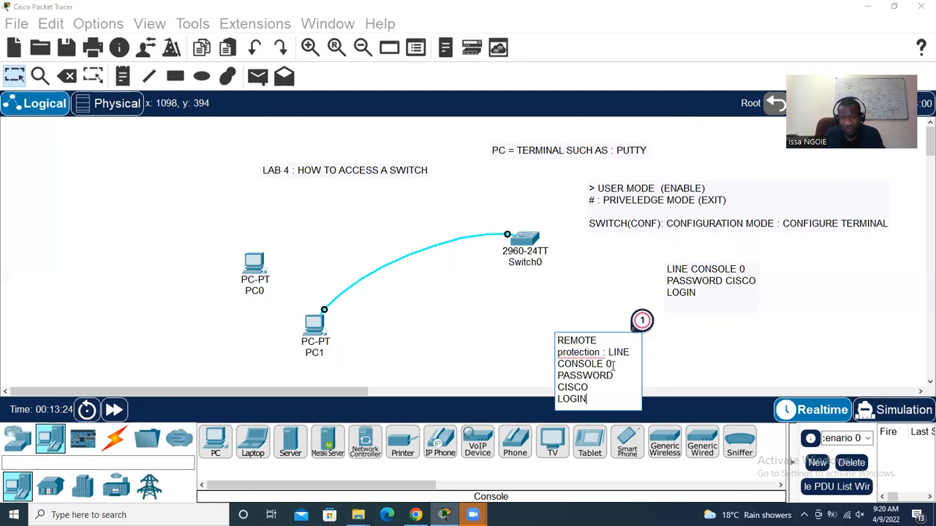
pyautogui.moveTo(613, 365); pyautogui.dragTo(558, 363)
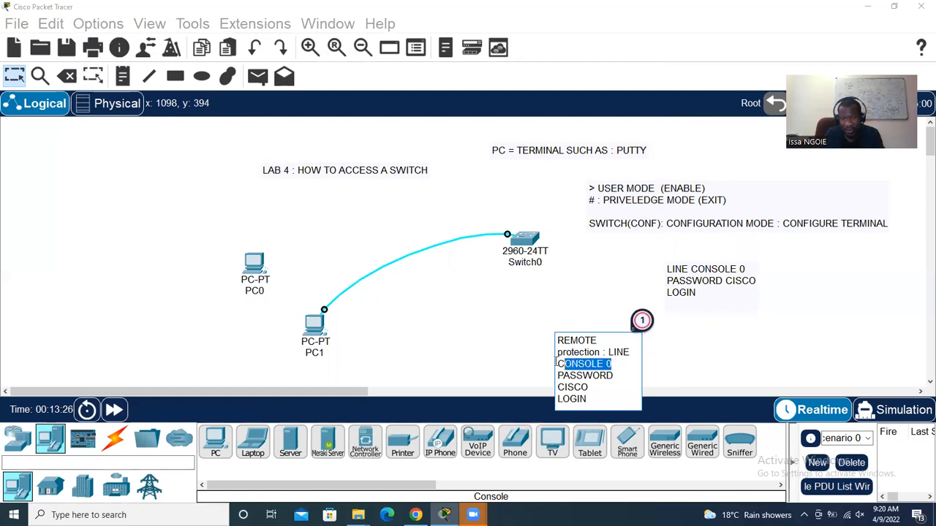
pyautogui.write('vty 0 4')
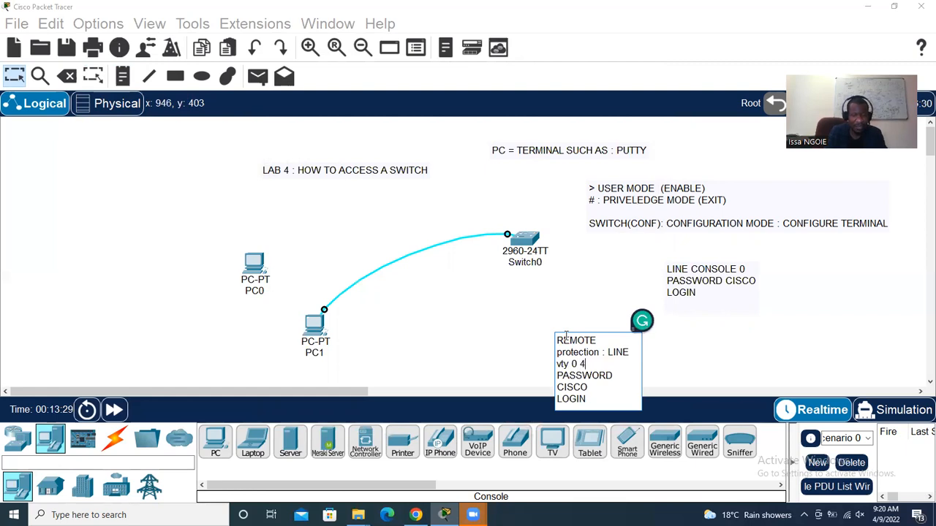
pyautogui.click(786, 343)
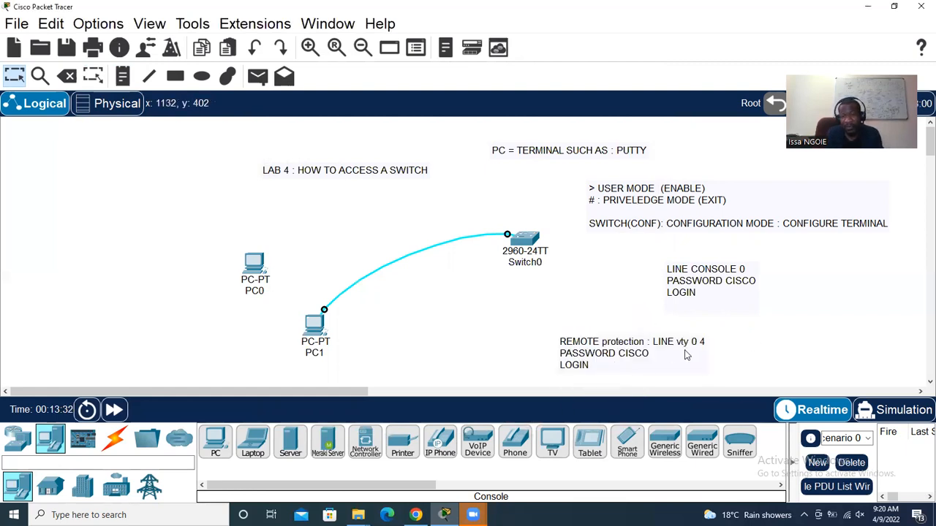
# Prefix the LINE CONSOLE 0 note with 'physical protection :' and commit the edit
pyautogui.doubleClick(665, 271)
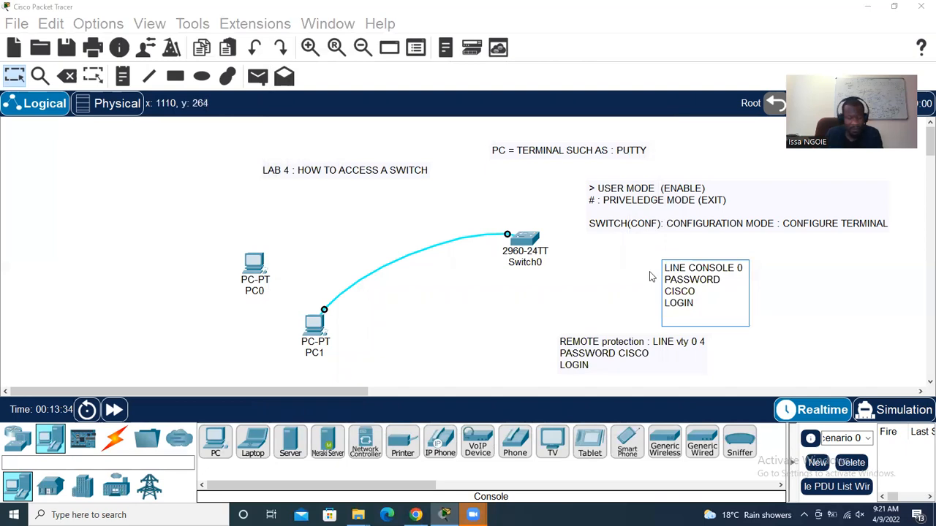
pyautogui.write('phy')
pyautogui.write('sical pro')
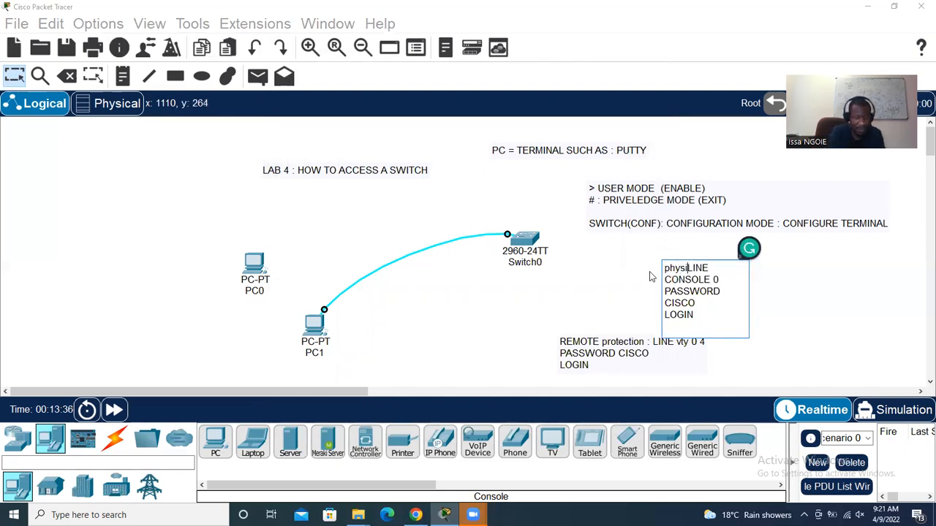
pyautogui.write('tection')
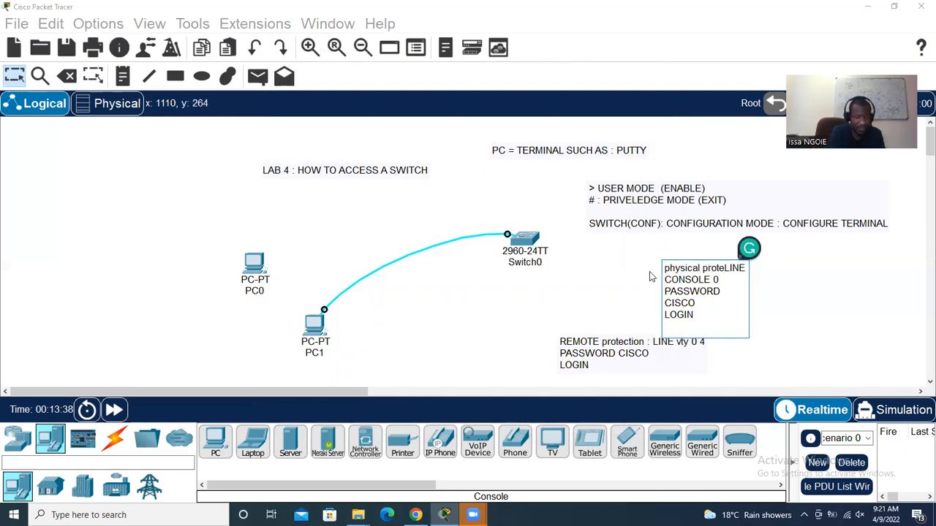
pyautogui.press('Return')
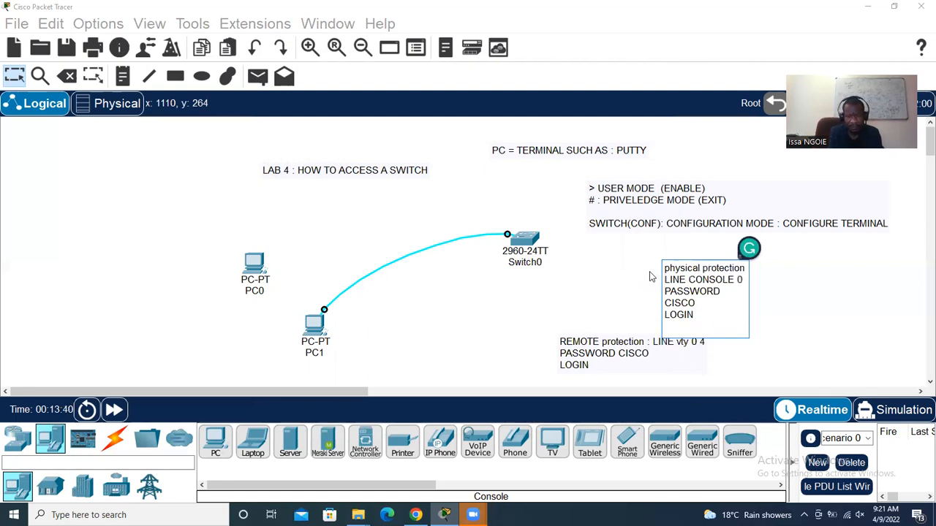
pyautogui.press('BackSpace')
pyautogui.write(':')
pyautogui.click(868, 336)
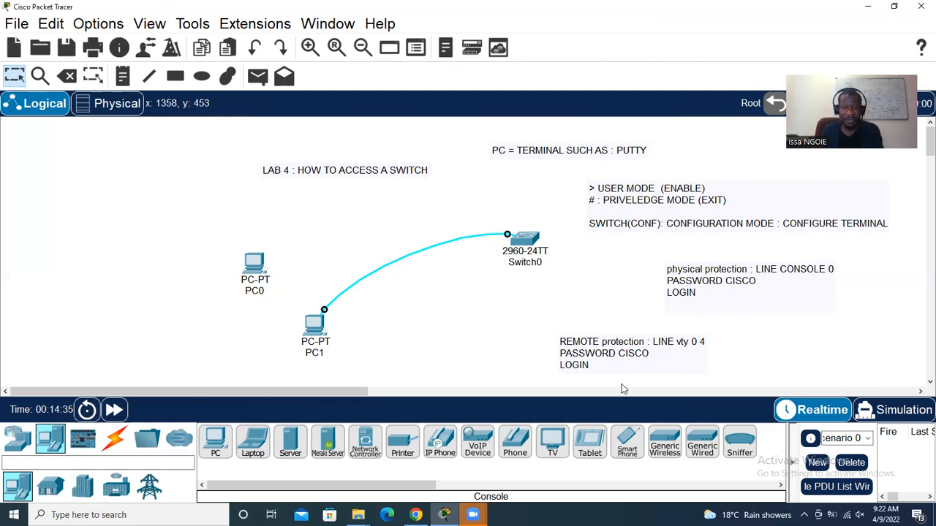
# Open PC1's Terminal and enter enable and conf t to reach global configuration
pyautogui.click(315, 326)
pyautogui.click(468, 144)
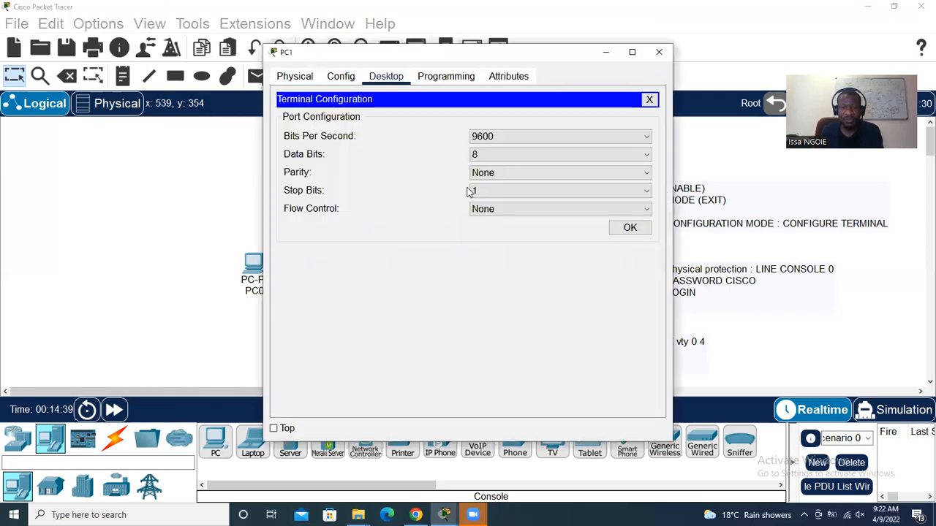
pyautogui.click(627, 226)
pyautogui.press('Return')
pyautogui.press('Return')
pyautogui.write('en')
pyautogui.press('Tab')
pyautogui.press('Return')
pyautogui.write('conf t')
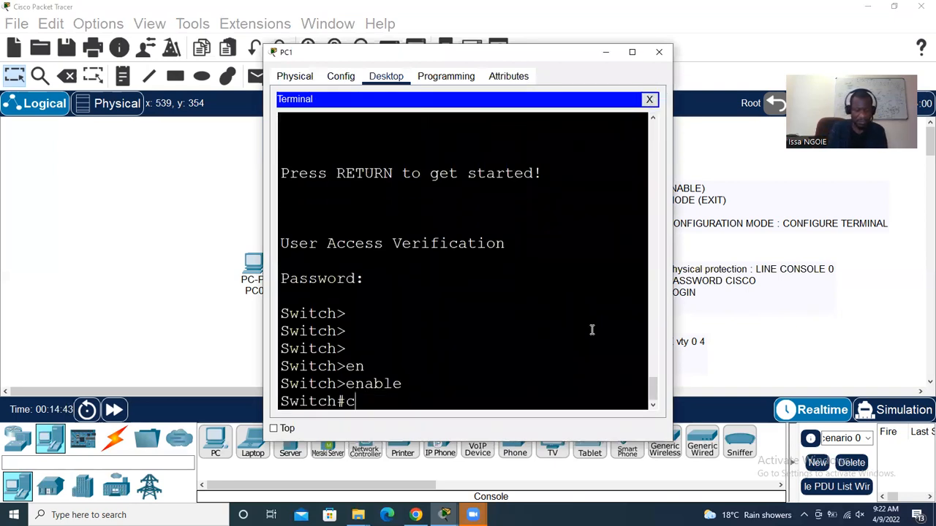
pyautogui.press('Tab')
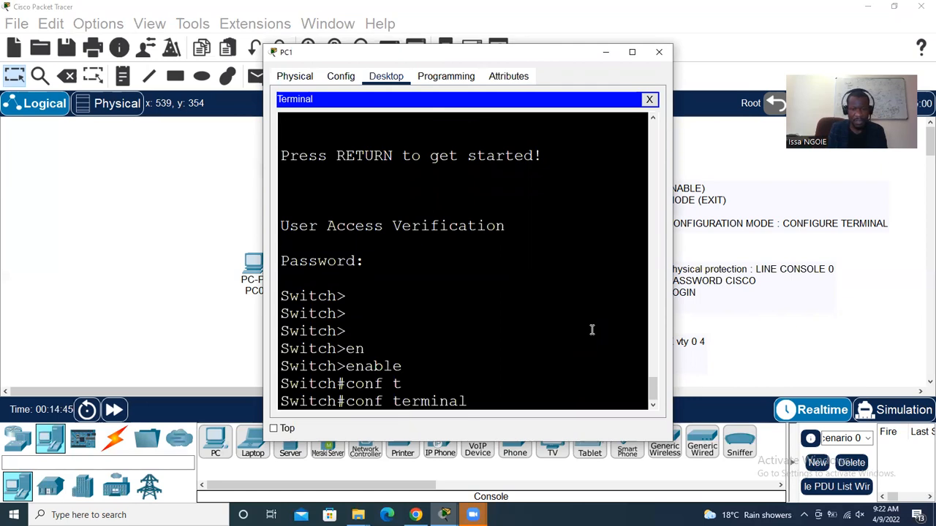
pyautogui.press('Return')
# Under line vty 0 4, set the remote password and login, then close PC1's window
pyautogui.write('line ')
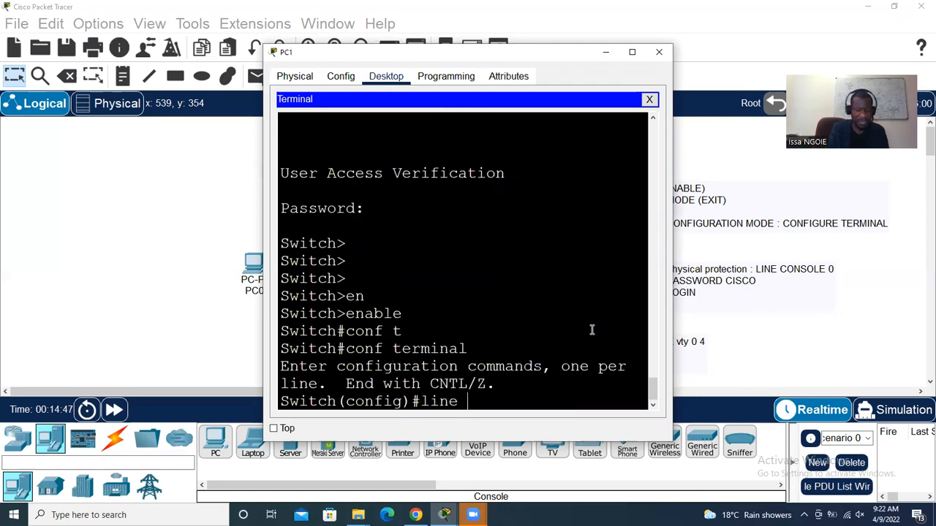
pyautogui.write('vty 0 4')
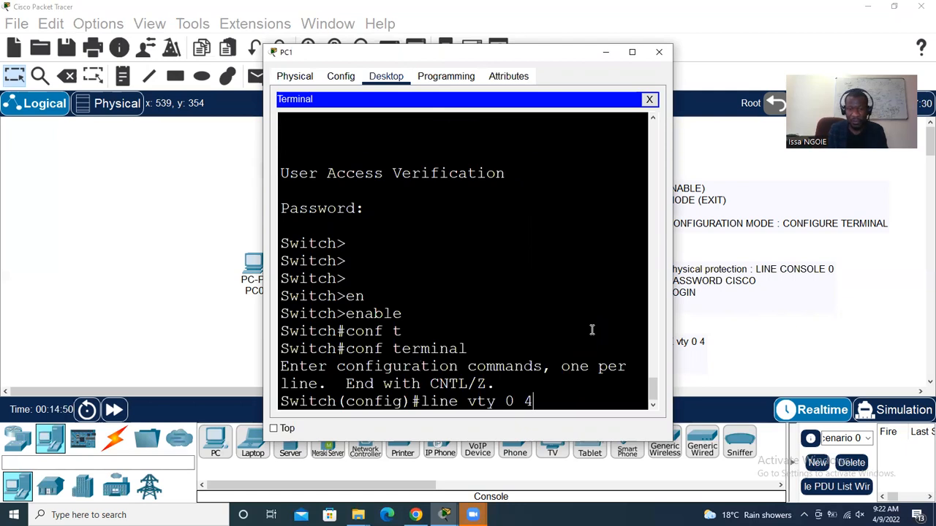
pyautogui.press('Return')
pyautogui.write('password c')
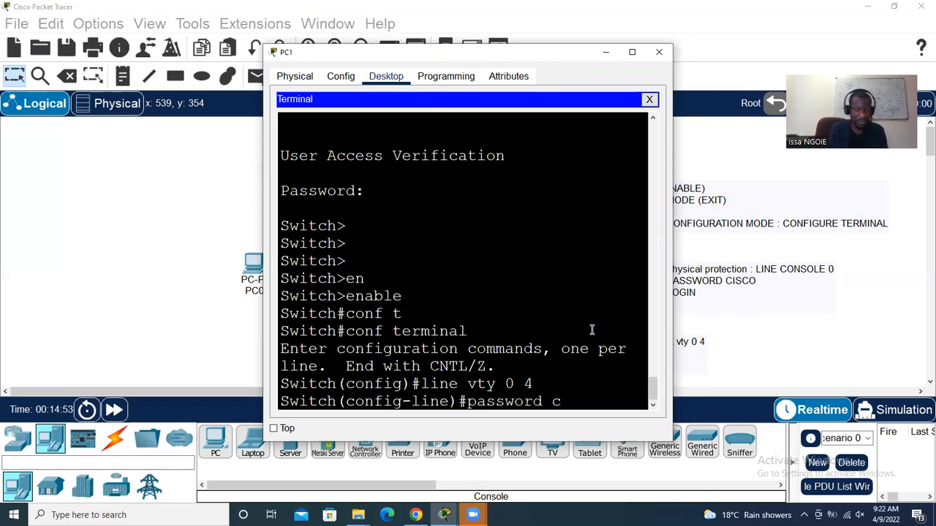
pyautogui.write('isco1')
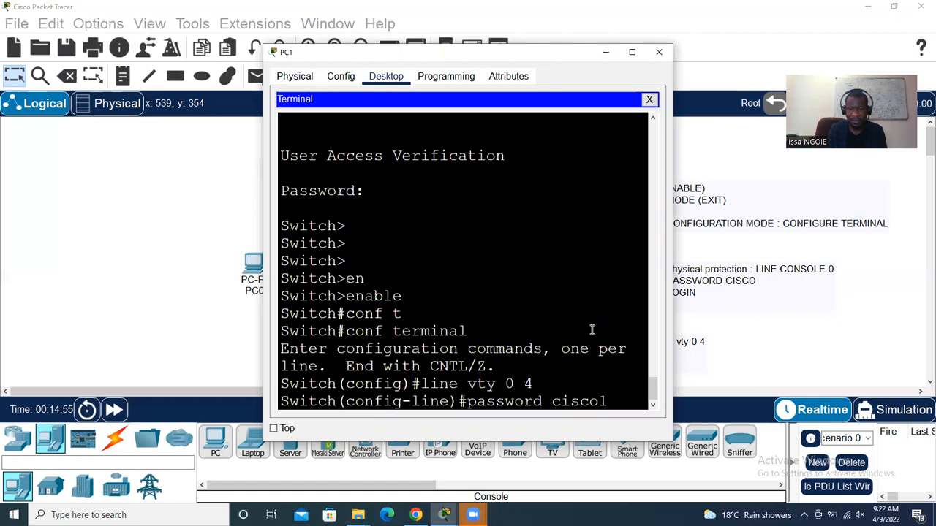
pyautogui.press('Return')
pyautogui.write('lo')
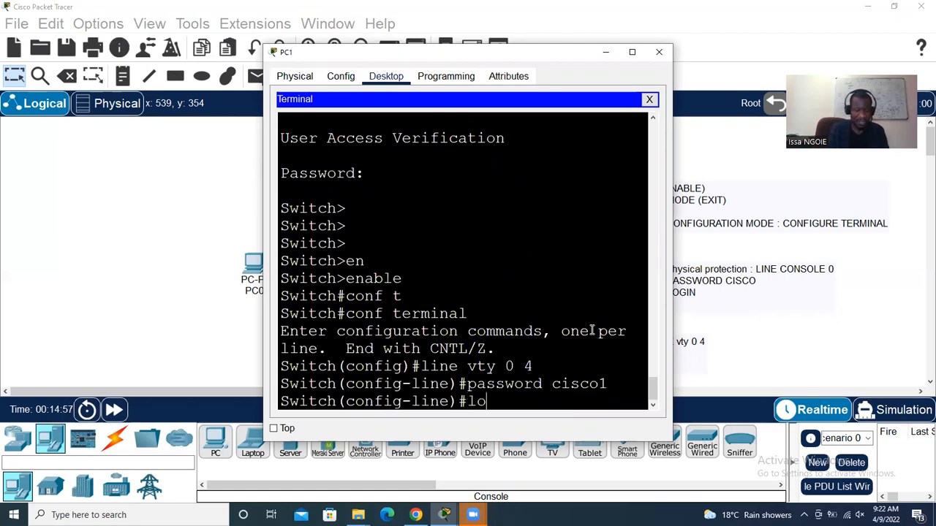
pyautogui.write('gin')
pyautogui.press('Return')
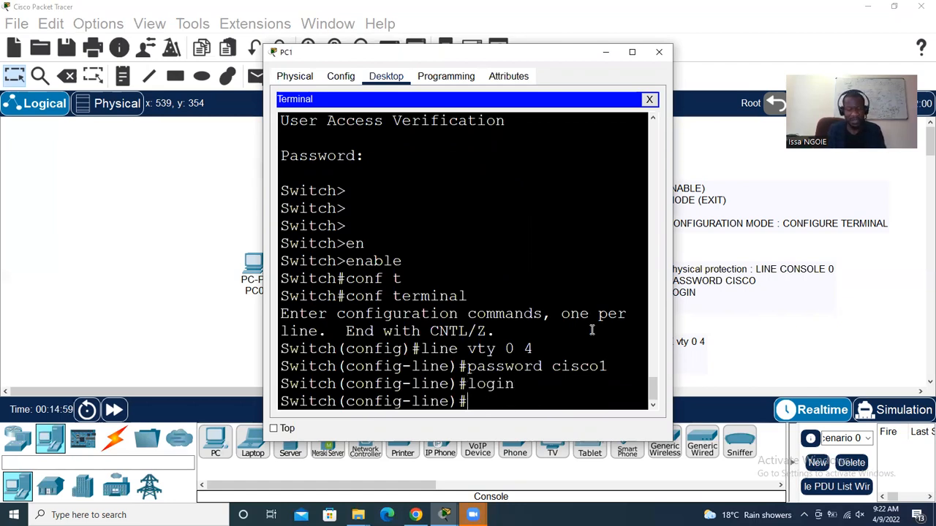
pyautogui.click(660, 54)
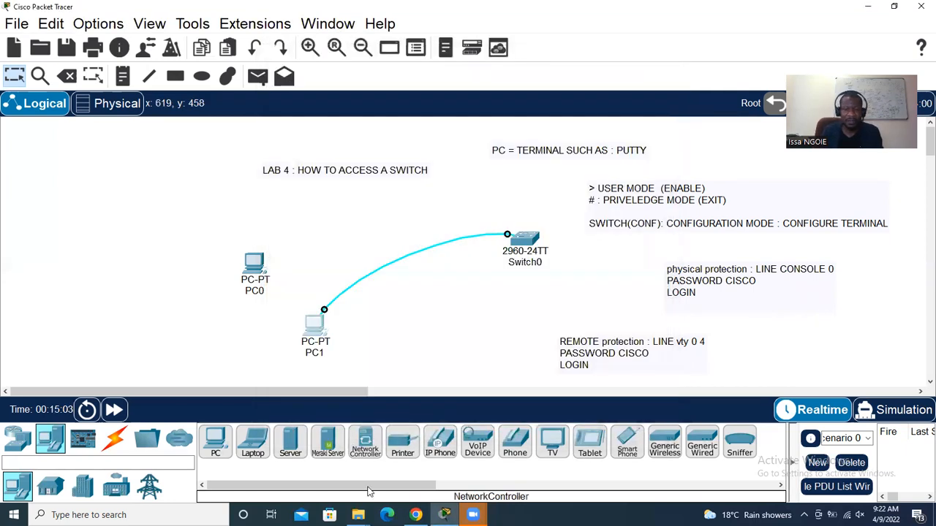
pyautogui.hotkey('alt', 'Tab')
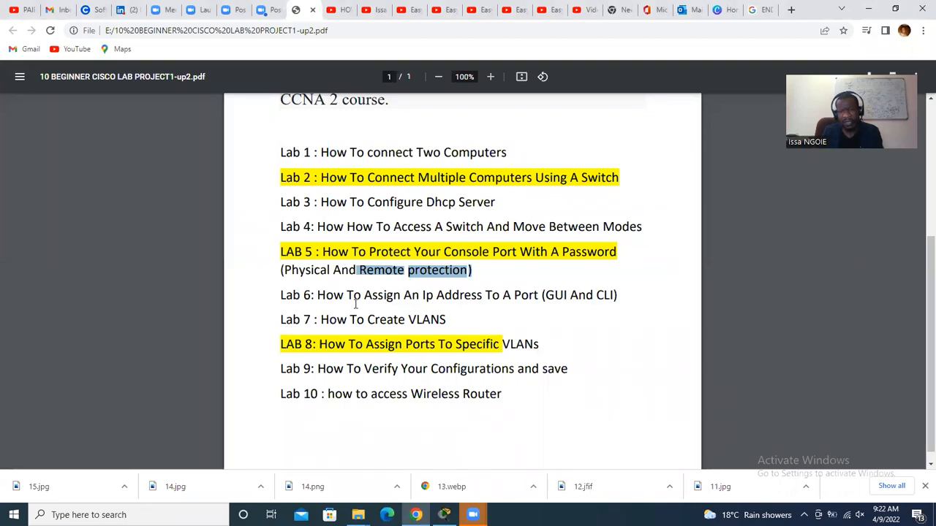
pyautogui.click(444, 515)
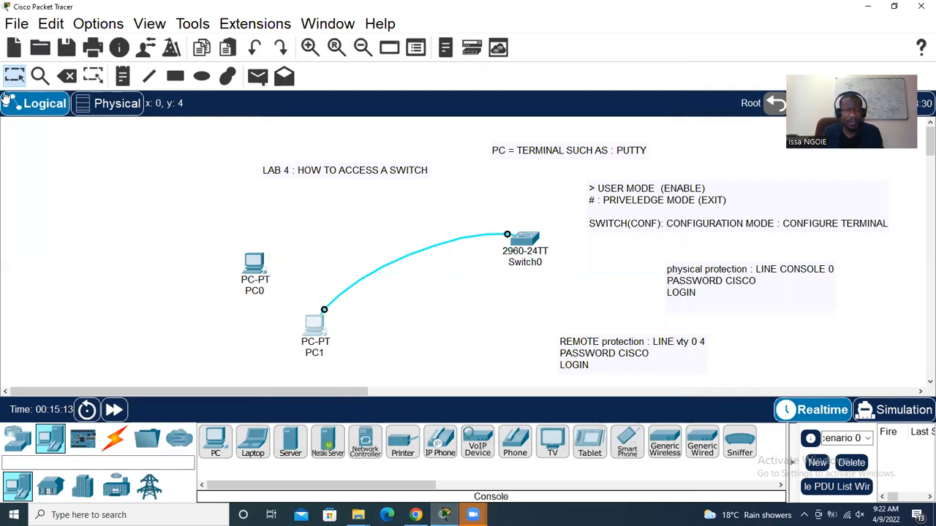
pyautogui.click(16, 24)
# Start a new network without saving the old one, and place a 2960 switch
pyautogui.press('Escape')
pyautogui.click(13, 47)
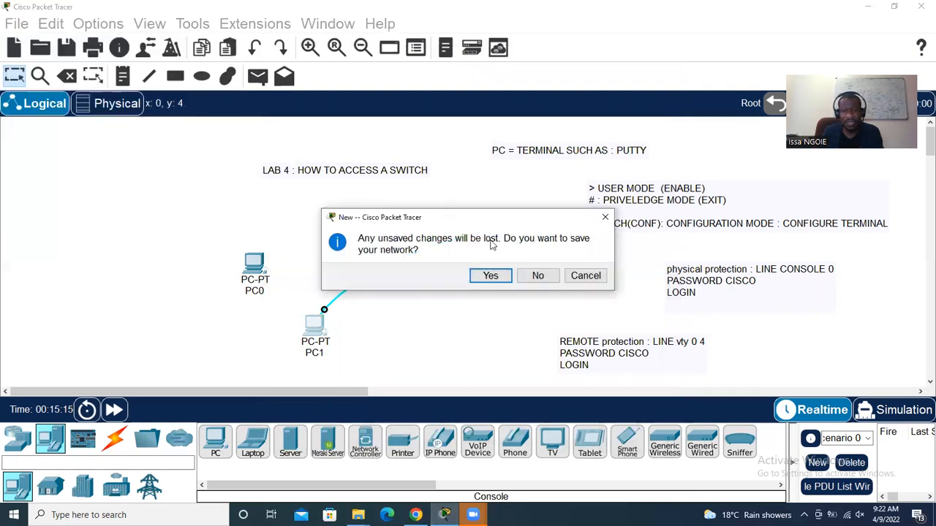
pyautogui.click(538, 274)
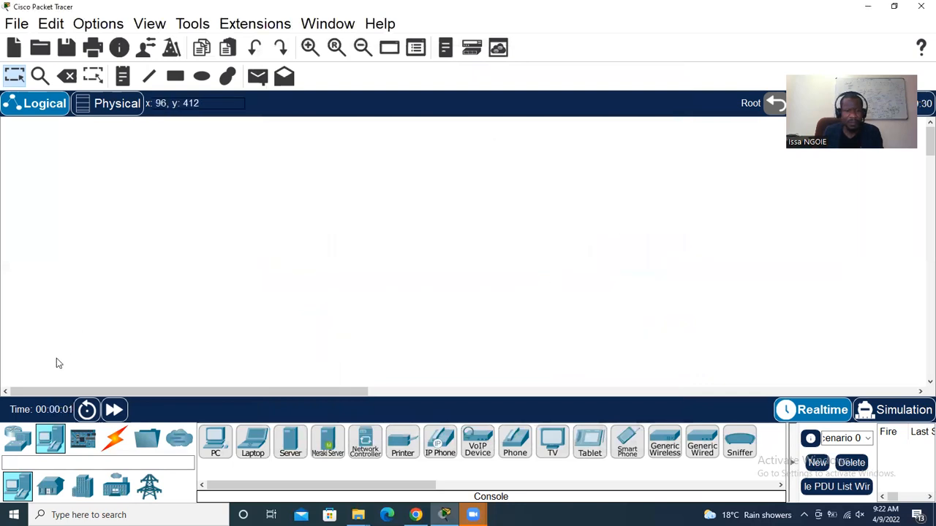
pyautogui.click(18, 439)
pyautogui.click(50, 486)
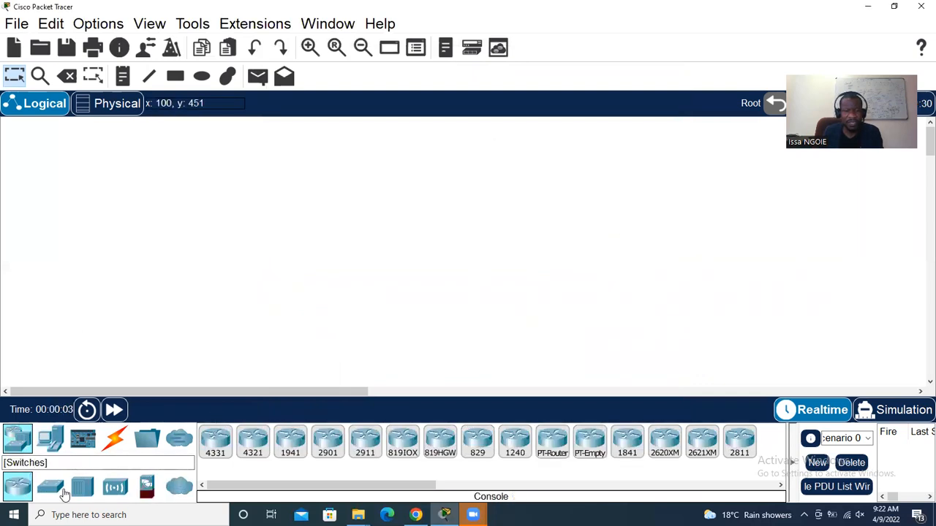
pyautogui.click(215, 441)
pyautogui.click(371, 183)
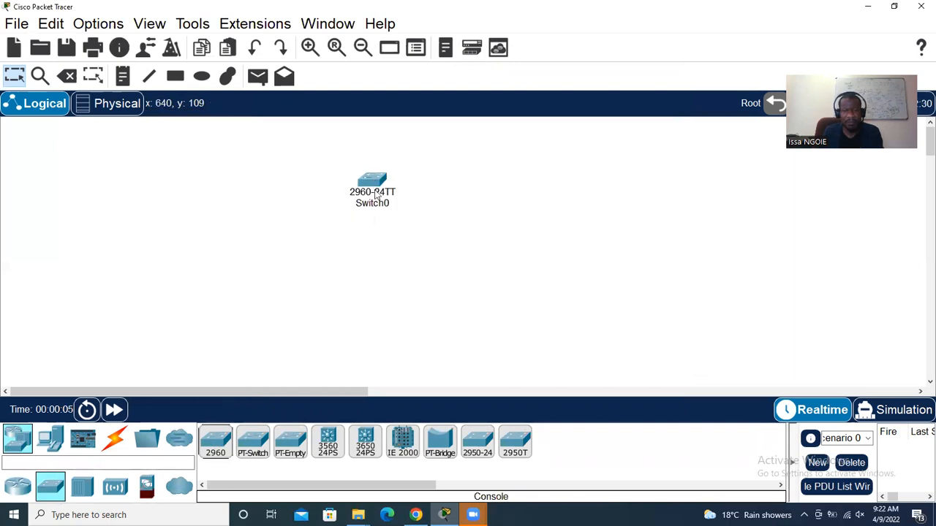
# Add PC0 and console-cable its RS 232 port to Switch0's Console port
pyautogui.click(49, 438)
pyautogui.click(215, 441)
pyautogui.click(193, 301)
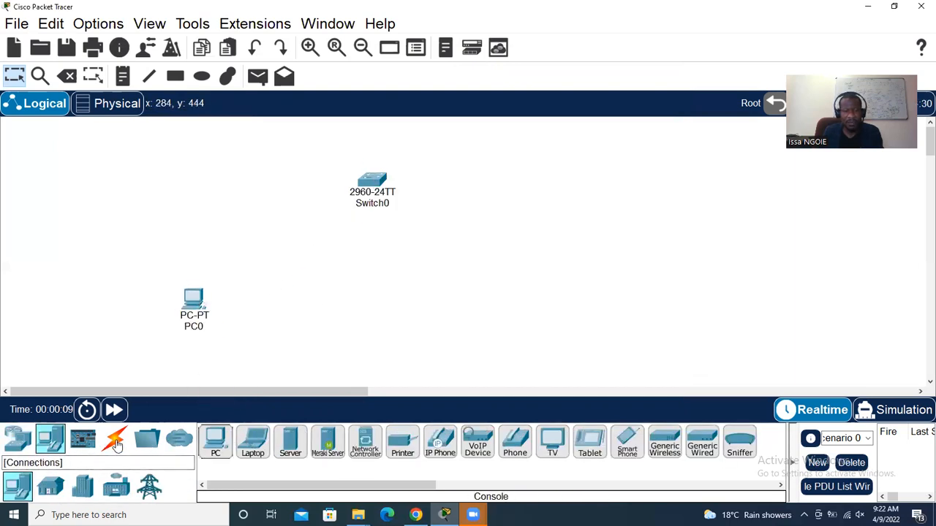
pyautogui.click(114, 439)
pyautogui.click(253, 441)
pyautogui.click(194, 300)
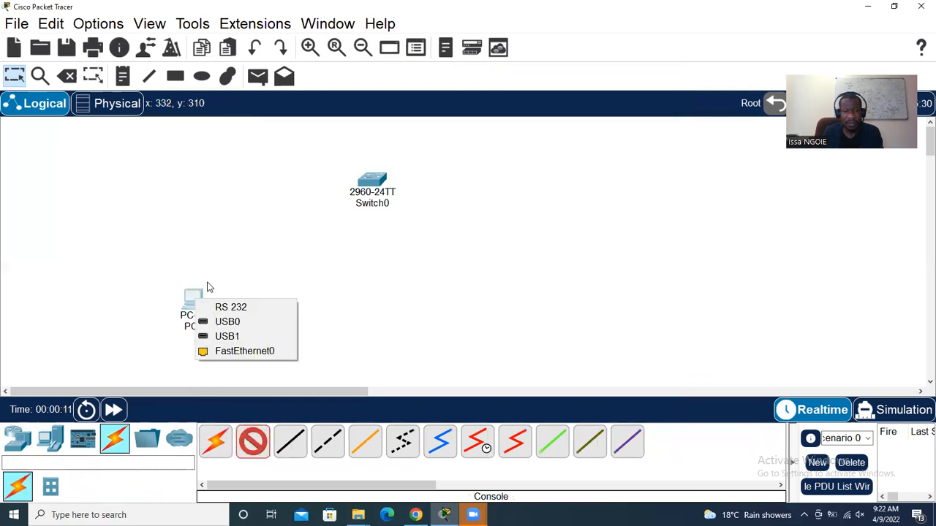
pyautogui.click(212, 306)
pyautogui.click(371, 179)
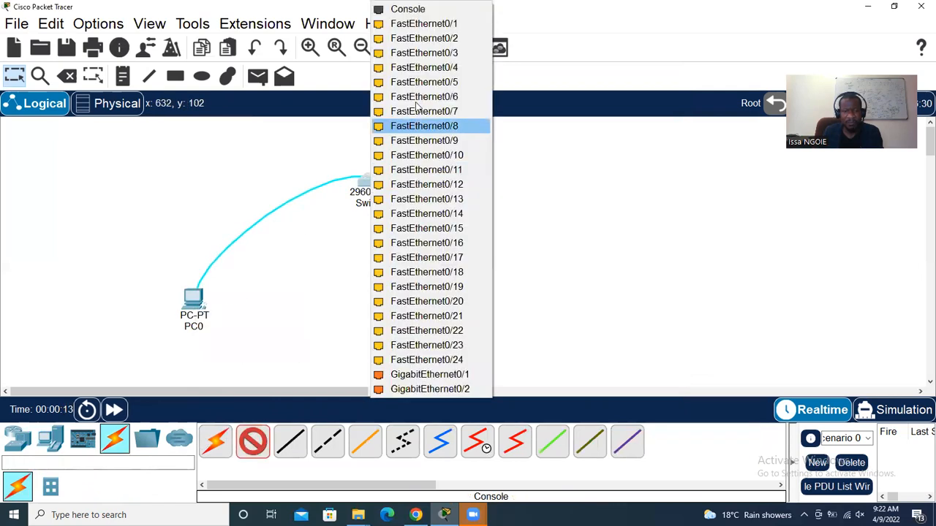
pyautogui.click(421, 12)
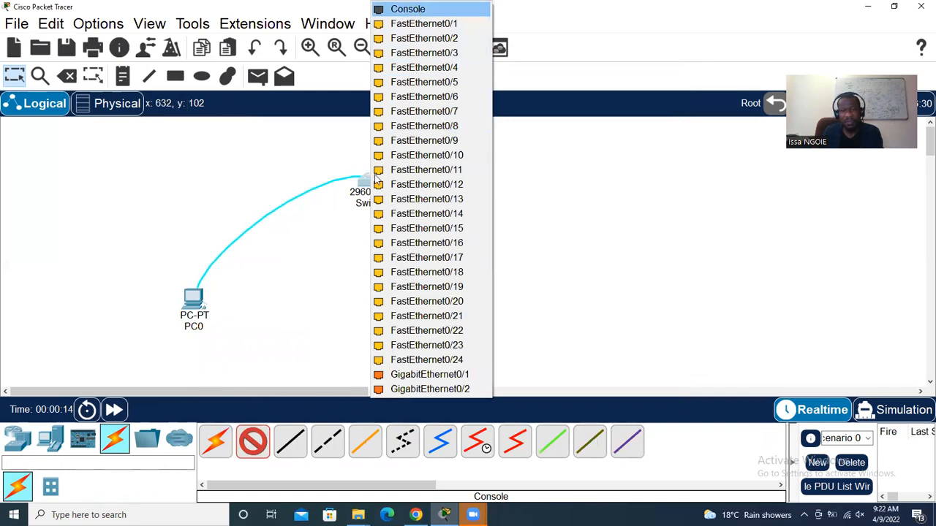
pyautogui.click(377, 180)
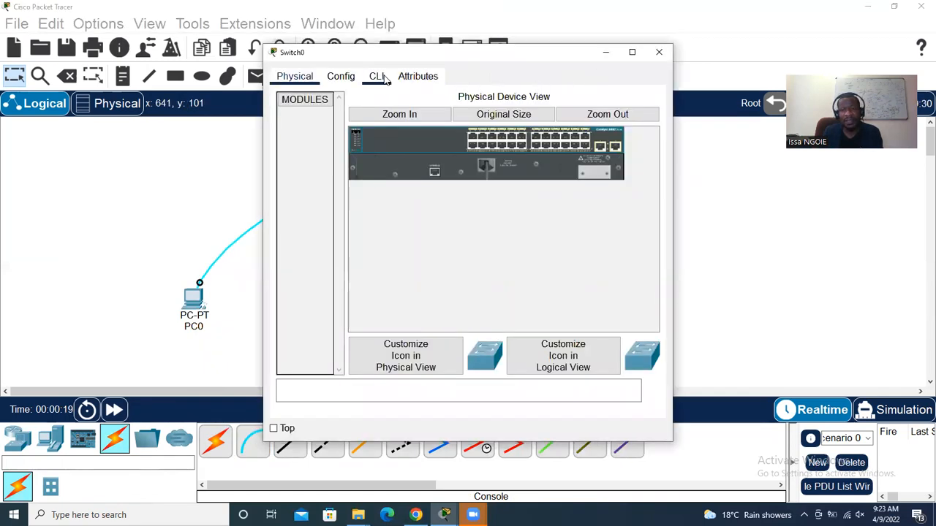
# In Switch0's Config tab, scroll the interface list and select FastEthernet0/1
pyautogui.click(338, 80)
pyautogui.moveTo(392, 117); pyautogui.dragTo(391, 271)
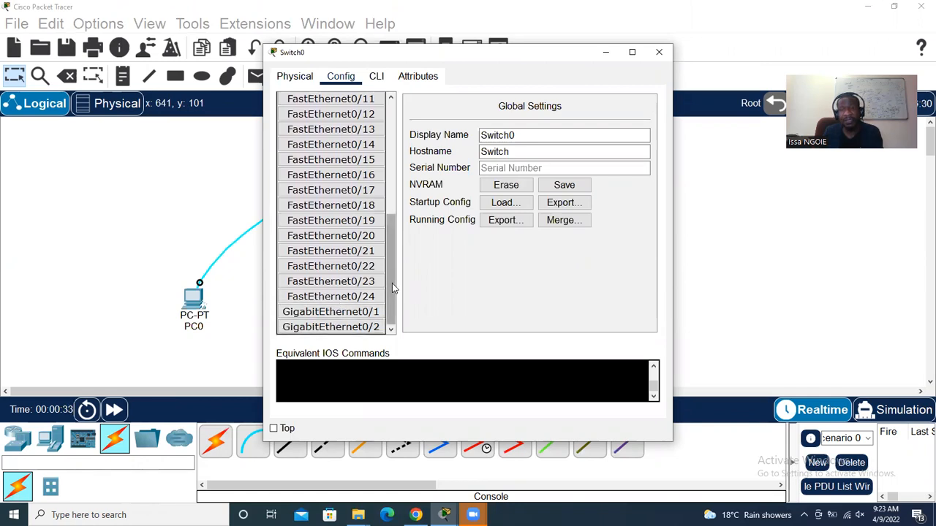
pyautogui.moveTo(392, 283); pyautogui.dragTo(392, 177)
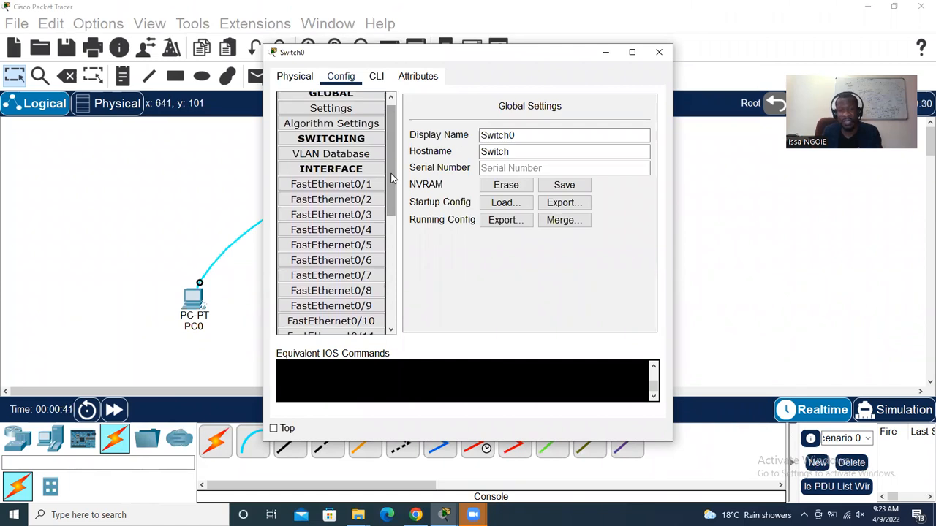
pyautogui.click(316, 186)
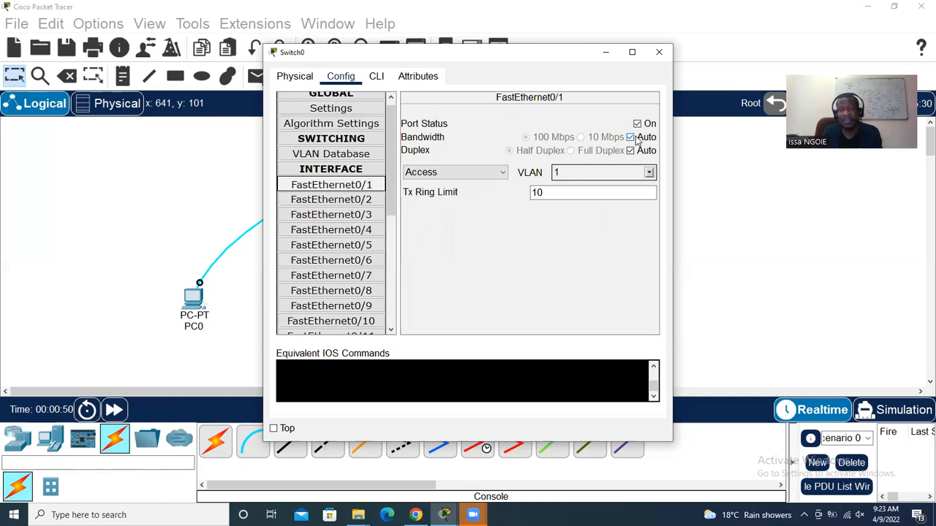
# Leave FastEthernet0/1 on VLAN 1 and bring up Switch0's CLI view
pyautogui.click(650, 172)
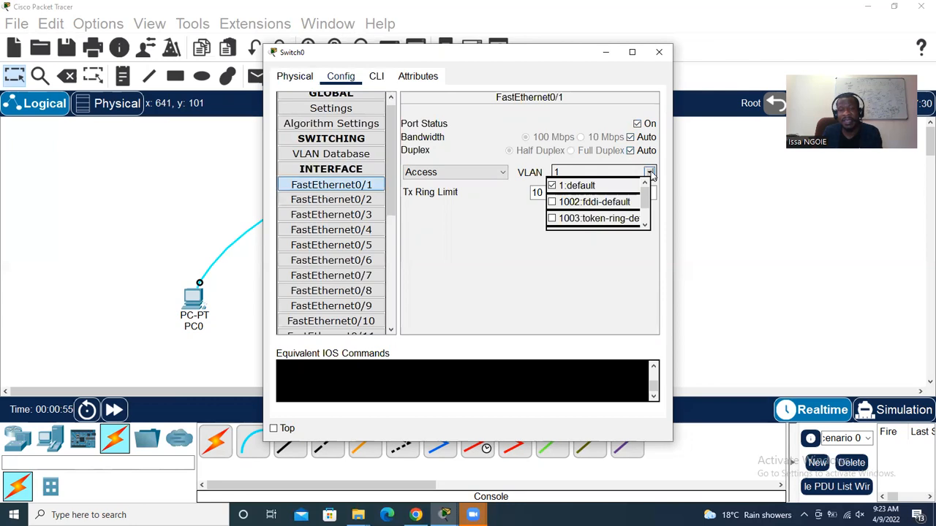
pyautogui.click(600, 302)
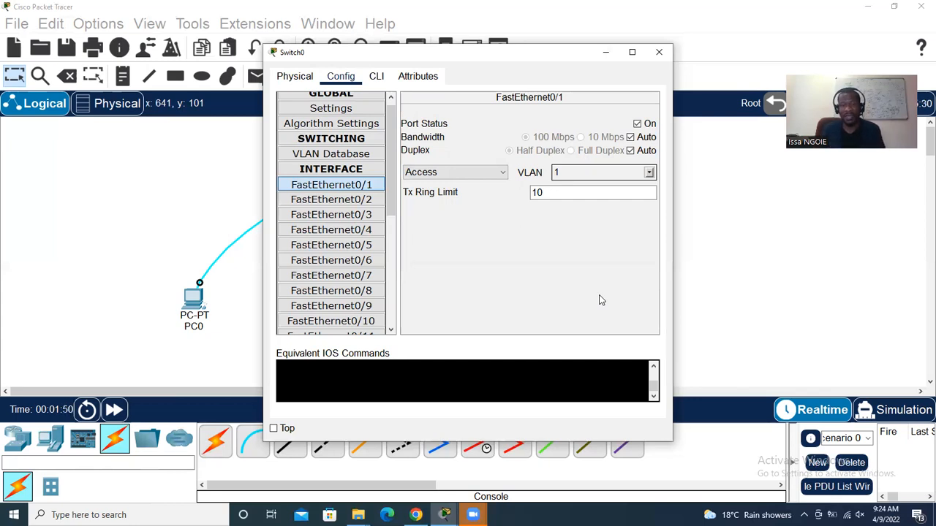
pyautogui.click(379, 76)
pyautogui.click(659, 52)
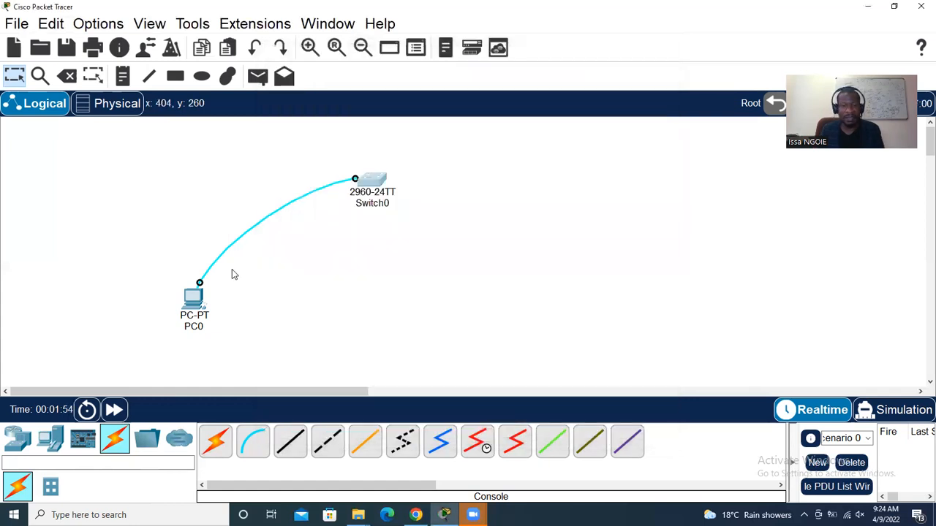
pyautogui.click(195, 298)
pyautogui.click(394, 77)
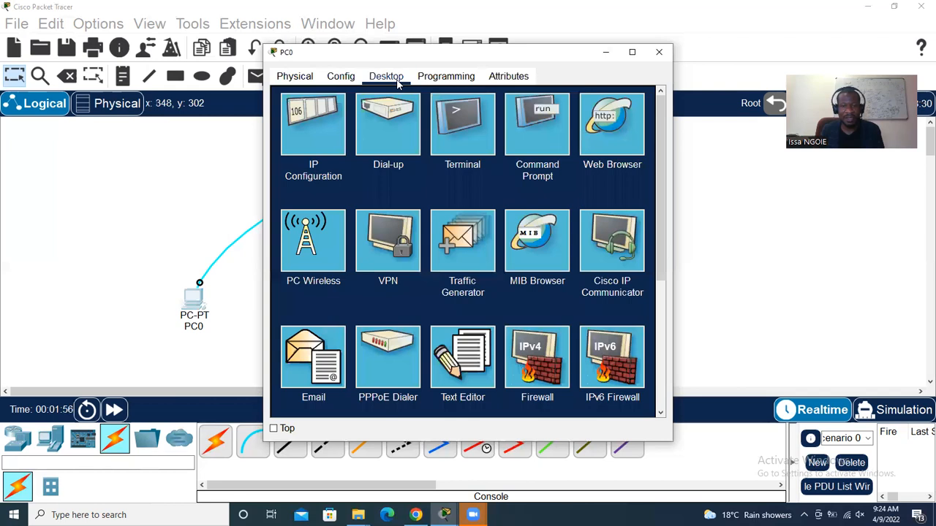
pyautogui.click(343, 79)
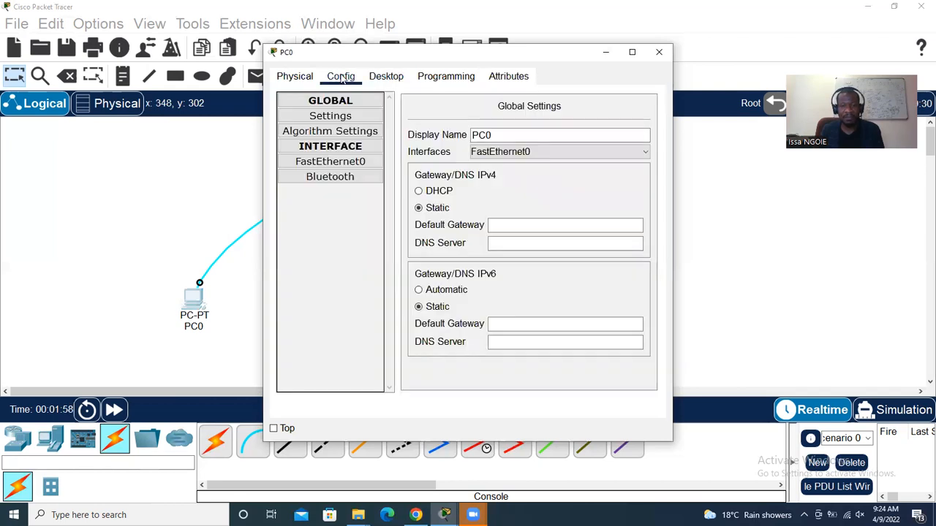
pyautogui.click(386, 79)
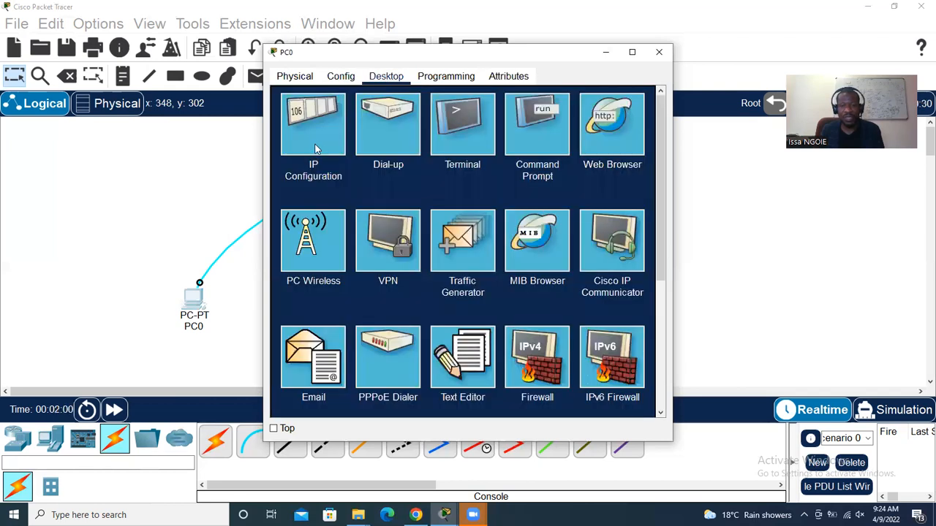
pyautogui.click(466, 140)
pyautogui.click(622, 229)
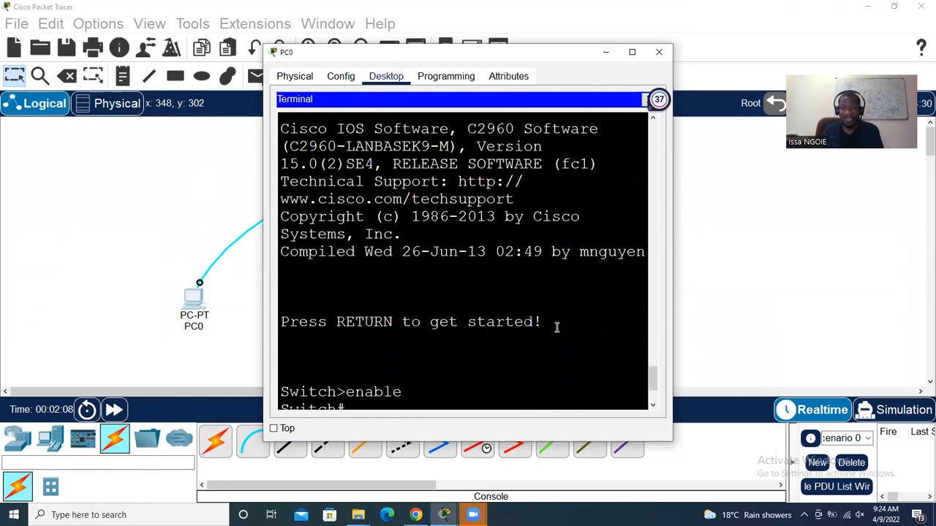
# Exit the current interface and enter interface fastEthernet 0/1, widening the PC0 window
pyautogui.write('exit')
pyautogui.press('Return')
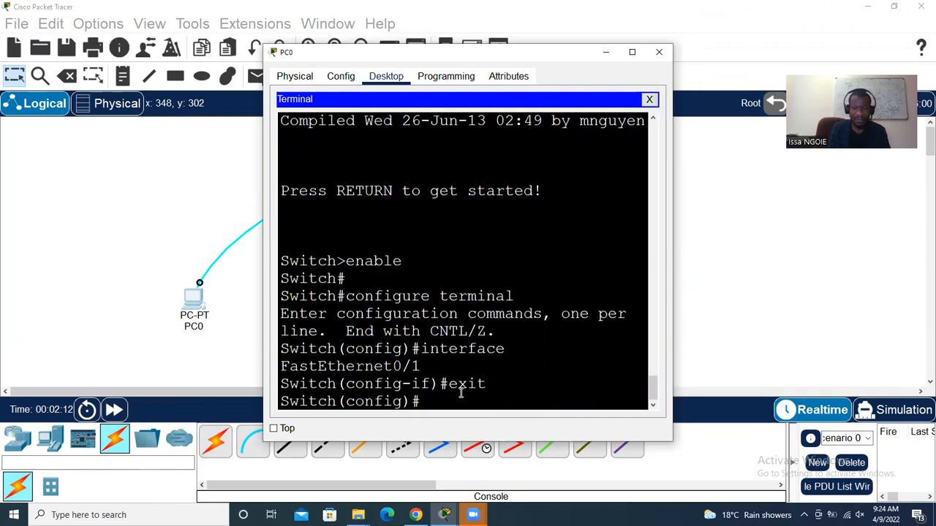
pyautogui.write('in')
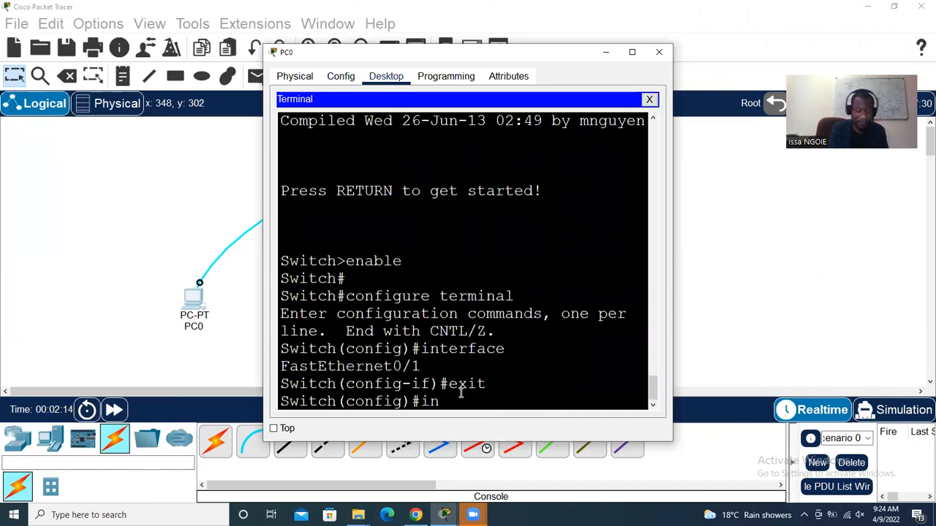
pyautogui.write('t')
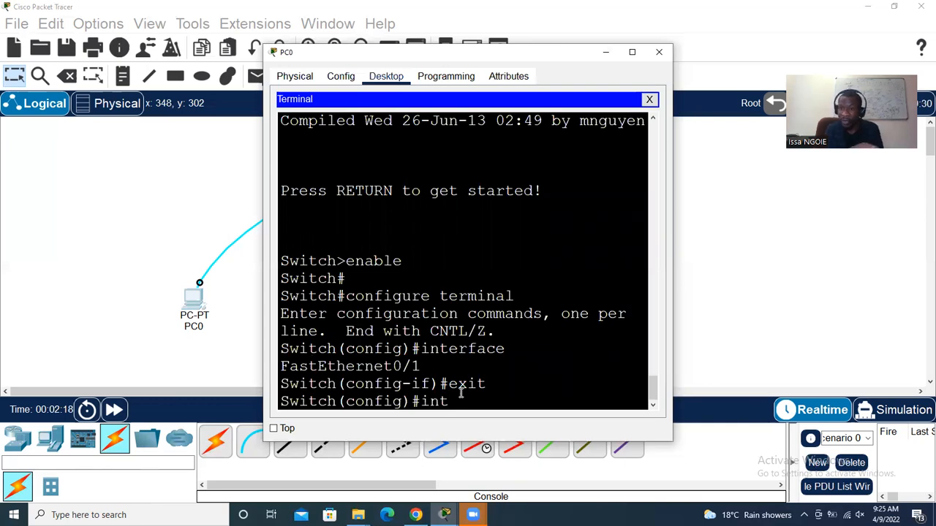
pyautogui.press('Tab')
pyautogui.write('faa')
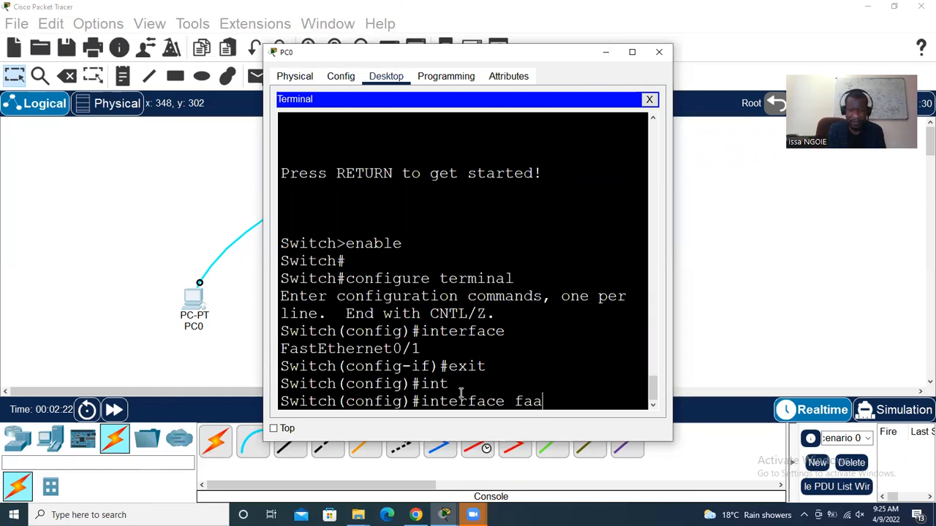
pyautogui.press('BackSpace')
pyautogui.press('Tab')
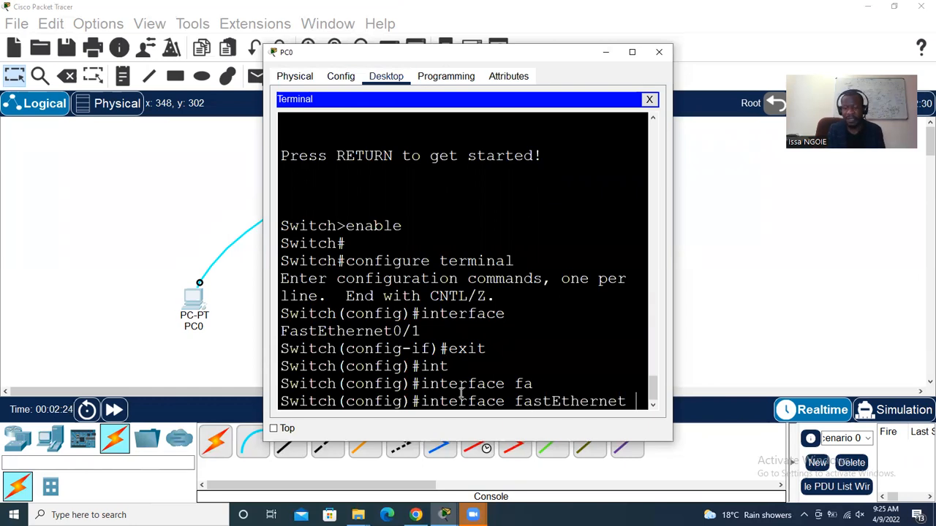
pyautogui.write('0')
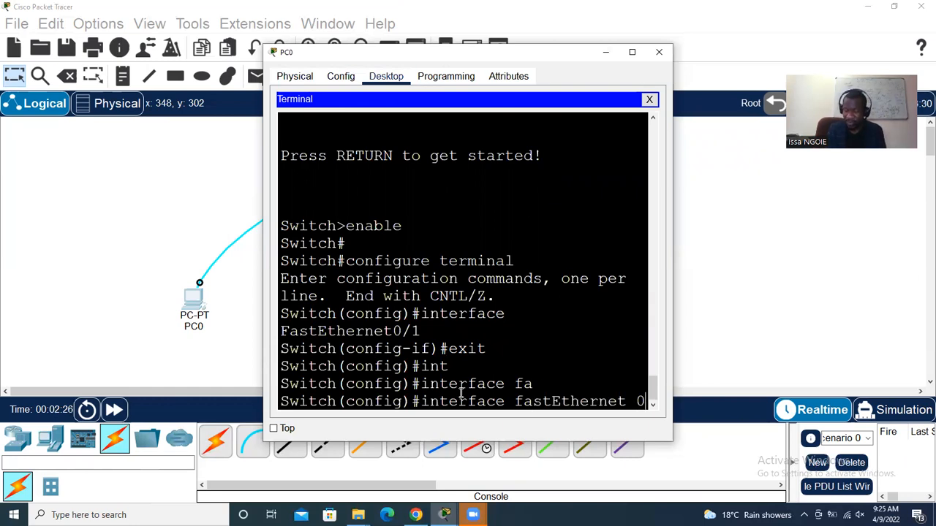
pyautogui.write('/1')
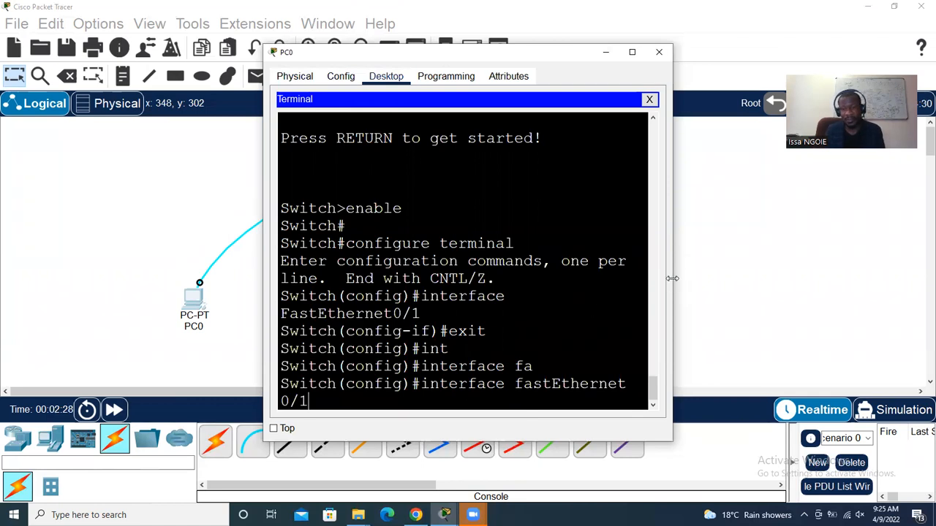
pyautogui.moveTo(675, 275); pyautogui.dragTo(751, 277)
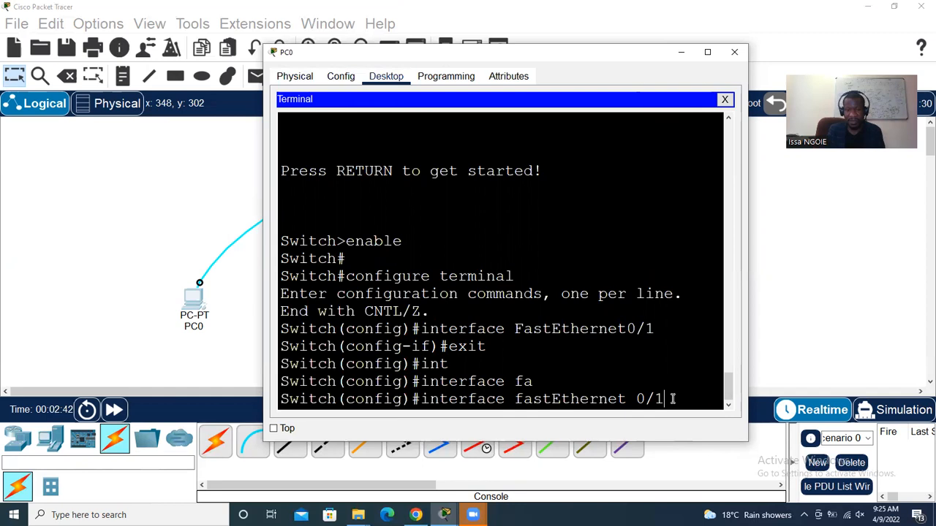
pyautogui.press('Return')
# Set FastEthernet0/1 speed to 100, shut it down, and exit to Switch(config)#
pyautogui.write('spe')
pyautogui.press('Tab')
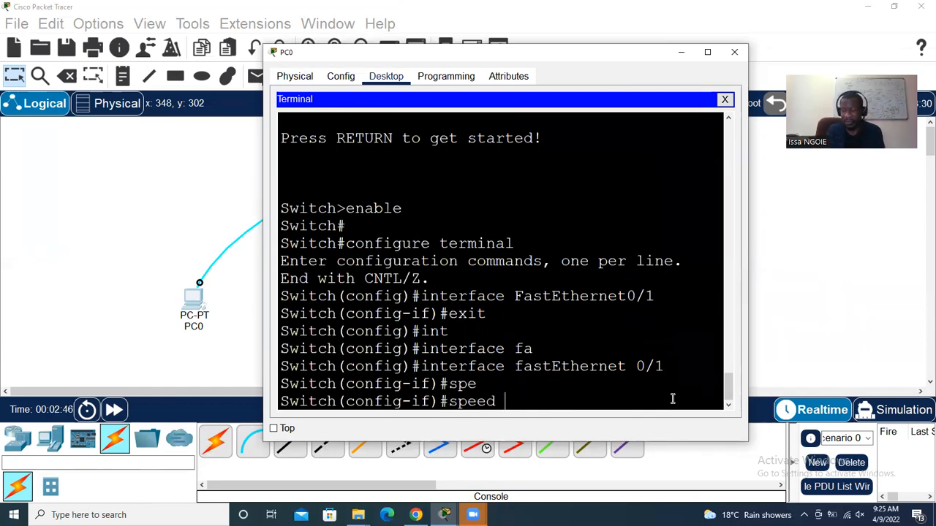
pyautogui.write('100')
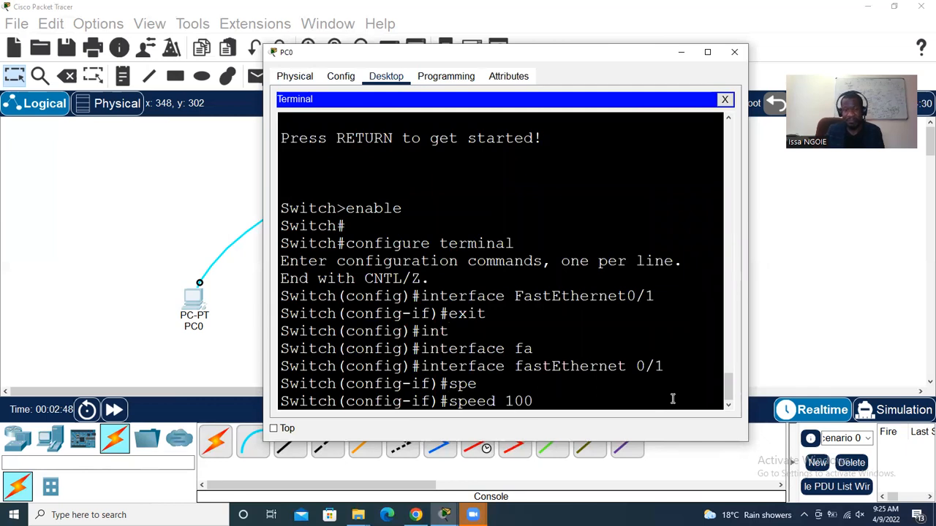
pyautogui.press('Return')
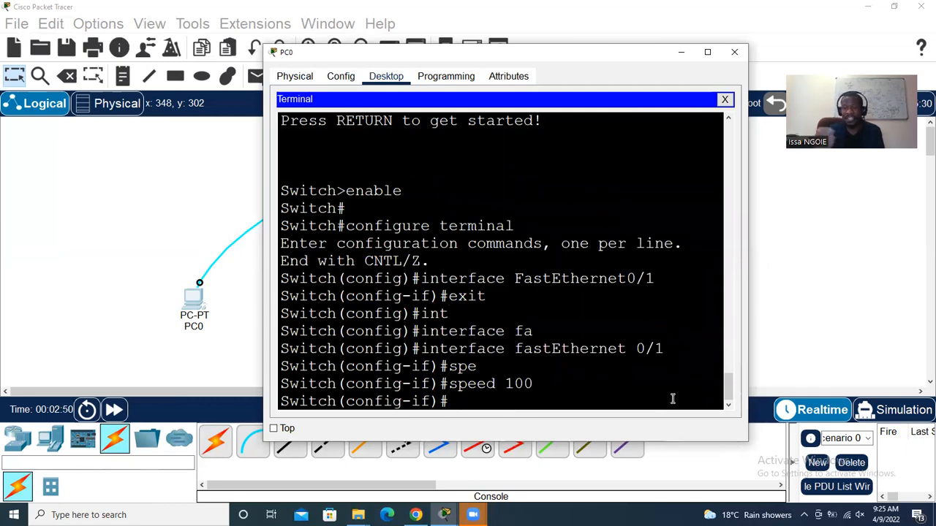
pyautogui.write('shutdown')
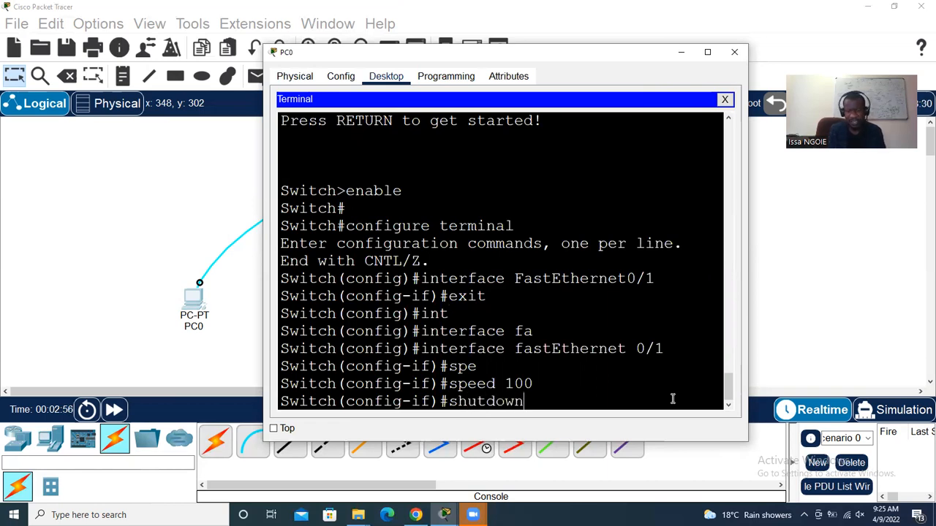
pyautogui.press('Return')
pyautogui.write('e')
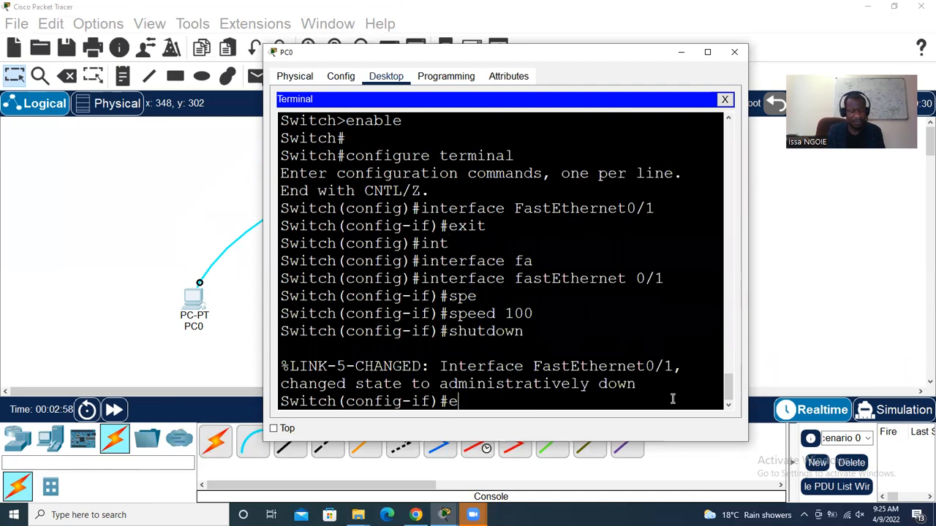
pyautogui.write('xit')
pyautogui.press('Return')
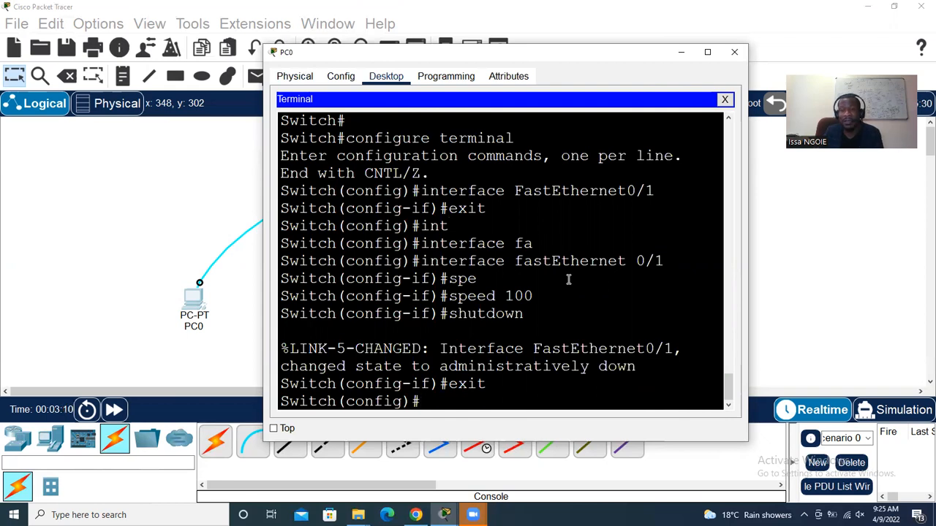
# Enter interface gigabitEthernet 0/2 and set its speed to 10
pyautogui.write('int')
pyautogui.press('Tab')
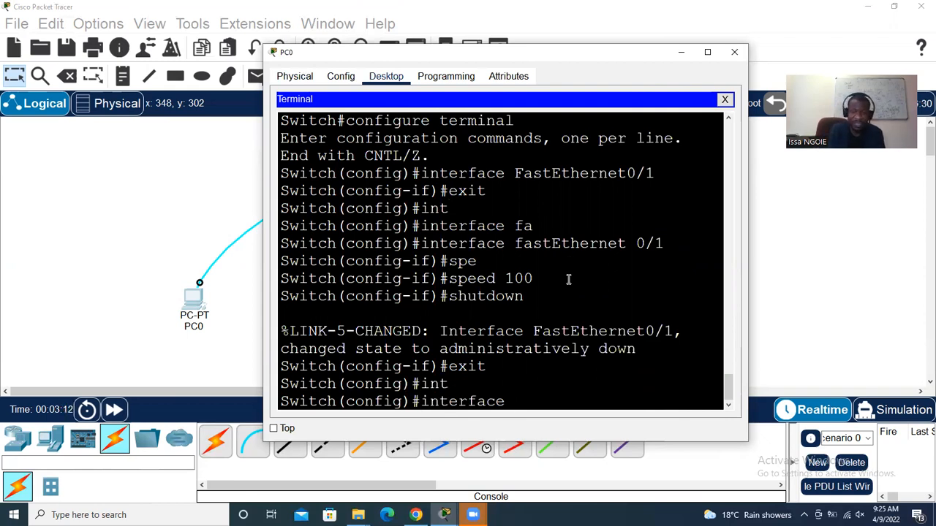
pyautogui.write('gi')
pyautogui.press('Tab')
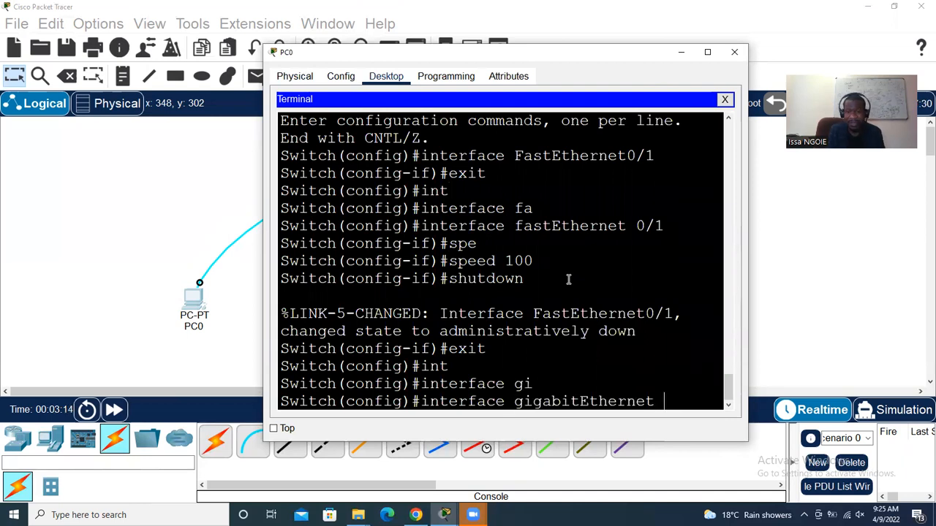
pyautogui.write('0')
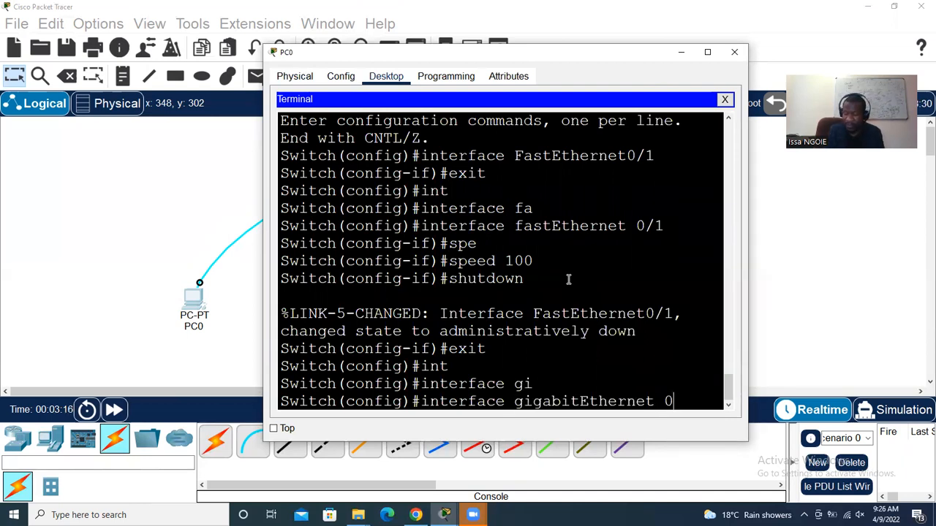
pyautogui.write('/2')
pyautogui.press('Return')
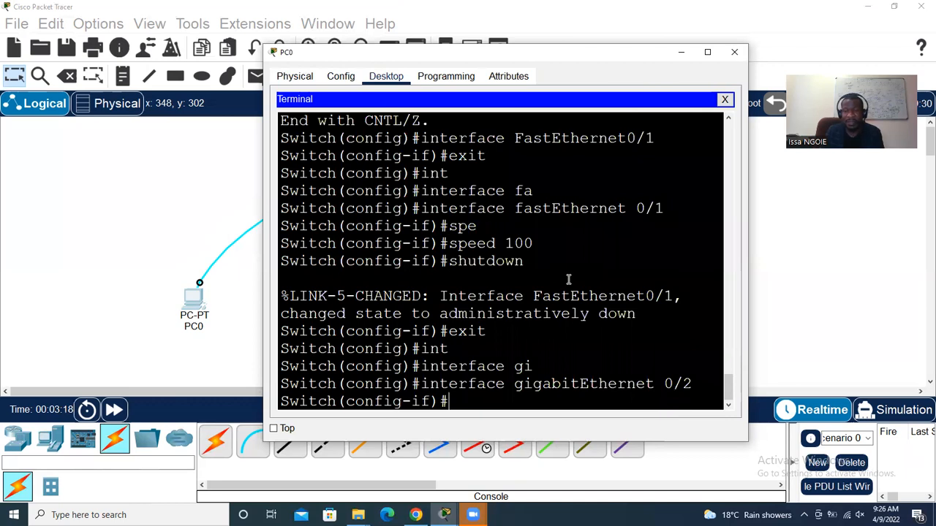
pyautogui.write('sp')
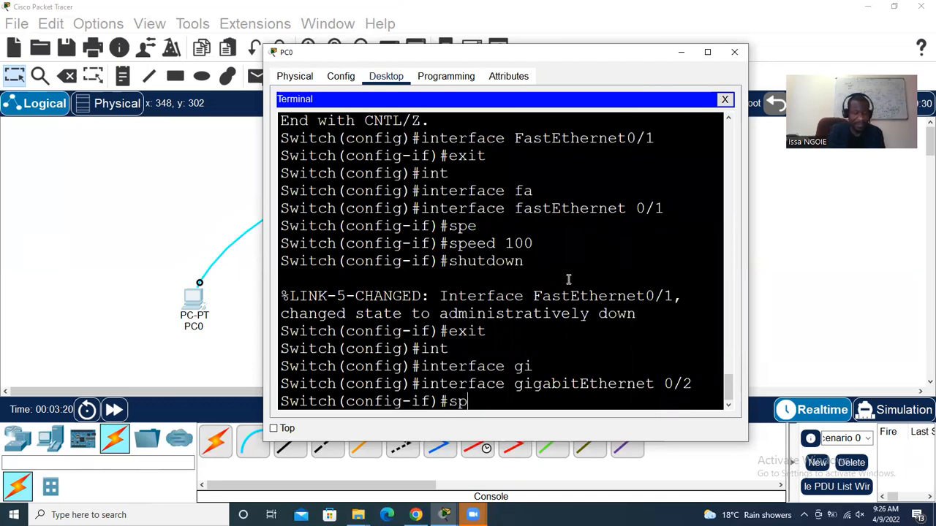
pyautogui.press('Tab')
pyautogui.write('e')
pyautogui.press('Tab')
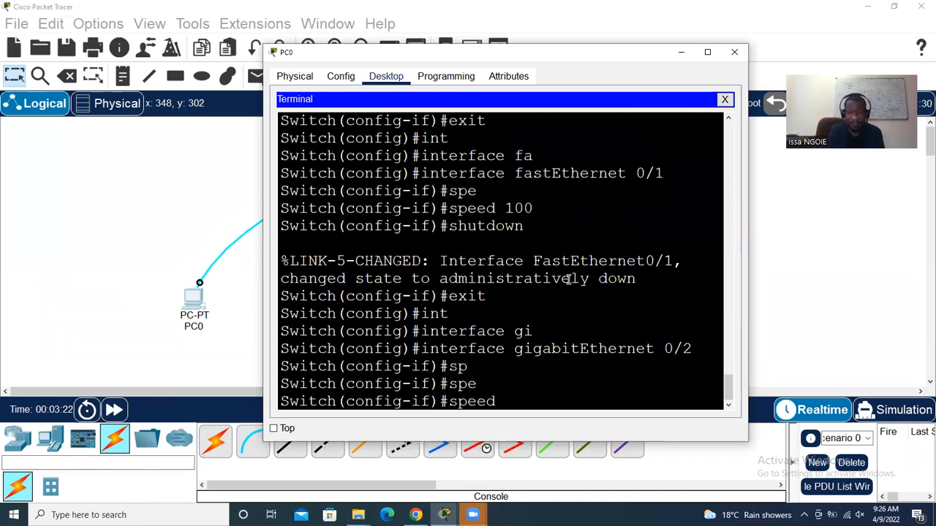
pyautogui.write('10')
pyautogui.press('Return')
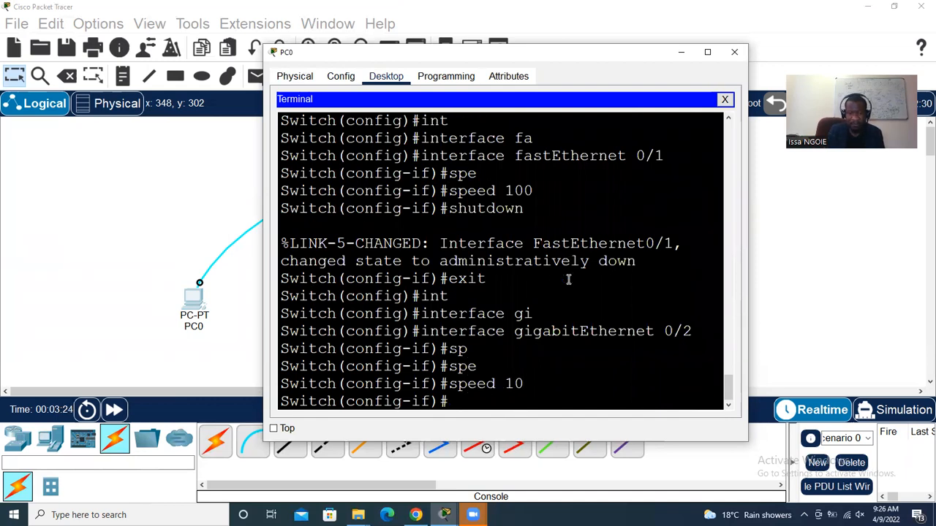
# Shut down GigabitEthernet0/2 and exit back to global configuration mode
pyautogui.write('n')
pyautogui.press('BackSpace')
pyautogui.write('s')
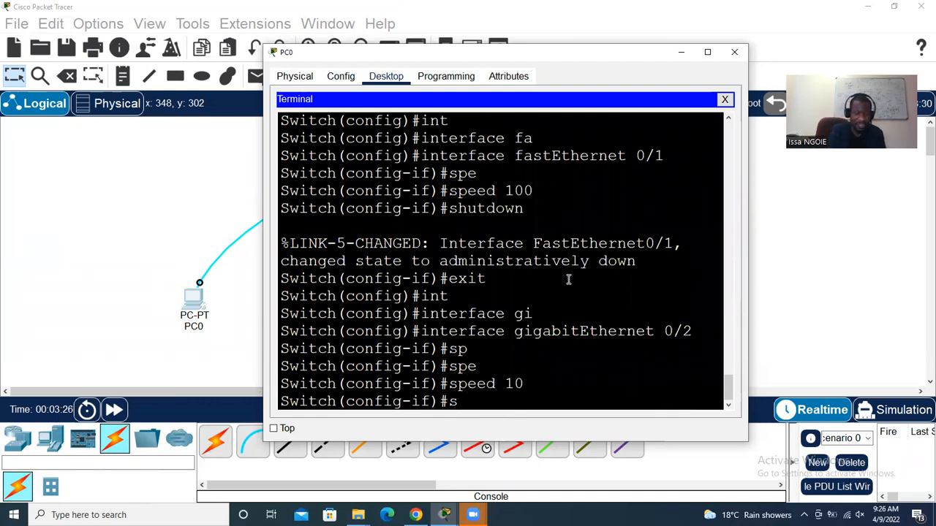
pyautogui.write('hut')
pyautogui.press('Tab')
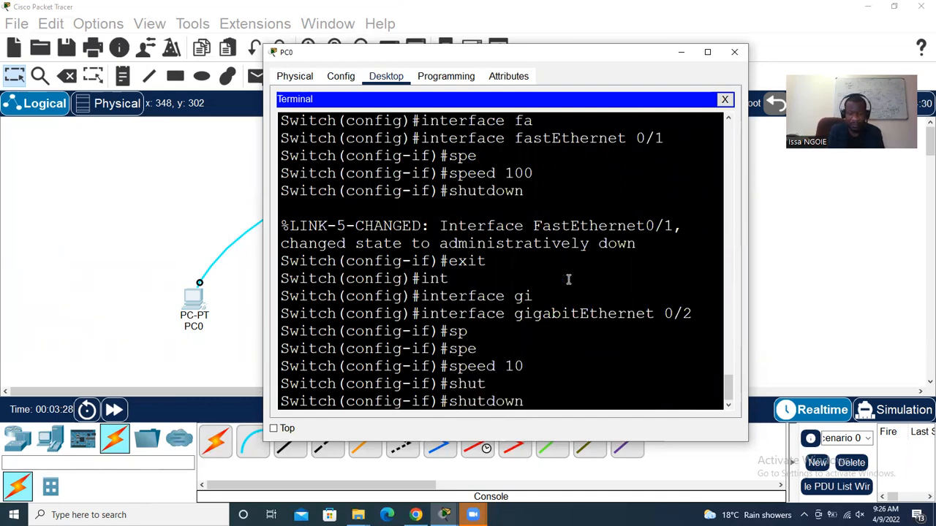
pyautogui.press('Return')
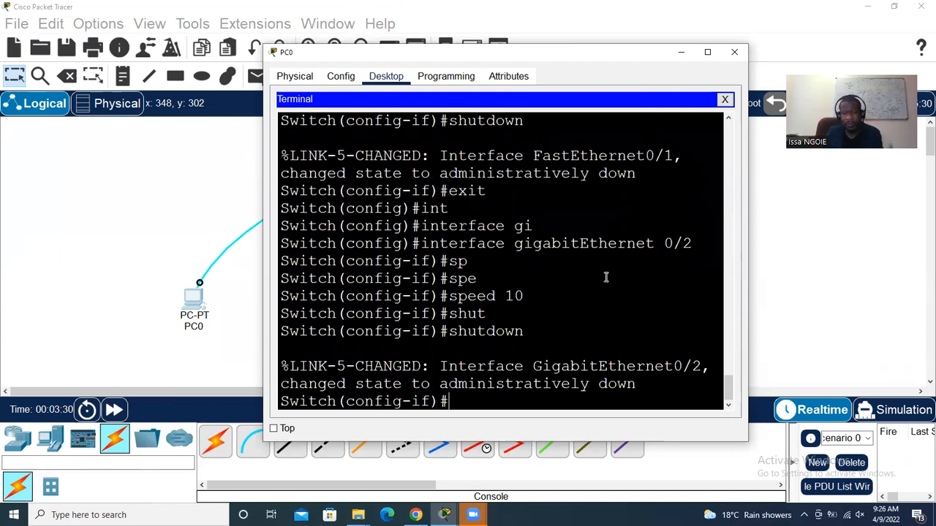
pyautogui.write('exit')
pyautogui.press('Return')
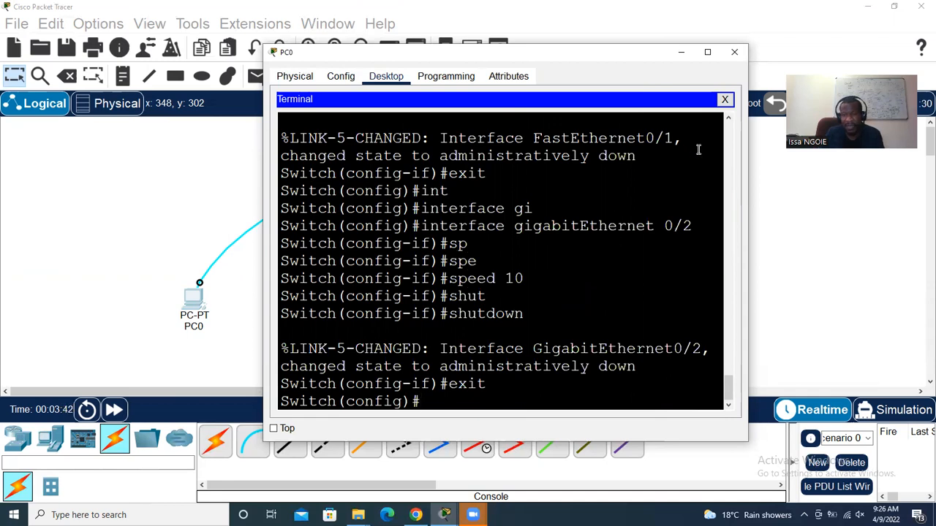
# Close PC0 and select the Lab 7 'How To Create VLANS' title in the Chrome PDF
pyautogui.click(734, 52)
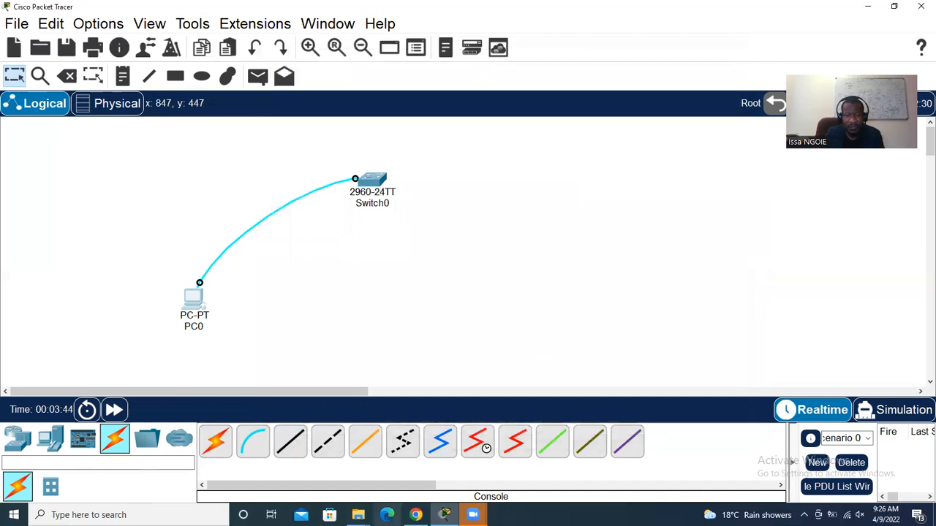
pyautogui.click(416, 515)
pyautogui.moveTo(322, 320); pyautogui.dragTo(450, 319)
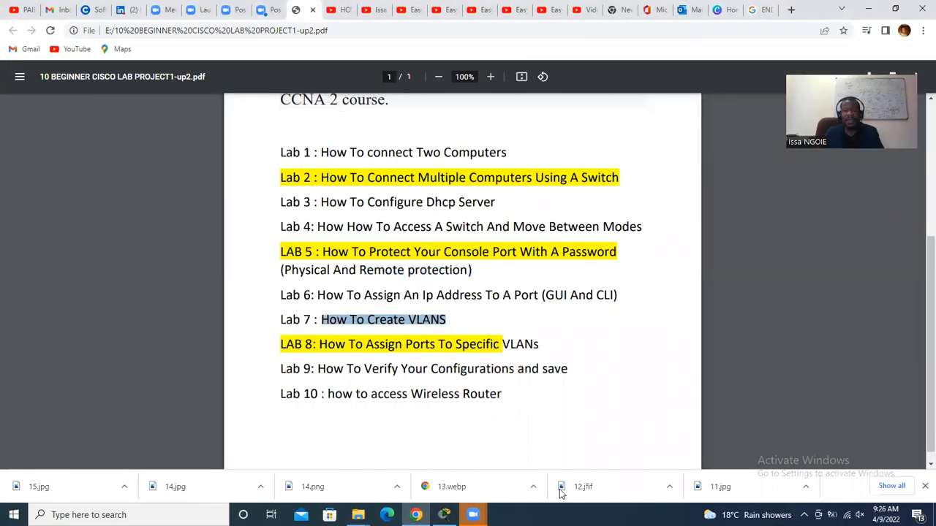